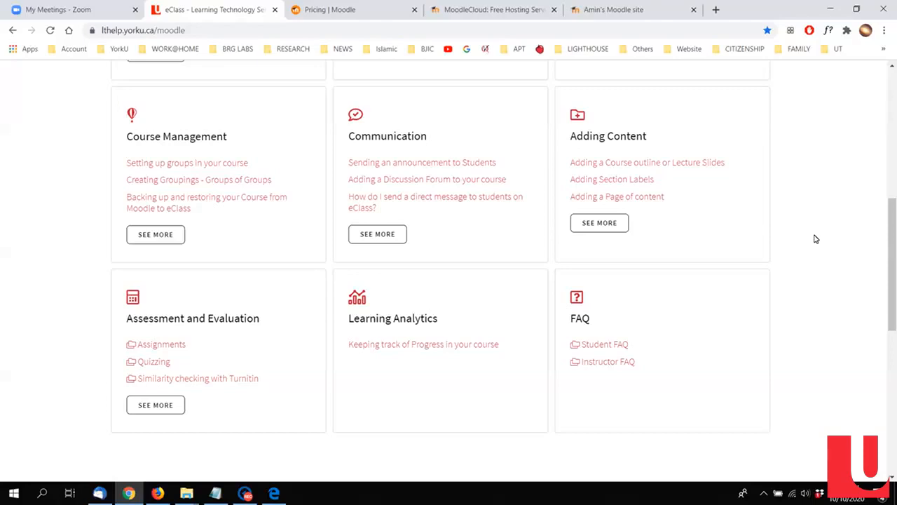
Step: Review the three Moodle offers on the pricing page and the Free Trial limits in the MoodleCloud plan comparison
{"action": "scroll", "coordinate": [815, 239], "scroll_direction": "up", "scroll_amount": 6}
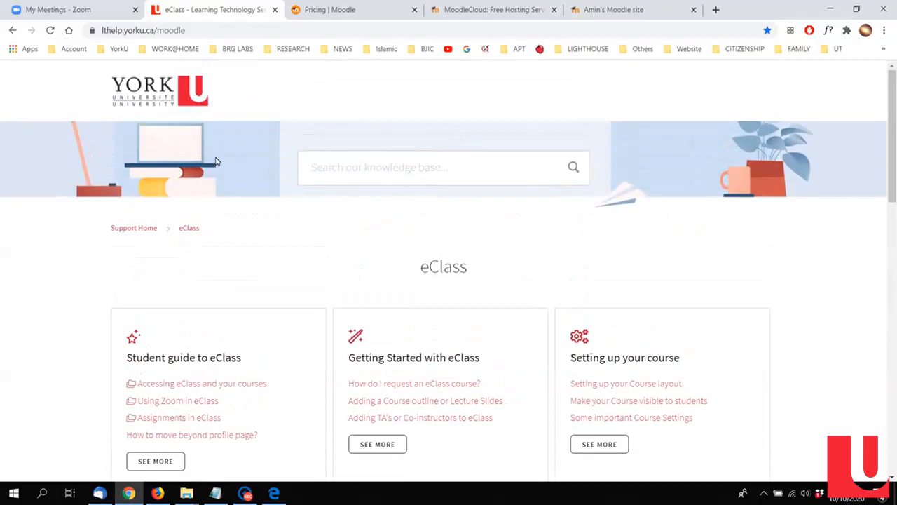
{"action": "left_click", "coordinate": [336, 8]}
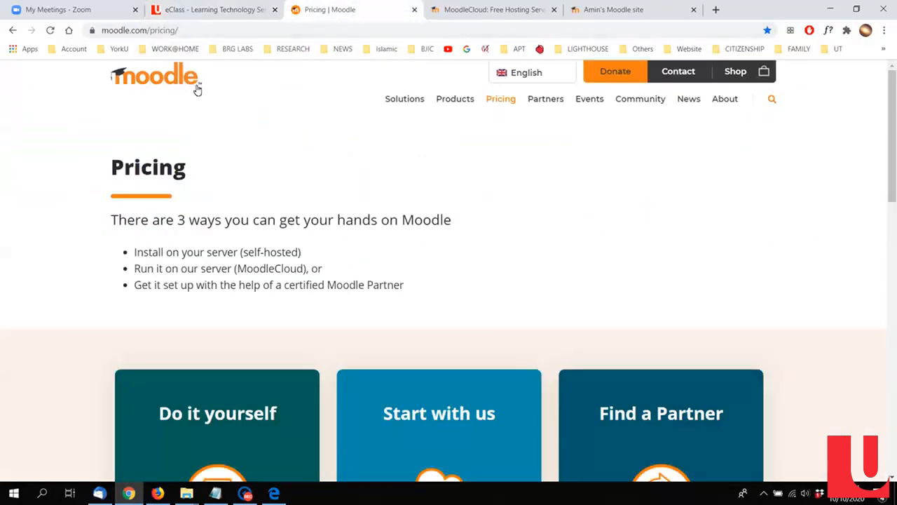
{"action": "scroll", "coordinate": [264, 132], "scroll_direction": "down", "scroll_amount": 3}
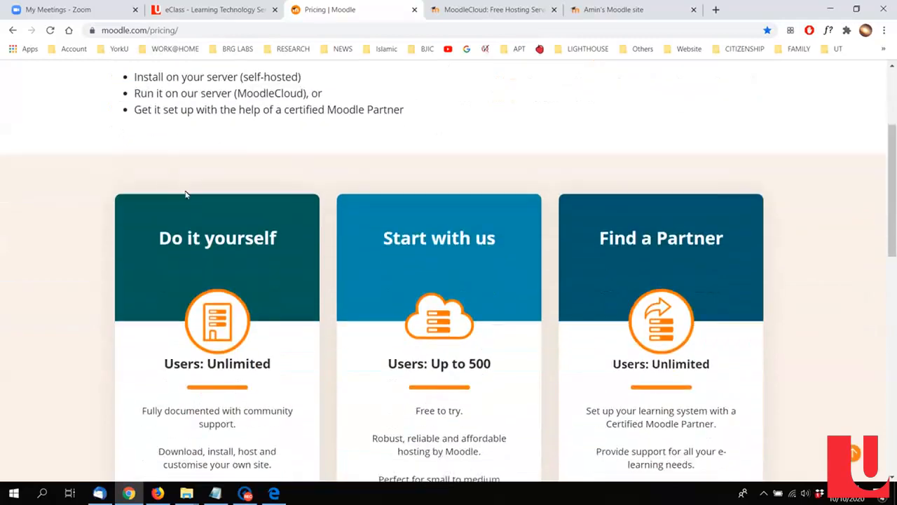
{"action": "scroll", "coordinate": [482, 329], "scroll_direction": "down", "scroll_amount": 2}
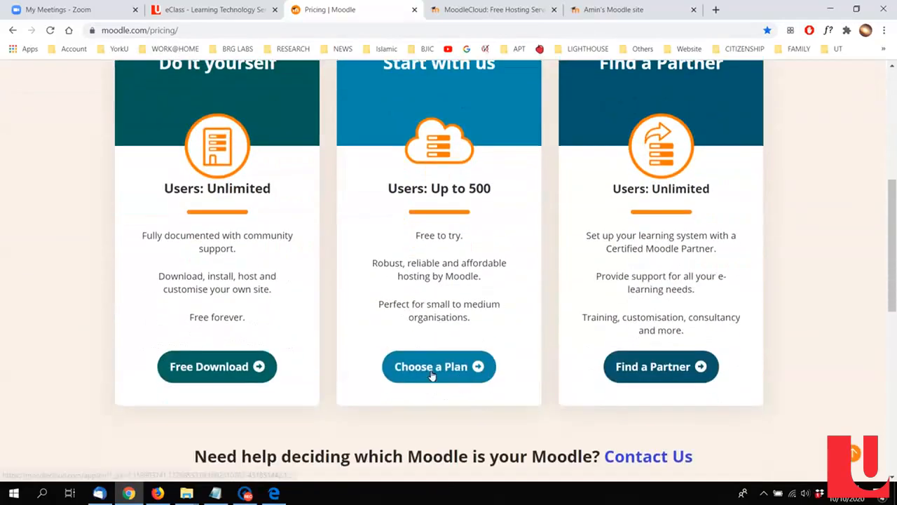
{"action": "left_click", "coordinate": [488, 10]}
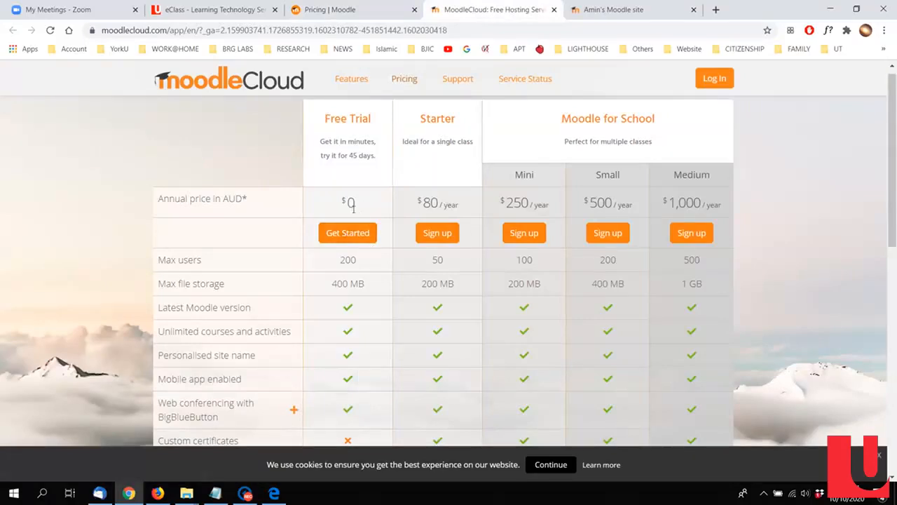
{"action": "left_click_drag", "start_coordinate": [349, 155], "coordinate": [359, 156]}
{"action": "scroll", "coordinate": [372, 174], "scroll_direction": "down", "scroll_amount": 1}
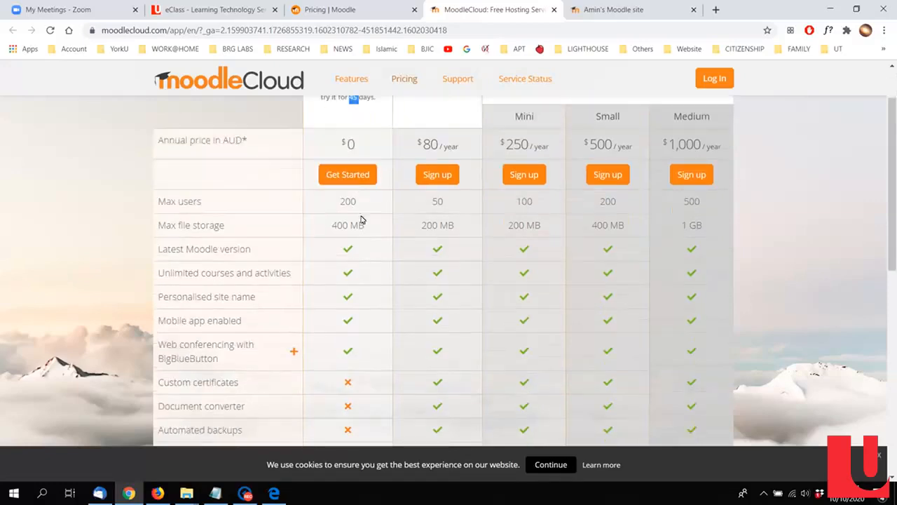
Step: View the personal MoodleCloud site's home page and compare it with the eClass help topics
{"action": "left_click", "coordinate": [639, 7]}
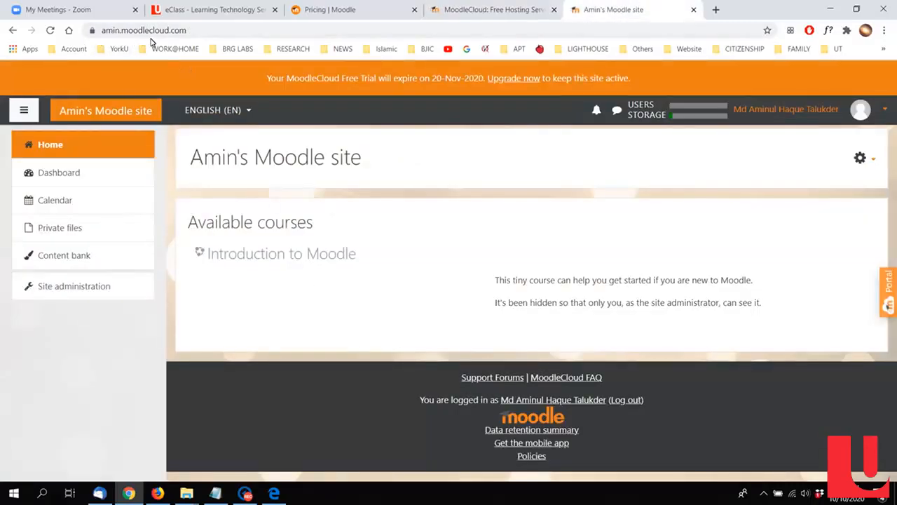
{"action": "left_click_drag", "start_coordinate": [192, 158], "coordinate": [388, 160]}
{"action": "left_click", "coordinate": [388, 162]}
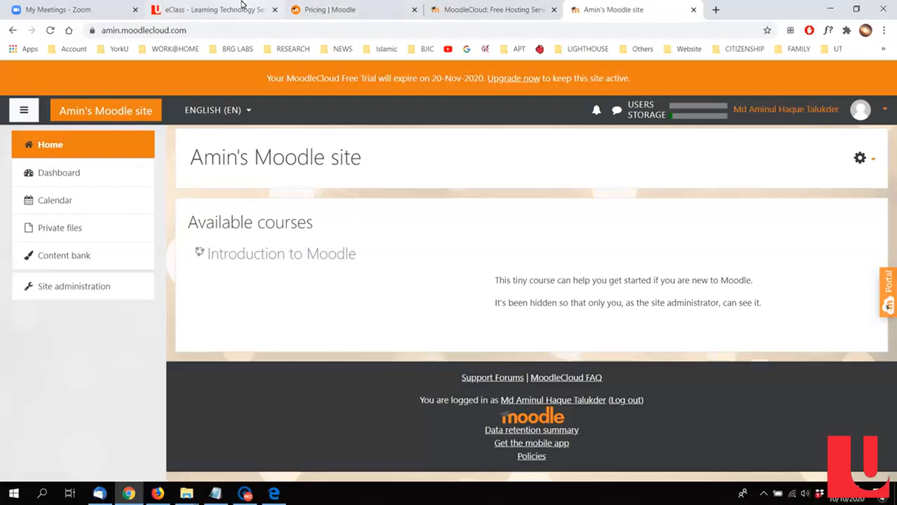
{"action": "left_click", "coordinate": [240, 8]}
{"action": "scroll", "coordinate": [479, 358], "scroll_direction": "down", "scroll_amount": 2}
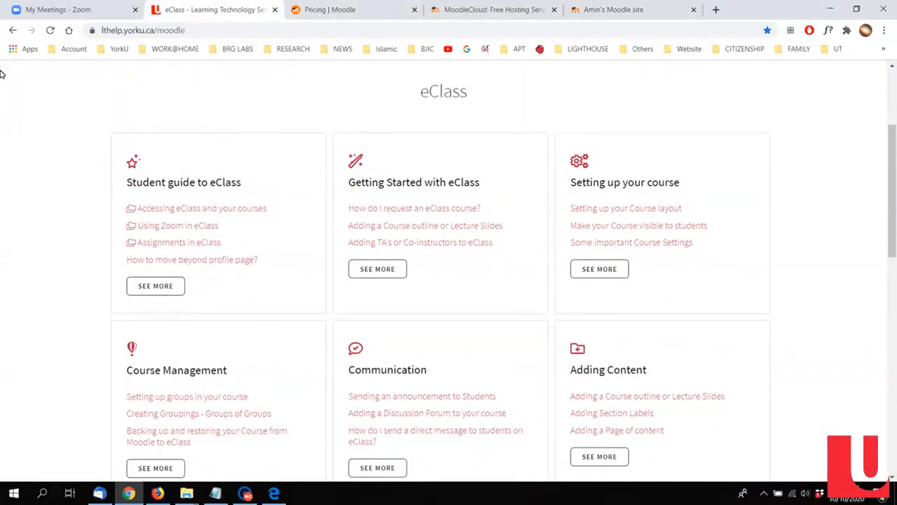
{"action": "left_click", "coordinate": [607, 9]}
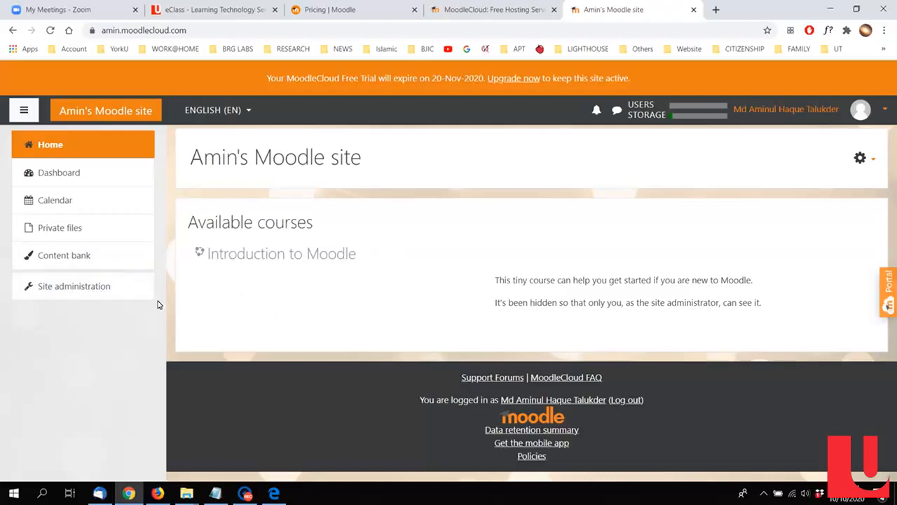
Step: Open the form for adding a new user account from the site administration's user settings
{"action": "left_click", "coordinate": [58, 289]}
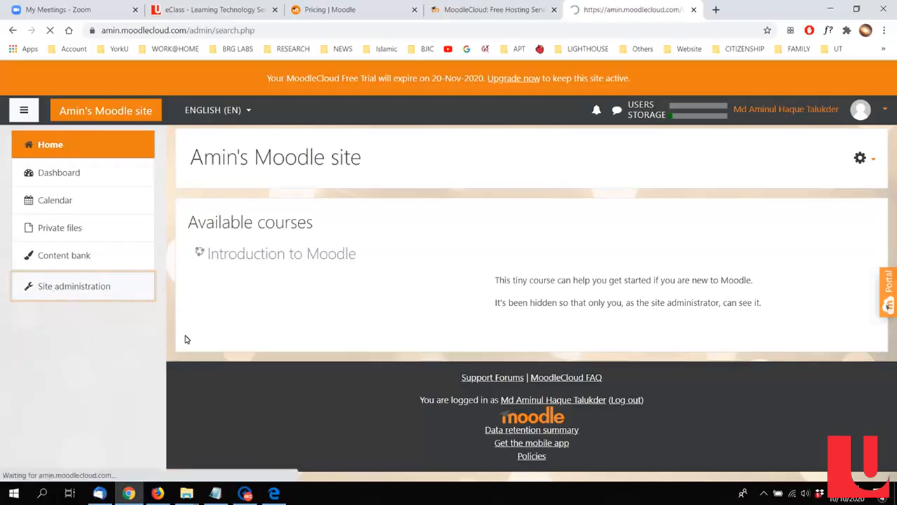
{"action": "scroll", "coordinate": [291, 321], "scroll_direction": "down", "scroll_amount": 1}
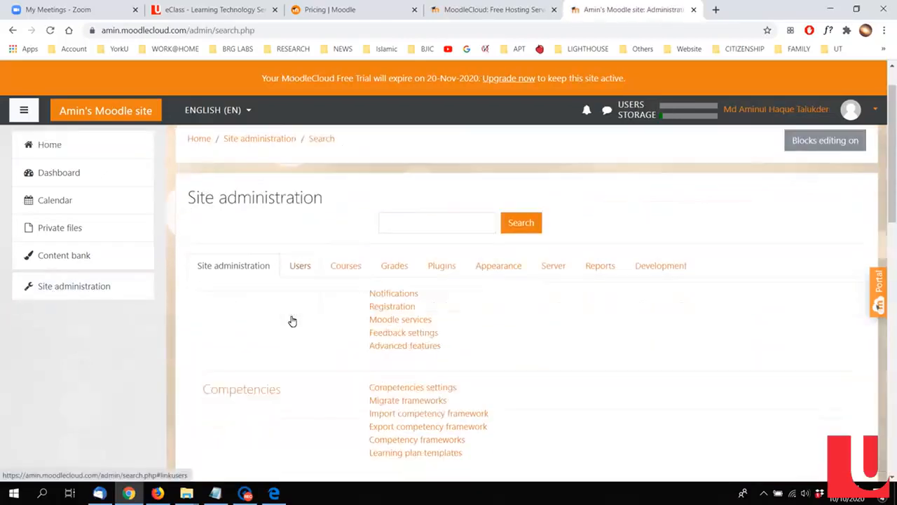
{"action": "scroll", "coordinate": [287, 258], "scroll_direction": "down", "scroll_amount": 1}
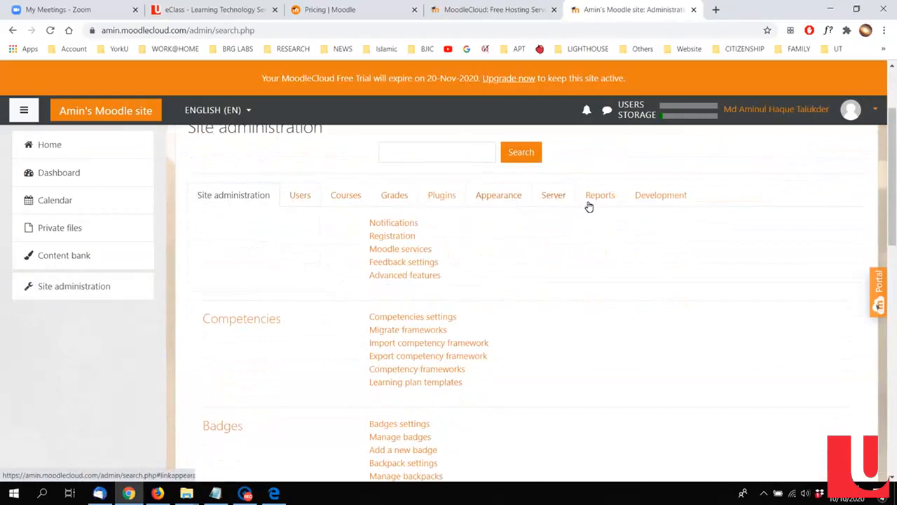
{"action": "left_click", "coordinate": [300, 198]}
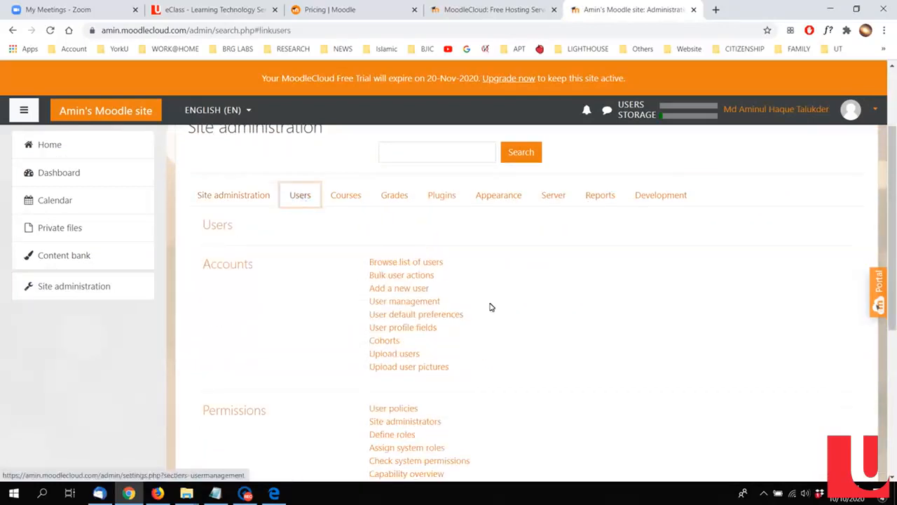
{"action": "scroll", "coordinate": [484, 301], "scroll_direction": "down", "scroll_amount": 1}
{"action": "left_click", "coordinate": [405, 231]}
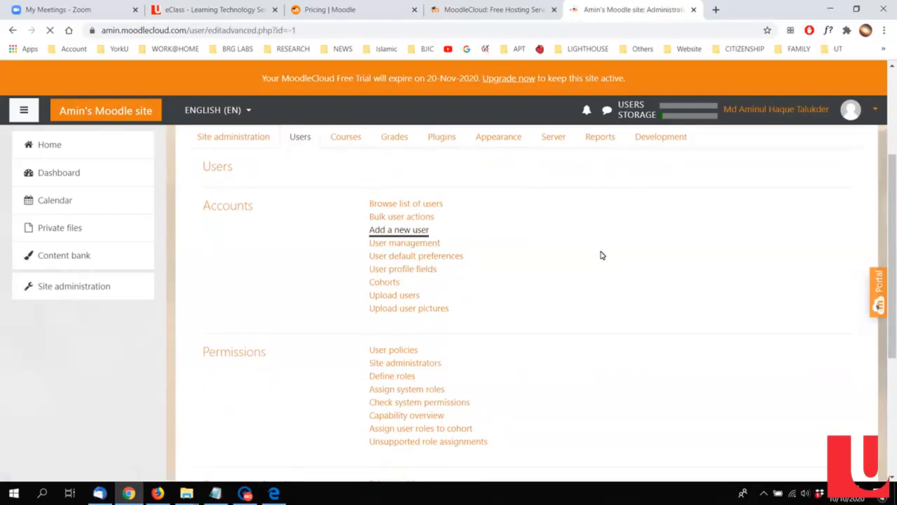
{"action": "scroll", "coordinate": [407, 274], "scroll_direction": "down", "scroll_amount": 1}
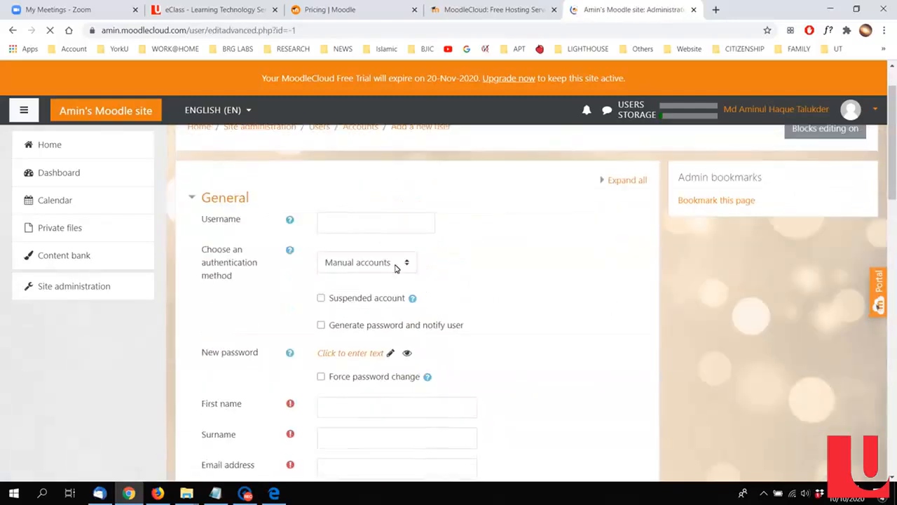
Step: Set the username to testuser, enter the new password and reveal it, and enable Force password change
{"action": "left_click", "coordinate": [361, 242]}
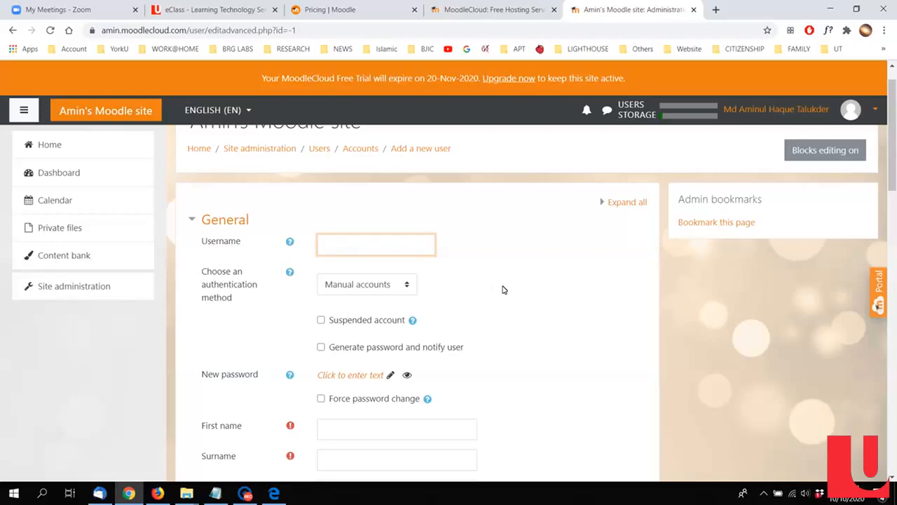
{"action": "type", "text": "test"}
{"action": "scroll", "coordinate": [469, 291], "scroll_direction": "down", "scroll_amount": 1}
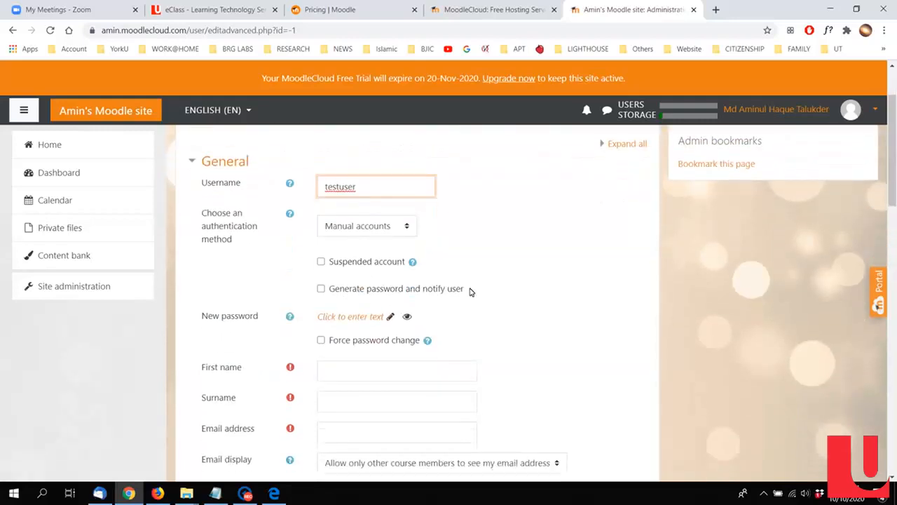
{"action": "left_click", "coordinate": [343, 316]}
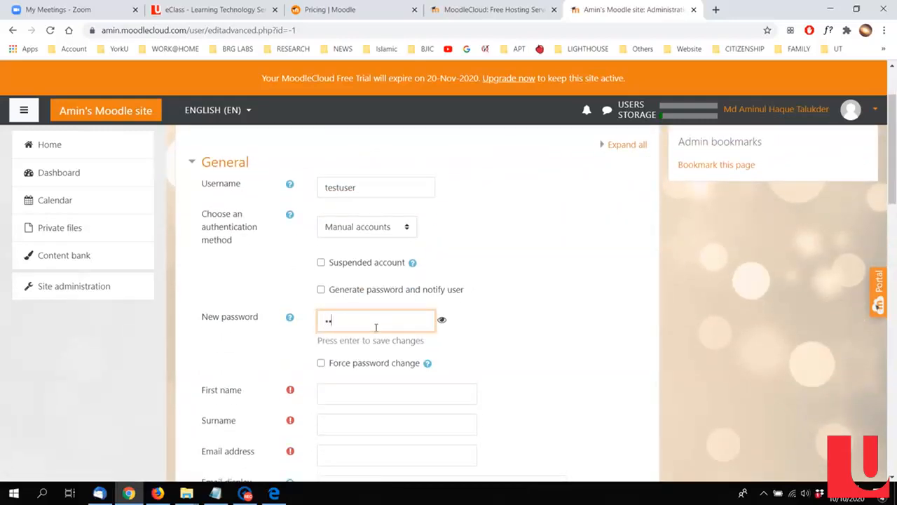
{"action": "type", "text": "123456"}
{"action": "left_click", "coordinate": [443, 320]}
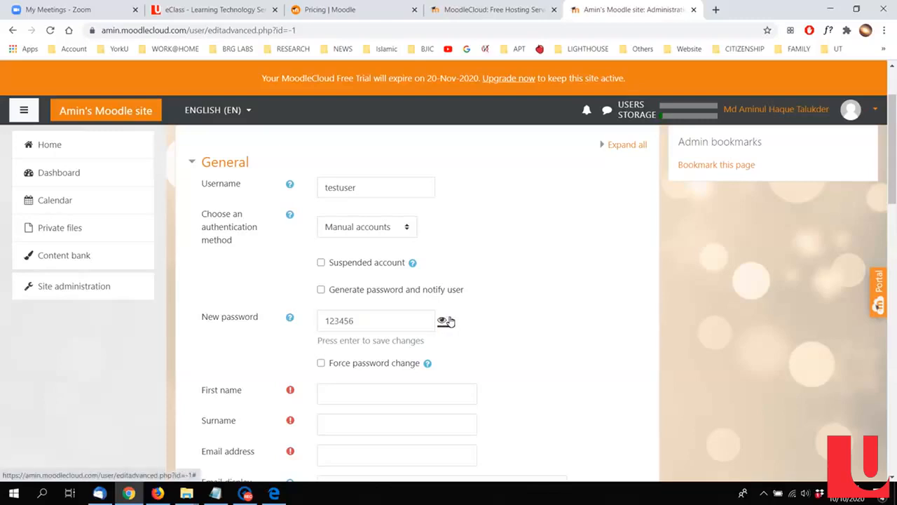
{"action": "left_click", "coordinate": [363, 366]}
{"action": "scroll", "coordinate": [515, 342], "scroll_direction": "down", "scroll_amount": 1}
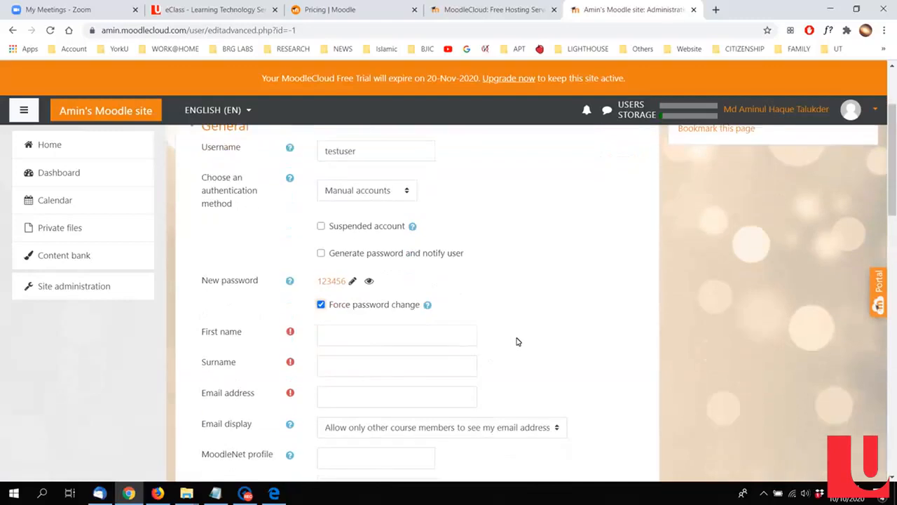
Step: Set the new user's first name to test and surname to user
{"action": "scroll", "coordinate": [517, 341], "scroll_direction": "down", "scroll_amount": 1}
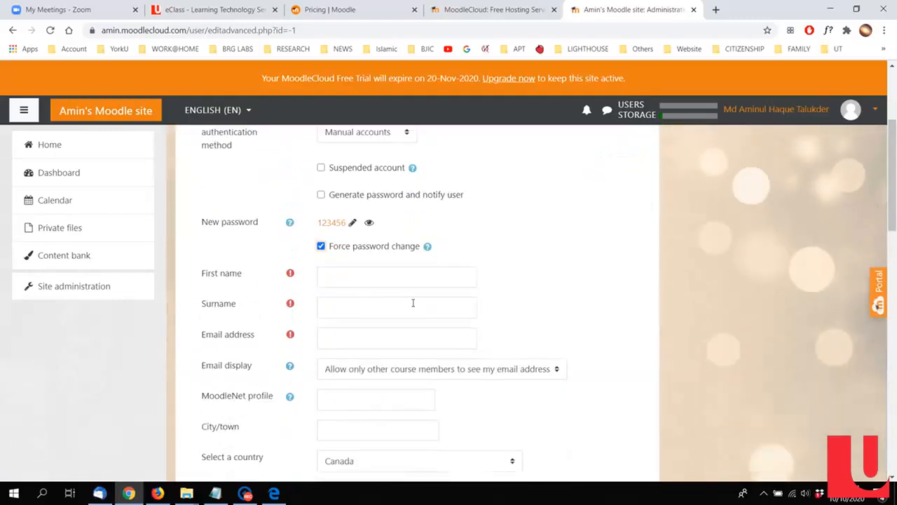
{"action": "left_click", "coordinate": [344, 281]}
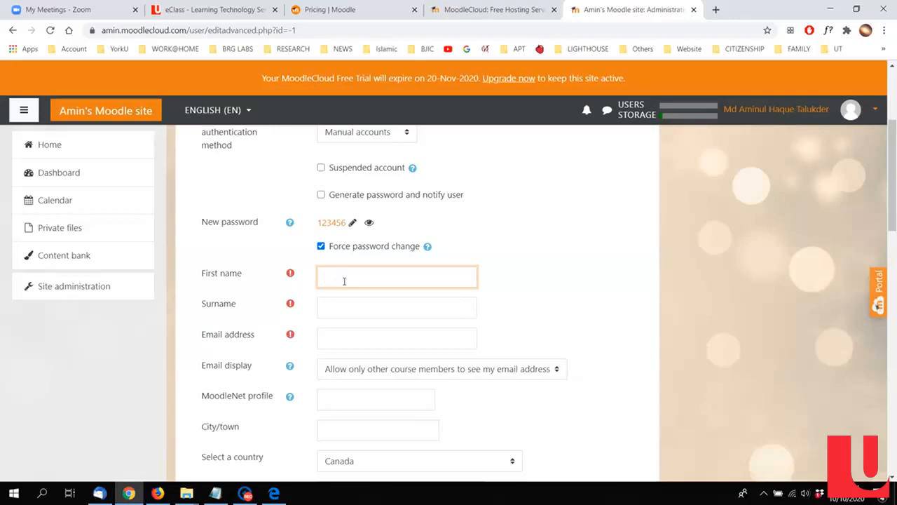
{"action": "scroll", "coordinate": [356, 257], "scroll_direction": "up", "scroll_amount": 2}
{"action": "scroll", "coordinate": [364, 260], "scroll_direction": "down", "scroll_amount": 2}
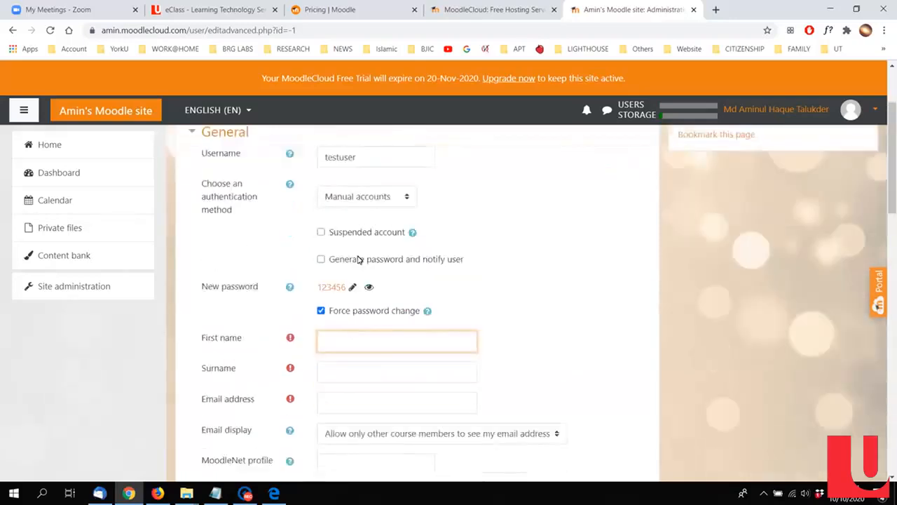
{"action": "type", "text": "test"}
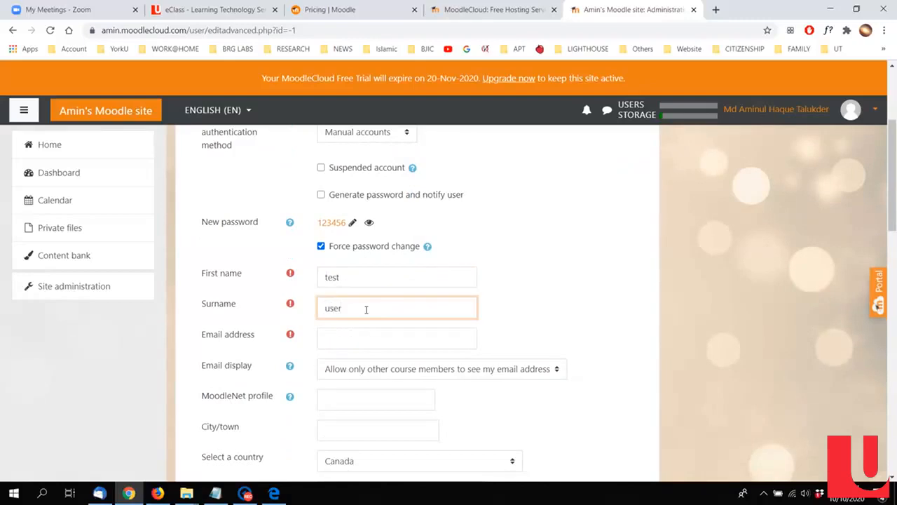
Step: Fill in the new user's e-mail address
{"action": "left_click", "coordinate": [366, 344]}
{"action": "scroll", "coordinate": [710, 332], "scroll_direction": "down", "scroll_amount": 1}
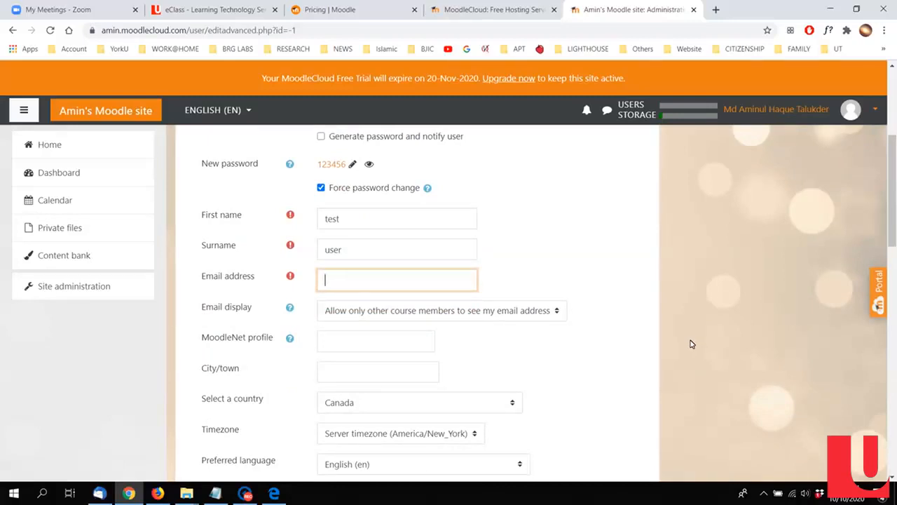
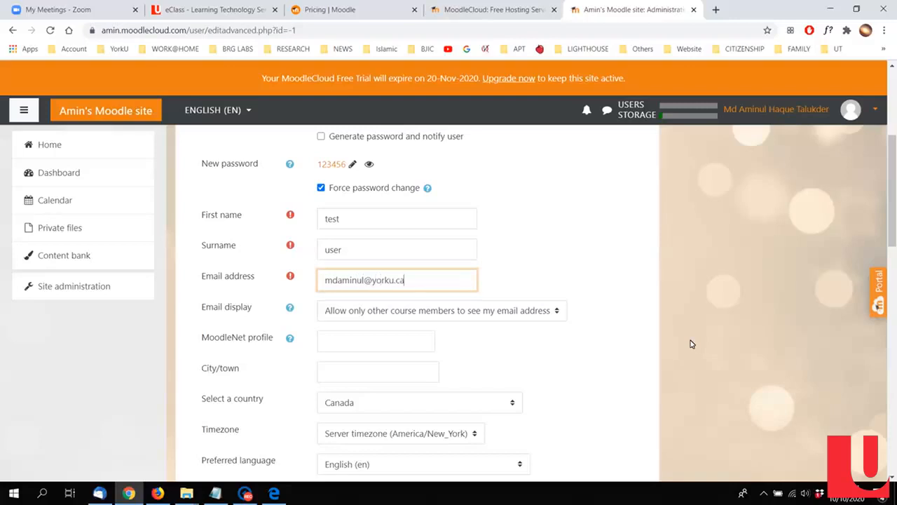
Step: Create the user with the remaining profile options left at their defaults and check the list of users
{"action": "scroll", "coordinate": [690, 344], "scroll_direction": "down", "scroll_amount": 1}
{"action": "scroll", "coordinate": [694, 355], "scroll_direction": "down", "scroll_amount": 1}
{"action": "scroll", "coordinate": [677, 265], "scroll_direction": "down", "scroll_amount": 2}
{"action": "scroll", "coordinate": [679, 265], "scroll_direction": "down", "scroll_amount": 8}
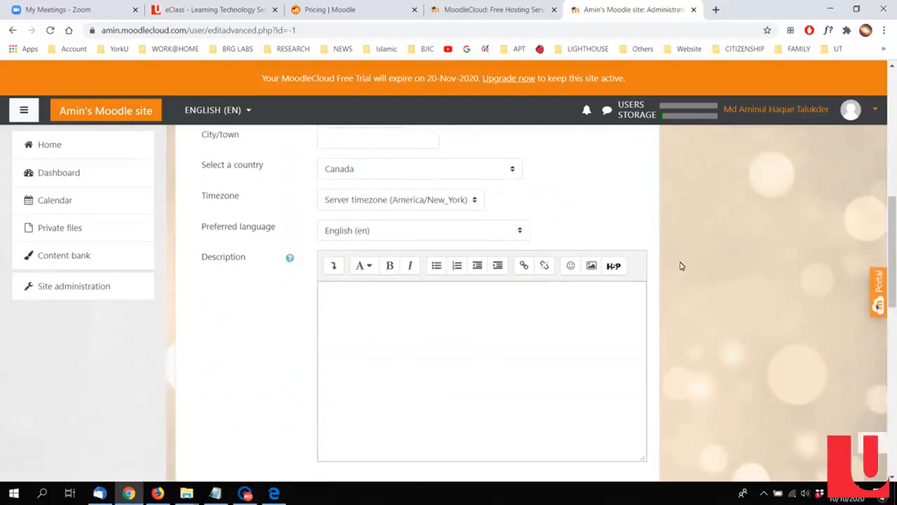
{"action": "scroll", "coordinate": [676, 291], "scroll_direction": "down", "scroll_amount": 2}
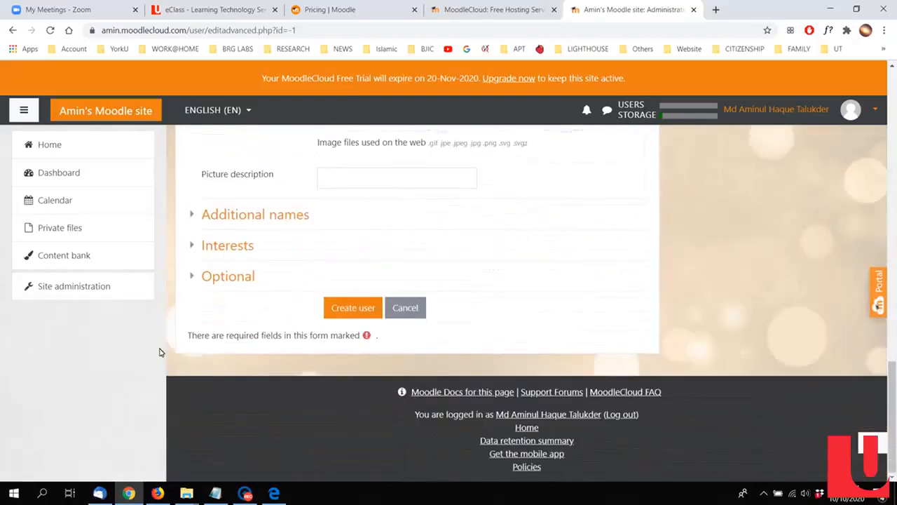
{"action": "left_click", "coordinate": [357, 314]}
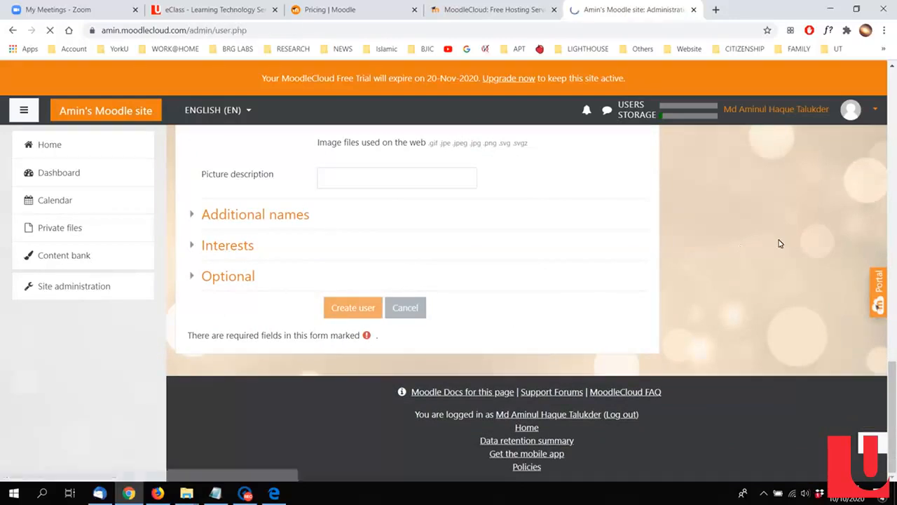
{"action": "scroll", "coordinate": [561, 329], "scroll_direction": "down", "scroll_amount": 1}
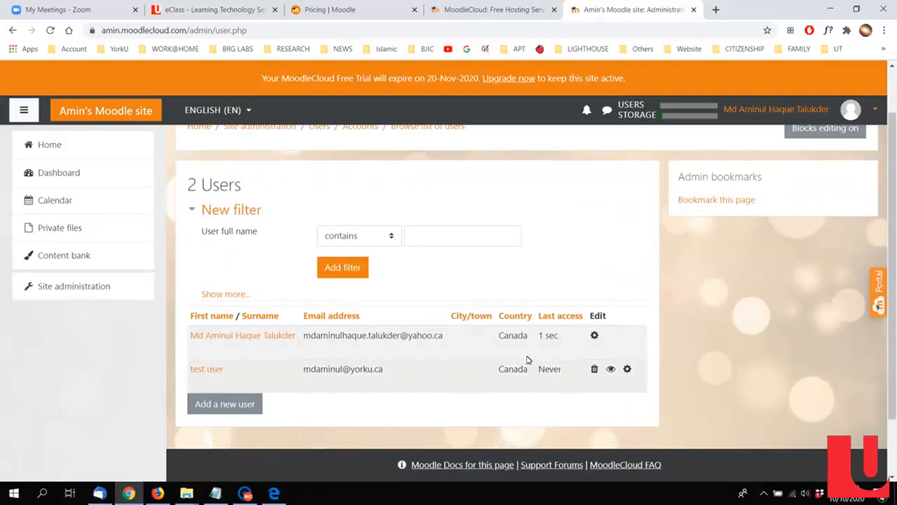
{"action": "scroll", "coordinate": [705, 343], "scroll_direction": "down", "scroll_amount": 1}
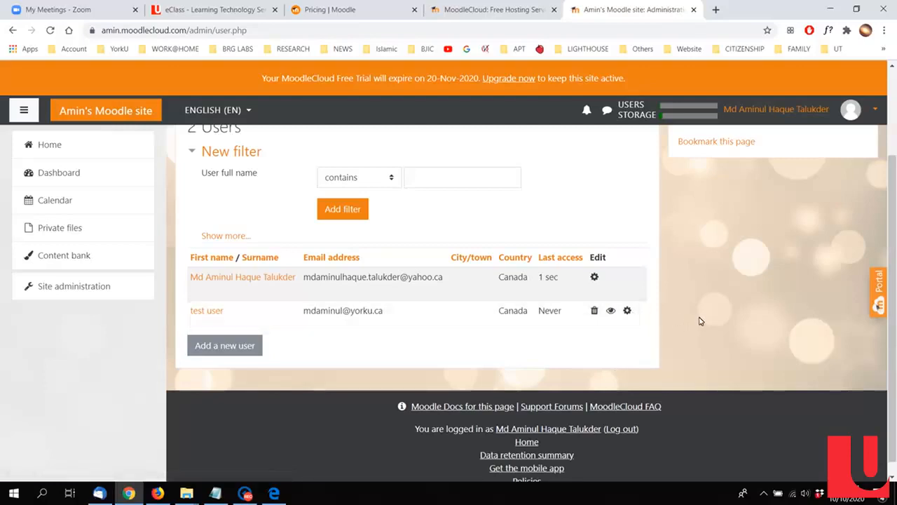
{"action": "scroll", "coordinate": [698, 321], "scroll_direction": "up", "scroll_amount": 2}
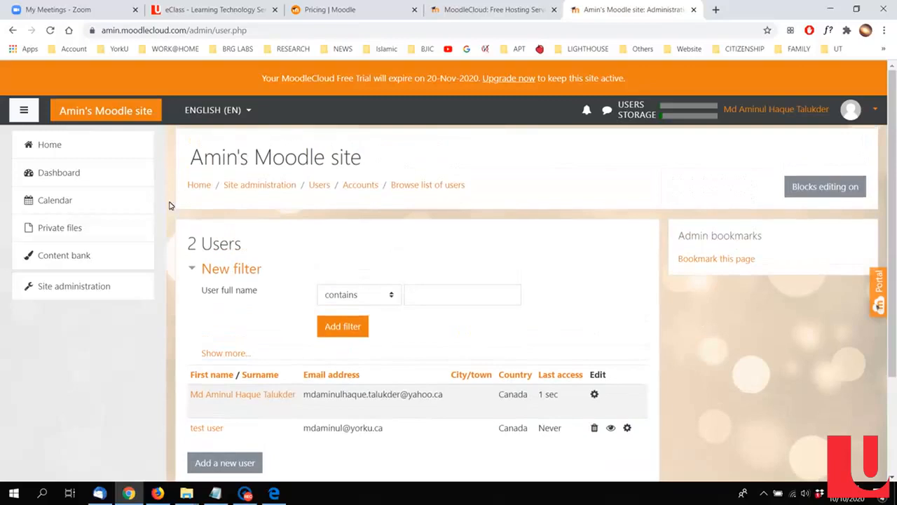
Step: Open the form for adding a new course from the course section of the site administration
{"action": "left_click", "coordinate": [59, 289]}
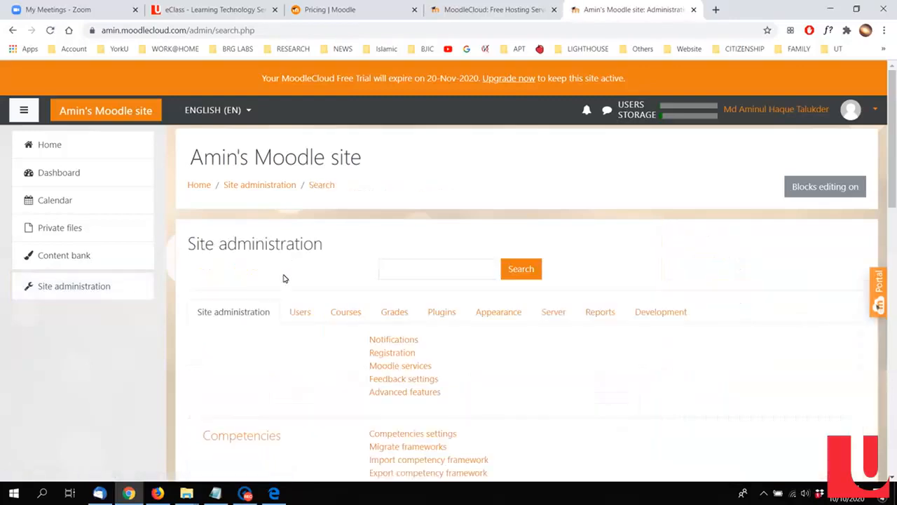
{"action": "scroll", "coordinate": [283, 278], "scroll_direction": "down", "scroll_amount": 1}
{"action": "left_click", "coordinate": [347, 261]}
{"action": "scroll", "coordinate": [490, 260], "scroll_direction": "down", "scroll_amount": 2}
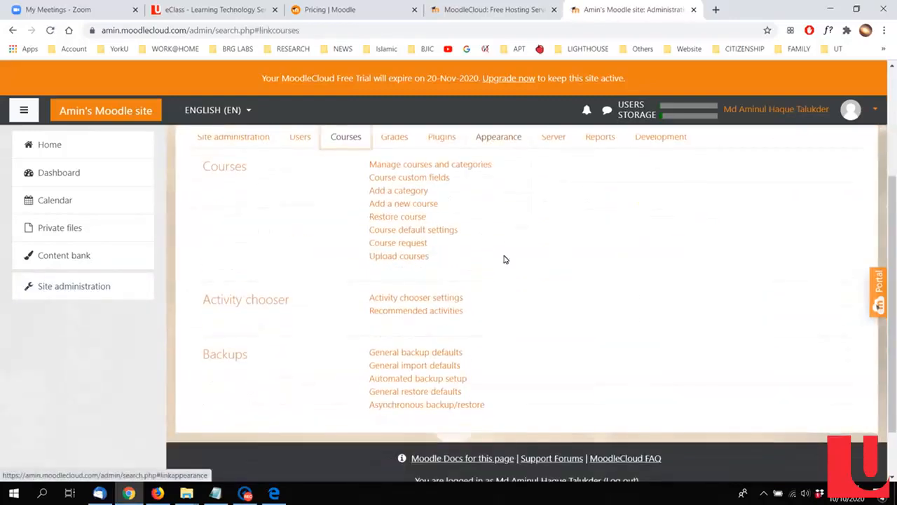
{"action": "left_click", "coordinate": [398, 207]}
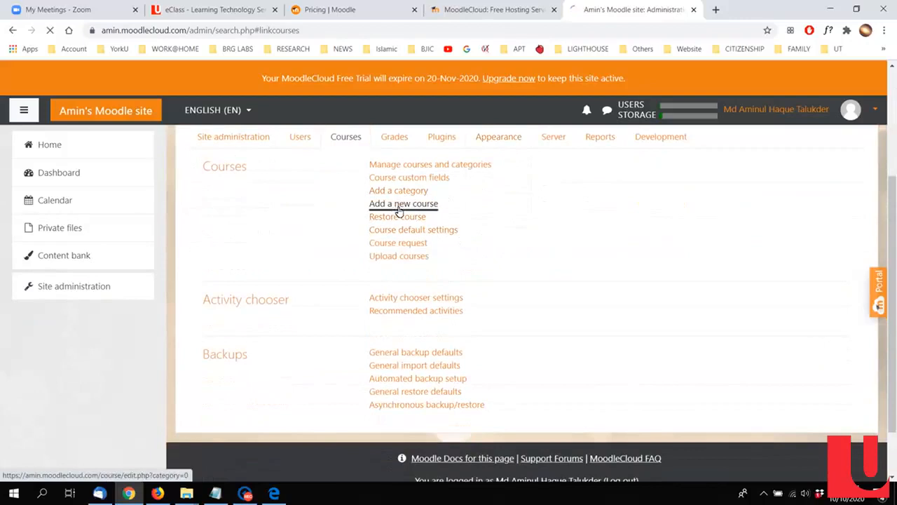
Step: Set both the course full name and the course short name to ELE MOODLE DEMO
{"action": "scroll", "coordinate": [490, 267], "scroll_direction": "down", "scroll_amount": 2}
{"action": "left_click", "coordinate": [411, 194]}
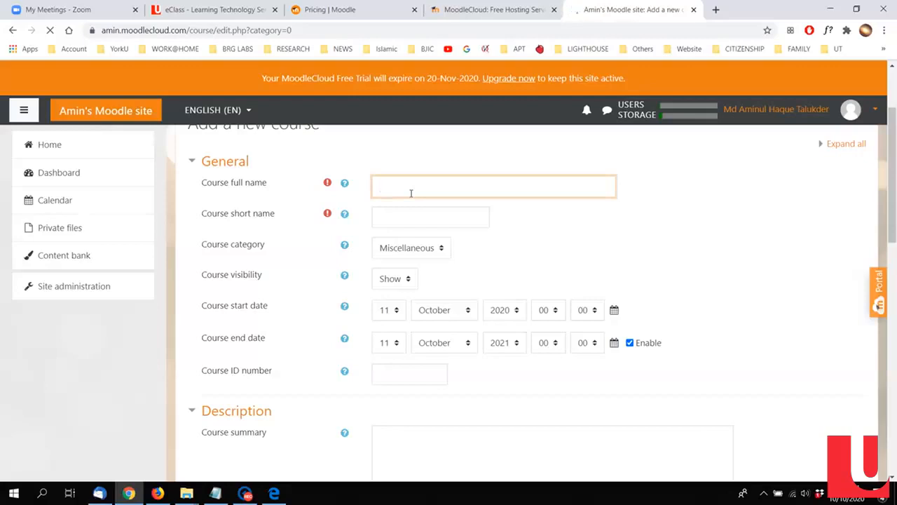
{"action": "left_click", "coordinate": [421, 211]}
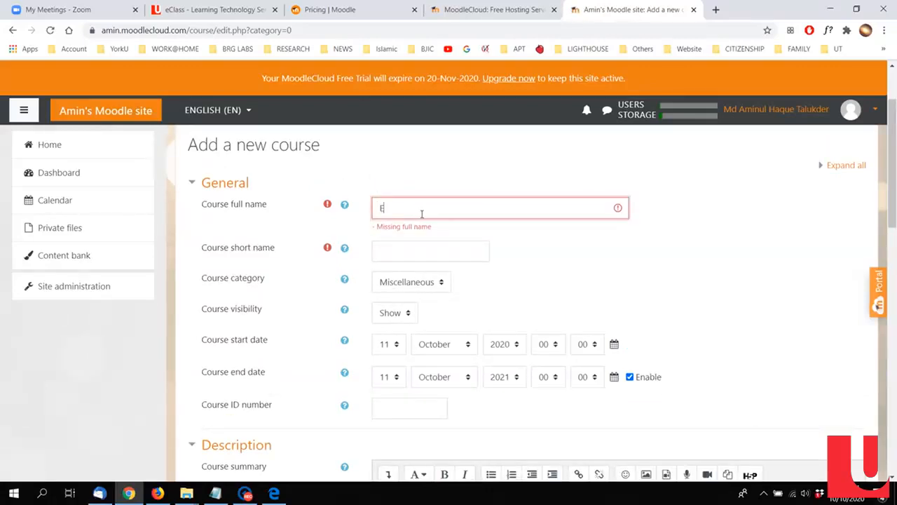
{"action": "type", "text": "ELE MOODLE DEMO"}
{"action": "left_click_drag", "start_coordinate": [465, 205], "coordinate": [343, 198]}
{"action": "key", "text": "ctrl+c"}
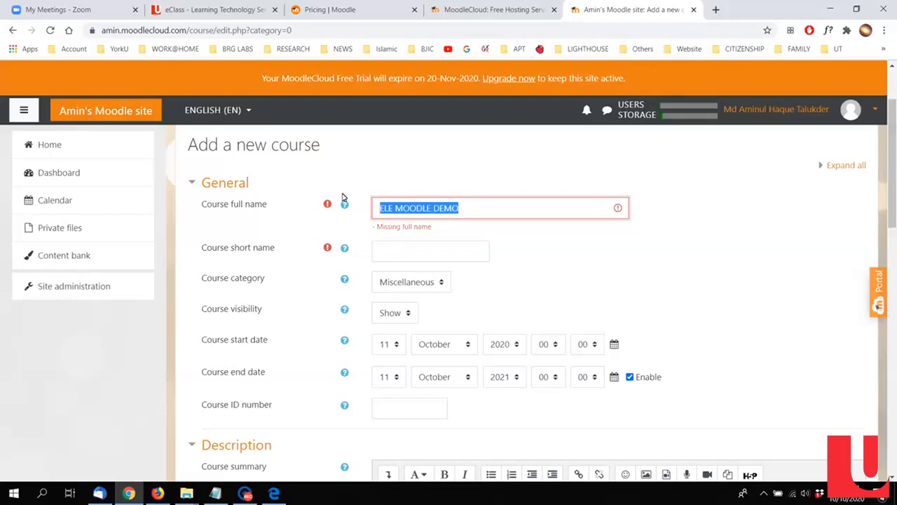
{"action": "left_click", "coordinate": [395, 253]}
{"action": "key", "text": "ctrl+v"}
{"action": "left_click", "coordinate": [731, 278]}
Step: Look through the new course form's dates, summary, course image and remaining option sections
{"action": "scroll", "coordinate": [729, 279], "scroll_direction": "down", "scroll_amount": 1}
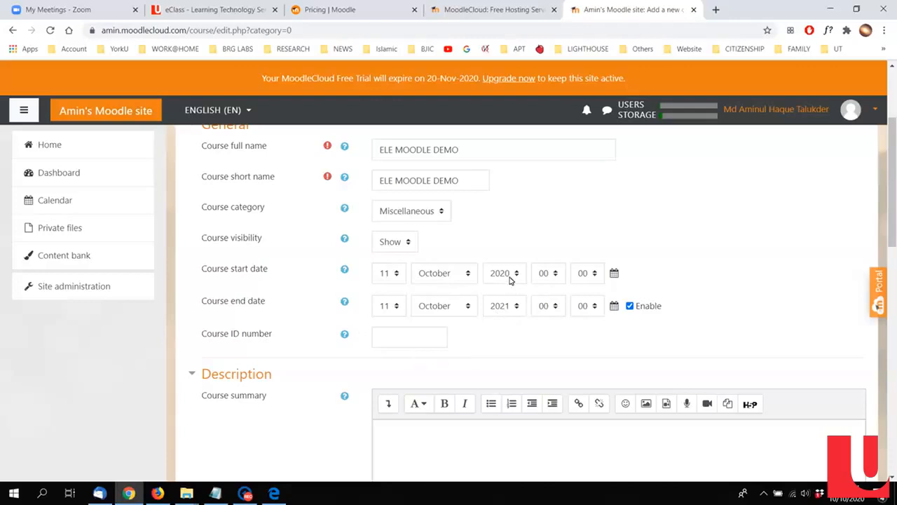
{"action": "scroll", "coordinate": [686, 271], "scroll_direction": "down", "scroll_amount": 1}
{"action": "scroll", "coordinate": [439, 328], "scroll_direction": "down", "scroll_amount": 2}
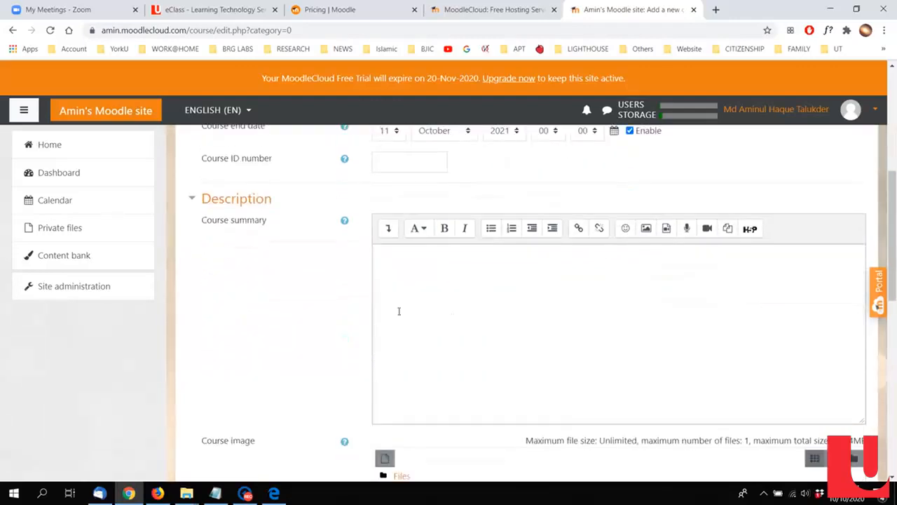
{"action": "scroll", "coordinate": [288, 308], "scroll_direction": "down", "scroll_amount": 1}
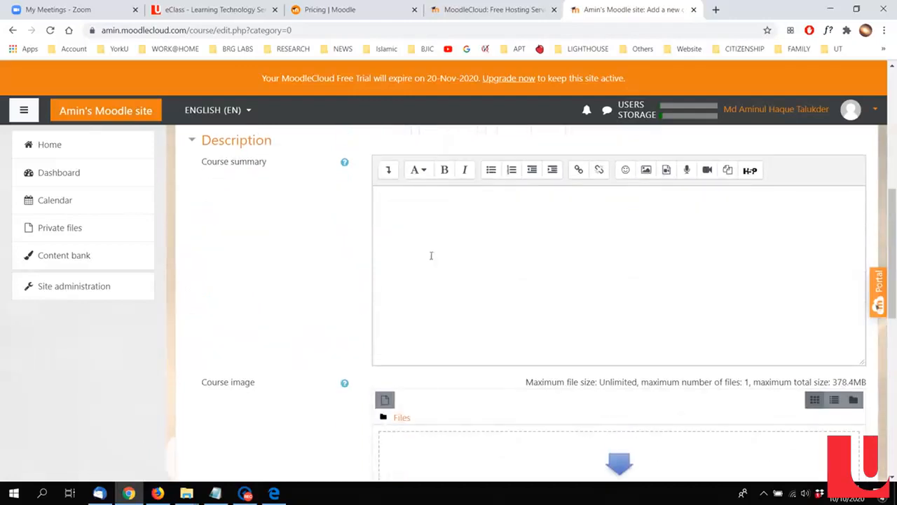
{"action": "scroll", "coordinate": [262, 290], "scroll_direction": "down", "scroll_amount": 2}
{"action": "scroll", "coordinate": [262, 291], "scroll_direction": "down", "scroll_amount": 5}
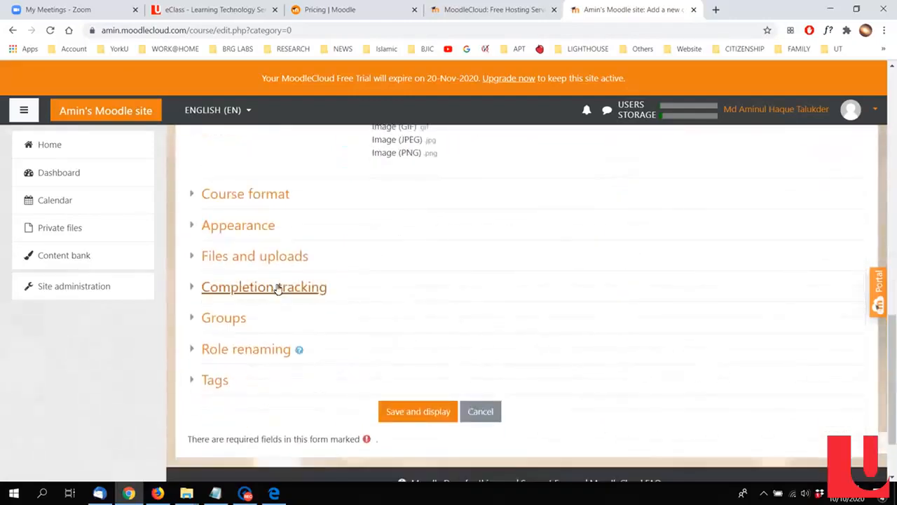
{"action": "scroll", "coordinate": [294, 295], "scroll_direction": "up", "scroll_amount": 2}
{"action": "scroll", "coordinate": [352, 307], "scroll_direction": "up", "scroll_amount": 2}
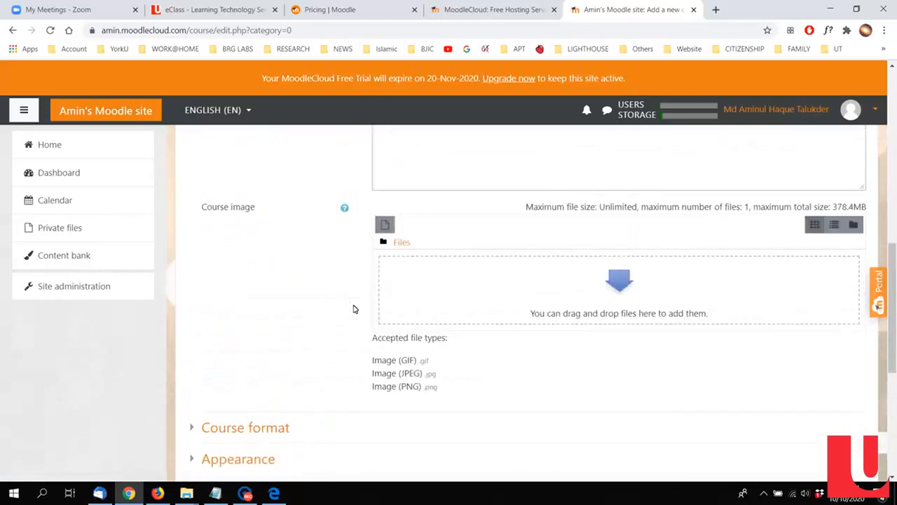
{"action": "scroll", "coordinate": [356, 313], "scroll_direction": "down", "scroll_amount": 3}
{"action": "scroll", "coordinate": [373, 310], "scroll_direction": "up", "scroll_amount": 3}
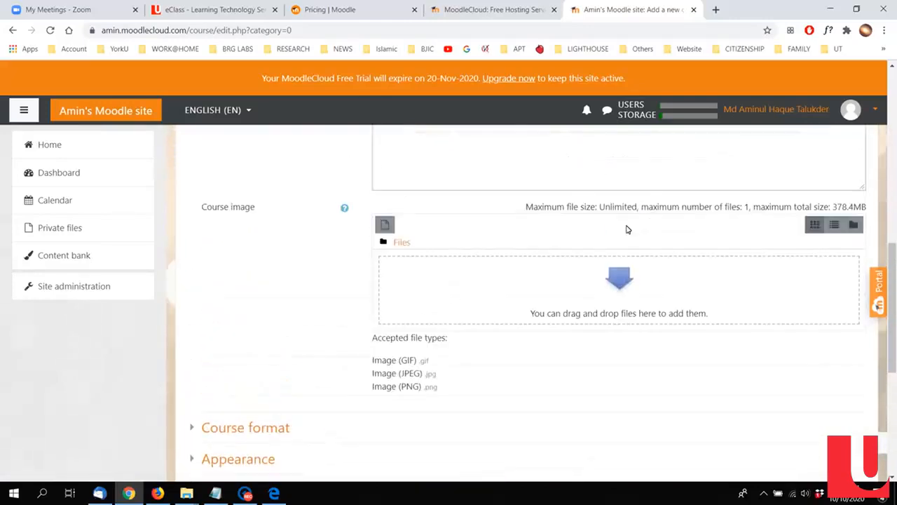
{"action": "scroll", "coordinate": [211, 286], "scroll_direction": "down", "scroll_amount": 4}
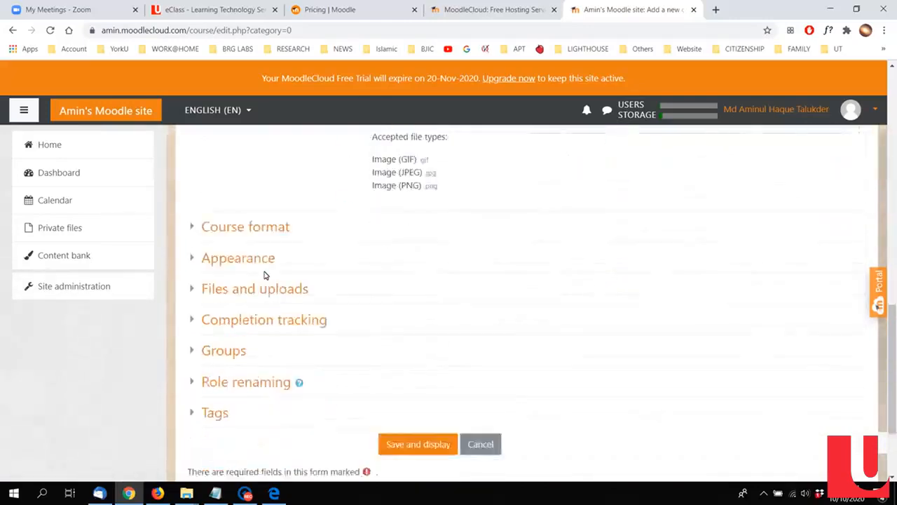
Step: Expand the Course format settings, keep the Topics format and set the number of sections to 6
{"action": "left_click", "coordinate": [268, 198]}
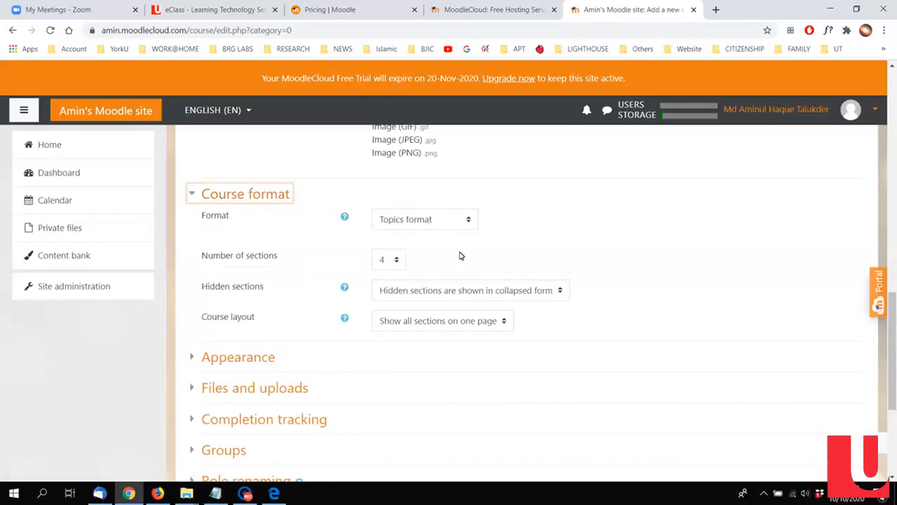
{"action": "left_click", "coordinate": [431, 228]}
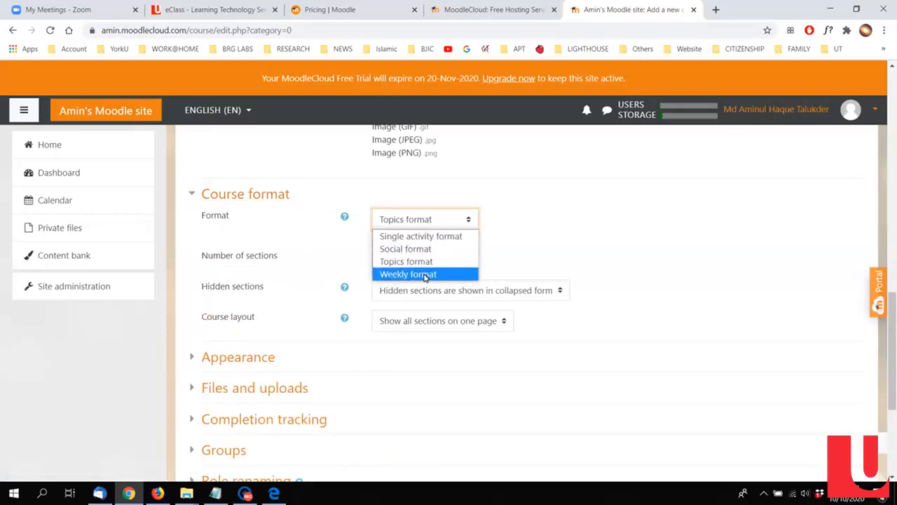
{"action": "left_click", "coordinate": [484, 220]}
{"action": "scroll", "coordinate": [428, 263], "scroll_direction": "down", "scroll_amount": 1}
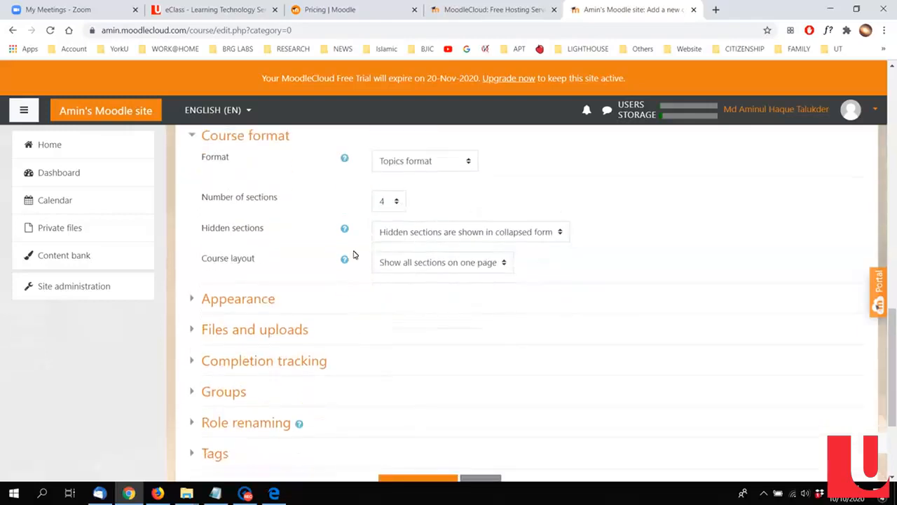
{"action": "left_click", "coordinate": [391, 205]}
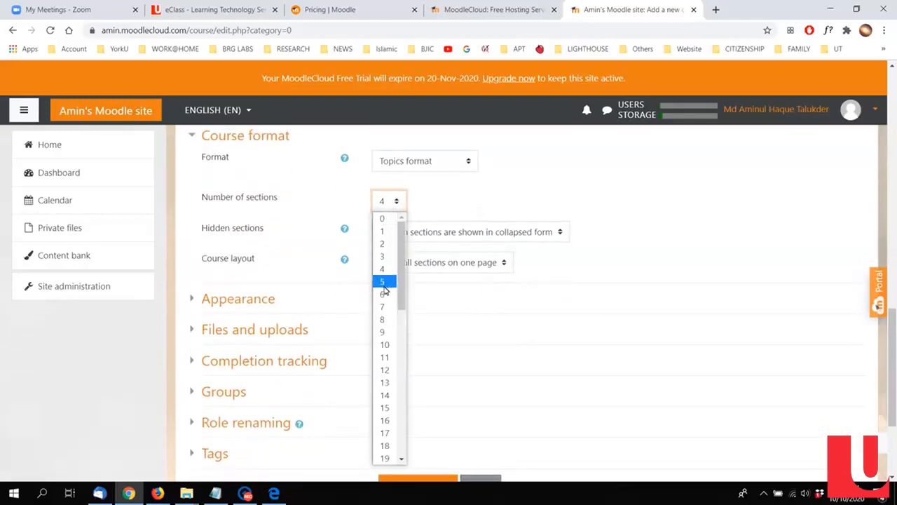
{"action": "left_click", "coordinate": [387, 292]}
{"action": "left_click", "coordinate": [609, 211]}
Step: Review the new course's Appearance settings and the available maximum upload sizes, leaving them at their defaults
{"action": "scroll", "coordinate": [607, 213], "scroll_direction": "down", "scroll_amount": 1}
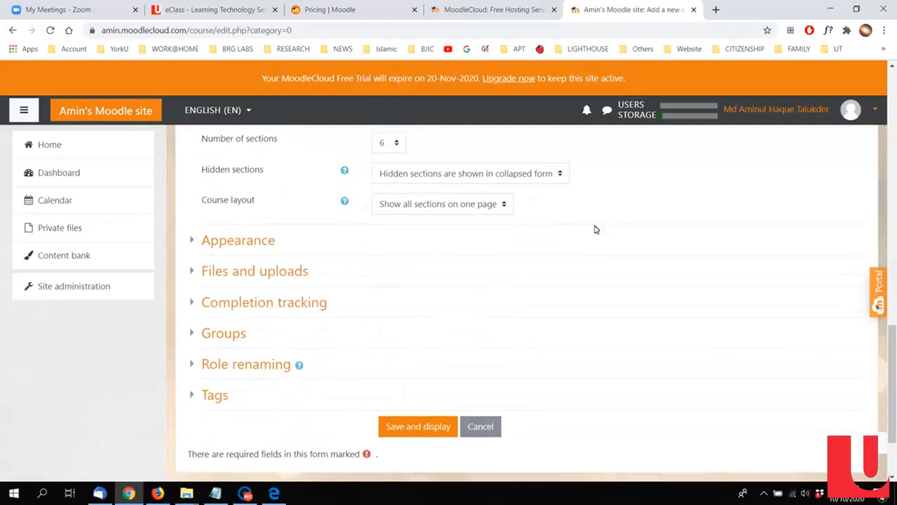
{"action": "left_click", "coordinate": [247, 241]}
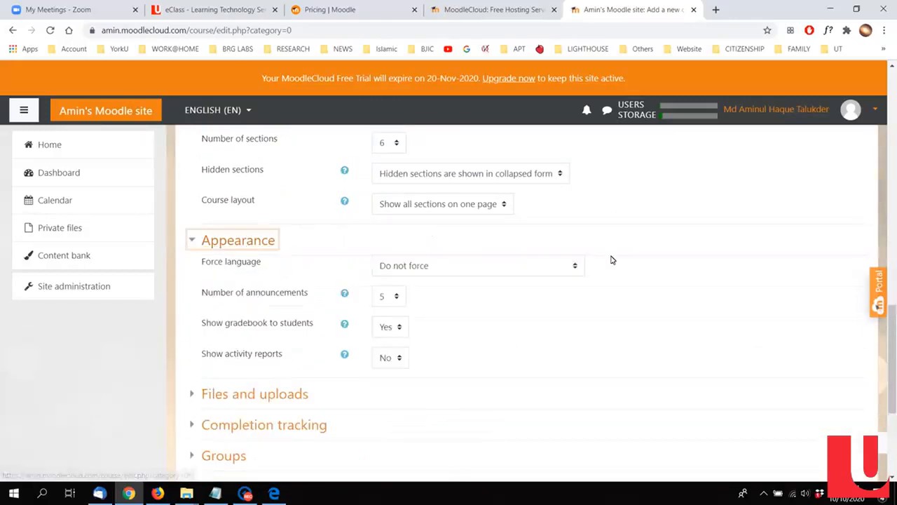
{"action": "scroll", "coordinate": [617, 272], "scroll_direction": "down", "scroll_amount": 1}
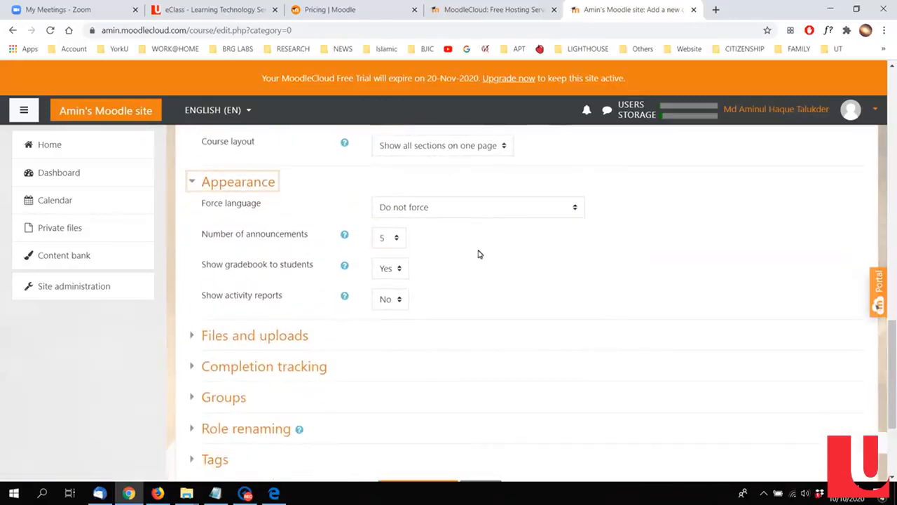
{"action": "scroll", "coordinate": [430, 259], "scroll_direction": "down", "scroll_amount": 2}
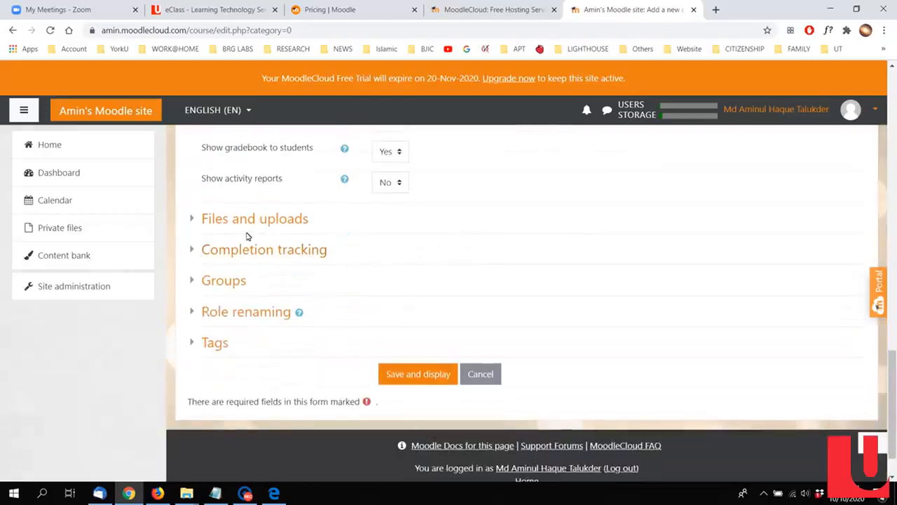
{"action": "left_click", "coordinate": [248, 228]}
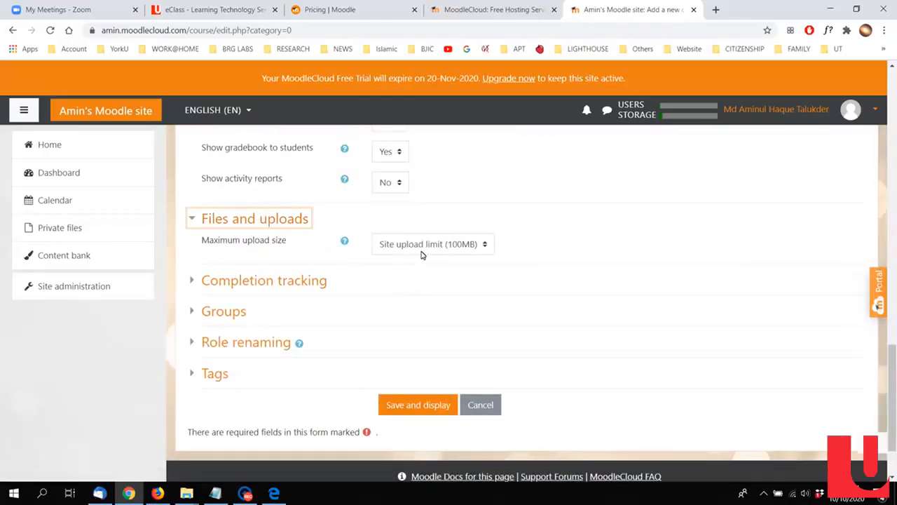
{"action": "left_click", "coordinate": [442, 251]}
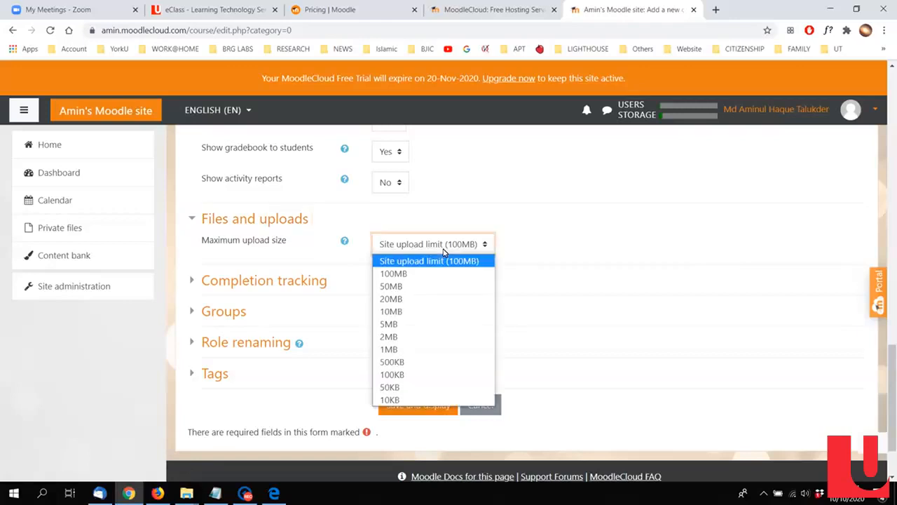
{"action": "left_click", "coordinate": [559, 241]}
{"action": "scroll", "coordinate": [501, 252], "scroll_direction": "down", "scroll_amount": 1}
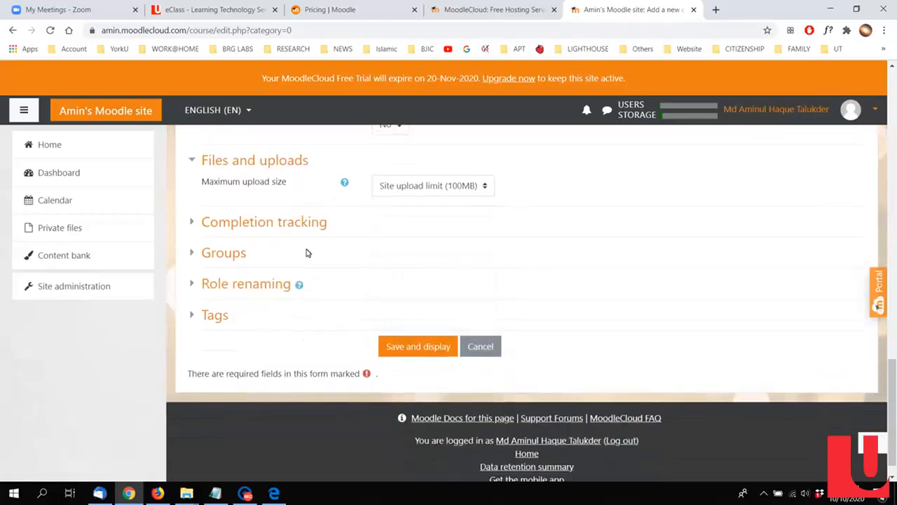
Step: Review the Completion tracking, Groups and Role renaming settings of the new course without changing them
{"action": "left_click", "coordinate": [296, 224]}
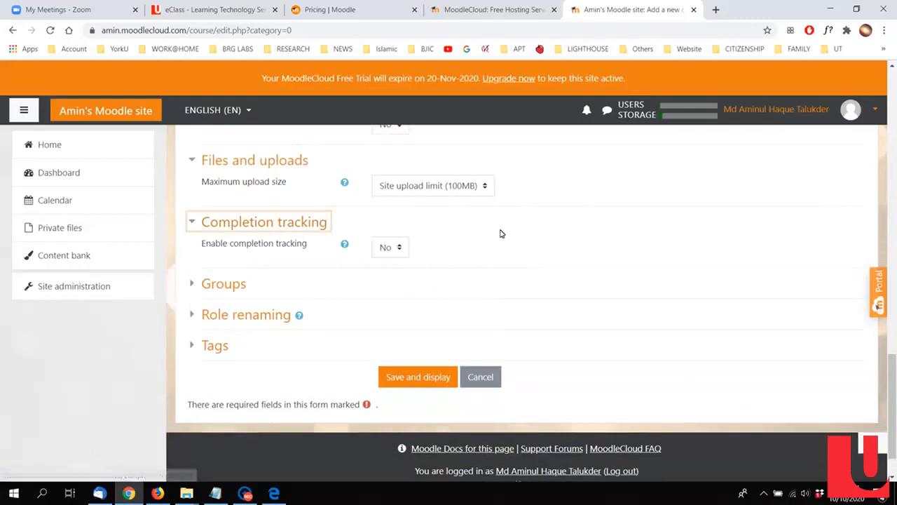
{"action": "scroll", "coordinate": [397, 286], "scroll_direction": "down", "scroll_amount": 1}
{"action": "left_click", "coordinate": [238, 234]}
{"action": "scroll", "coordinate": [393, 266], "scroll_direction": "down", "scroll_amount": 1}
{"action": "left_click", "coordinate": [256, 293]}
{"action": "scroll", "coordinate": [482, 241], "scroll_direction": "down", "scroll_amount": 2}
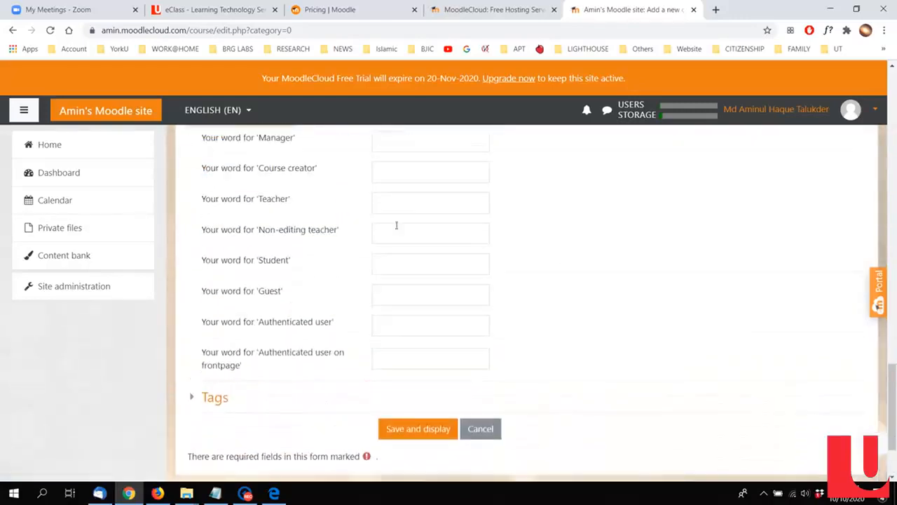
{"action": "scroll", "coordinate": [317, 210], "scroll_direction": "up", "scroll_amount": 1}
{"action": "left_click", "coordinate": [267, 178]}
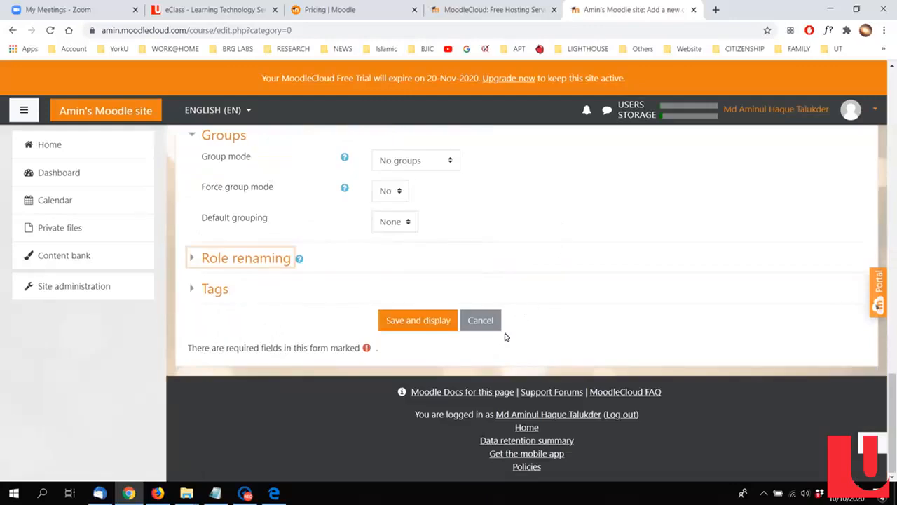
Step: Save and display the new course, and look over its participants page
{"action": "left_click", "coordinate": [398, 319]}
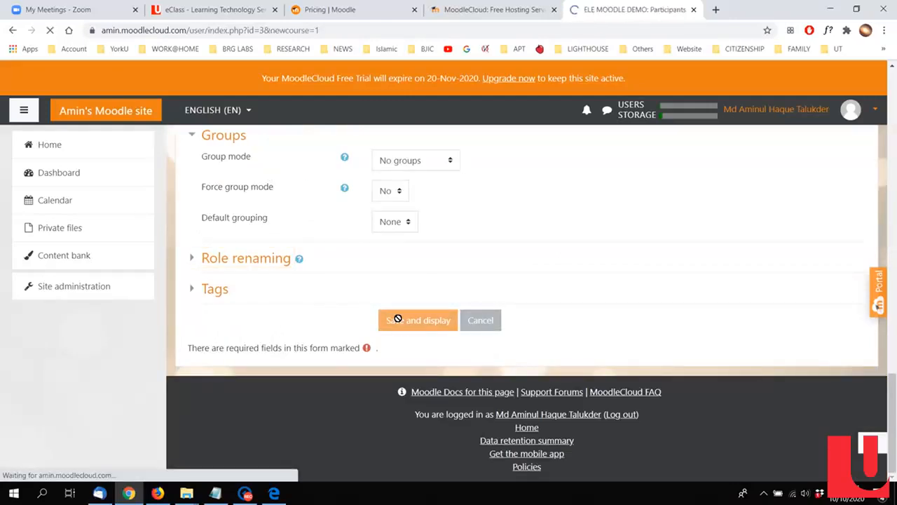
{"action": "scroll", "coordinate": [564, 276], "scroll_direction": "down", "scroll_amount": 2}
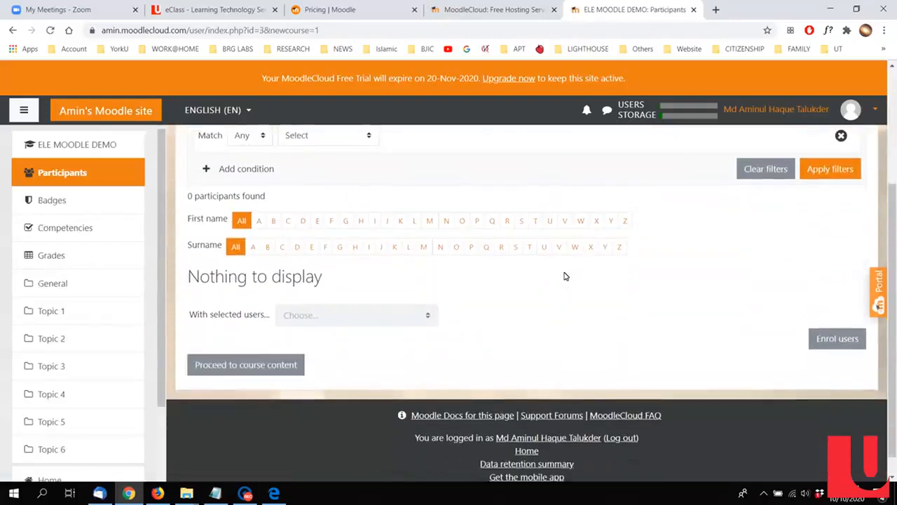
{"action": "scroll", "coordinate": [565, 276], "scroll_direction": "up", "scroll_amount": 1}
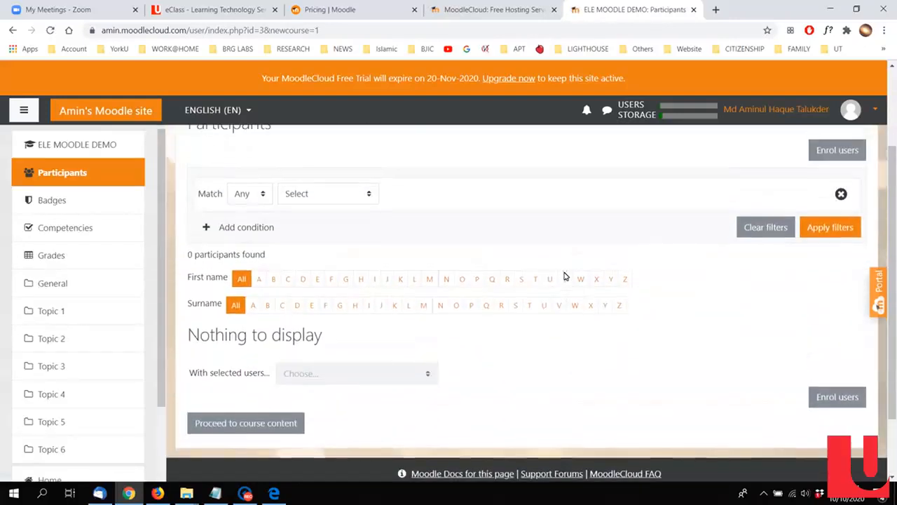
Step: Open the ELE MOODLE DEMO course from the site home page and go to its list of participants
{"action": "left_click", "coordinate": [81, 115]}
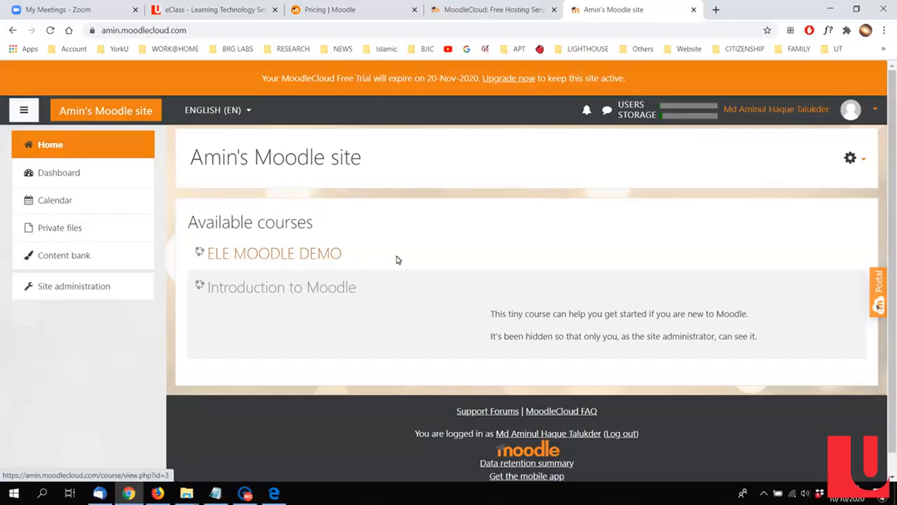
{"action": "left_click", "coordinate": [295, 261]}
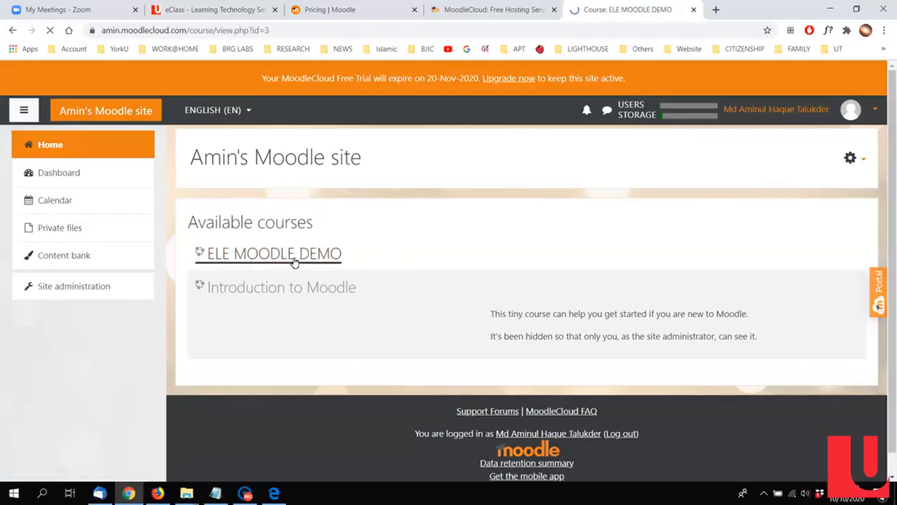
{"action": "scroll", "coordinate": [383, 246], "scroll_direction": "down", "scroll_amount": 2}
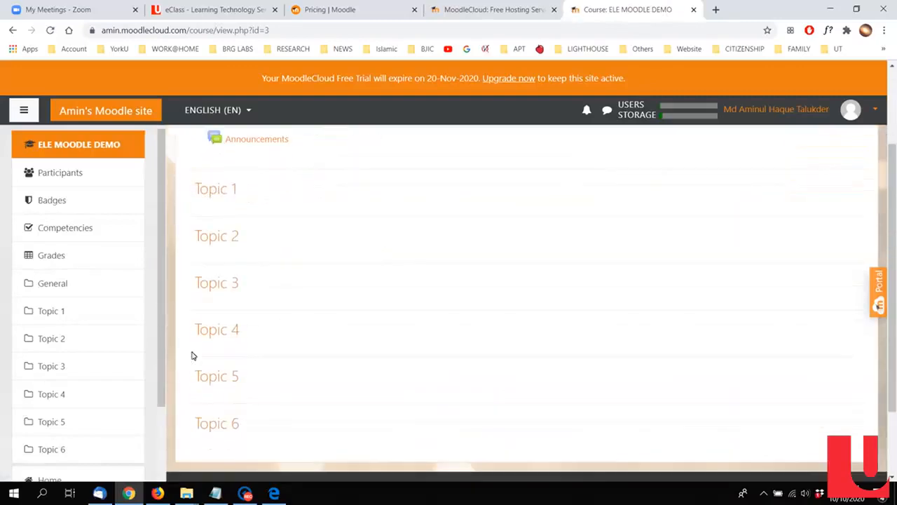
{"action": "scroll", "coordinate": [231, 281], "scroll_direction": "up", "scroll_amount": 2}
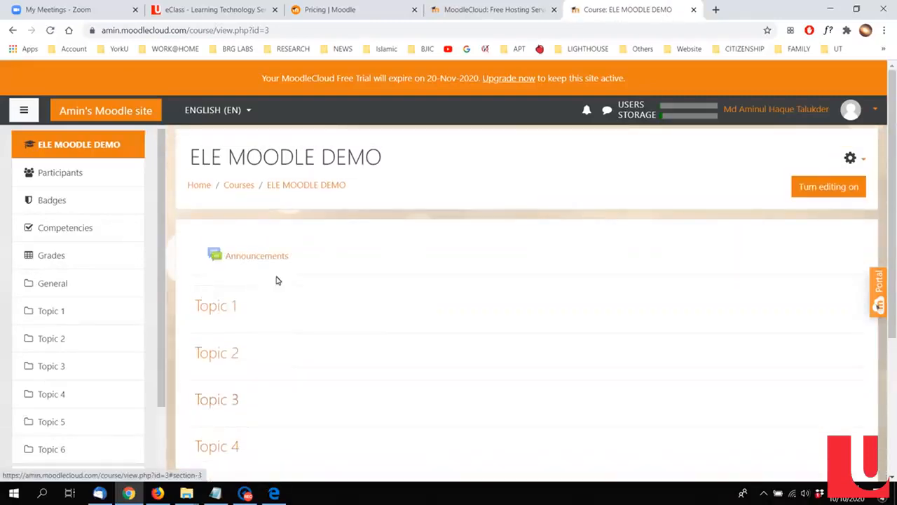
{"action": "left_click", "coordinate": [63, 179]}
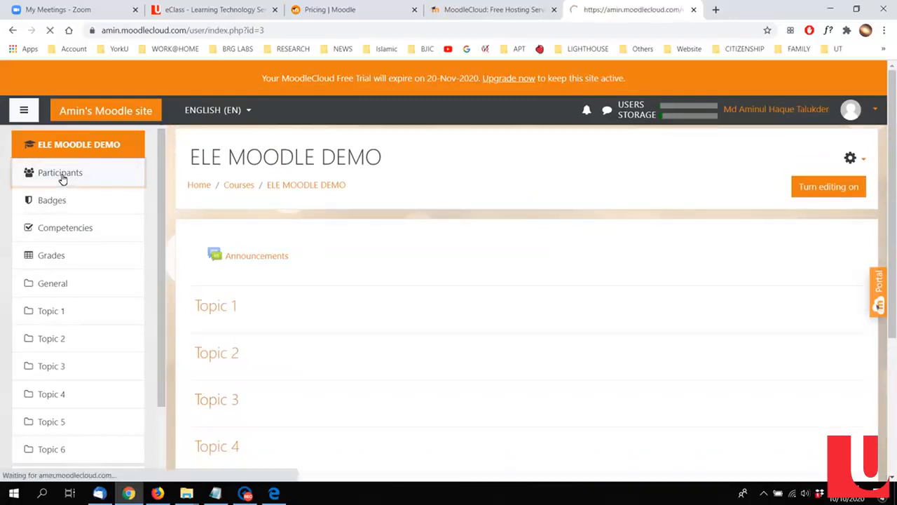
Step: Enrol the test user in the ELE MOODLE DEMO course with the Student role
{"action": "scroll", "coordinate": [641, 296], "scroll_direction": "down", "scroll_amount": 1}
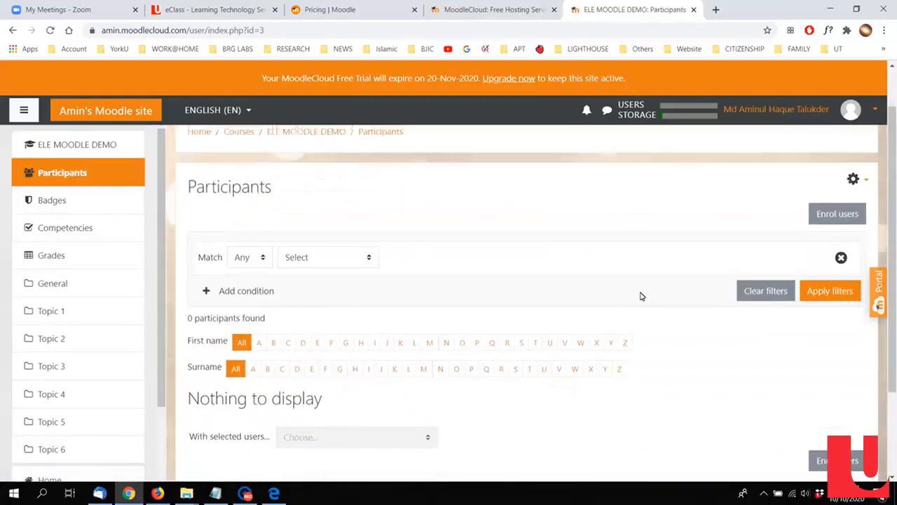
{"action": "left_click", "coordinate": [841, 210]}
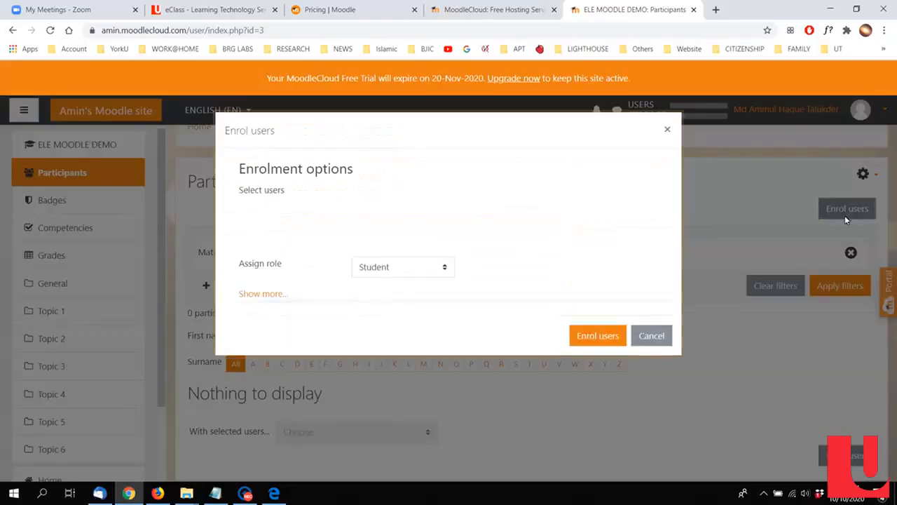
{"action": "left_click", "coordinate": [454, 222]}
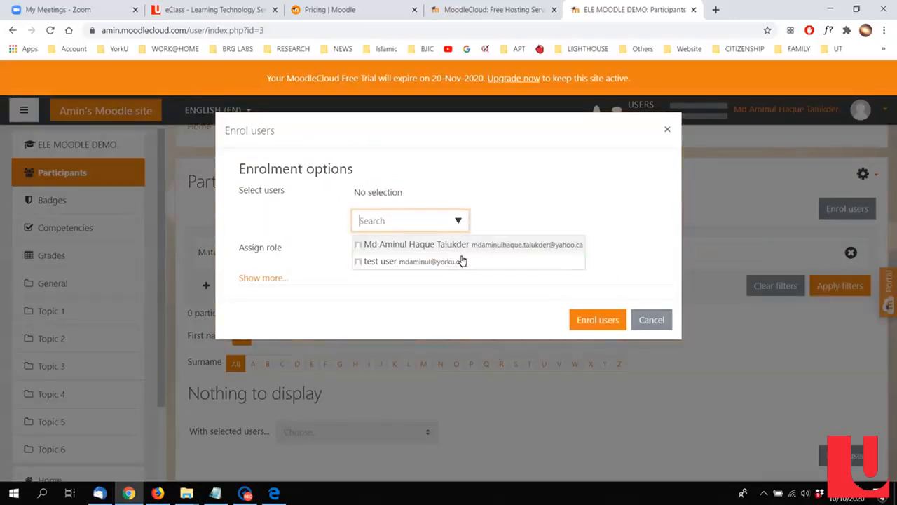
{"action": "left_click", "coordinate": [445, 263]}
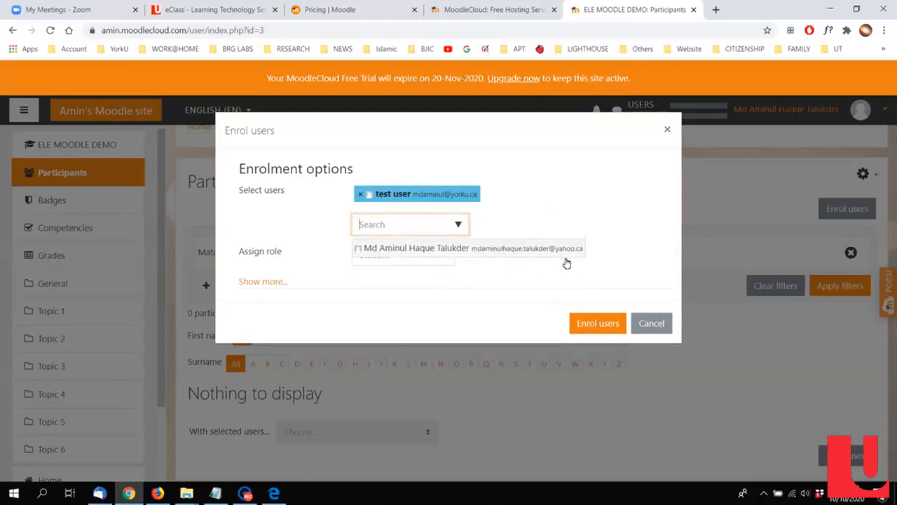
{"action": "left_click", "coordinate": [441, 269]}
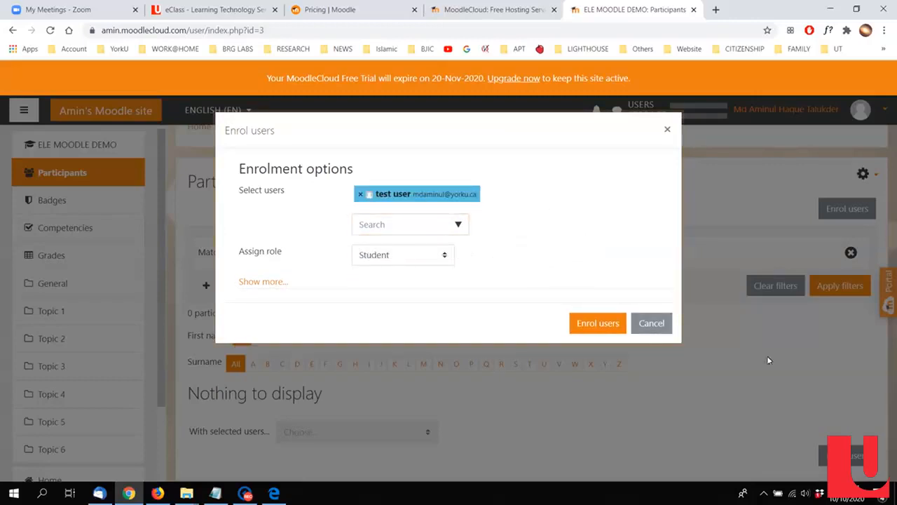
{"action": "left_click", "coordinate": [618, 328]}
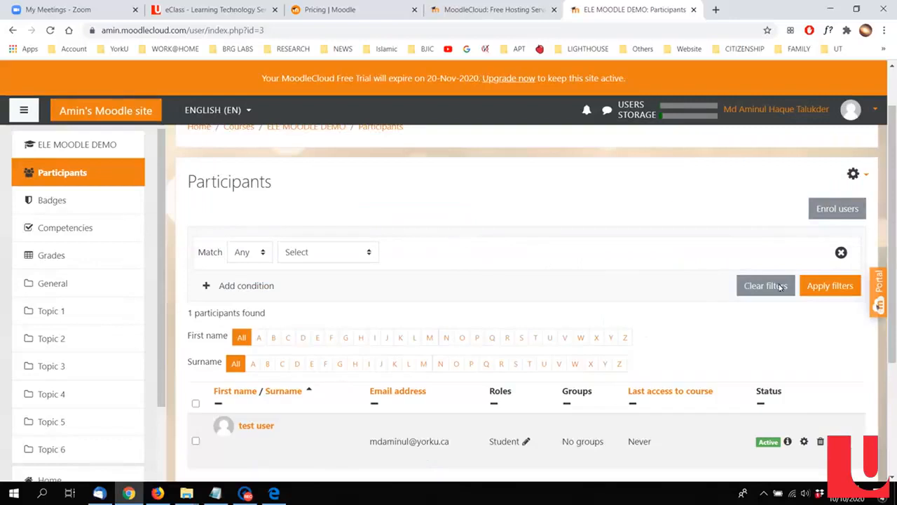
Step: Enrol the site owner's own account in the course with the Teacher role and check the participants list
{"action": "left_click", "coordinate": [825, 210]}
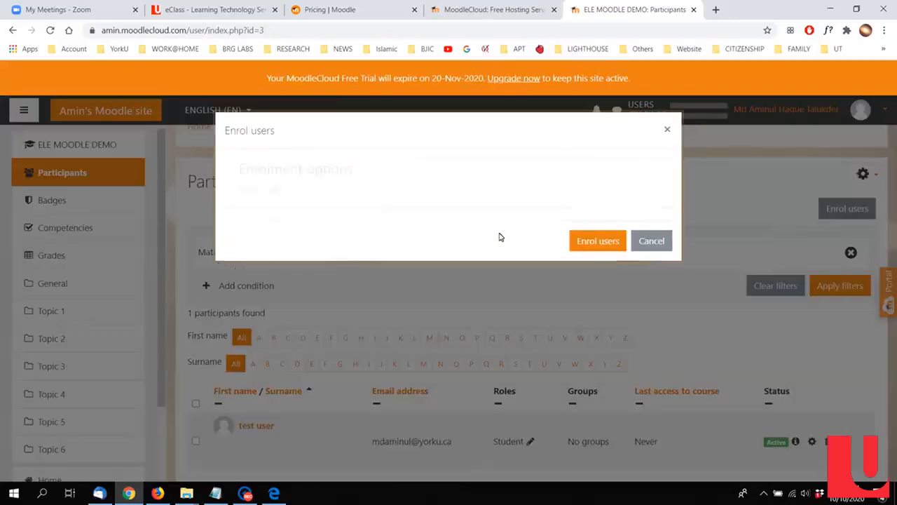
{"action": "left_click", "coordinate": [460, 223]}
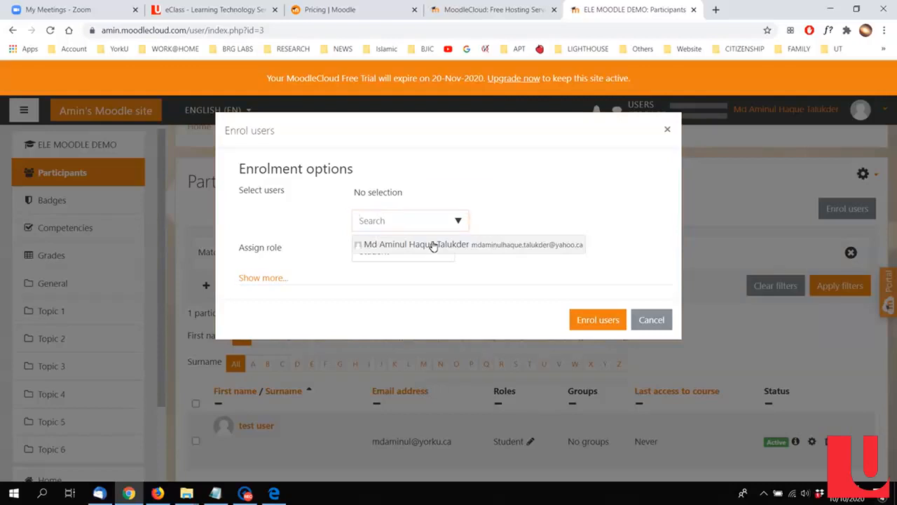
{"action": "left_click", "coordinate": [430, 244]}
{"action": "left_click", "coordinate": [478, 273]}
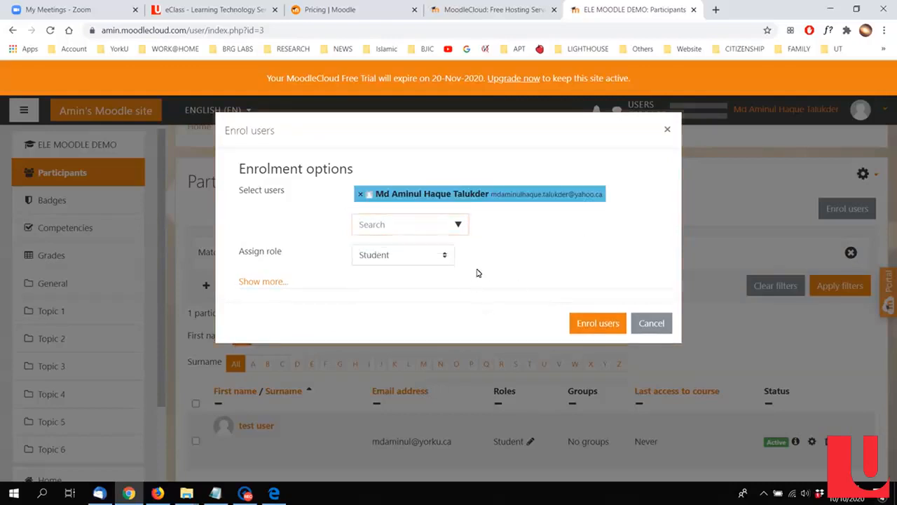
{"action": "left_click", "coordinate": [443, 258]}
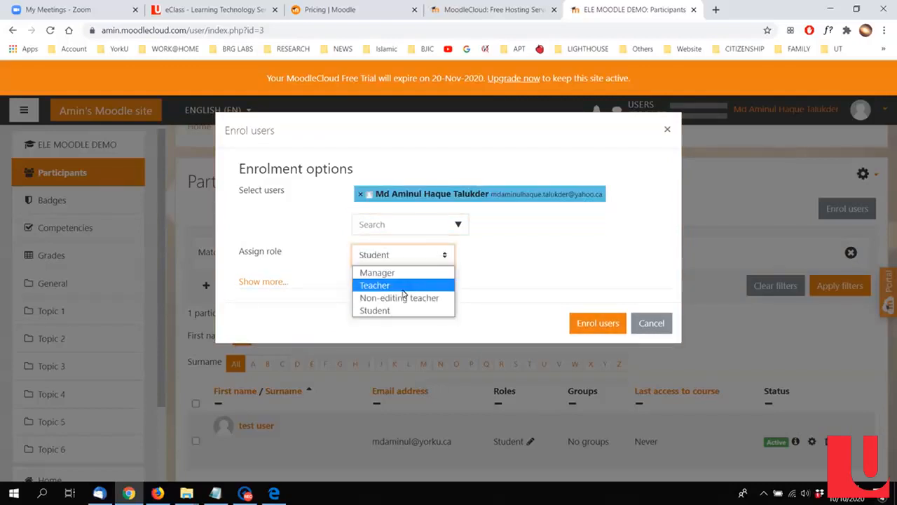
{"action": "left_click", "coordinate": [420, 284]}
{"action": "left_click", "coordinate": [592, 324]}
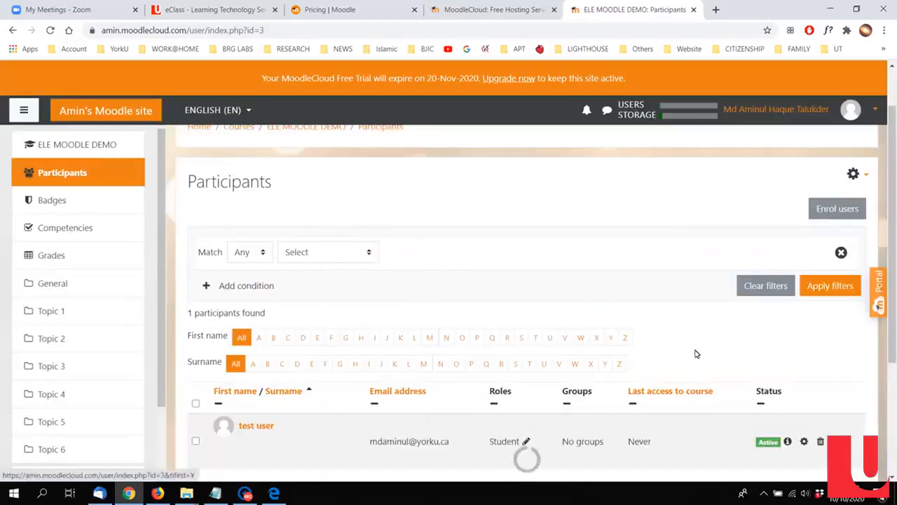
{"action": "scroll", "coordinate": [774, 439], "scroll_direction": "down", "scroll_amount": 2}
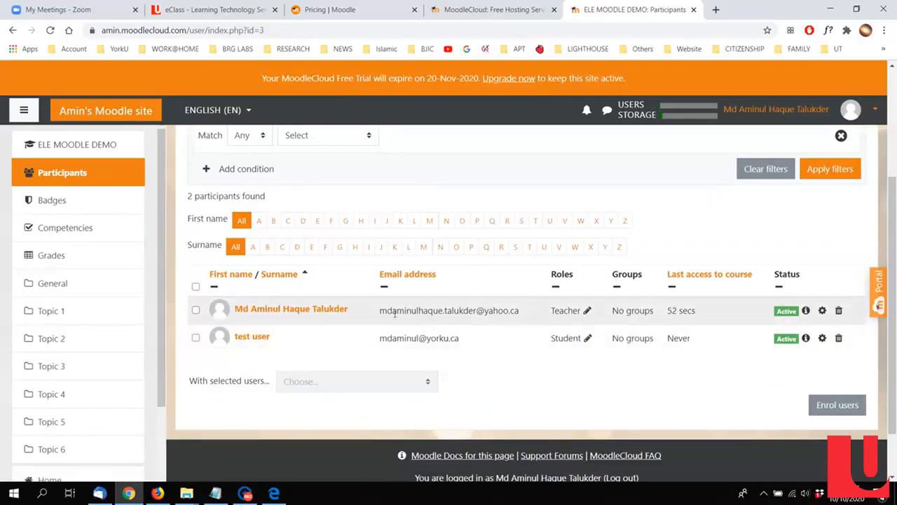
{"action": "scroll", "coordinate": [395, 313], "scroll_direction": "up", "scroll_amount": 5}
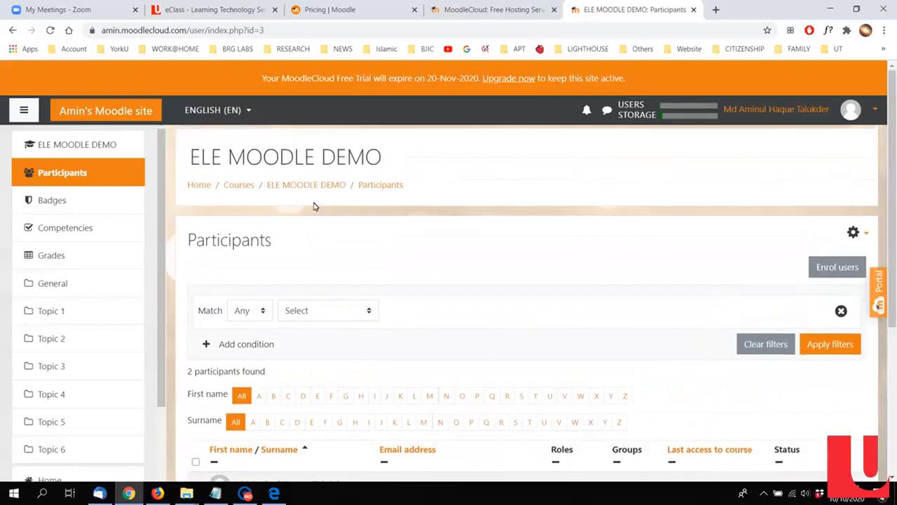
Step: Return to the ELE MOODLE DEMO course page, look over its topics and turn editing on
{"action": "left_click", "coordinate": [306, 189]}
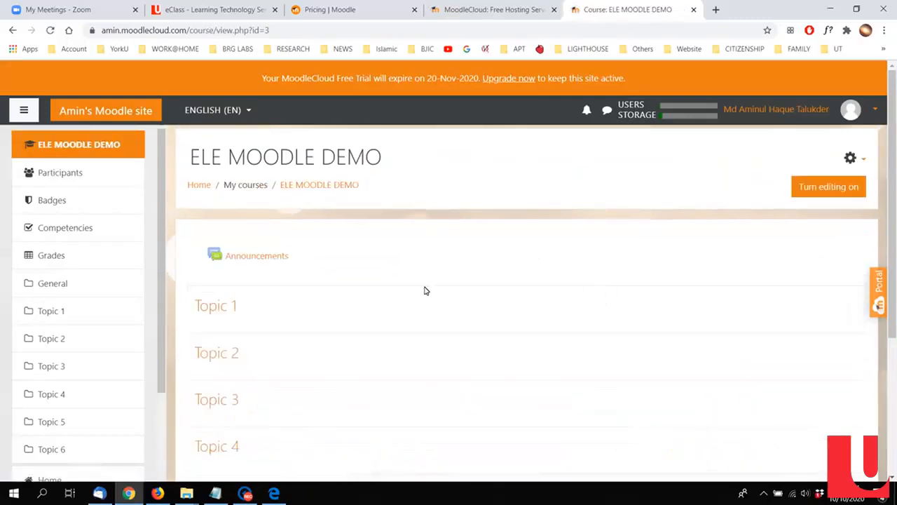
{"action": "scroll", "coordinate": [421, 286], "scroll_direction": "down", "scroll_amount": 1}
{"action": "scroll", "coordinate": [359, 254], "scroll_direction": "up", "scroll_amount": 1}
{"action": "left_click", "coordinate": [836, 188]}
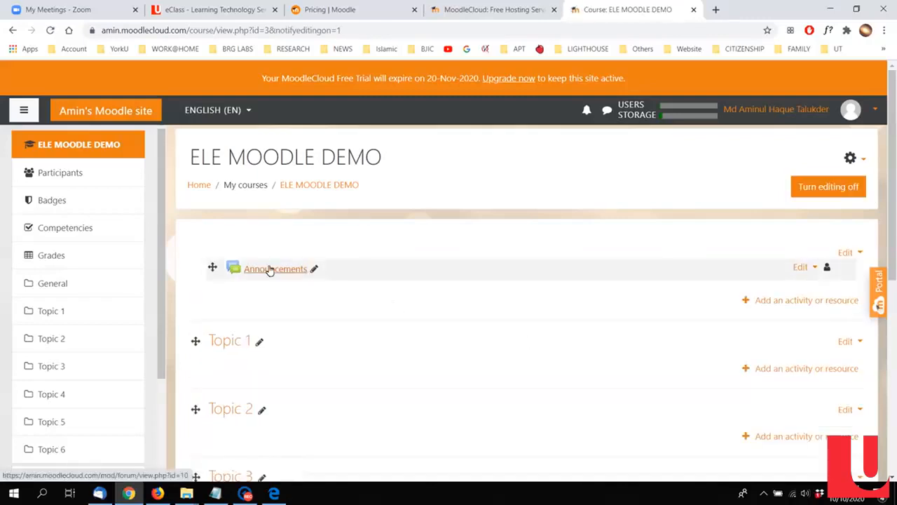
Step: Draft a new Announcements topic with subject Welcome and message "Dear students, Welcome to the course.", signed with the teacher's first name
{"action": "left_click", "coordinate": [270, 270]}
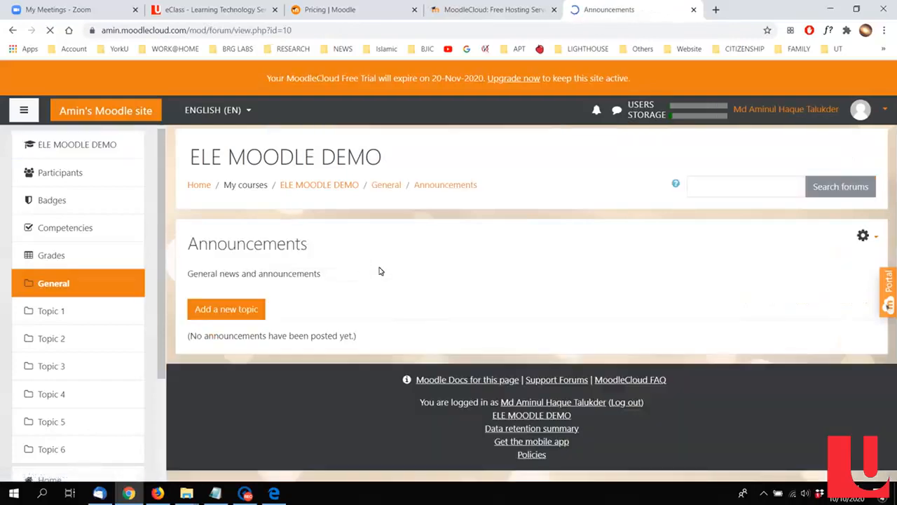
{"action": "left_click", "coordinate": [206, 310]}
{"action": "scroll", "coordinate": [463, 262], "scroll_direction": "down", "scroll_amount": 2}
{"action": "left_click", "coordinate": [453, 235]}
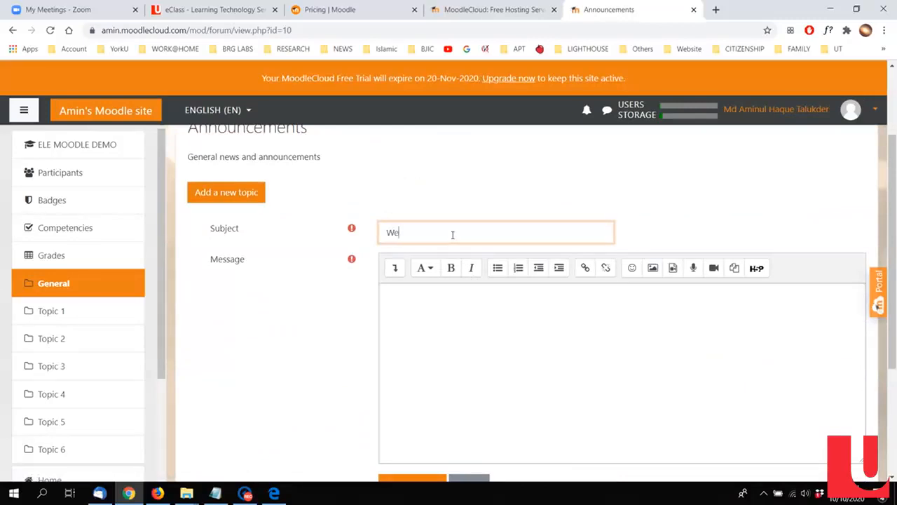
{"action": "left_click", "coordinate": [473, 347]}
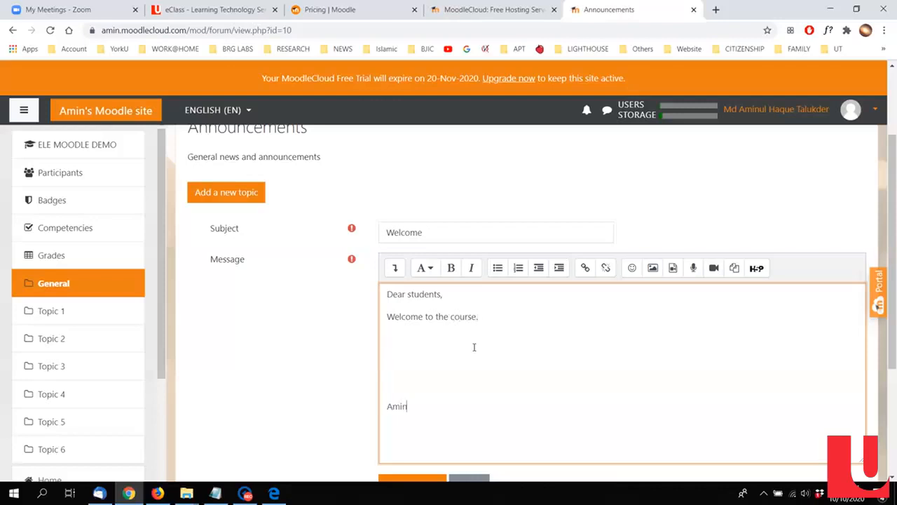
Step: Show the advanced options of the Welcome announcement, enable forum post notifications with no editing-time delay, and post it to the forum
{"action": "scroll", "coordinate": [473, 347], "scroll_direction": "down", "scroll_amount": 2}
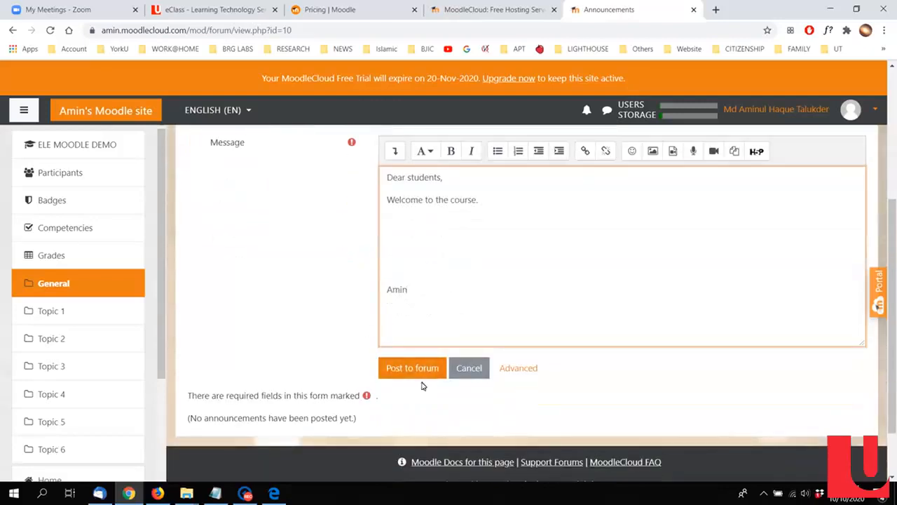
{"action": "left_click", "coordinate": [515, 370]}
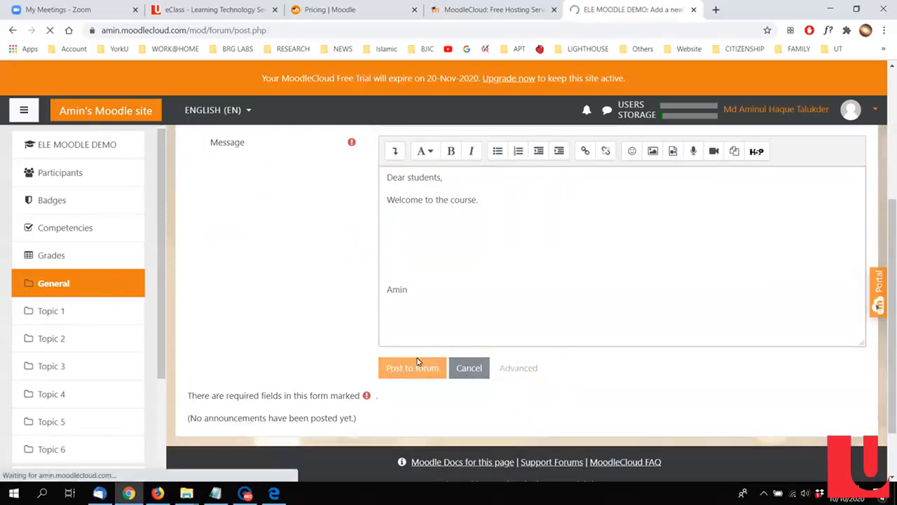
{"action": "scroll", "coordinate": [350, 372], "scroll_direction": "down", "scroll_amount": 3}
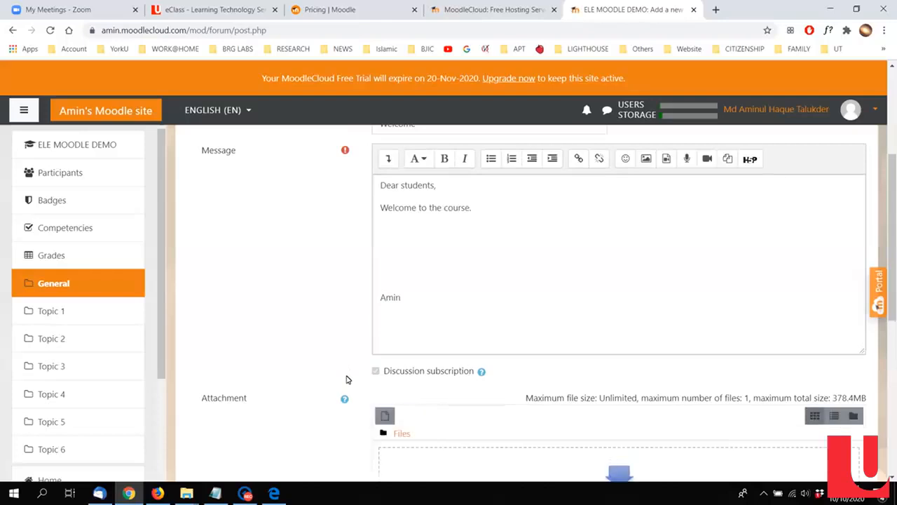
{"action": "scroll", "coordinate": [347, 378], "scroll_direction": "down", "scroll_amount": 3}
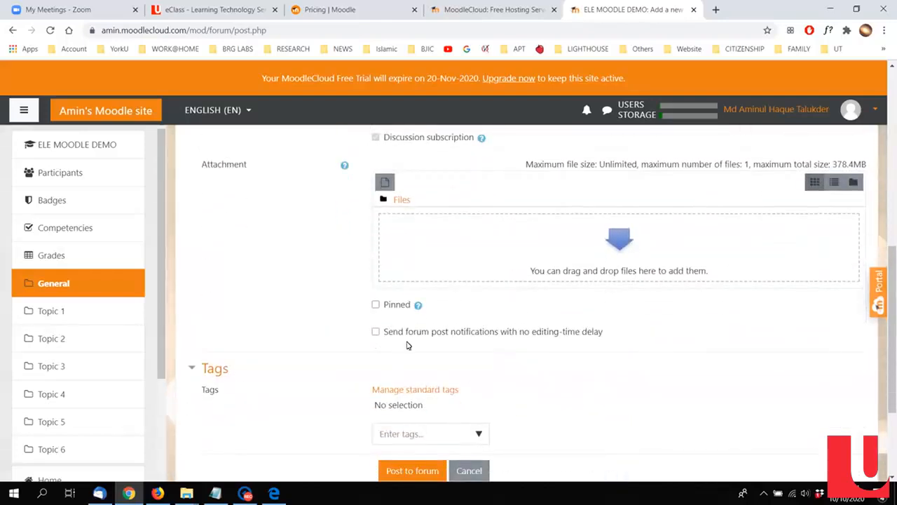
{"action": "scroll", "coordinate": [490, 382], "scroll_direction": "down", "scroll_amount": 2}
{"action": "scroll", "coordinate": [371, 367], "scroll_direction": "up", "scroll_amount": 8}
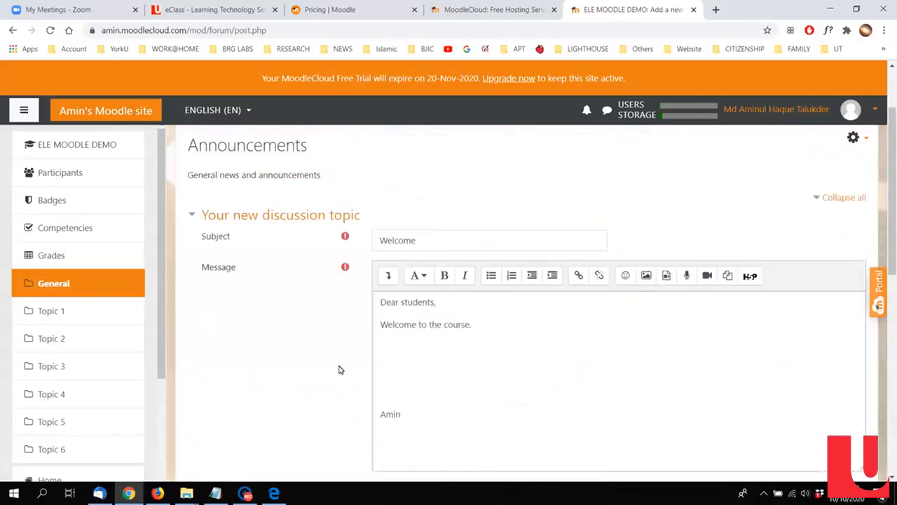
{"action": "scroll", "coordinate": [338, 370], "scroll_direction": "down", "scroll_amount": 4}
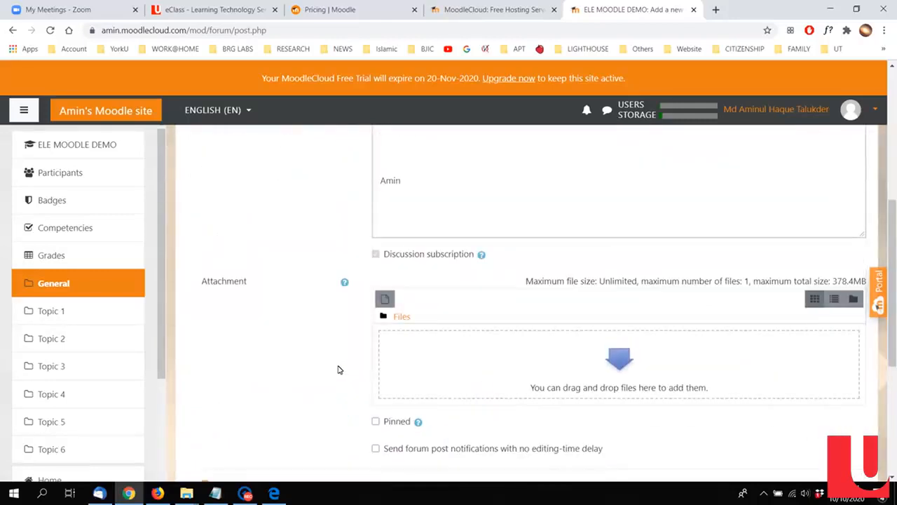
{"action": "scroll", "coordinate": [339, 369], "scroll_direction": "down", "scroll_amount": 2}
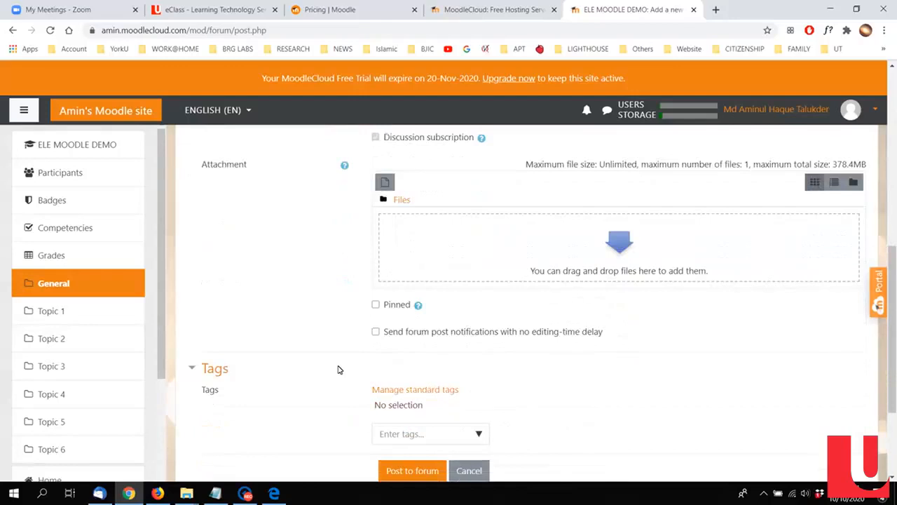
{"action": "scroll", "coordinate": [339, 369], "scroll_direction": "down", "scroll_amount": 1}
{"action": "scroll", "coordinate": [614, 309], "scroll_direction": "down", "scroll_amount": 1}
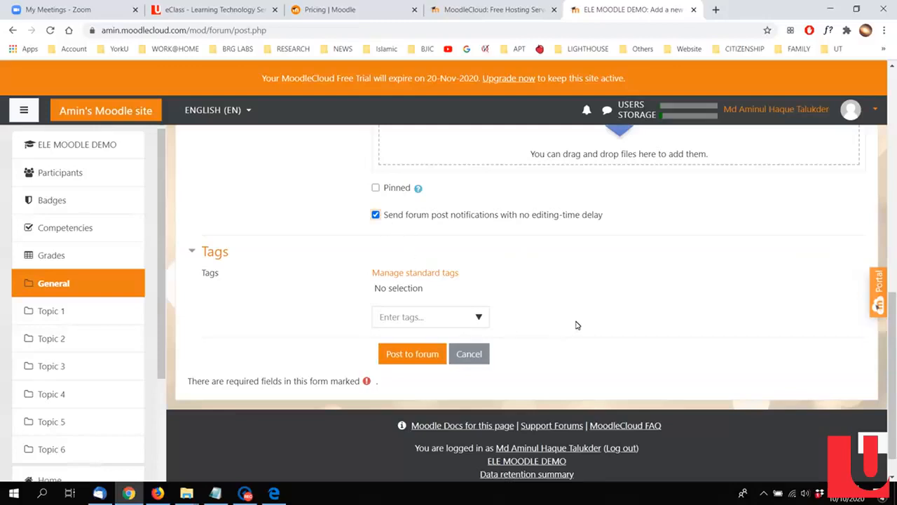
{"action": "left_click", "coordinate": [396, 351]}
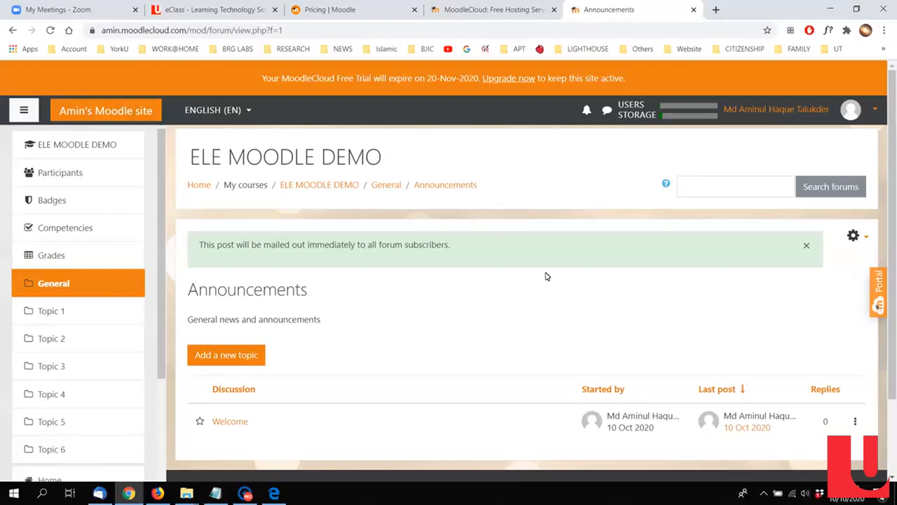
Step: Go back to the ELE MOODLE DEMO course page and rename the Topic 1 section as Lectures
{"action": "scroll", "coordinate": [547, 275], "scroll_direction": "down", "scroll_amount": 2}
{"action": "scroll", "coordinate": [545, 334], "scroll_direction": "up", "scroll_amount": 1}
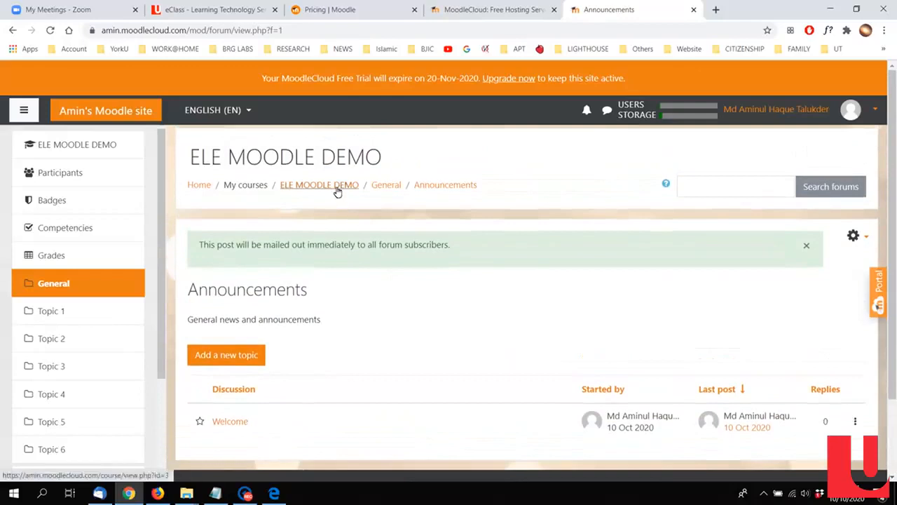
{"action": "left_click", "coordinate": [339, 195]}
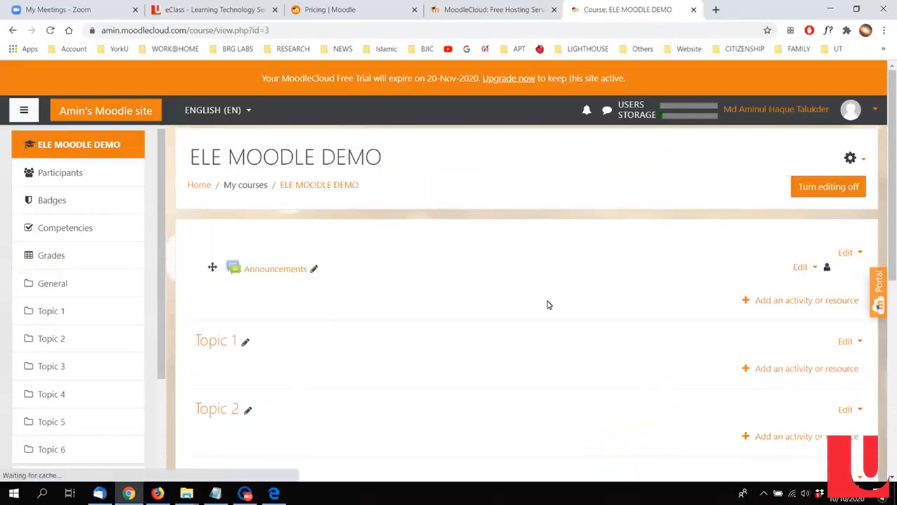
{"action": "scroll", "coordinate": [490, 309], "scroll_direction": "down", "scroll_amount": 1}
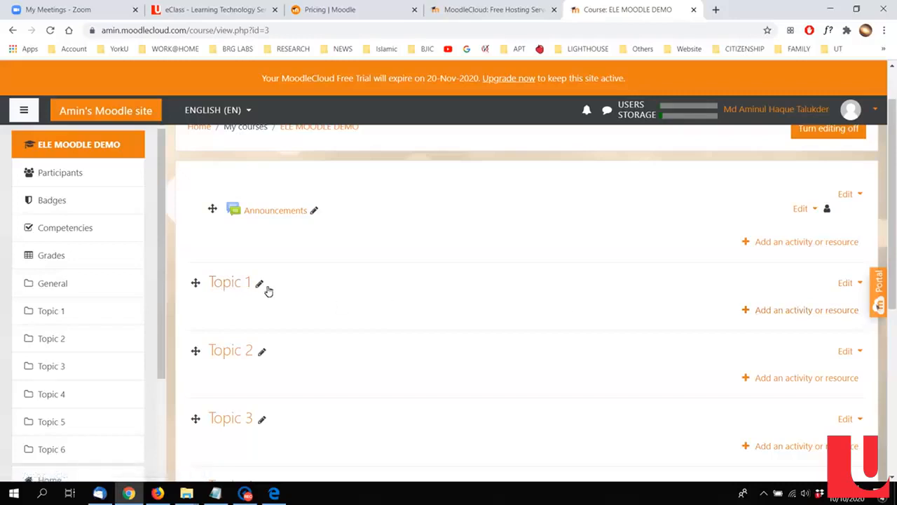
{"action": "left_click", "coordinate": [259, 283]}
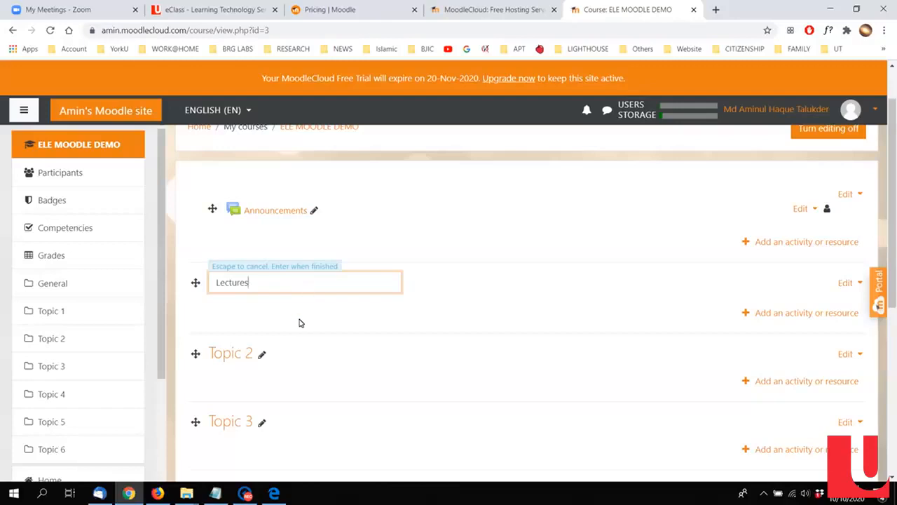
{"action": "key", "text": "Escape"}
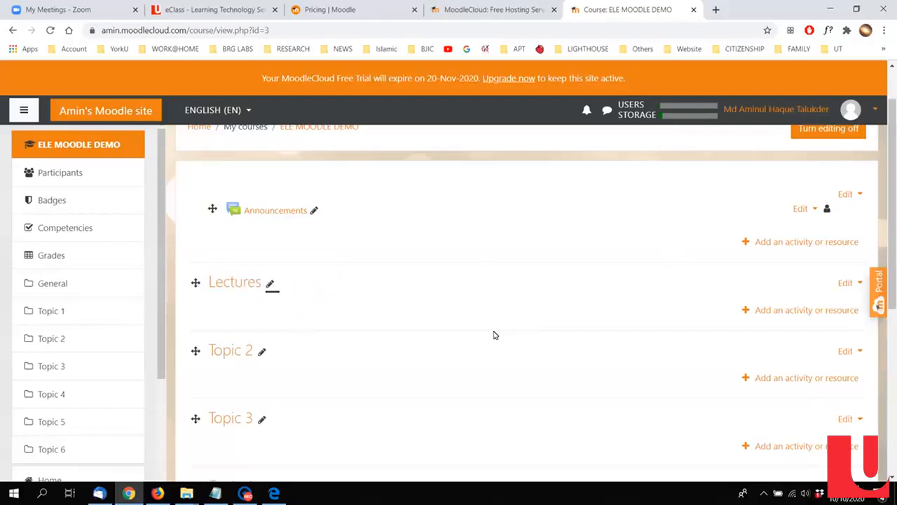
Step: Rename the Topic 2 section of the course as Labs
{"action": "scroll", "coordinate": [495, 334], "scroll_direction": "down", "scroll_amount": 1}
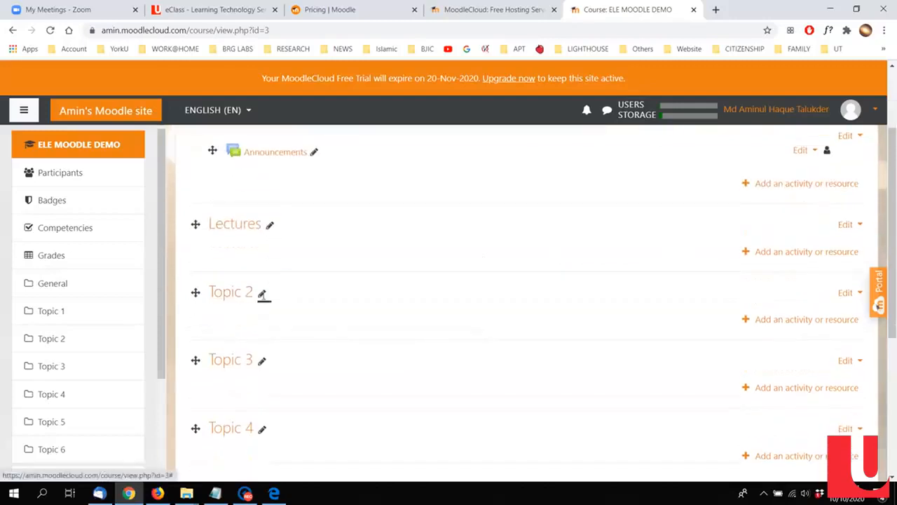
{"action": "left_click", "coordinate": [262, 293]}
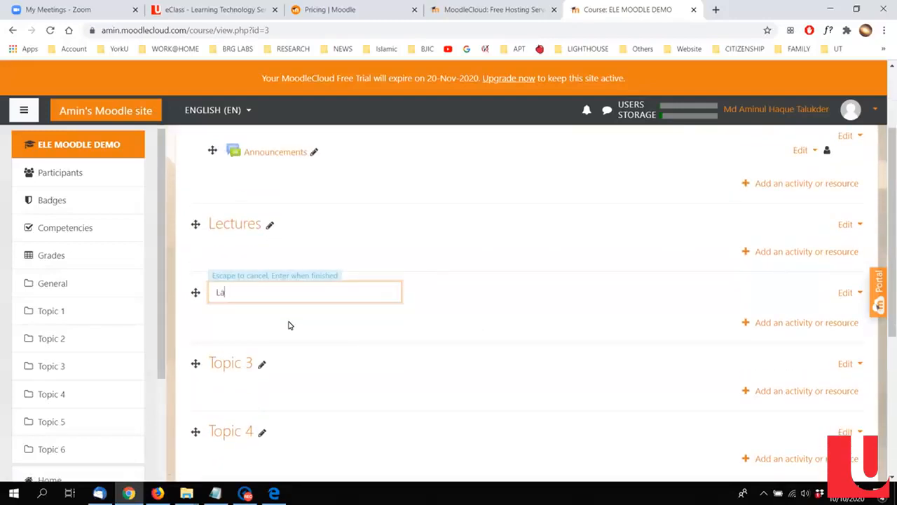
{"action": "key", "text": "Return"}
{"action": "scroll", "coordinate": [289, 324], "scroll_direction": "down", "scroll_amount": 1}
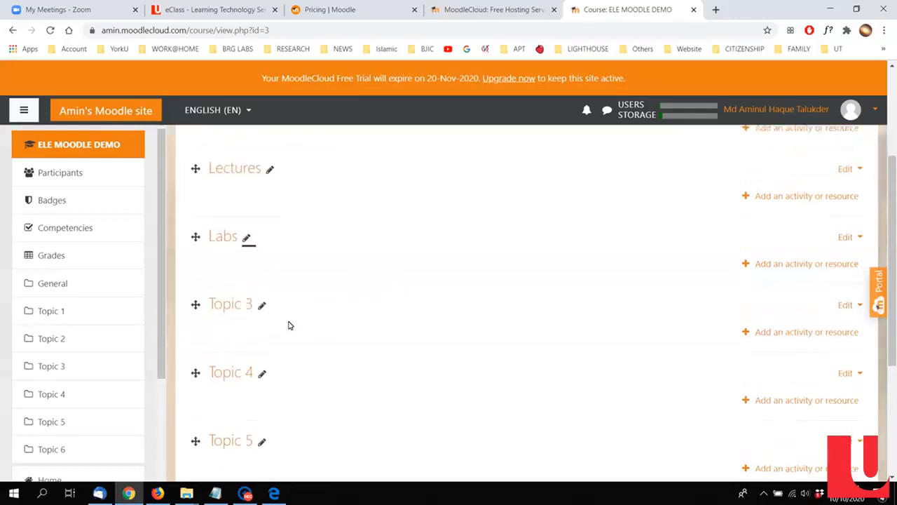
Step: Rename the Topic 3 section as Attendance and the Topic 4 section as Virtual Meeting
{"action": "left_click", "coordinate": [262, 304]}
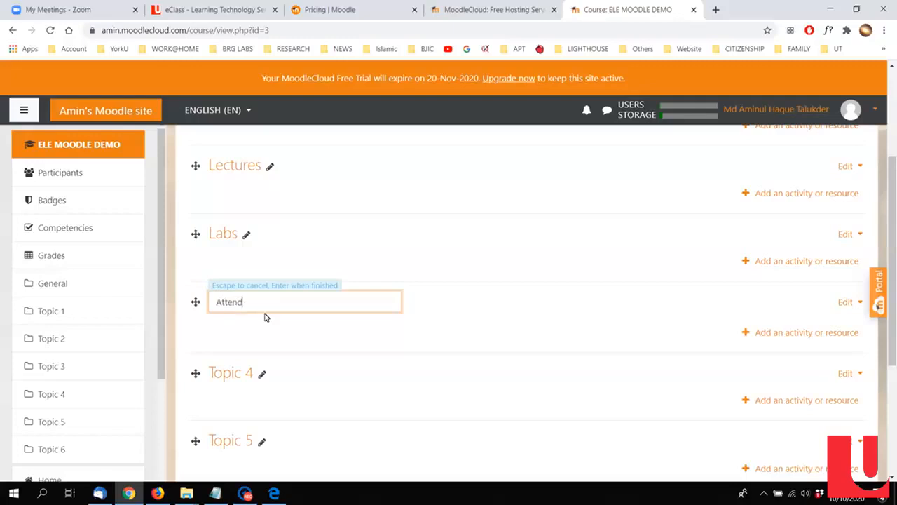
{"action": "type", "text": "Attendance"}
{"action": "key", "text": "Return"}
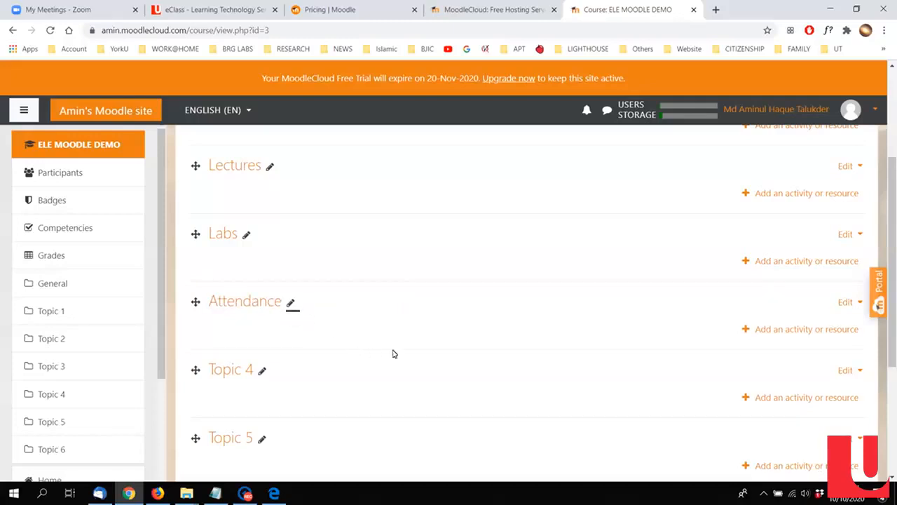
{"action": "left_click", "coordinate": [260, 370]}
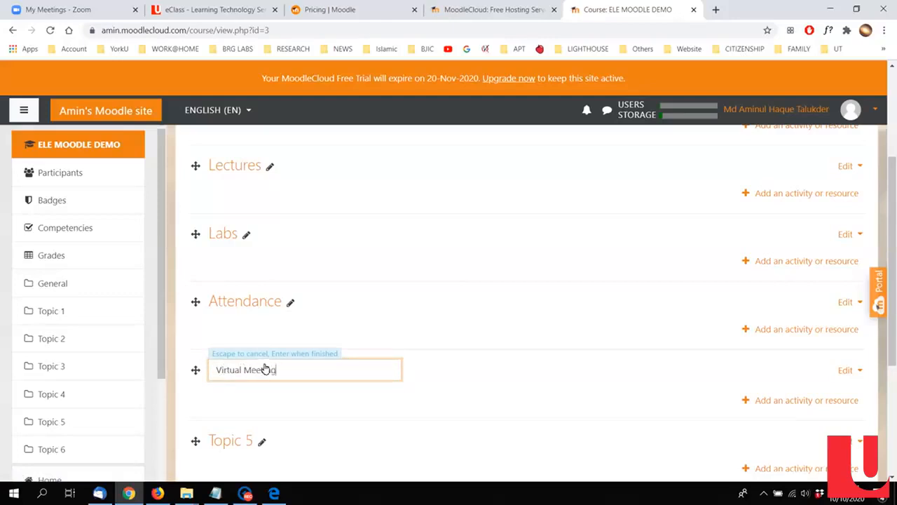
{"action": "key", "text": "Return"}
Step: Rename the Topic 5 section as Assignments and the Topic 6 section as Midterm
{"action": "scroll", "coordinate": [263, 357], "scroll_direction": "down", "scroll_amount": 2}
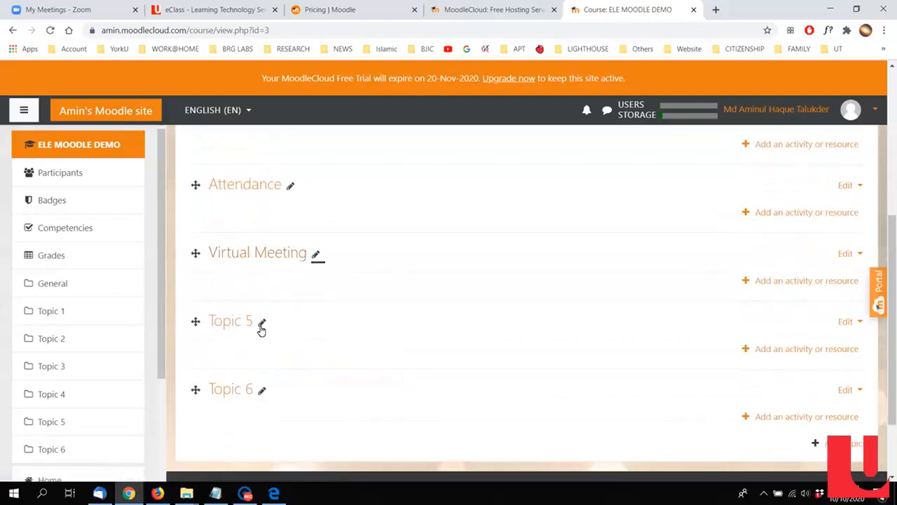
{"action": "left_click", "coordinate": [262, 325]}
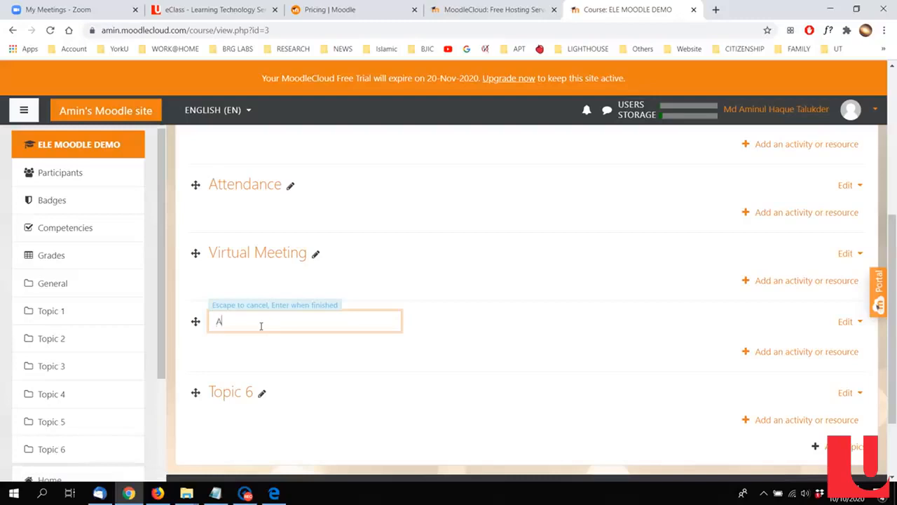
{"action": "type", "text": "Assignments"}
{"action": "key", "text": "Return"}
{"action": "scroll", "coordinate": [263, 327], "scroll_direction": "down", "scroll_amount": 2}
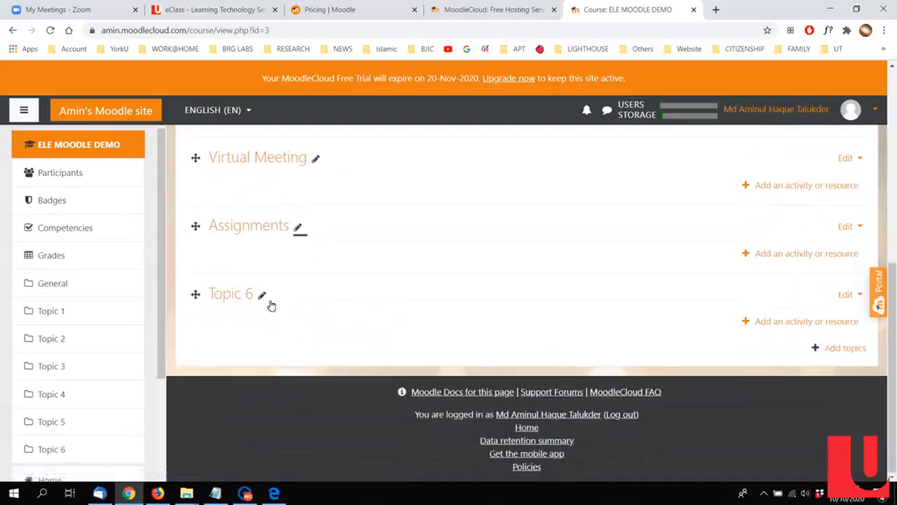
{"action": "left_click", "coordinate": [261, 295]}
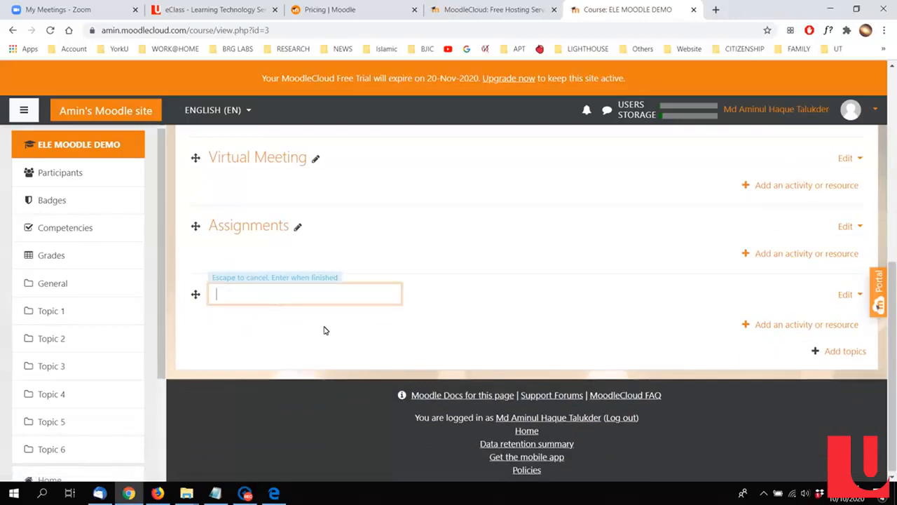
{"action": "key", "text": "Return"}
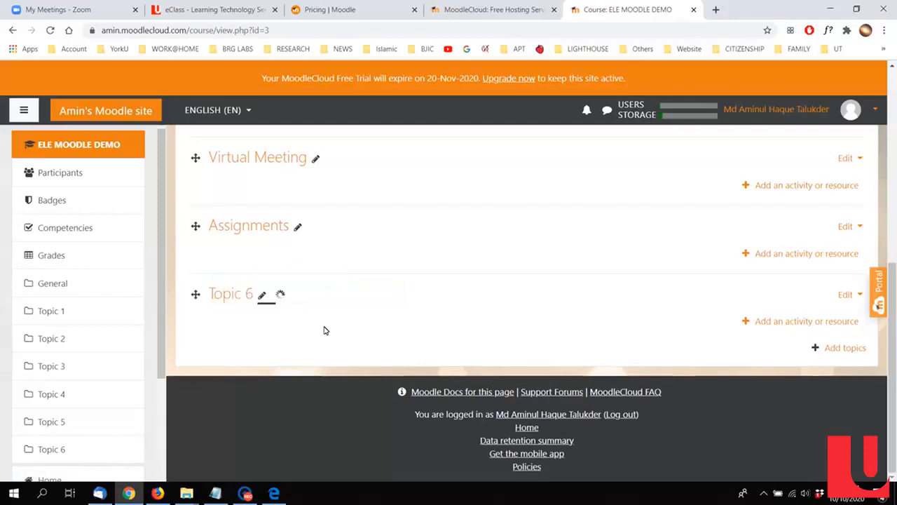
Step: Start adding a new File resource to the General section at the top of the course page
{"action": "scroll", "coordinate": [436, 313], "scroll_direction": "up", "scroll_amount": 4}
{"action": "scroll", "coordinate": [435, 313], "scroll_direction": "up", "scroll_amount": 2}
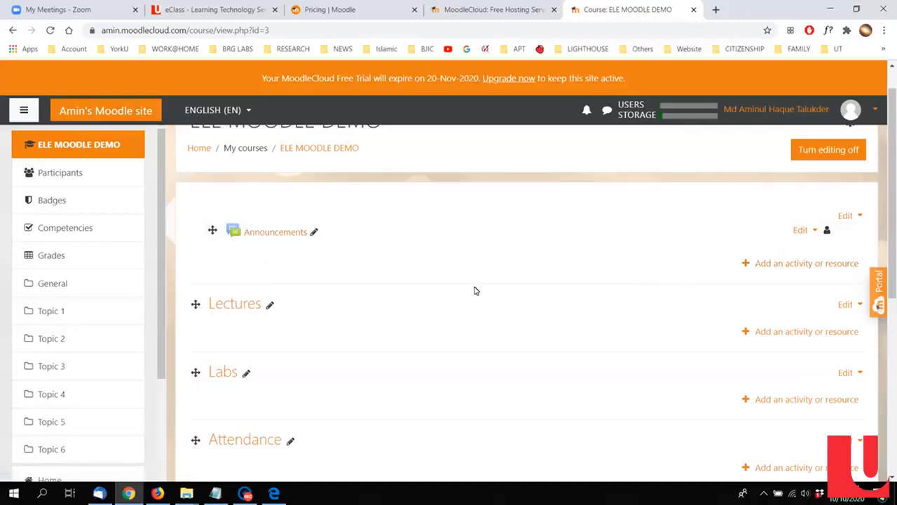
{"action": "left_click", "coordinate": [782, 272]}
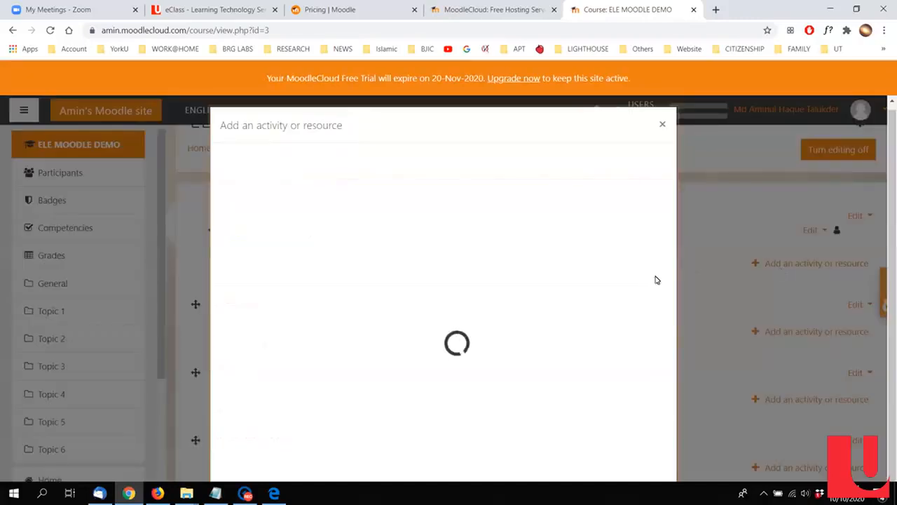
{"action": "scroll", "coordinate": [490, 274], "scroll_direction": "down", "scroll_amount": 1}
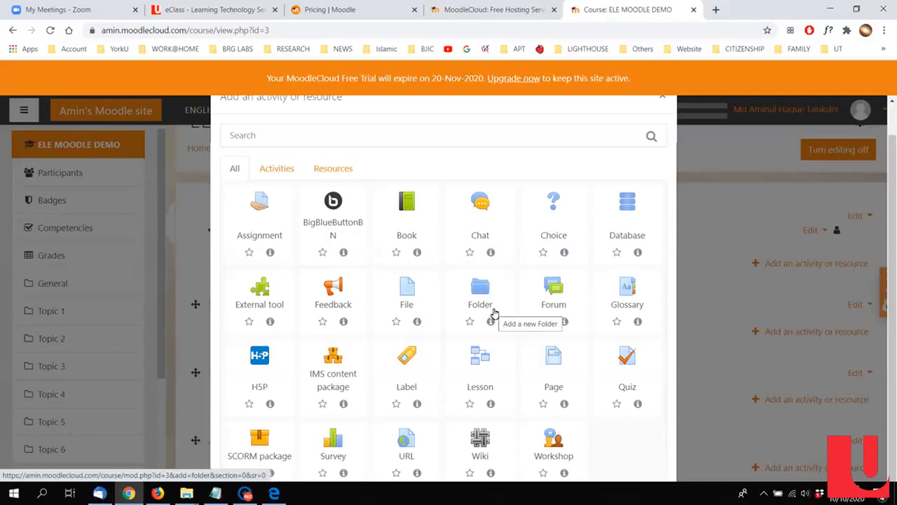
{"action": "left_click", "coordinate": [410, 297]}
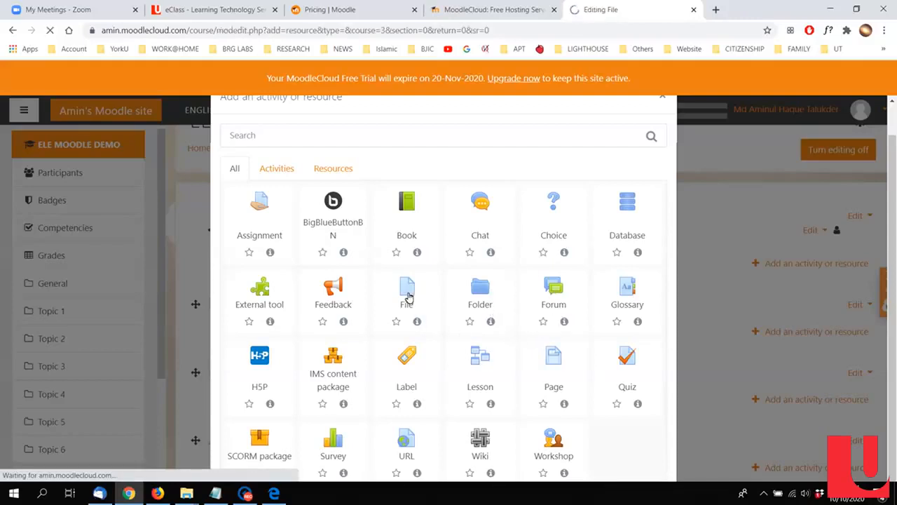
Step: Name the file resource Course Outline, reuse that text as its description, and display the description on the course page
{"action": "scroll", "coordinate": [435, 315], "scroll_direction": "down", "scroll_amount": 1}
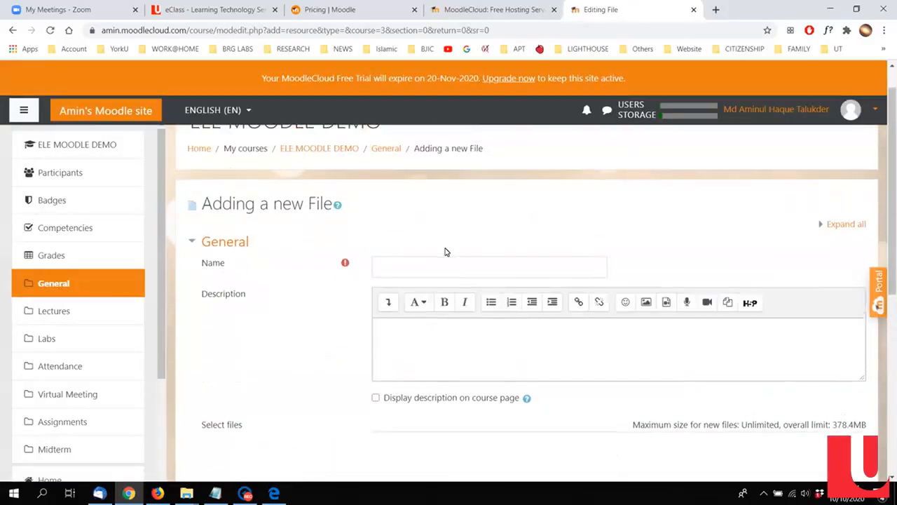
{"action": "left_click", "coordinate": [445, 265]}
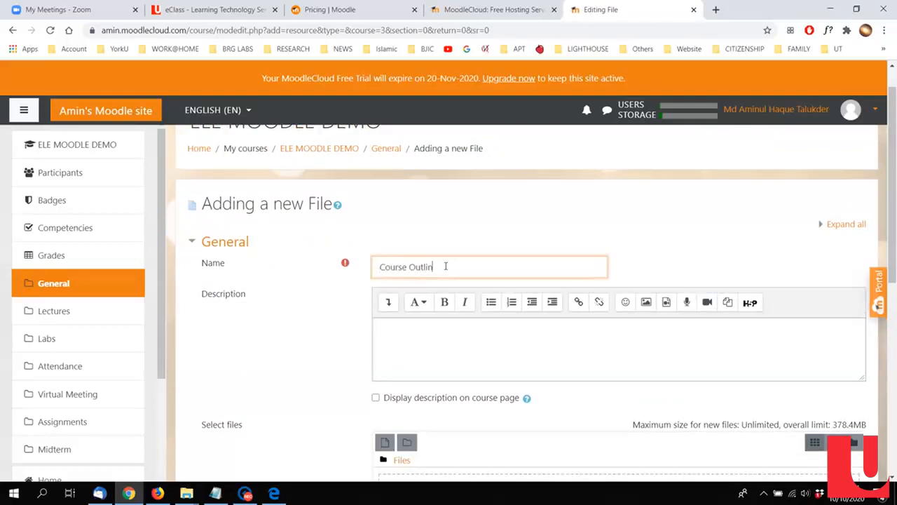
{"action": "left_click_drag", "start_coordinate": [445, 267], "coordinate": [307, 265]}
{"action": "key", "text": "ctrl+c"}
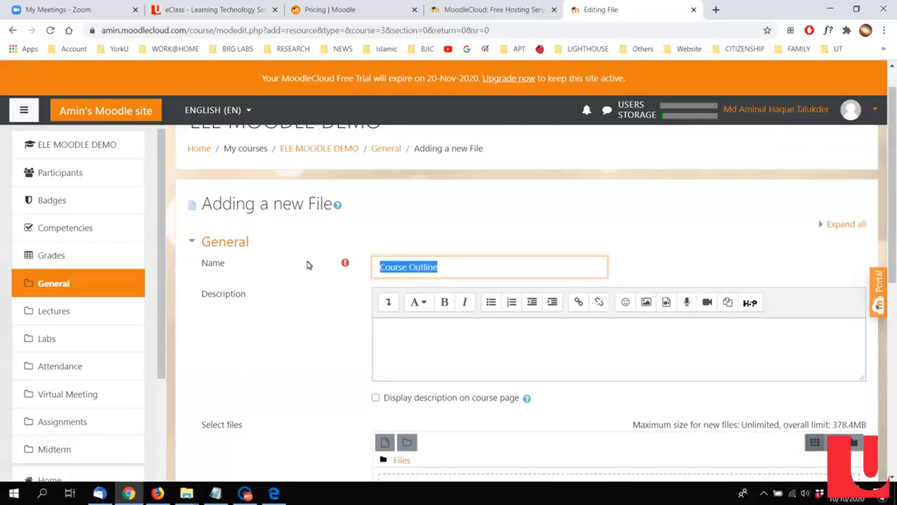
{"action": "left_click", "coordinate": [469, 333]}
{"action": "key", "text": "ctrl+v"}
{"action": "scroll", "coordinate": [476, 338], "scroll_direction": "down", "scroll_amount": 3}
{"action": "left_click", "coordinate": [446, 281]}
{"action": "scroll", "coordinate": [382, 304], "scroll_direction": "down", "scroll_amount": 3}
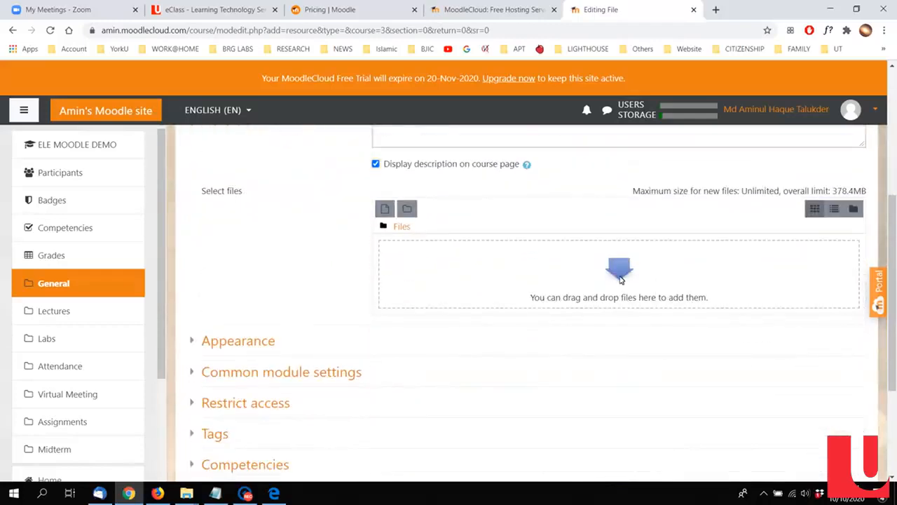
Step: Upload COURSE OUTLINE.pdf to the resource from the ELE MOODLE DEMO folder, using the folder path copied from File Explorer
{"action": "left_click", "coordinate": [619, 279]}
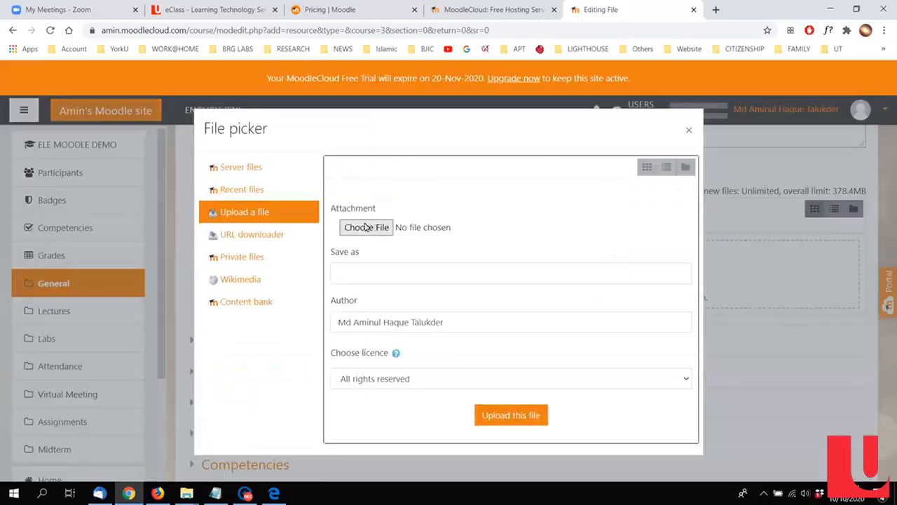
{"action": "left_click", "coordinate": [365, 227]}
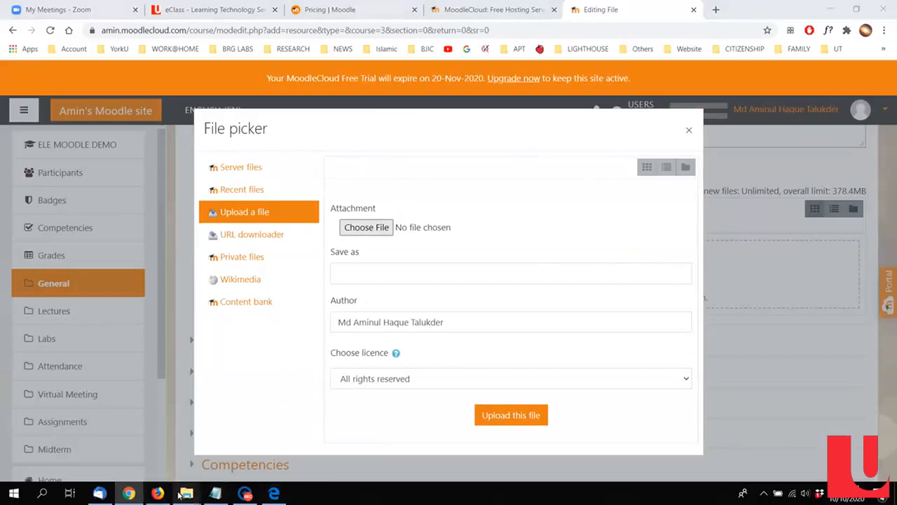
{"action": "mouse_move", "coordinate": [180, 495]}
{"action": "left_click", "coordinate": [239, 437]}
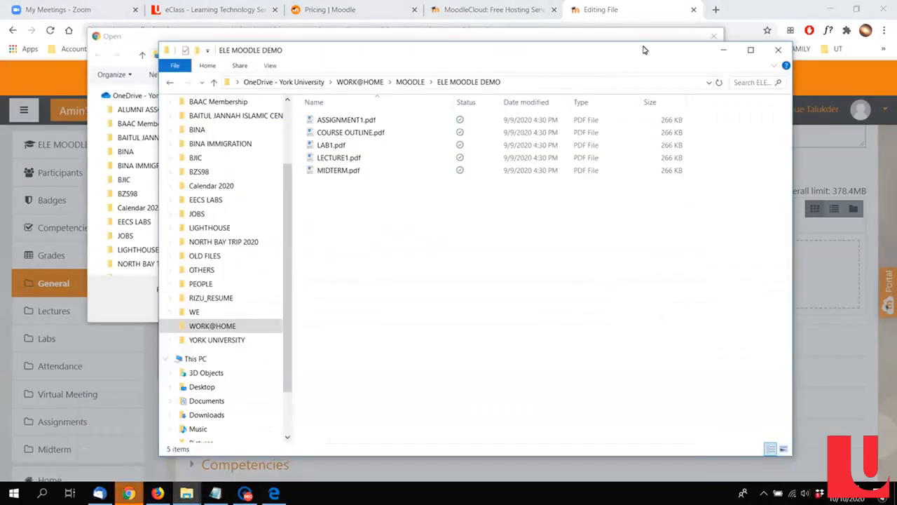
{"action": "left_click", "coordinate": [532, 84]}
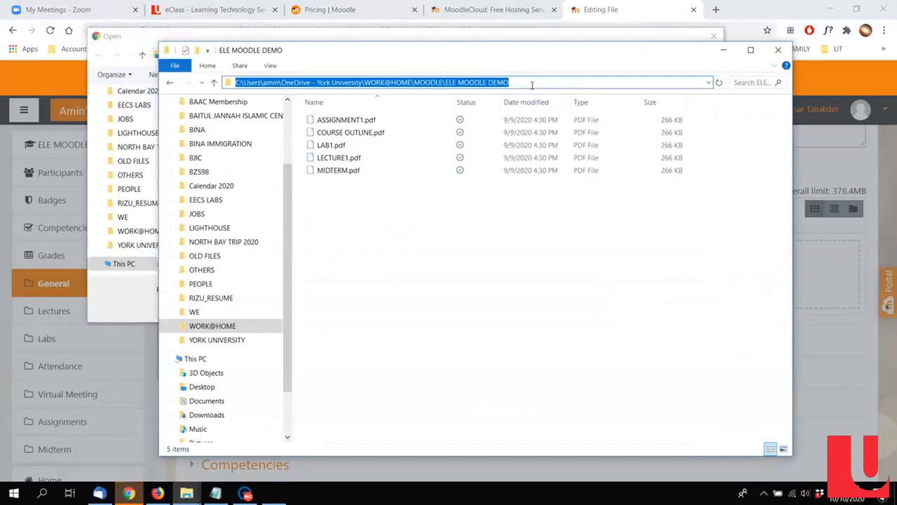
{"action": "left_click", "coordinate": [723, 49]}
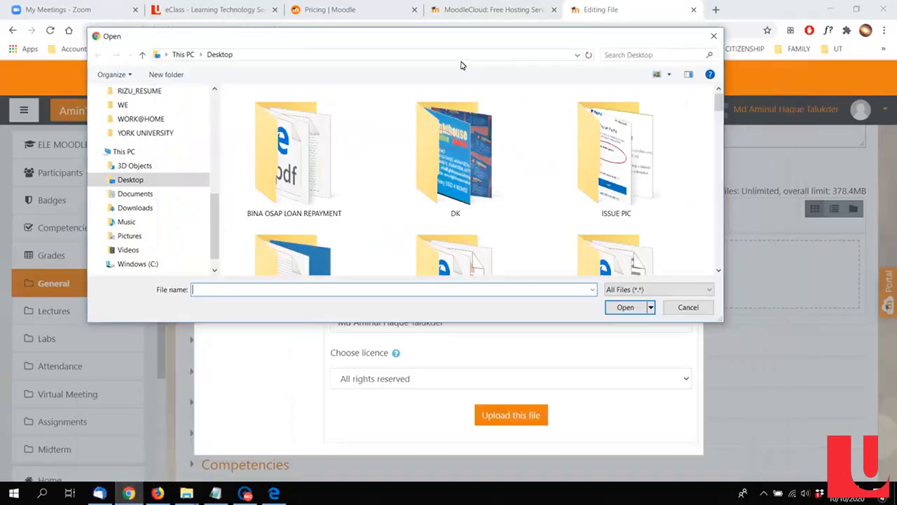
{"action": "left_click", "coordinate": [462, 61]}
{"action": "key", "text": "ctrl+v"}
{"action": "key", "text": "Return"}
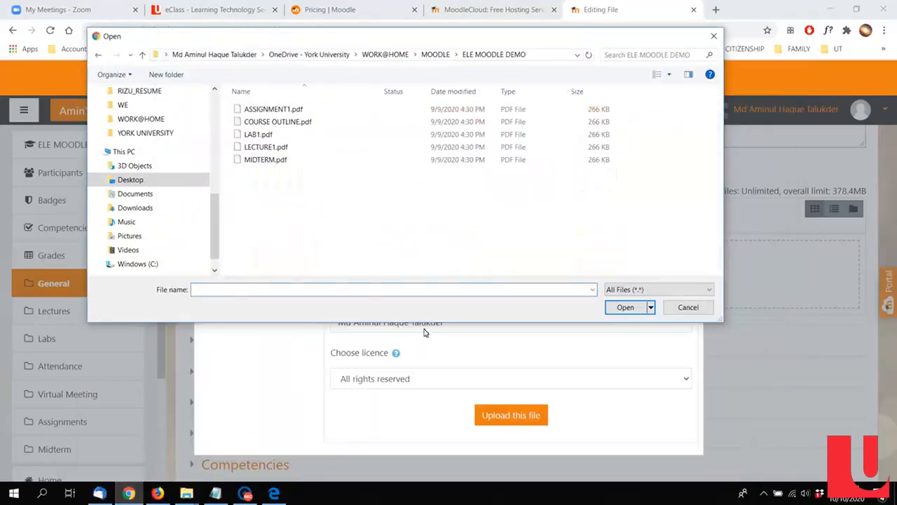
{"action": "double_click", "coordinate": [275, 120]}
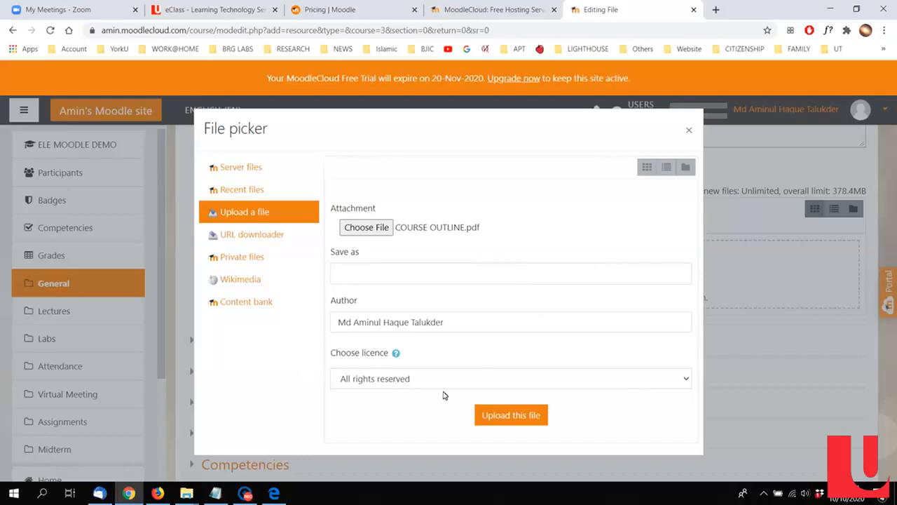
{"action": "left_click", "coordinate": [510, 416]}
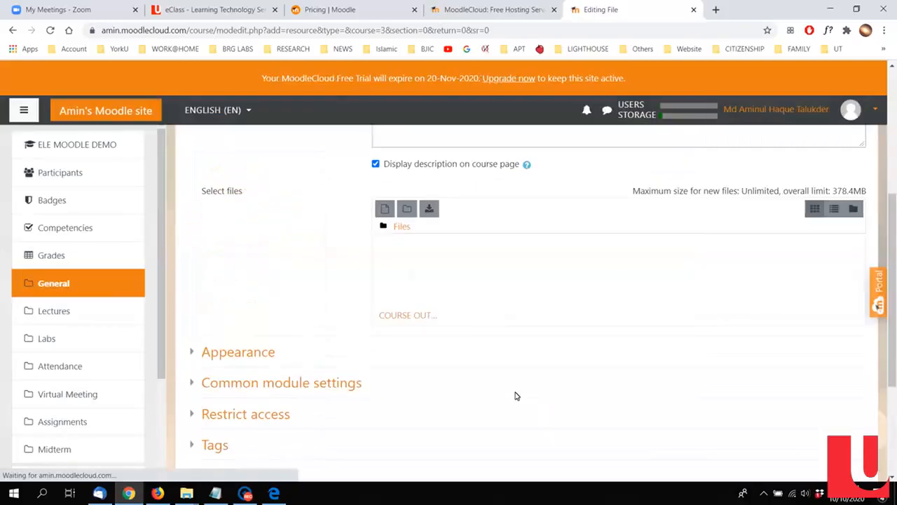
Step: Expand all the appearance settings of the file resource and enable showing its size and type
{"action": "scroll", "coordinate": [421, 294], "scroll_direction": "down", "scroll_amount": 1}
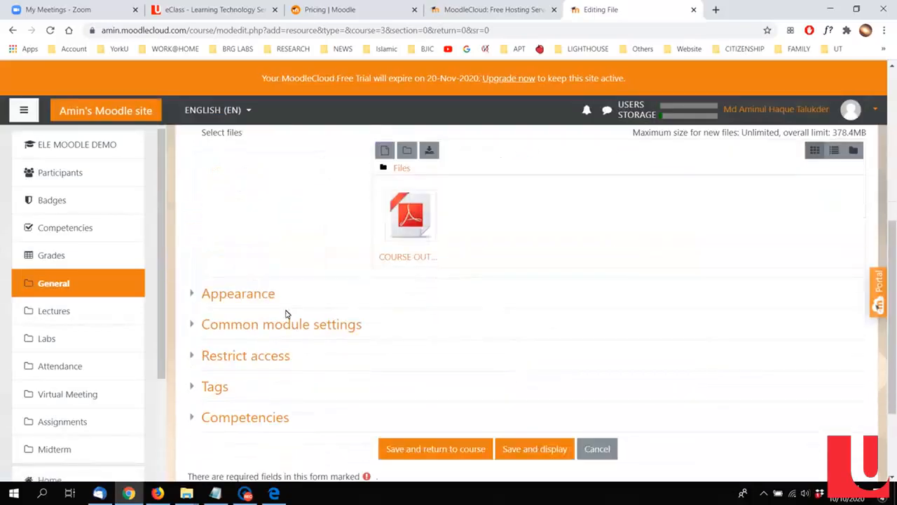
{"action": "left_click", "coordinate": [260, 300]}
{"action": "scroll", "coordinate": [283, 300], "scroll_direction": "down", "scroll_amount": 2}
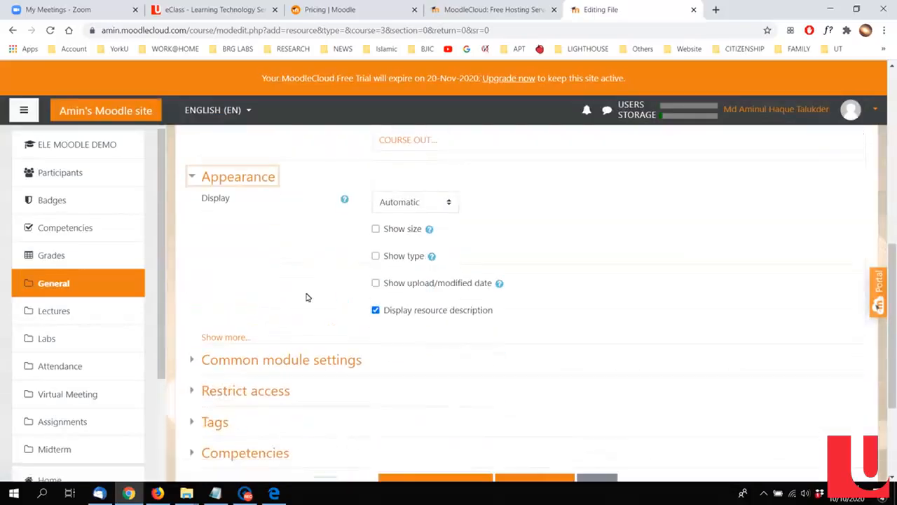
{"action": "scroll", "coordinate": [524, 301], "scroll_direction": "down", "scroll_amount": 1}
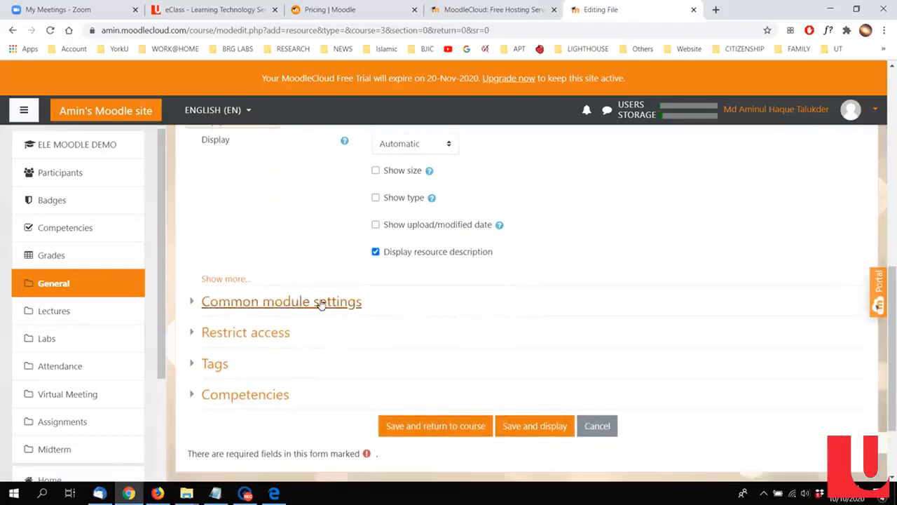
{"action": "left_click", "coordinate": [232, 282]}
{"action": "scroll", "coordinate": [511, 284], "scroll_direction": "up", "scroll_amount": 3}
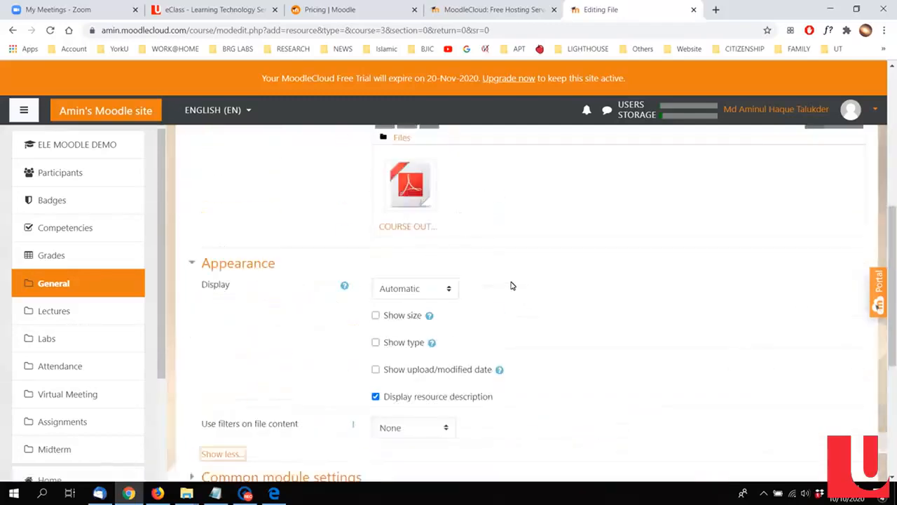
{"action": "scroll", "coordinate": [510, 284], "scroll_direction": "down", "scroll_amount": 2}
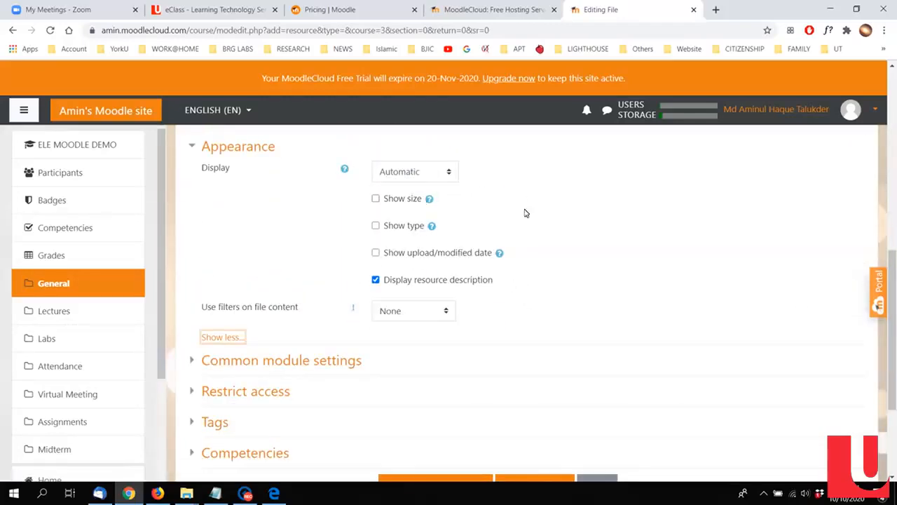
{"action": "left_click", "coordinate": [376, 200]}
{"action": "left_click", "coordinate": [385, 229]}
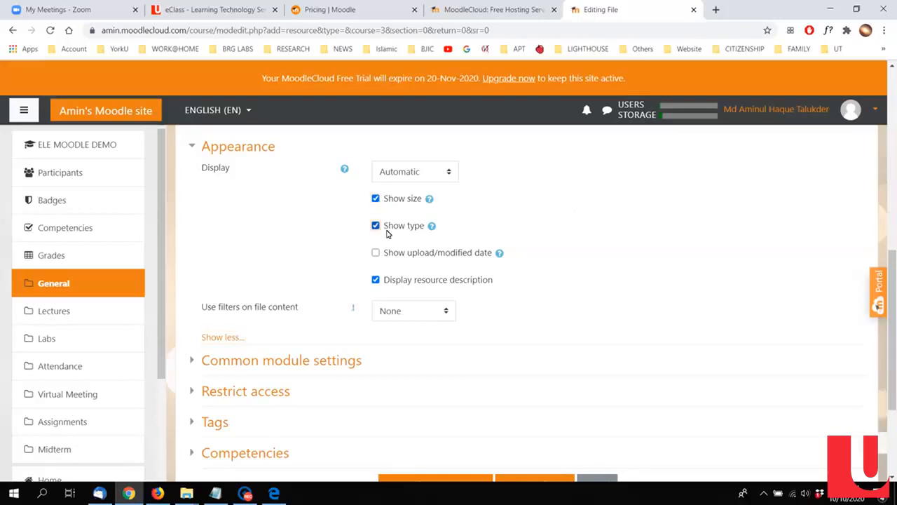
Step: Expand the common module settings of the Course Outline file, then save the resource and return to the course page
{"action": "scroll", "coordinate": [463, 327], "scroll_direction": "down", "scroll_amount": 2}
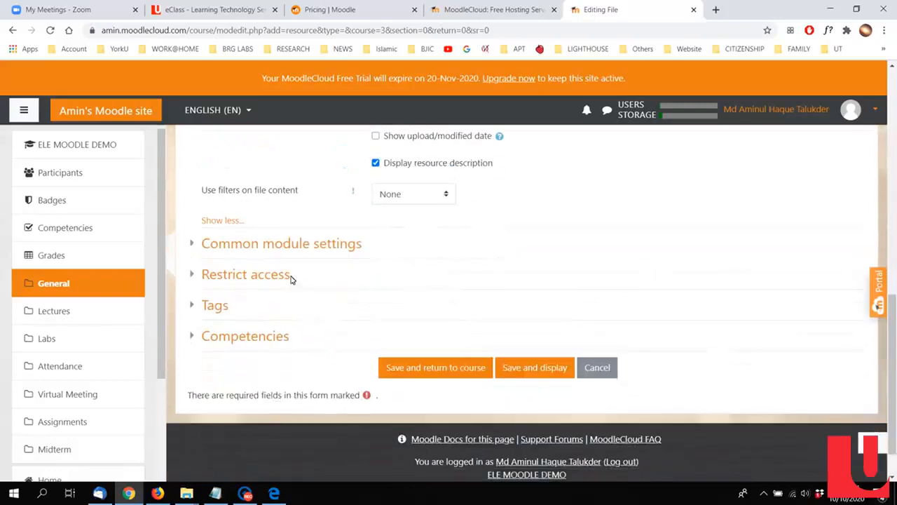
{"action": "left_click", "coordinate": [245, 247]}
{"action": "scroll", "coordinate": [516, 261], "scroll_direction": "down", "scroll_amount": 2}
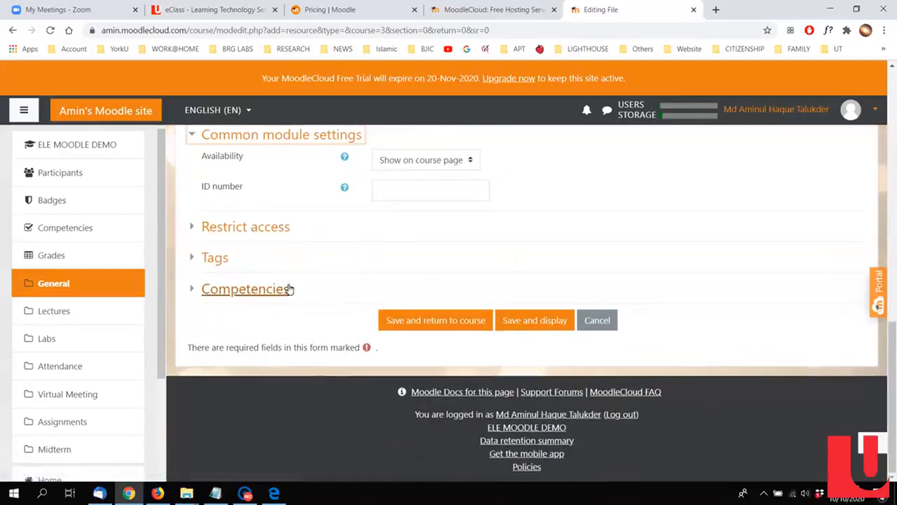
{"action": "left_click", "coordinate": [413, 321]}
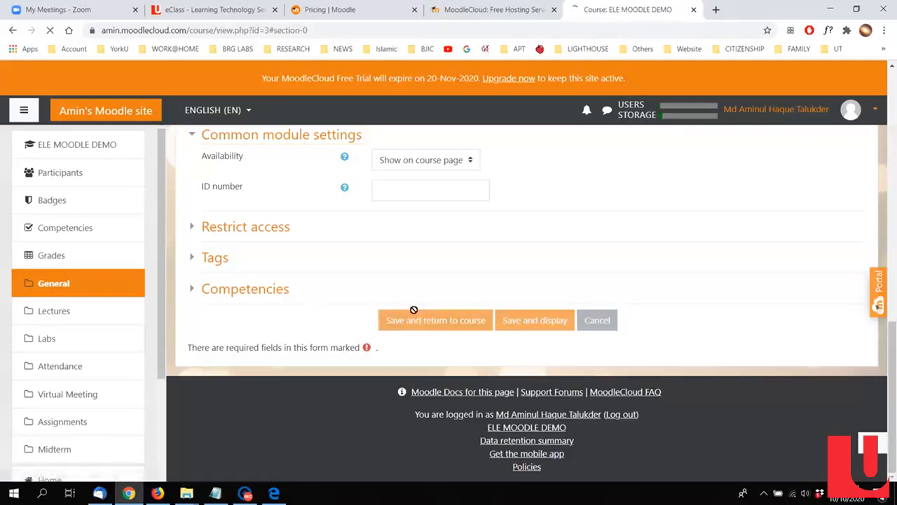
{"action": "scroll", "coordinate": [405, 293], "scroll_direction": "up", "scroll_amount": 3}
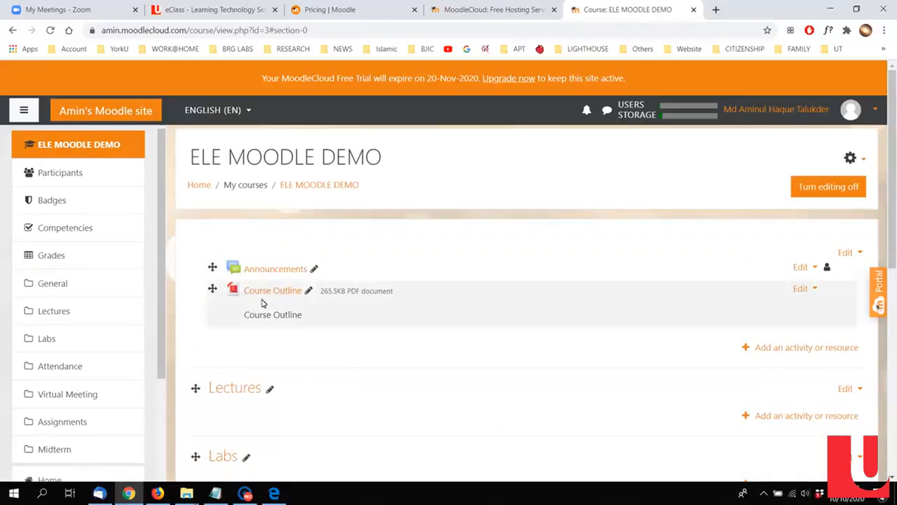
{"action": "scroll", "coordinate": [574, 363], "scroll_direction": "down", "scroll_amount": 2}
{"action": "scroll", "coordinate": [574, 362], "scroll_direction": "up", "scroll_amount": 1}
{"action": "scroll", "coordinate": [574, 362], "scroll_direction": "up", "scroll_amount": 1}
{"action": "scroll", "coordinate": [574, 362], "scroll_direction": "down", "scroll_amount": 1}
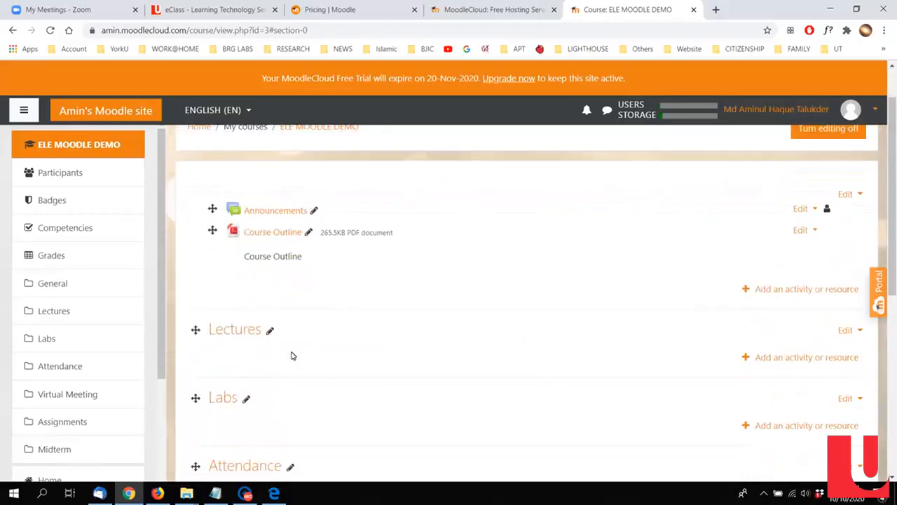
Step: Start adding a new File resource to the Lectures section
{"action": "scroll", "coordinate": [251, 341], "scroll_direction": "down", "scroll_amount": 1}
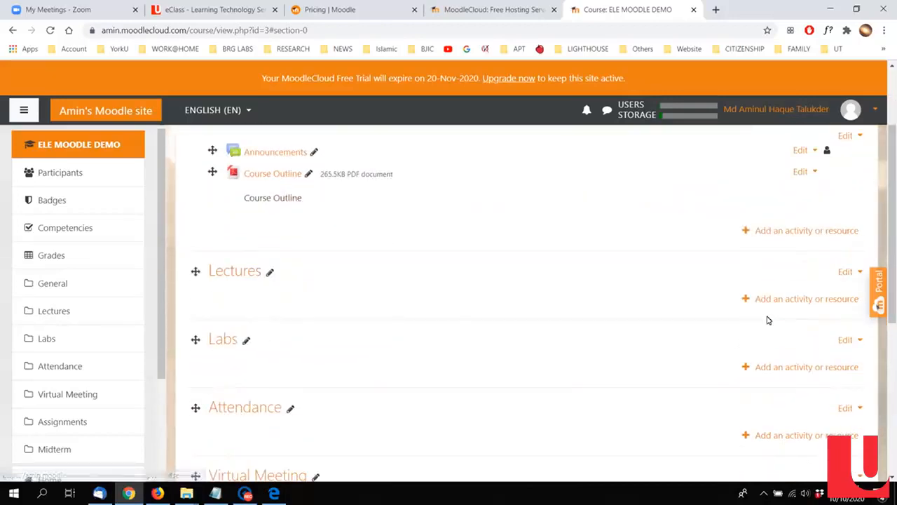
{"action": "left_click", "coordinate": [799, 300]}
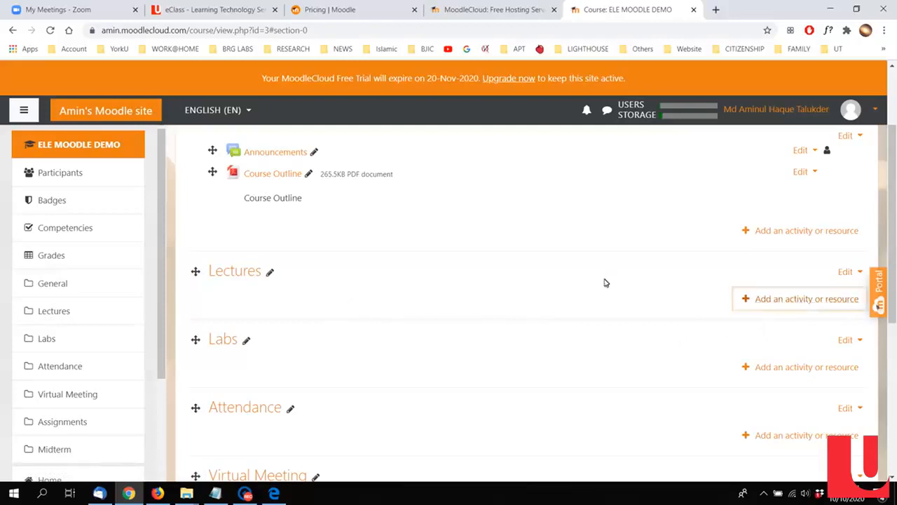
{"action": "scroll", "coordinate": [458, 257], "scroll_direction": "down", "scroll_amount": 1}
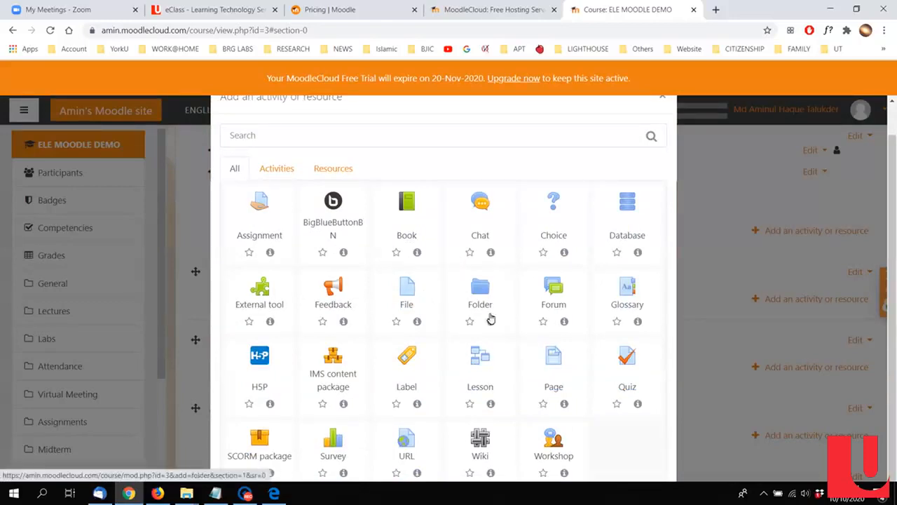
{"action": "left_click", "coordinate": [406, 289]}
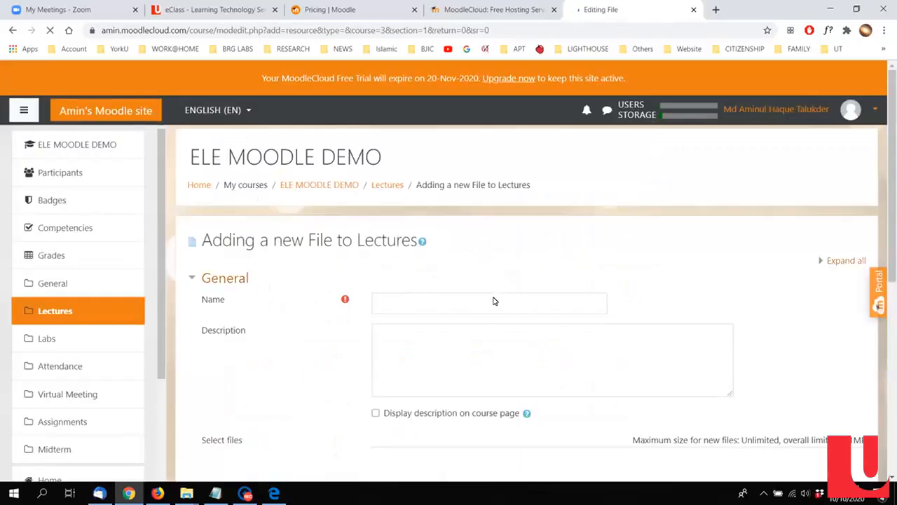
Step: Name the file resource Lecture1, reuse that text as its description, and display the description on the course page
{"action": "left_click", "coordinate": [484, 305]}
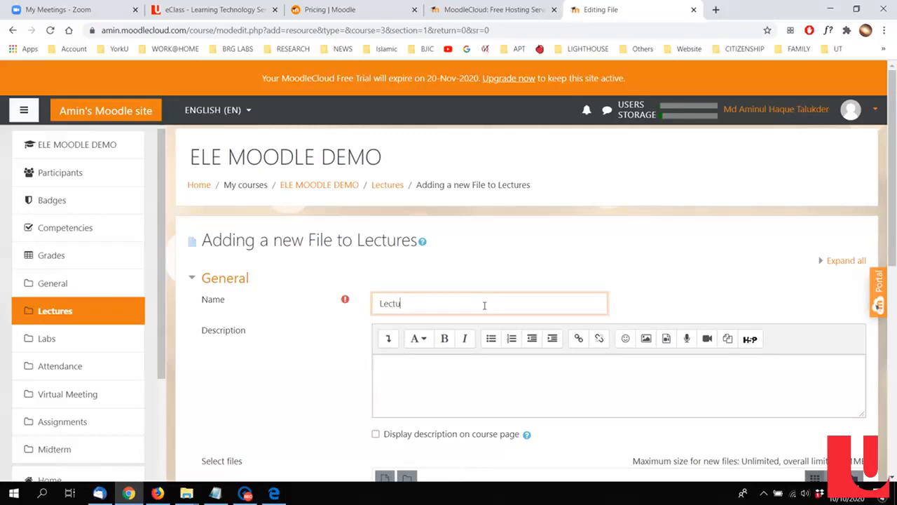
{"action": "key", "text": "ctrl+a"}
{"action": "key", "text": "ctrl+c"}
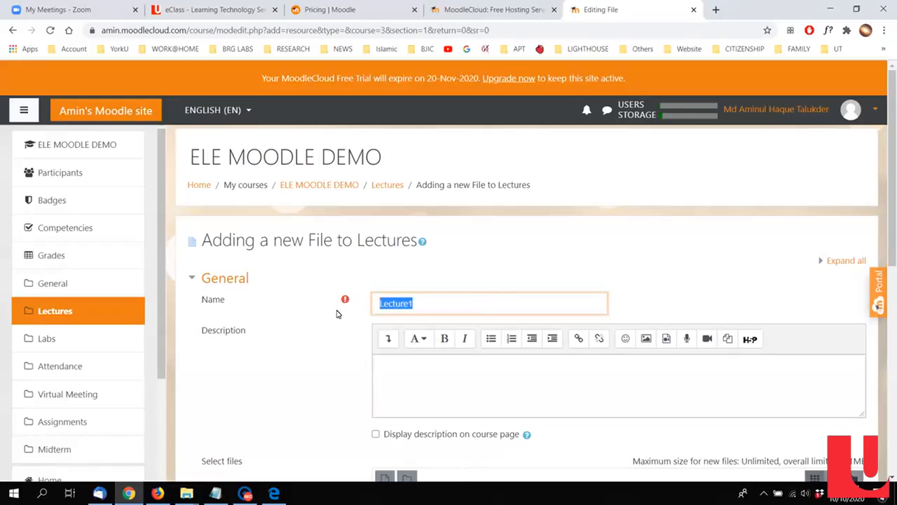
{"action": "left_click", "coordinate": [475, 394]}
{"action": "key", "text": "ctrl+v"}
{"action": "scroll", "coordinate": [327, 394], "scroll_direction": "down", "scroll_amount": 3}
{"action": "left_click", "coordinate": [432, 204]}
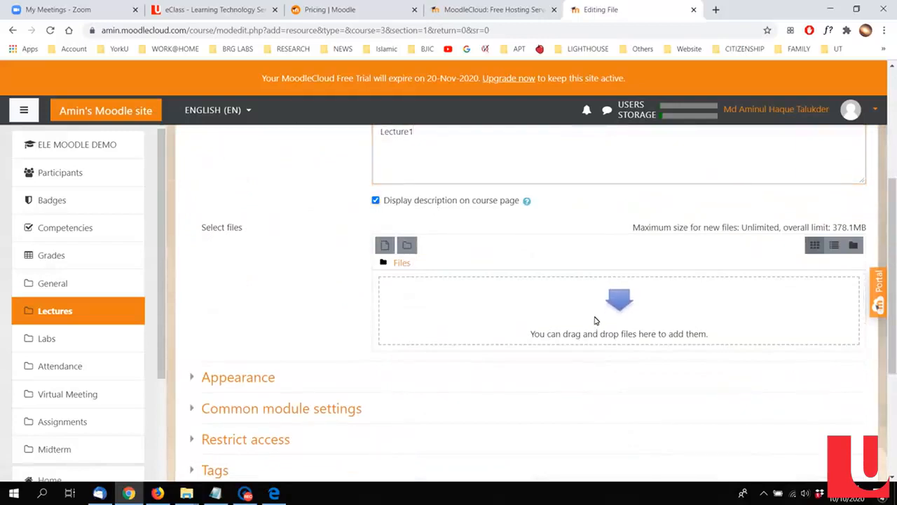
Step: Upload LECTURE1.pdf to the Lecture1 resource, then save it and return to the course page
{"action": "left_click", "coordinate": [596, 321]}
{"action": "left_click", "coordinate": [379, 227]}
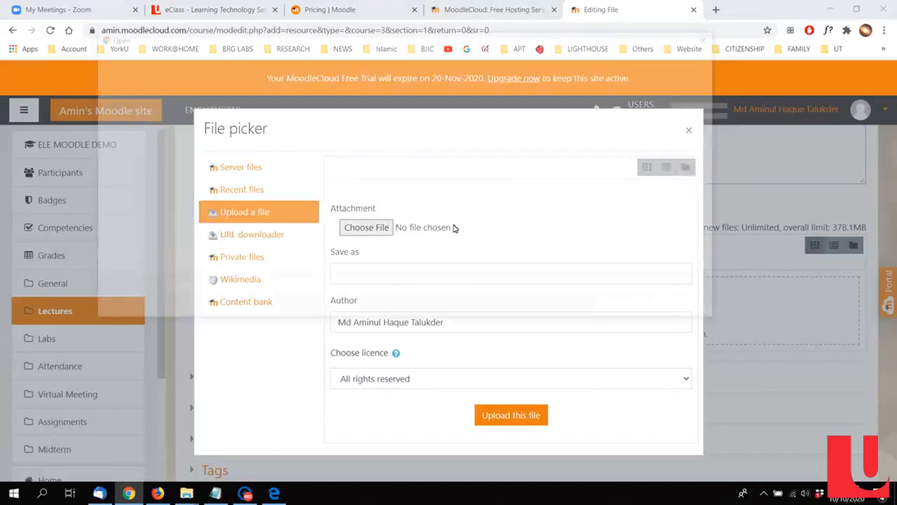
{"action": "left_click", "coordinate": [268, 157]}
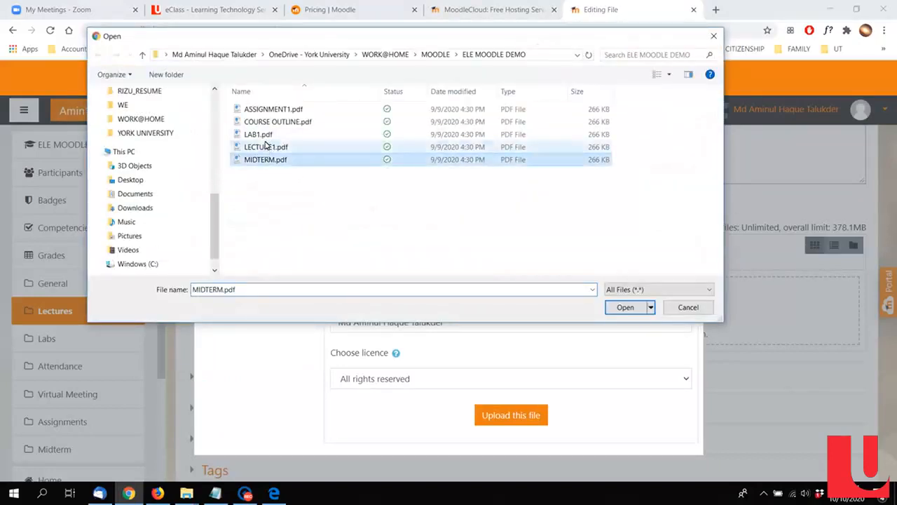
{"action": "left_click", "coordinate": [267, 145]}
{"action": "double_click", "coordinate": [265, 146]}
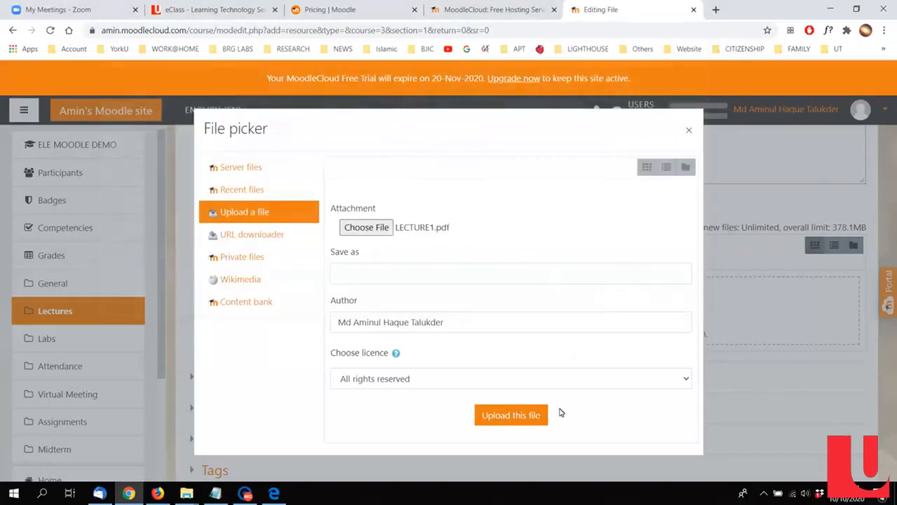
{"action": "left_click", "coordinate": [520, 415]}
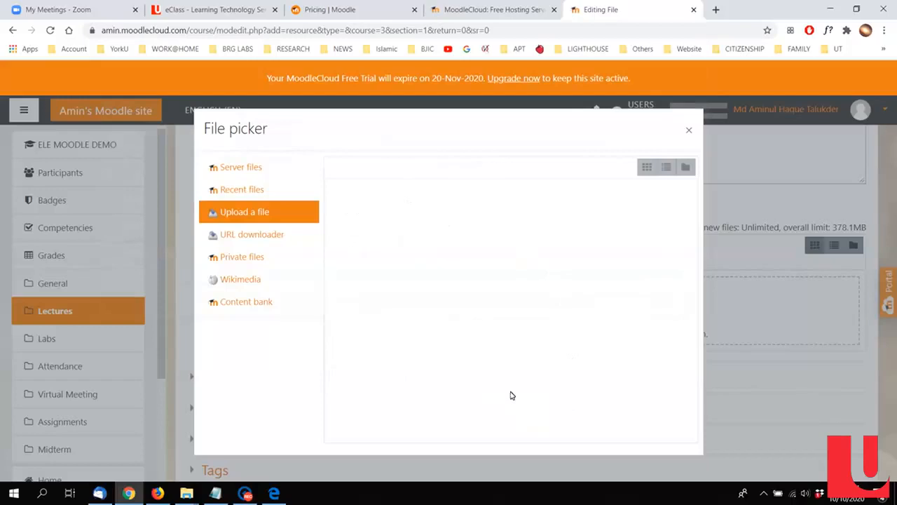
{"action": "scroll", "coordinate": [534, 319], "scroll_direction": "down", "scroll_amount": 3}
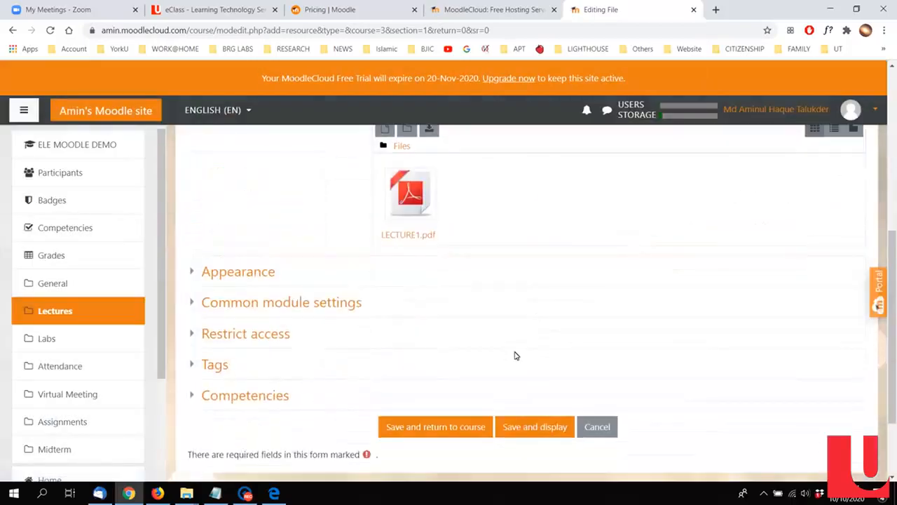
{"action": "left_click", "coordinate": [454, 425]}
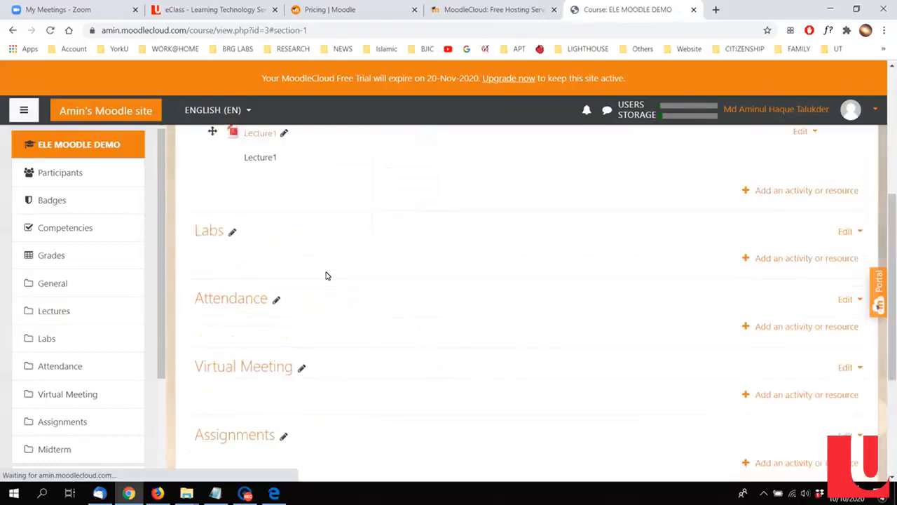
Step: Start adding a new File resource to the Labs section
{"action": "scroll", "coordinate": [334, 288], "scroll_direction": "up", "scroll_amount": 3}
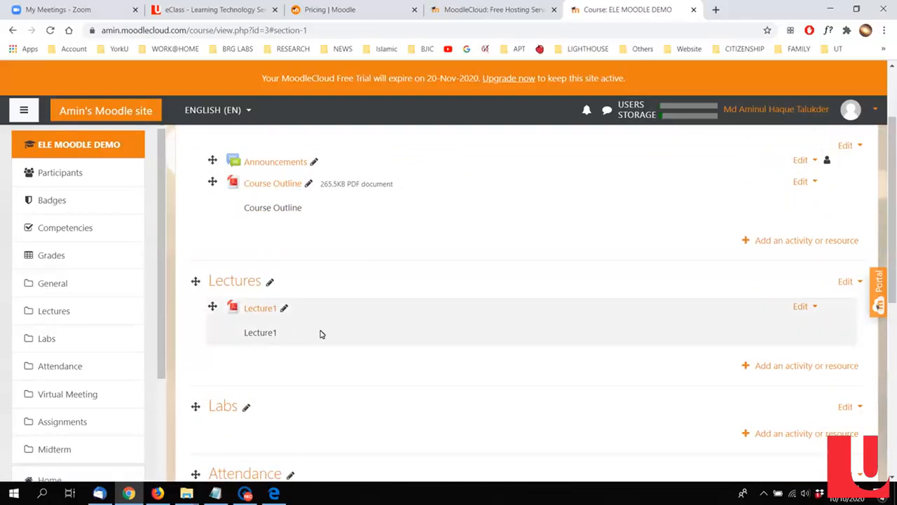
{"action": "scroll", "coordinate": [312, 333], "scroll_direction": "down", "scroll_amount": 1}
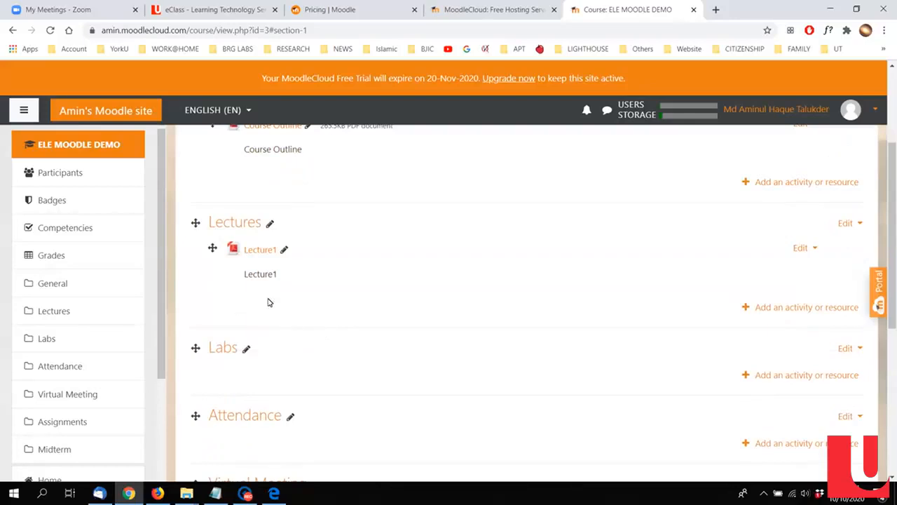
{"action": "scroll", "coordinate": [257, 297], "scroll_direction": "down", "scroll_amount": 1}
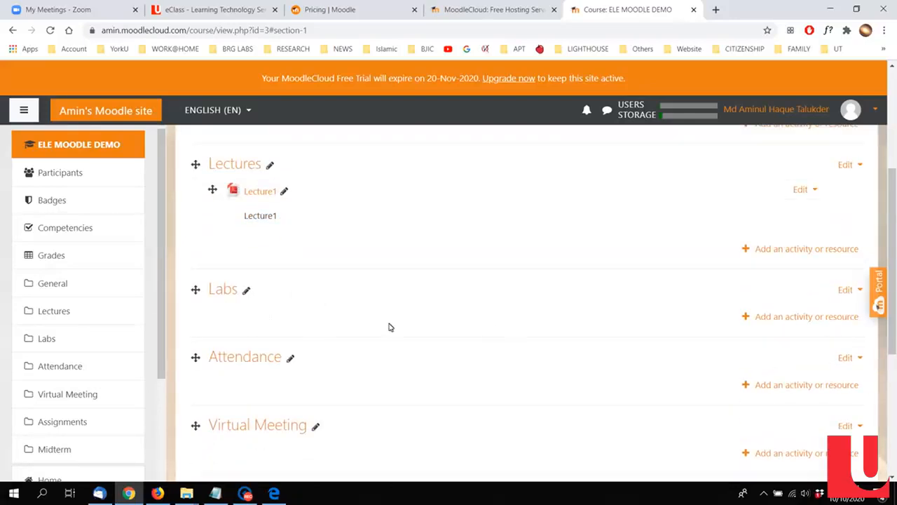
{"action": "left_click", "coordinate": [771, 316]}
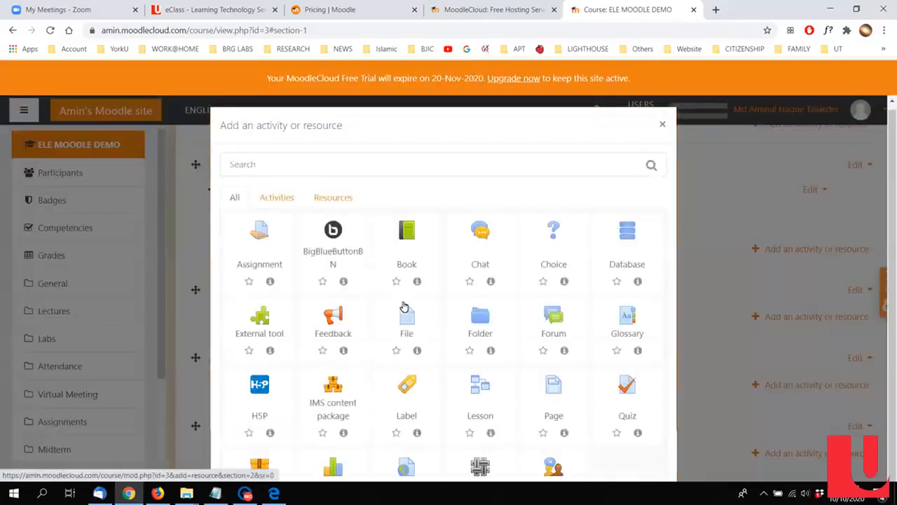
{"action": "scroll", "coordinate": [400, 301], "scroll_direction": "down", "scroll_amount": 1}
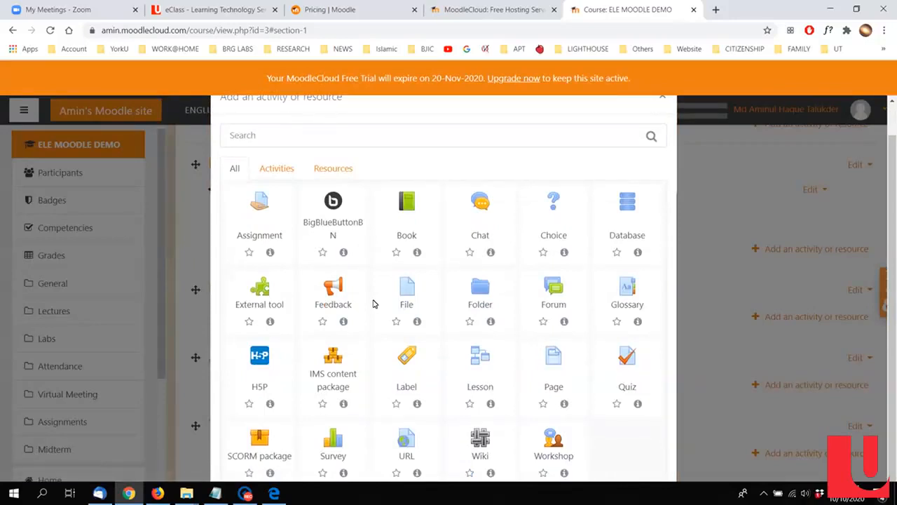
{"action": "left_click", "coordinate": [409, 291]}
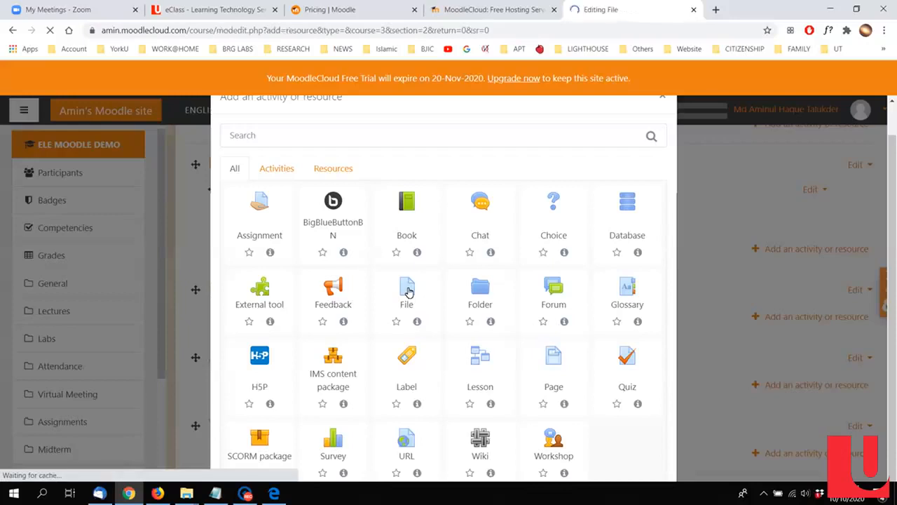
{"action": "scroll", "coordinate": [403, 291], "scroll_direction": "down", "scroll_amount": 1}
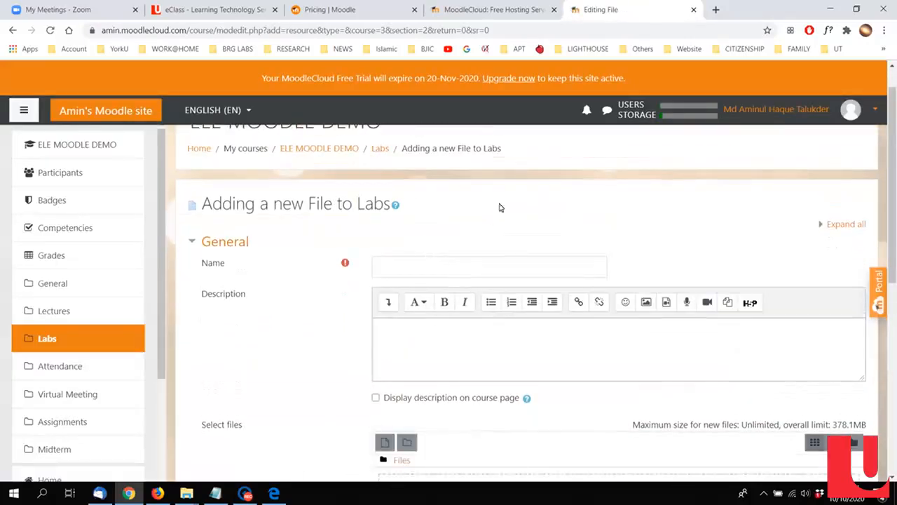
Step: Name the file resource Lab1, reuse that text as its description, and display the description on the course page
{"action": "left_click", "coordinate": [481, 269]}
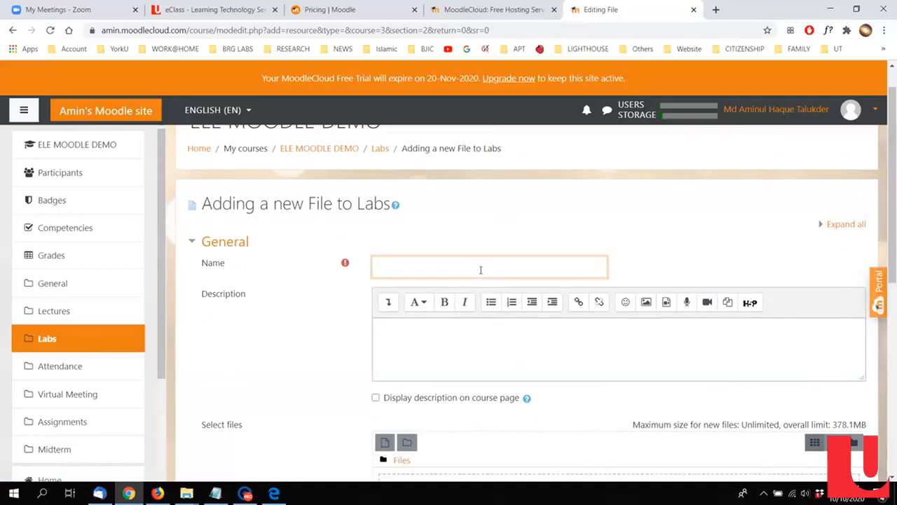
{"action": "left_click_drag", "start_coordinate": [481, 269], "coordinate": [278, 279]}
{"action": "key", "text": "ctrl+c"}
{"action": "left_click", "coordinate": [451, 364]}
{"action": "key", "text": "ctrl+v"}
{"action": "scroll", "coordinate": [806, 414], "scroll_direction": "down", "scroll_amount": 2}
{"action": "left_click", "coordinate": [516, 280]}
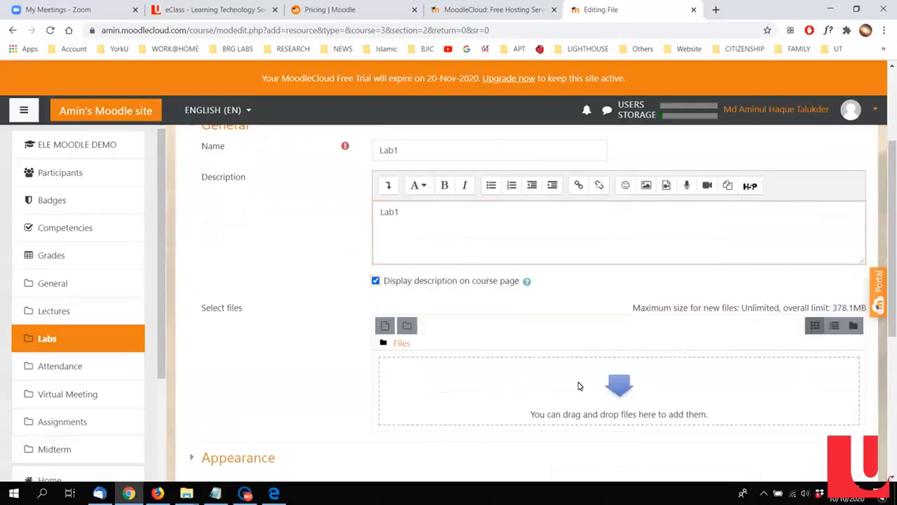
Step: Upload LAB1.pdf to the Lab1 resource, then save it and return to the course page
{"action": "left_click", "coordinate": [579, 381]}
{"action": "left_click", "coordinate": [362, 226]}
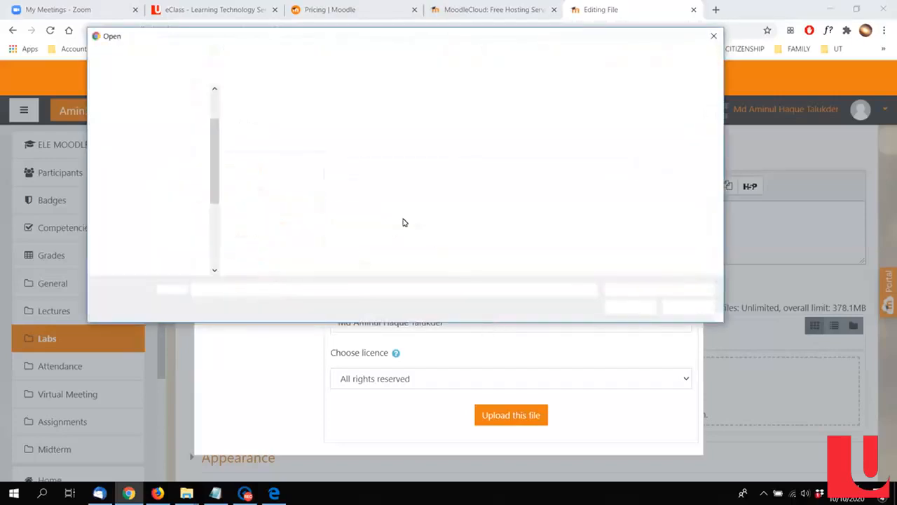
{"action": "left_click", "coordinate": [266, 136]}
{"action": "double_click", "coordinate": [266, 135]}
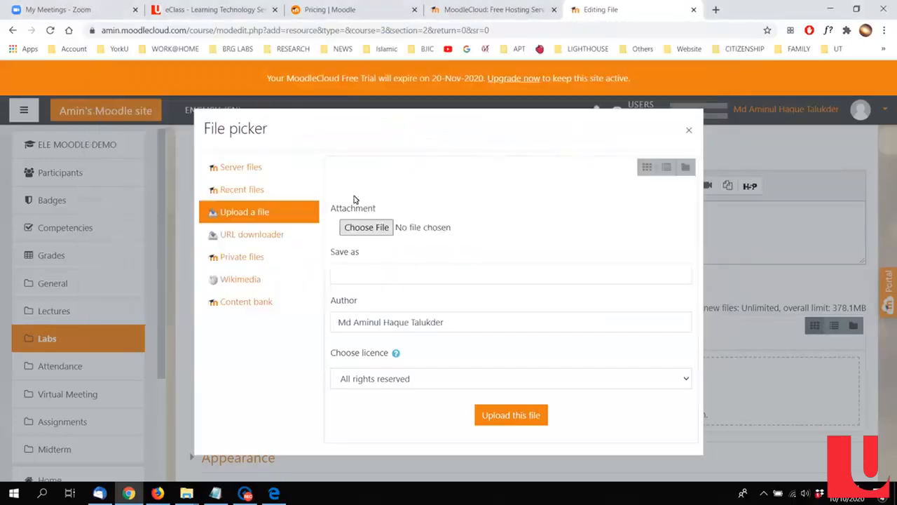
{"action": "left_click", "coordinate": [509, 415]}
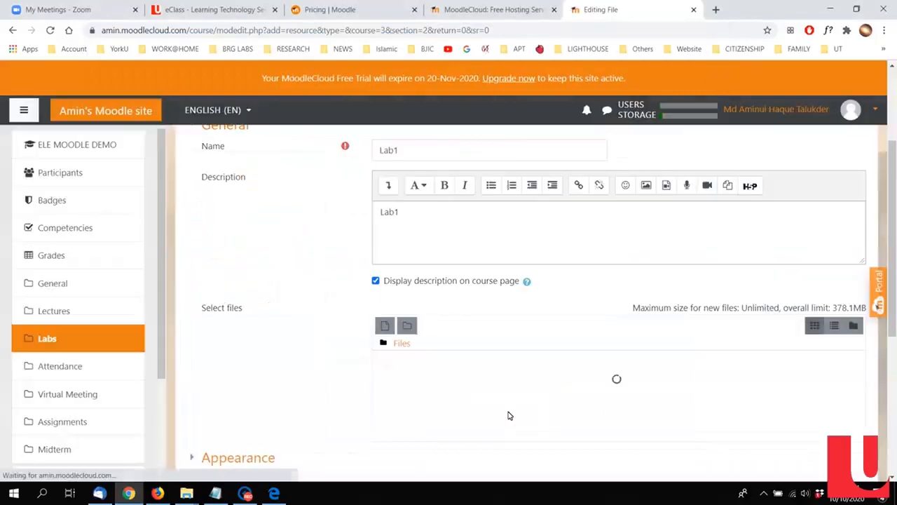
{"action": "scroll", "coordinate": [509, 415], "scroll_direction": "down", "scroll_amount": 4}
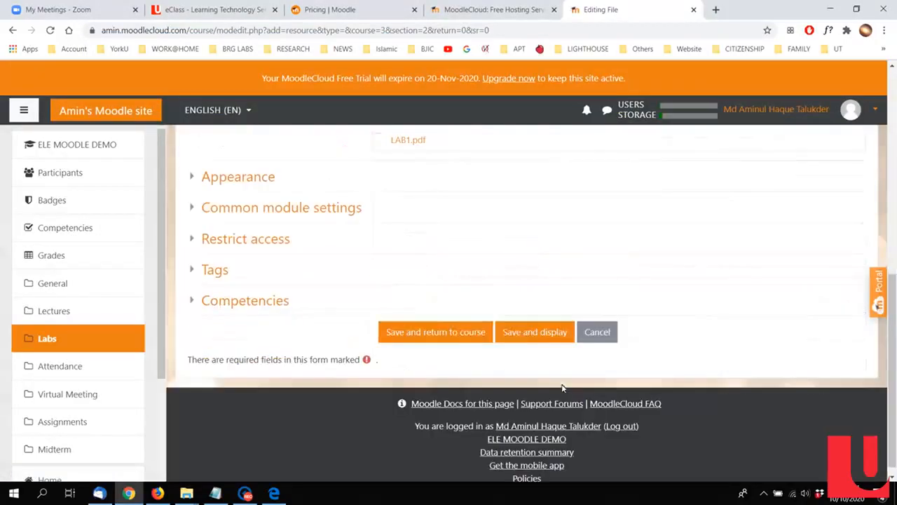
{"action": "left_click", "coordinate": [449, 334]}
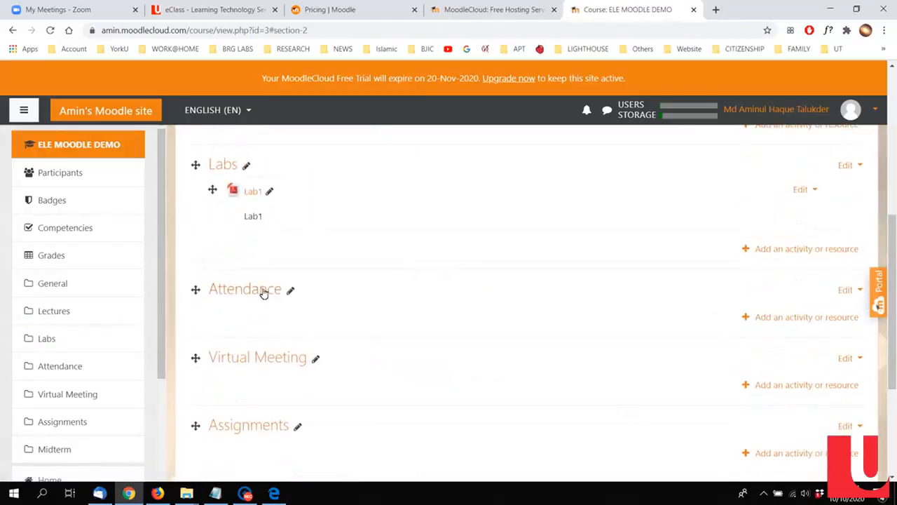
Step: Search the activities available for the Attendance section for "att", clear the search, and close the chooser without adding anything
{"action": "left_click", "coordinate": [781, 319]}
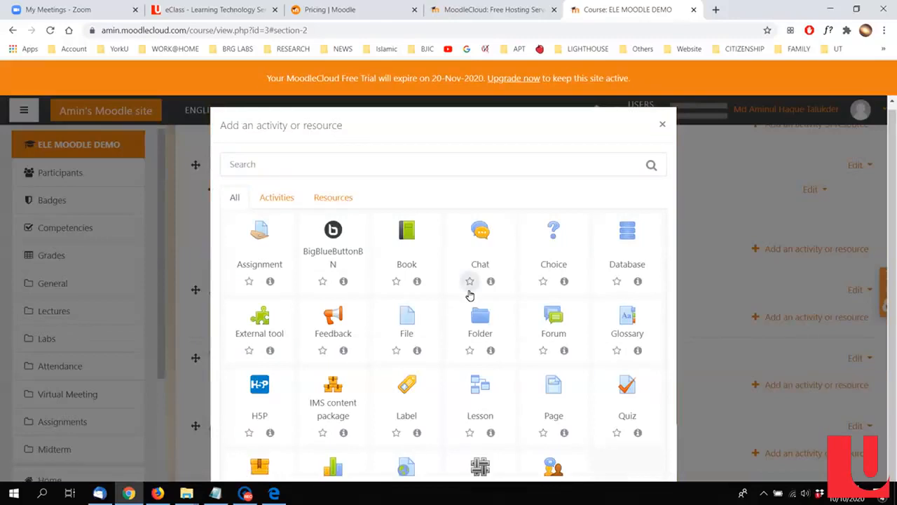
{"action": "scroll", "coordinate": [469, 295], "scroll_direction": "down", "scroll_amount": 1}
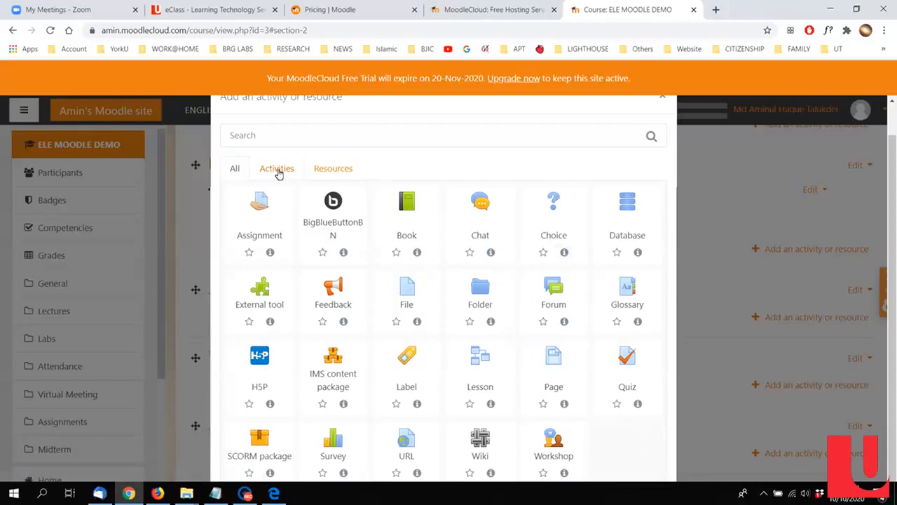
{"action": "left_click", "coordinate": [319, 140]}
{"action": "type", "text": "att"}
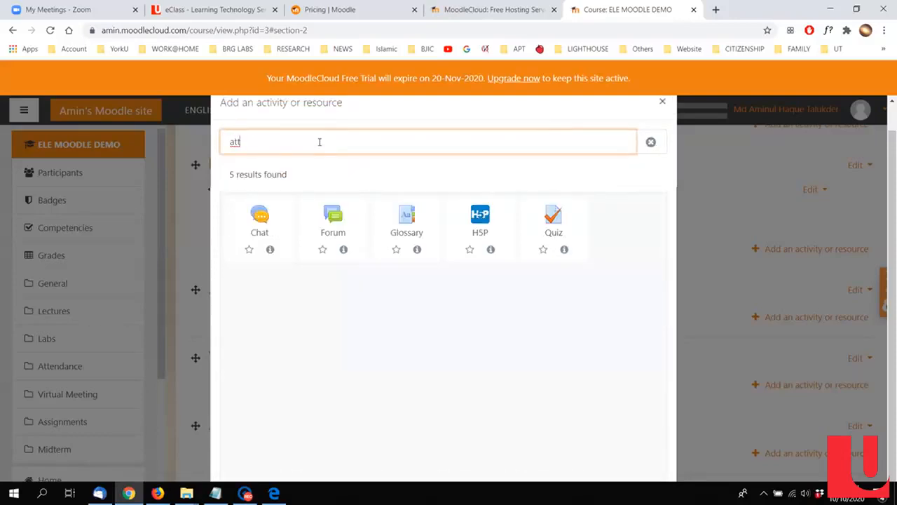
{"action": "left_click", "coordinate": [651, 143]}
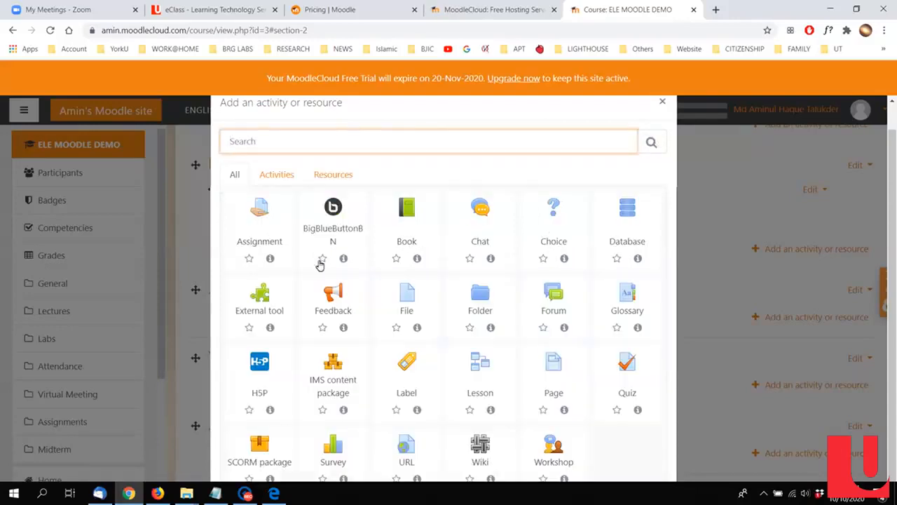
{"action": "scroll", "coordinate": [652, 295], "scroll_direction": "down", "scroll_amount": 1}
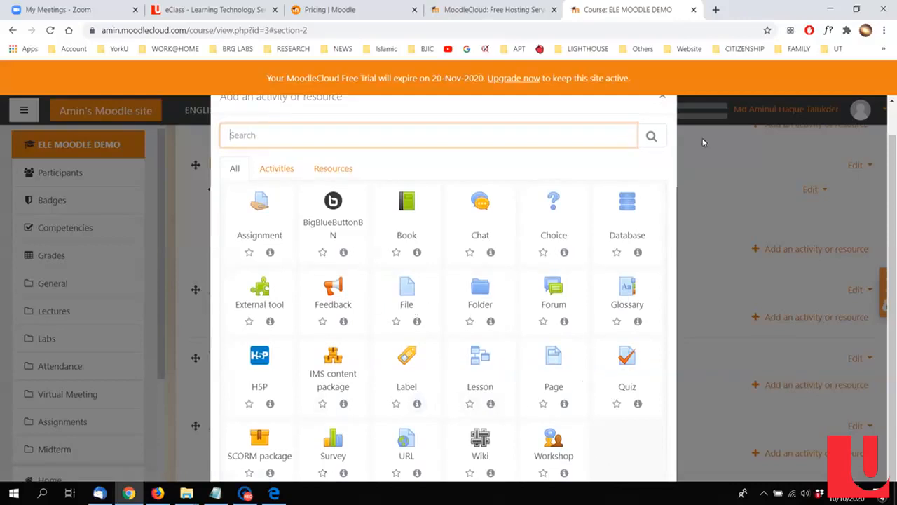
{"action": "scroll", "coordinate": [606, 177], "scroll_direction": "up", "scroll_amount": 1}
{"action": "left_click", "coordinate": [662, 129]}
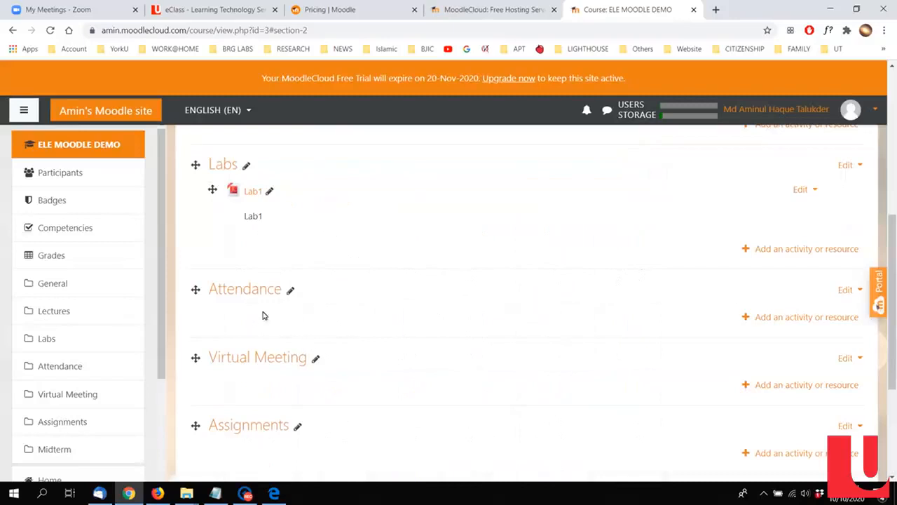
Step: Move the Attendance section below the Midterm section
{"action": "scroll", "coordinate": [521, 305], "scroll_direction": "down", "scroll_amount": 1}
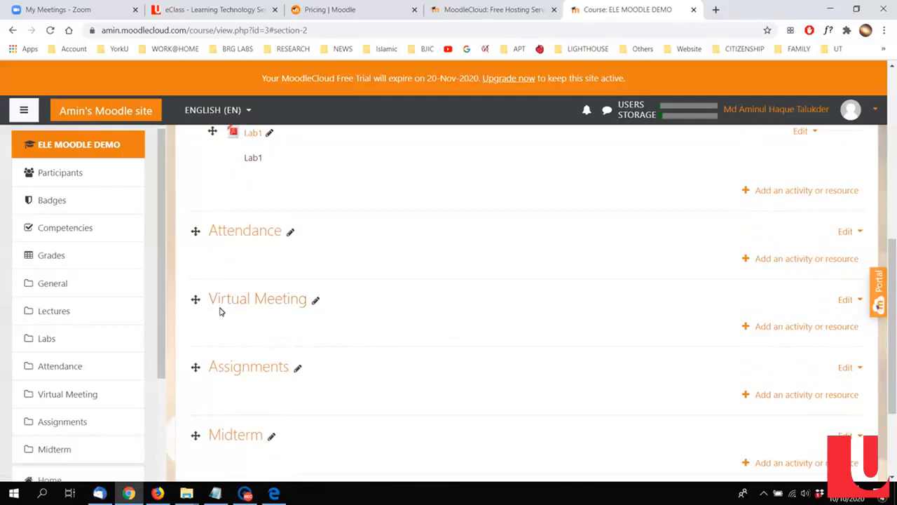
{"action": "left_click_drag", "start_coordinate": [196, 230], "coordinate": [203, 432]}
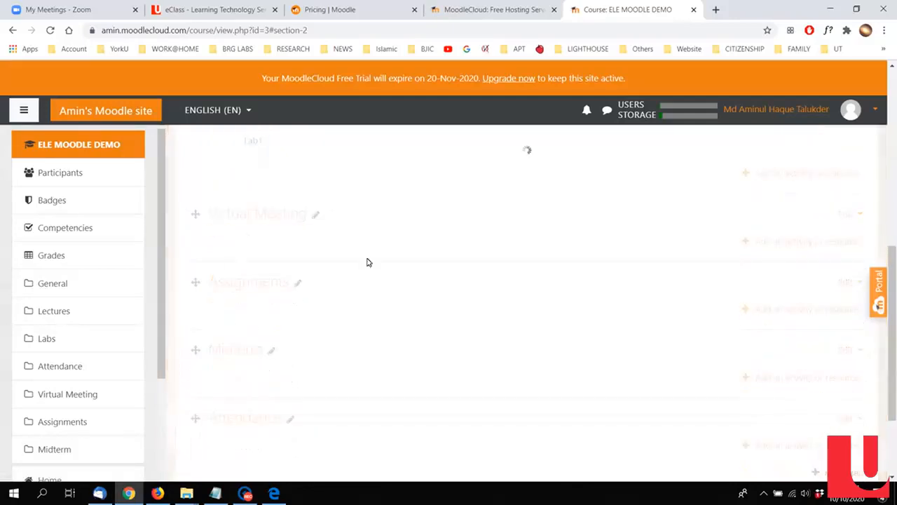
Step: Switch to the Zoom meetings page and start scheduling a meeting with the topic "Lecture1 meeting"
{"action": "scroll", "coordinate": [238, 266], "scroll_direction": "up", "scroll_amount": 1}
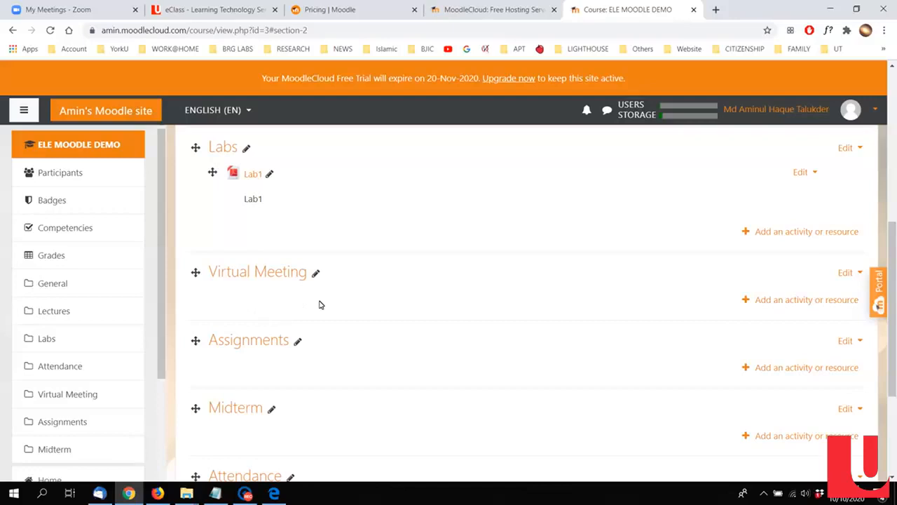
{"action": "left_click", "coordinate": [77, 11]}
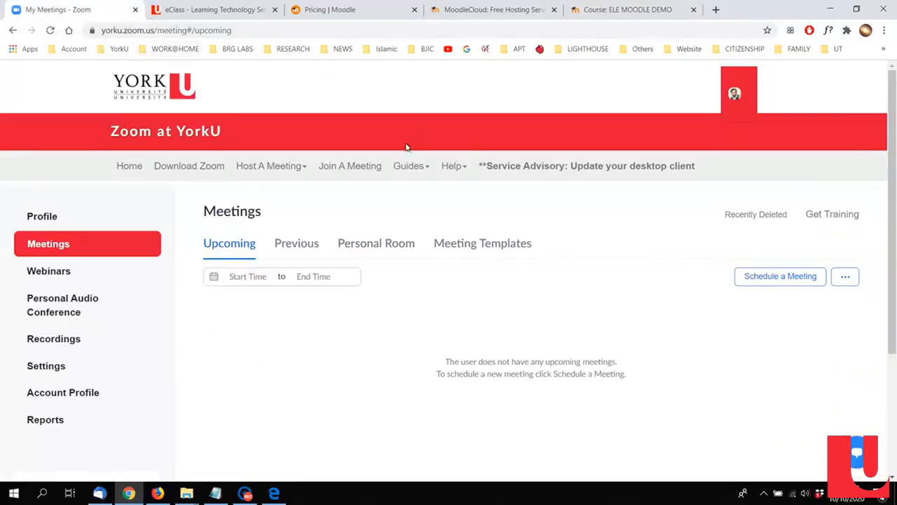
{"action": "left_click", "coordinate": [768, 281]}
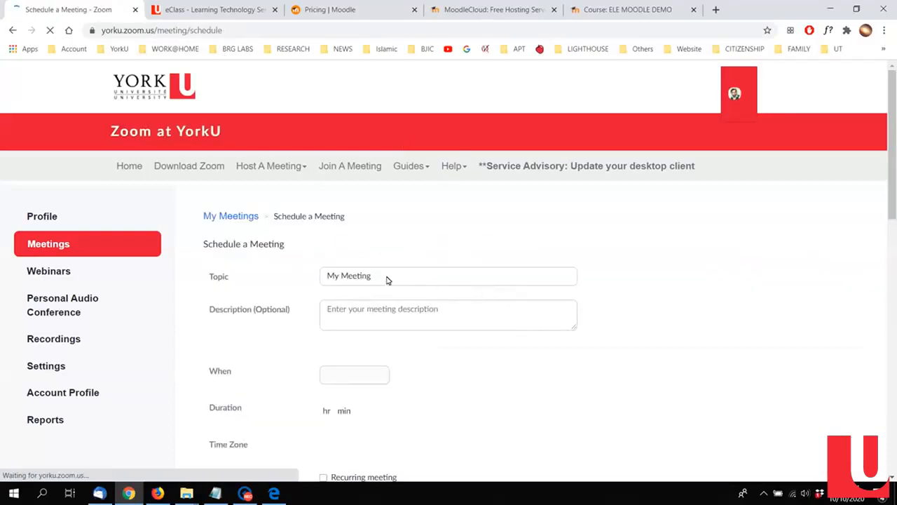
{"action": "left_click", "coordinate": [385, 280]}
{"action": "key", "text": "ctrl+a"}
{"action": "type", "text": "Lecture"}
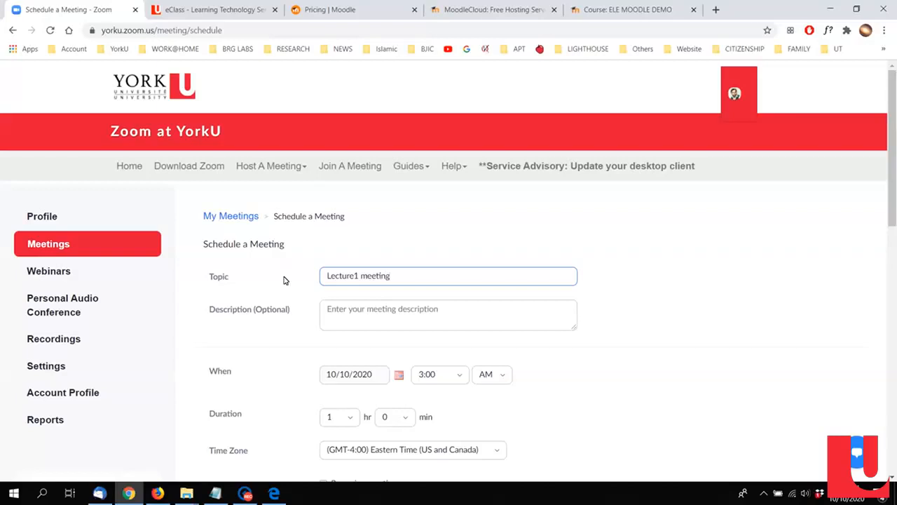
Step: Set the meeting's start to 10/13/2020 at 2:00 PM
{"action": "scroll", "coordinate": [294, 294], "scroll_direction": "down", "scroll_amount": 1}
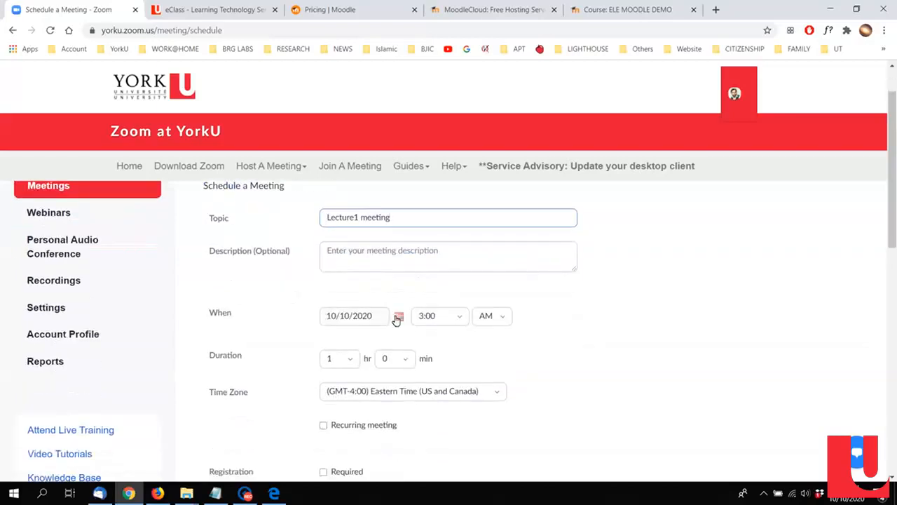
{"action": "left_click", "coordinate": [397, 317]}
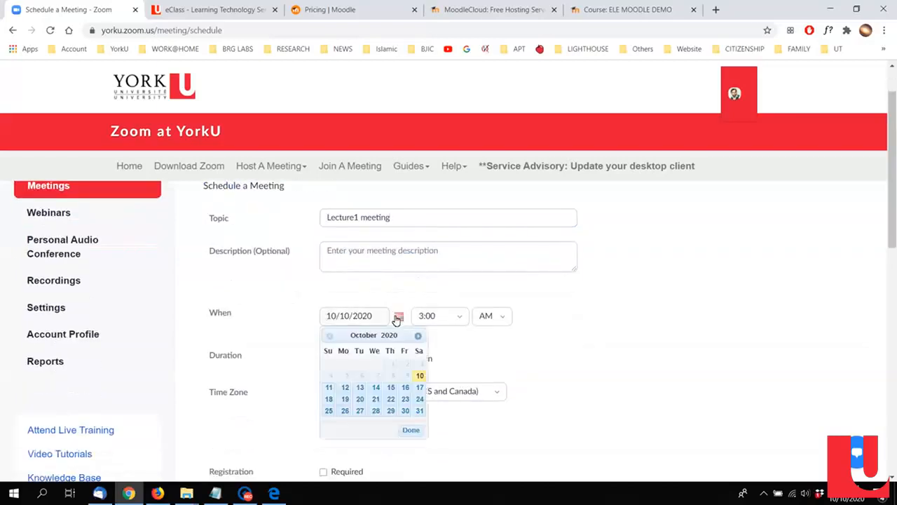
{"action": "left_click", "coordinate": [360, 387]}
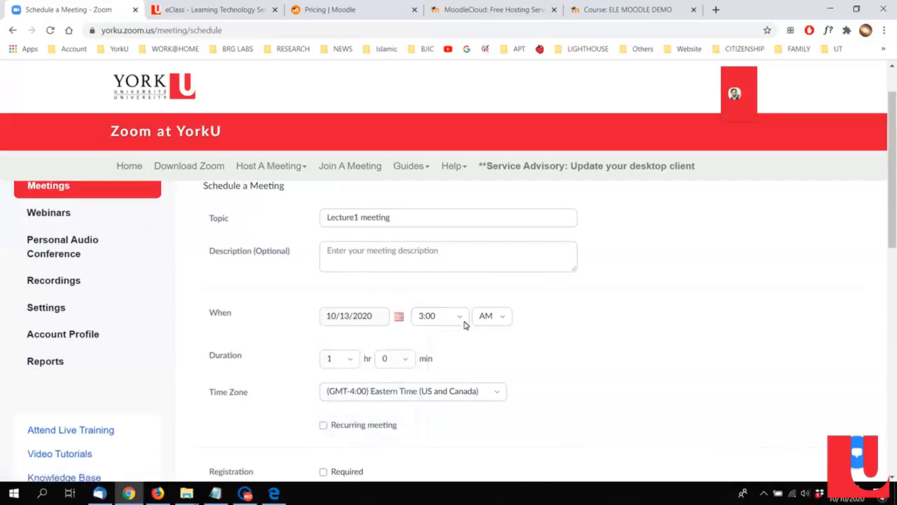
{"action": "left_click", "coordinate": [459, 316]}
{"action": "left_click", "coordinate": [432, 355]}
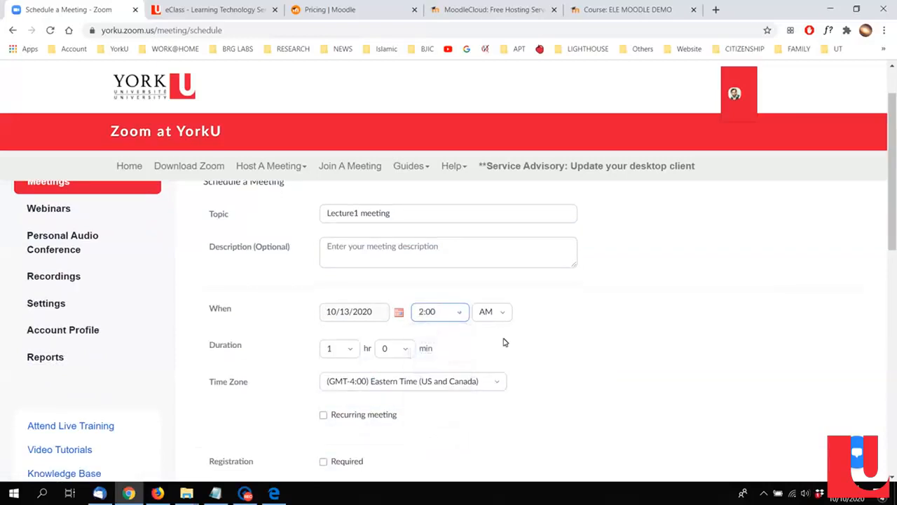
{"action": "left_click", "coordinate": [500, 319]}
{"action": "left_click", "coordinate": [494, 355]}
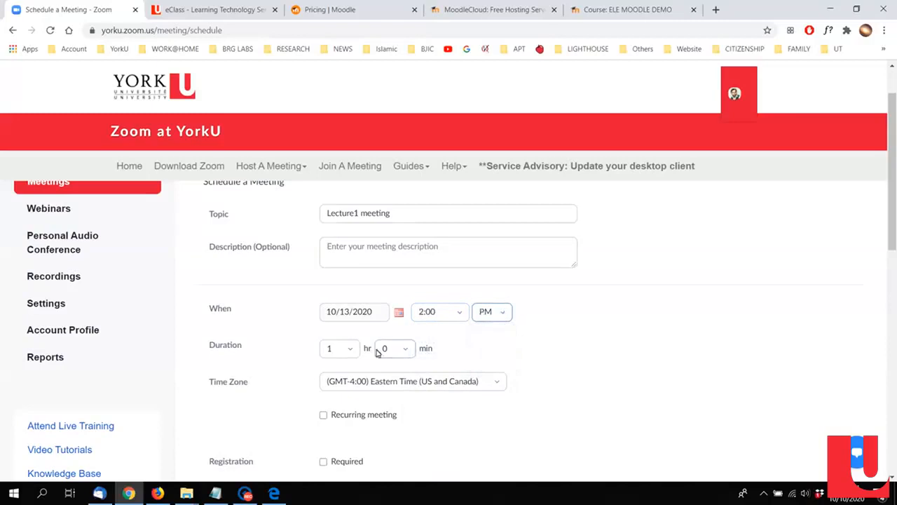
Step: Turn off the passcode requirement for the meeting and save it
{"action": "scroll", "coordinate": [531, 344], "scroll_direction": "down", "scroll_amount": 2}
{"action": "scroll", "coordinate": [471, 326], "scroll_direction": "down", "scroll_amount": 1}
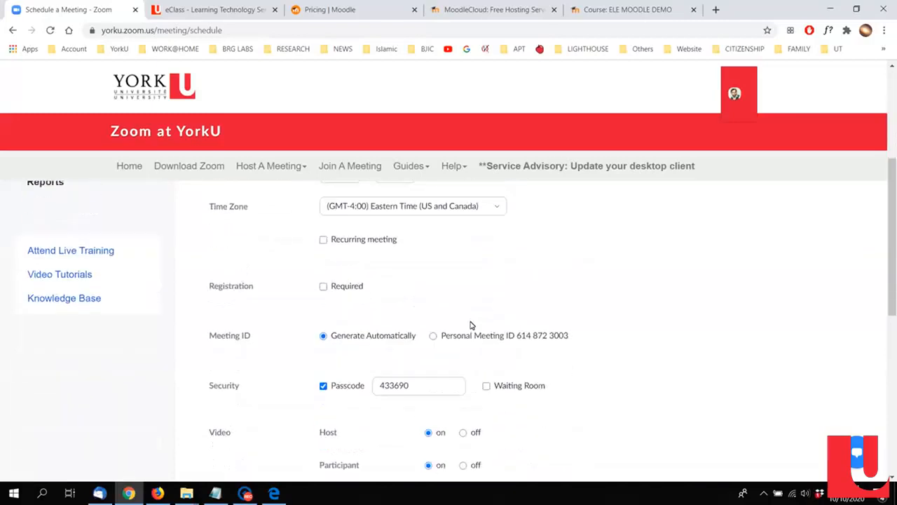
{"action": "scroll", "coordinate": [540, 278], "scroll_direction": "down", "scroll_amount": 2}
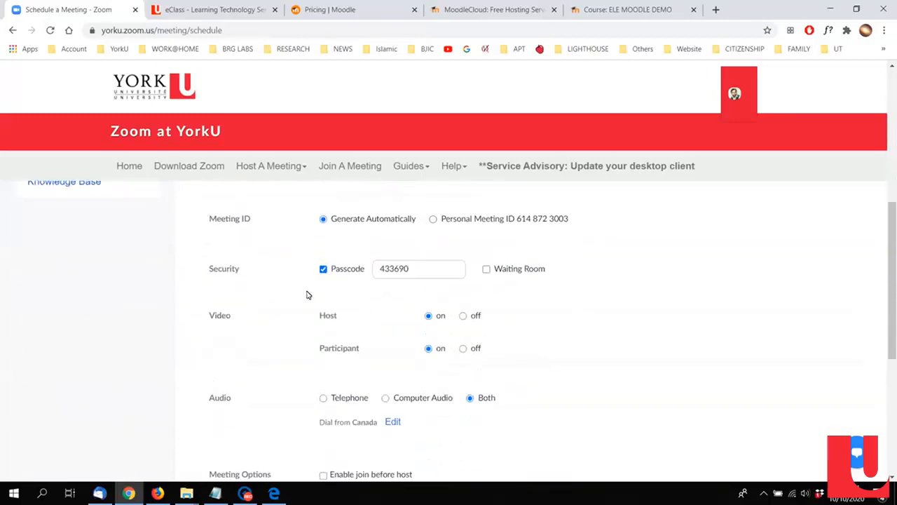
{"action": "left_click", "coordinate": [337, 272]}
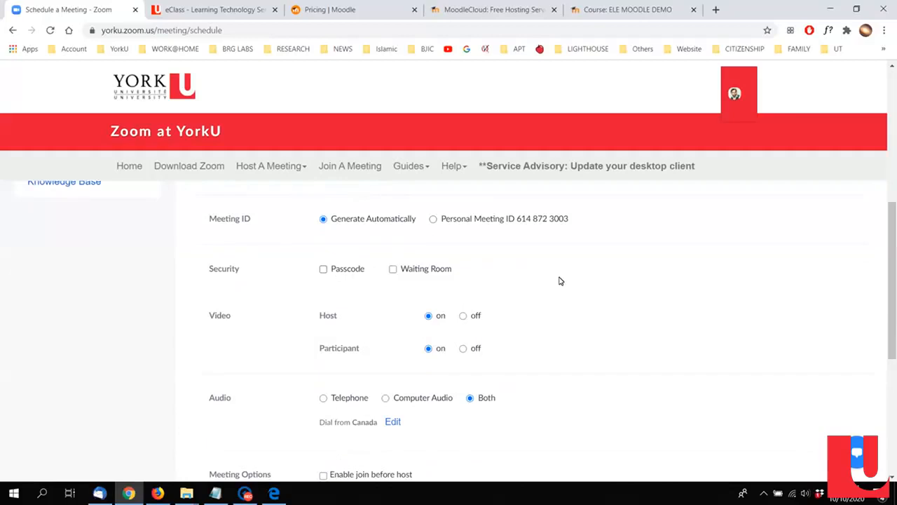
{"action": "scroll", "coordinate": [539, 277], "scroll_direction": "down", "scroll_amount": 1}
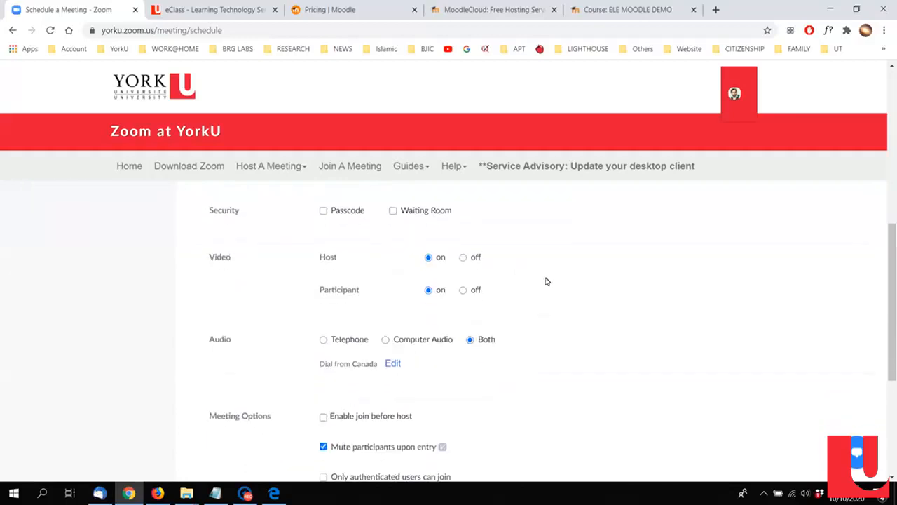
{"action": "scroll", "coordinate": [463, 361], "scroll_direction": "down", "scroll_amount": 1}
{"action": "scroll", "coordinate": [463, 370], "scroll_direction": "down", "scroll_amount": 1}
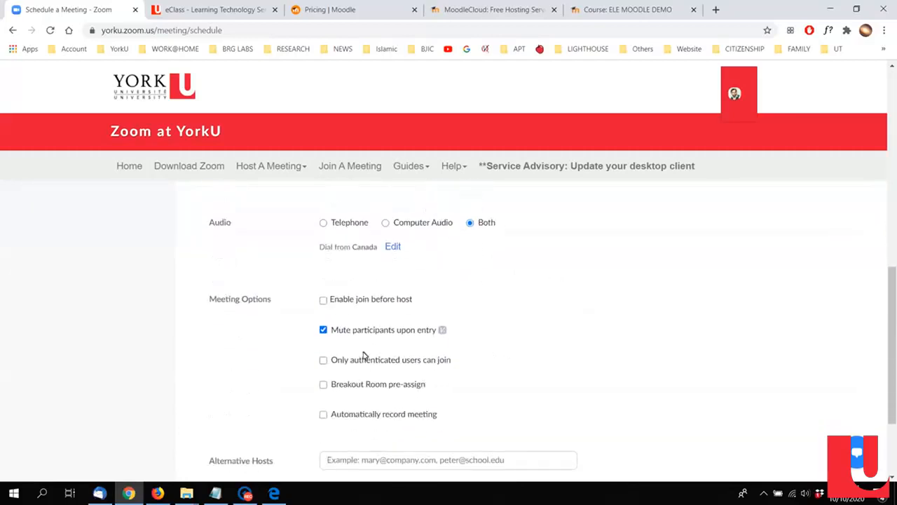
{"action": "scroll", "coordinate": [491, 344], "scroll_direction": "down", "scroll_amount": 2}
{"action": "left_click", "coordinate": [351, 435]}
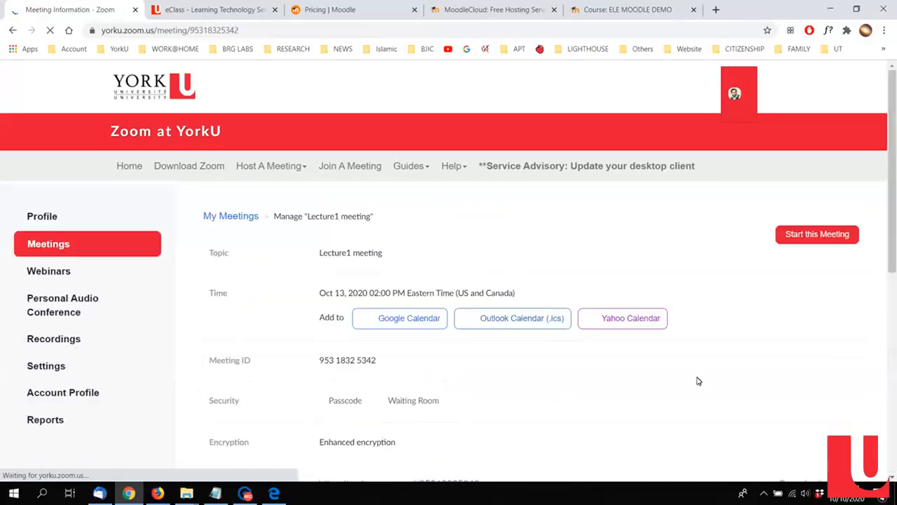
Step: Open the saved meeting's invitation and copy its full text to the clipboard
{"action": "scroll", "coordinate": [757, 378], "scroll_direction": "down", "scroll_amount": 2}
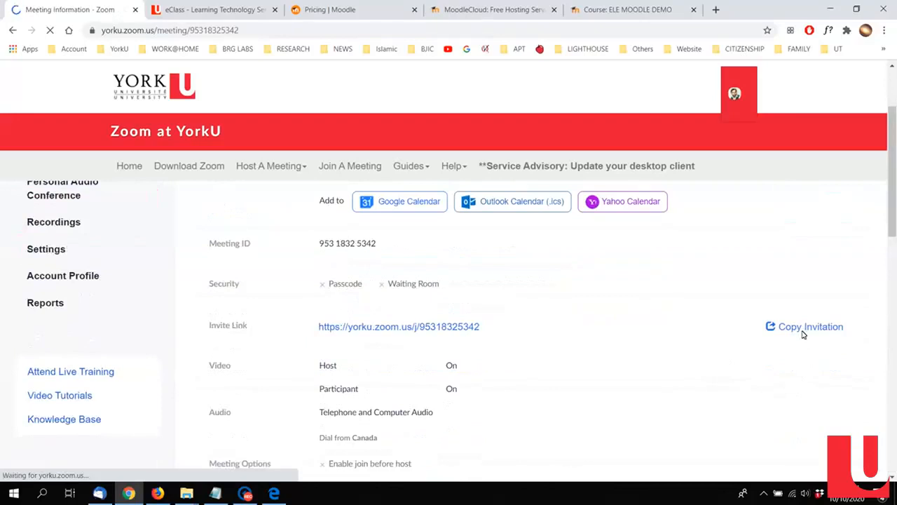
{"action": "left_click", "coordinate": [802, 331]}
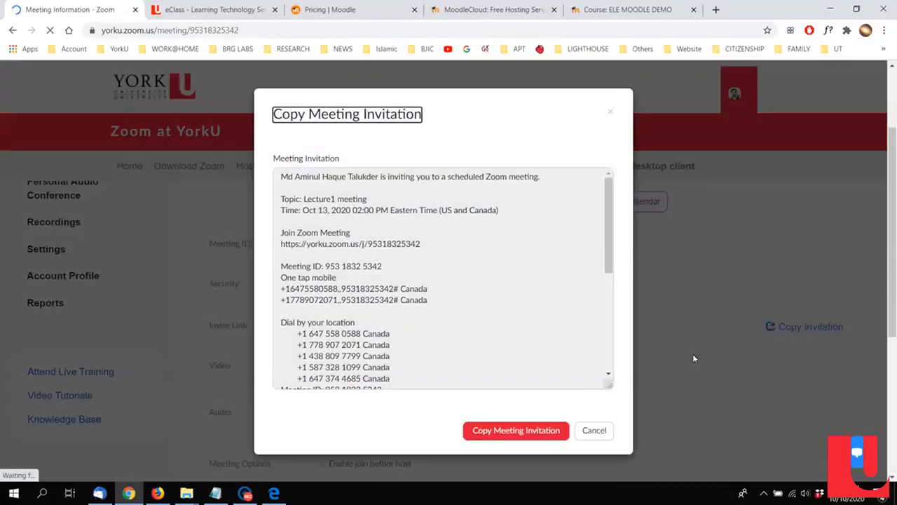
{"action": "left_click", "coordinate": [526, 430]}
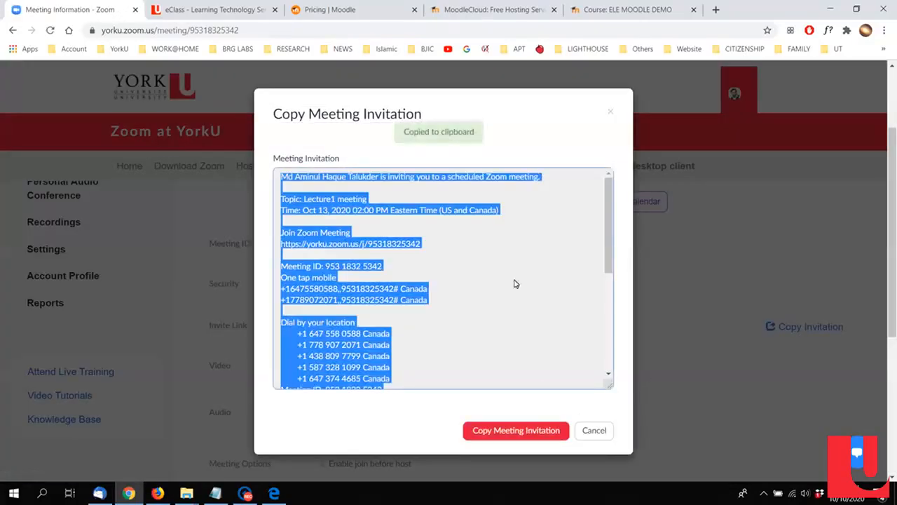
{"action": "left_click", "coordinate": [498, 260]}
{"action": "scroll", "coordinate": [500, 261], "scroll_direction": "up", "scroll_amount": 1}
{"action": "scroll", "coordinate": [497, 262], "scroll_direction": "down", "scroll_amount": 2}
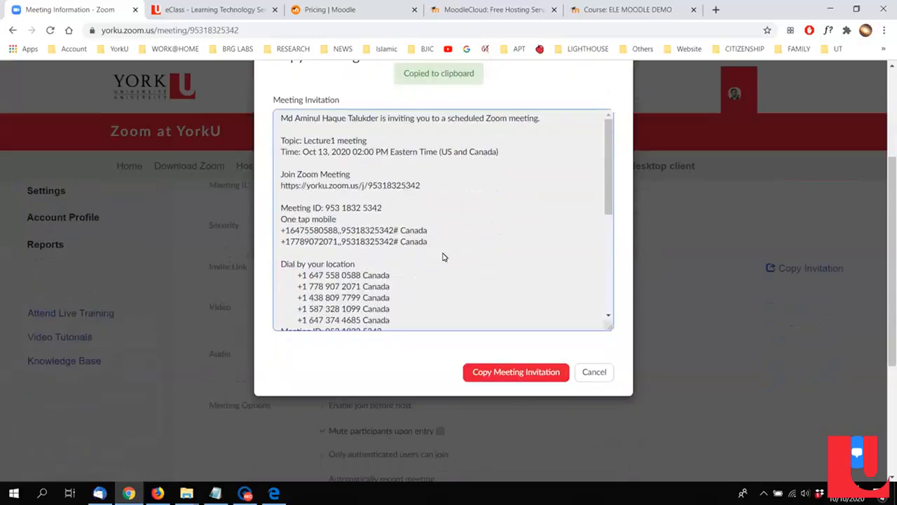
{"action": "left_click", "coordinate": [516, 371]}
Step: Paste the invitation into a new Notepad document and copy the Join Zoom Meeting link from it
{"action": "left_click", "coordinate": [13, 493]}
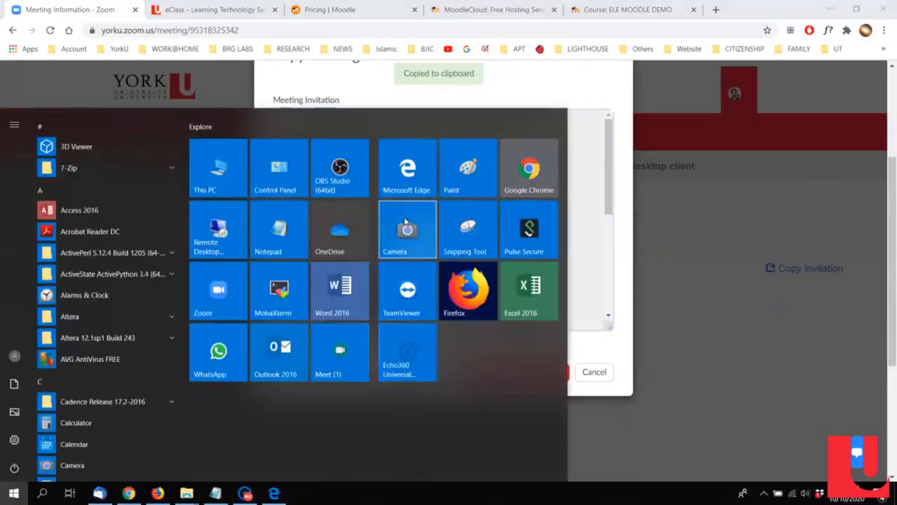
{"action": "left_click", "coordinate": [295, 230]}
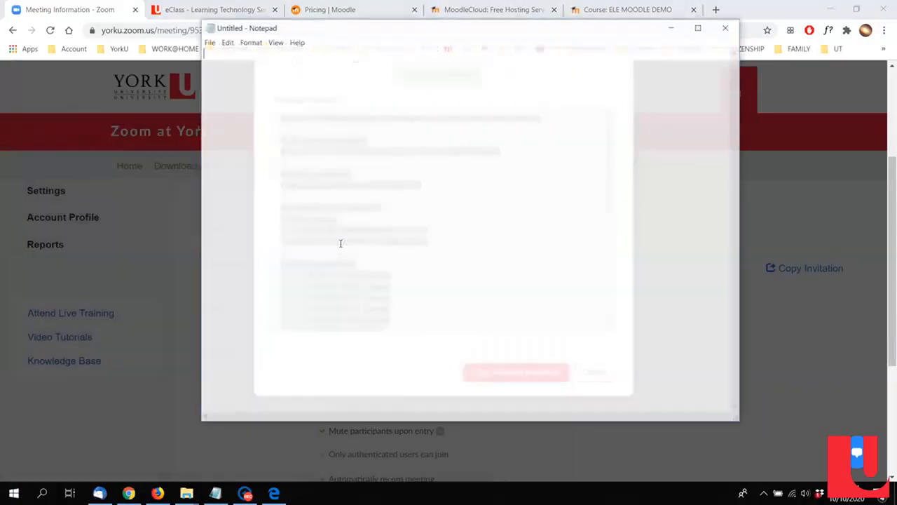
{"action": "key", "text": "ctrl+v"}
{"action": "left_click_drag", "start_coordinate": [480, 215], "coordinate": [182, 222]}
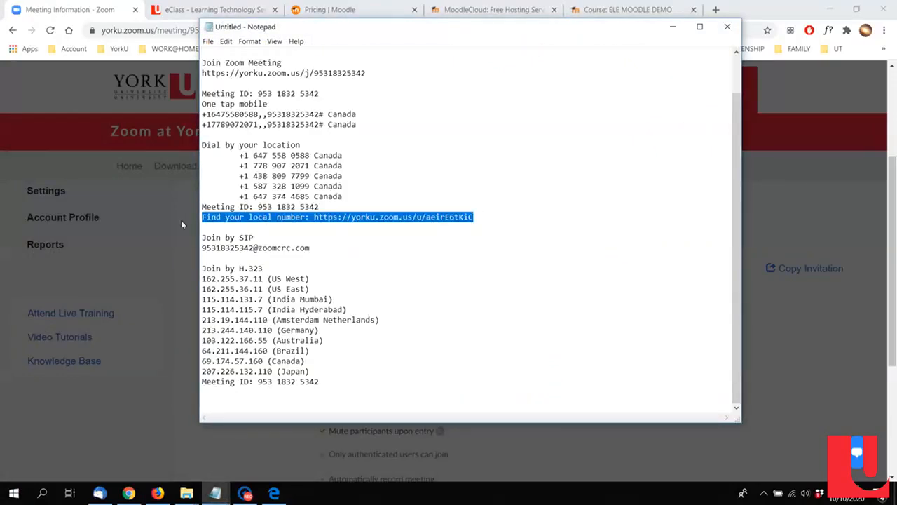
{"action": "scroll", "coordinate": [287, 169], "scroll_direction": "up", "scroll_amount": 2}
{"action": "left_click_drag", "start_coordinate": [367, 113], "coordinate": [199, 115]}
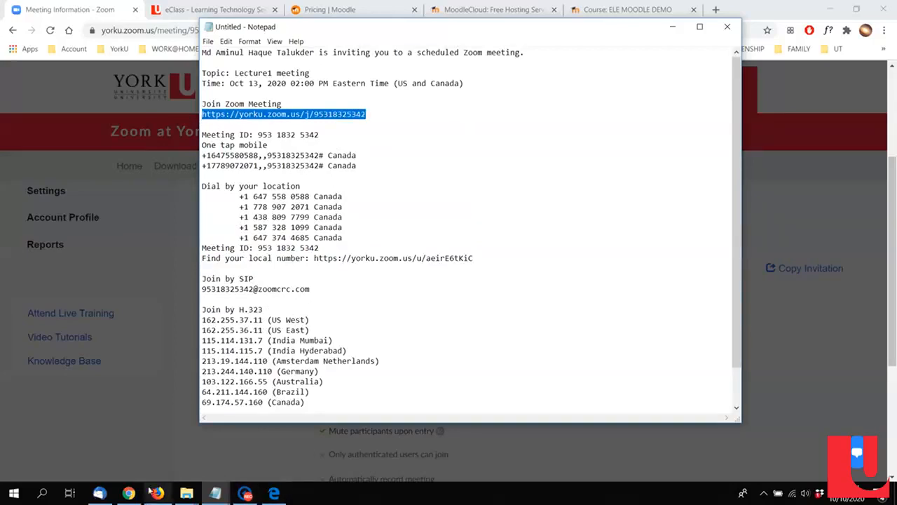
Step: Return to the ELE MOODLE DEMO course in Chrome and add a URL resource to the Virtual Meeting section
{"action": "left_click", "coordinate": [128, 493]}
{"action": "left_click", "coordinate": [379, 8]}
{"action": "left_click", "coordinate": [456, 7]}
{"action": "left_click", "coordinate": [630, 6]}
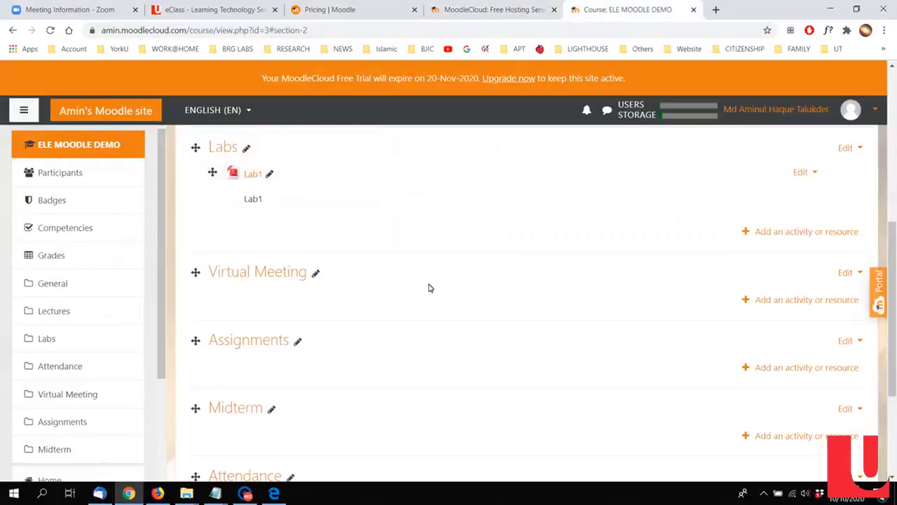
{"action": "left_click", "coordinate": [785, 301]}
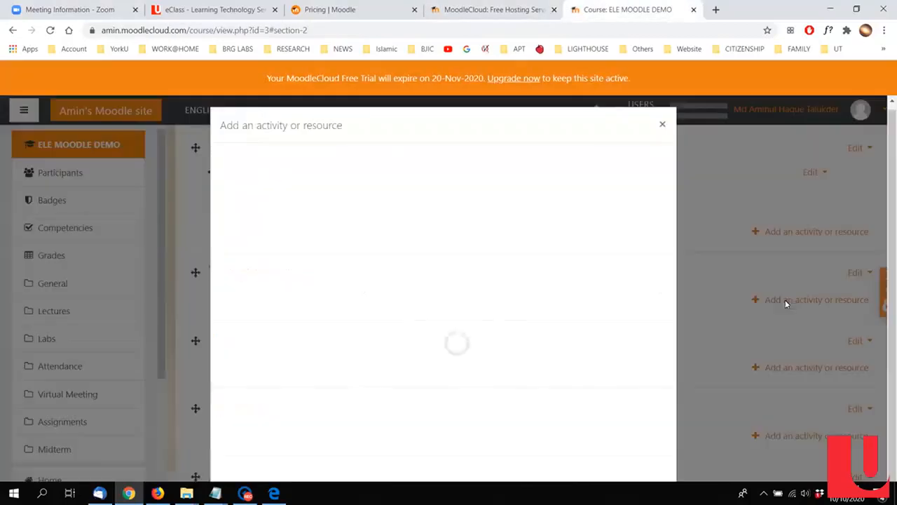
{"action": "scroll", "coordinate": [482, 317], "scroll_direction": "down", "scroll_amount": 1}
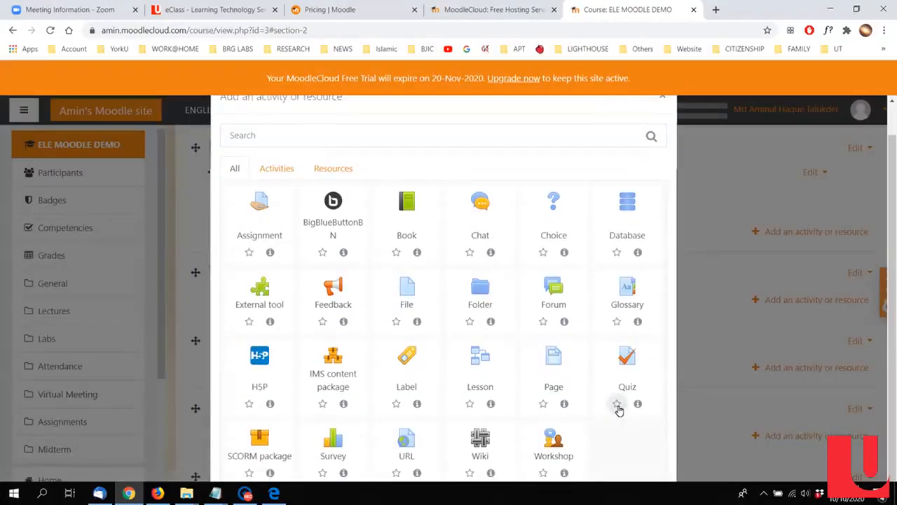
{"action": "left_click", "coordinate": [410, 439]}
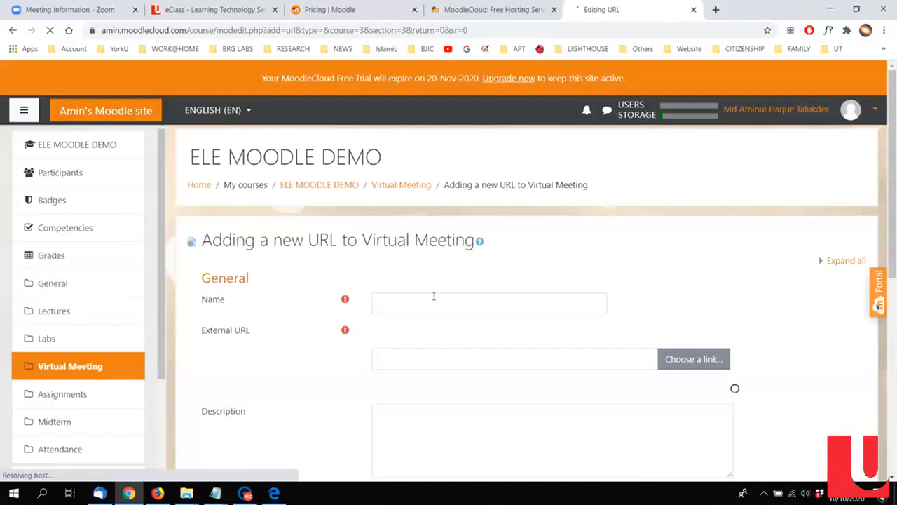
Step: Name the URL resource "Lecture1 meeting", paste the Zoom join link as its external URL, and save back to the course
{"action": "left_click", "coordinate": [432, 297]}
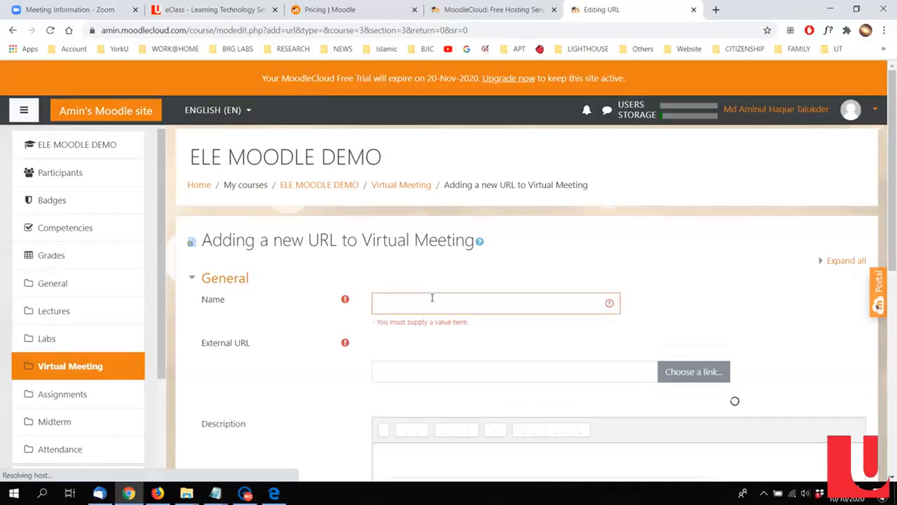
{"action": "scroll", "coordinate": [432, 297], "scroll_direction": "down", "scroll_amount": 2}
{"action": "type", "text": "Lecture1 meeting"}
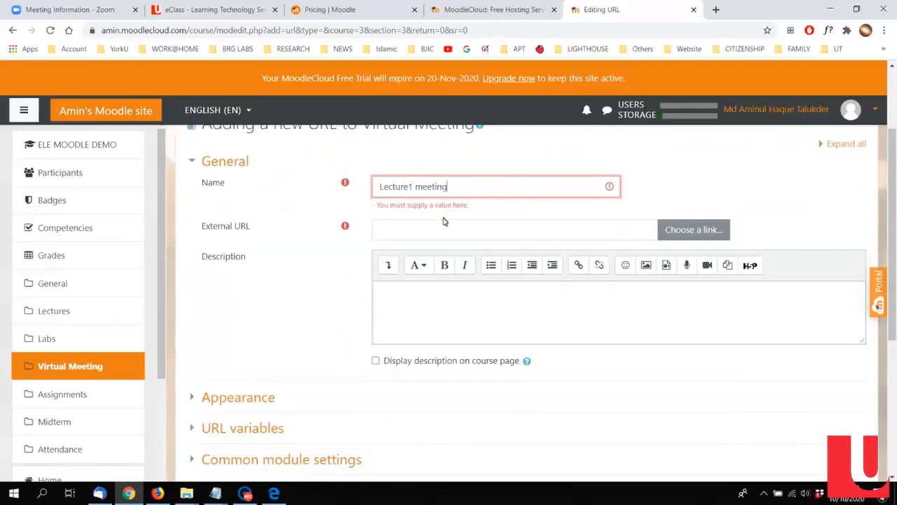
{"action": "left_click", "coordinate": [429, 237]}
{"action": "key", "text": "ctrl+v"}
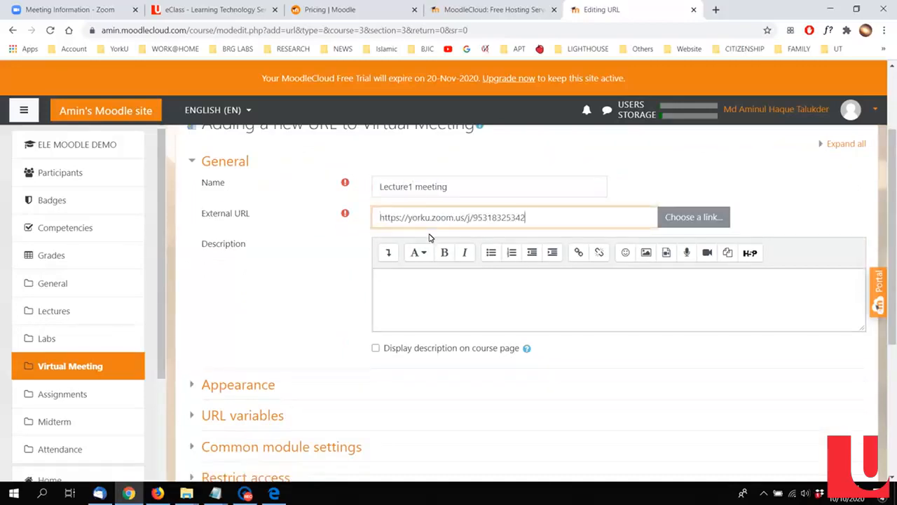
{"action": "left_click", "coordinate": [253, 307]}
{"action": "scroll", "coordinate": [307, 308], "scroll_direction": "down", "scroll_amount": 3}
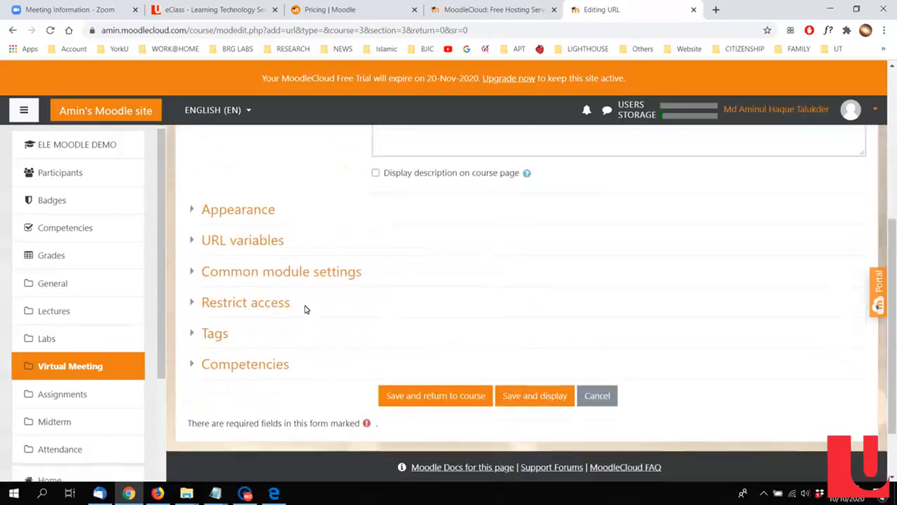
{"action": "left_click", "coordinate": [435, 397]}
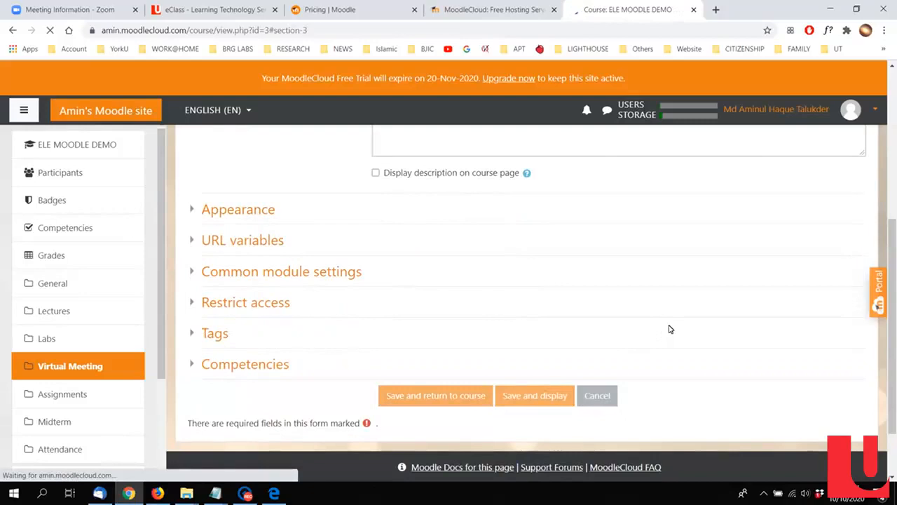
Step: Add a new Assignment activity to the Assignments section of the course
{"action": "scroll", "coordinate": [549, 321], "scroll_direction": "up", "scroll_amount": 3}
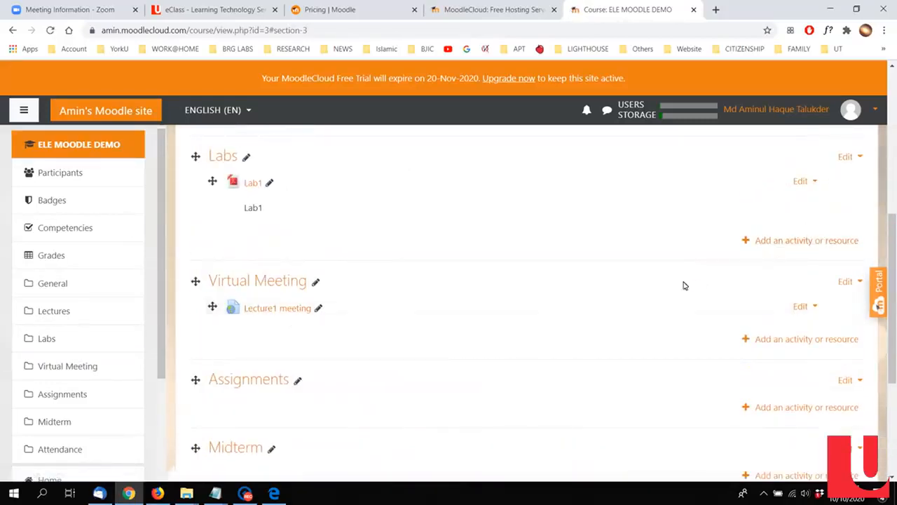
{"action": "scroll", "coordinate": [694, 285], "scroll_direction": "down", "scroll_amount": 2}
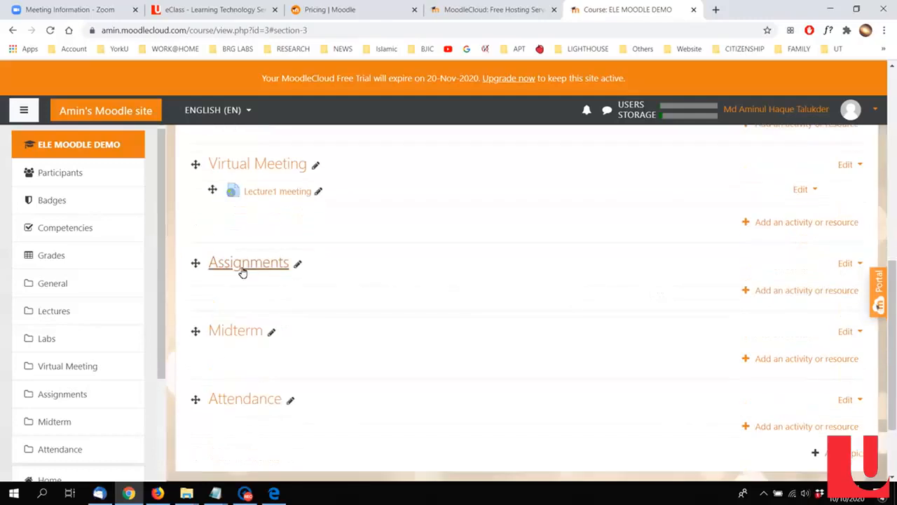
{"action": "left_click", "coordinate": [816, 293]}
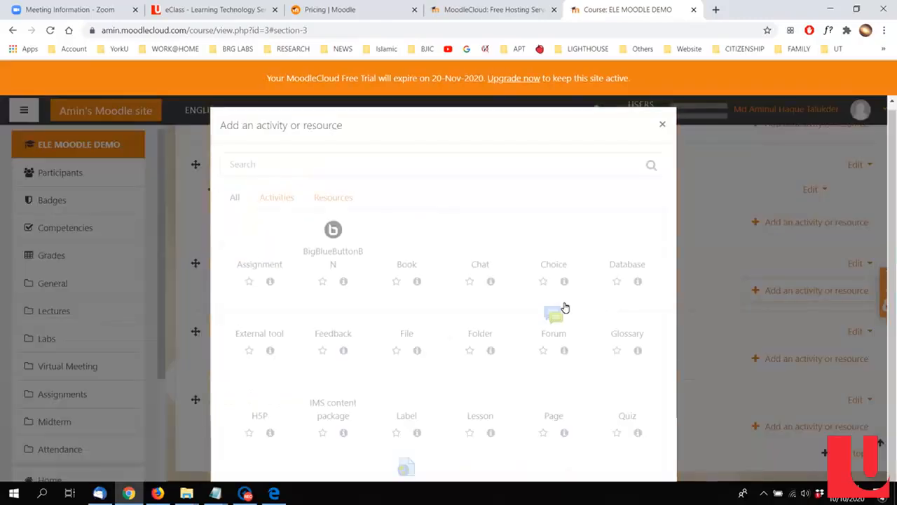
{"action": "scroll", "coordinate": [566, 308], "scroll_direction": "down", "scroll_amount": 1}
{"action": "left_click", "coordinate": [266, 231]}
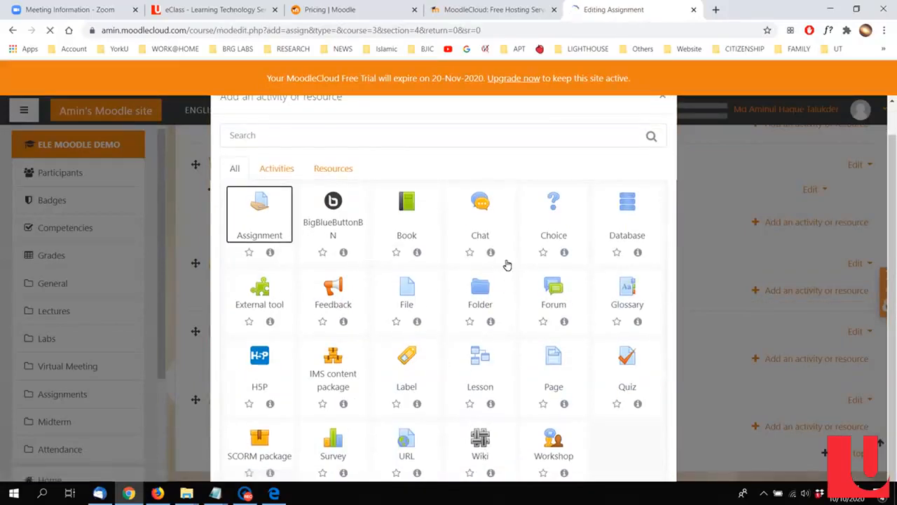
Step: Name the new assignment "Assignment1"
{"action": "scroll", "coordinate": [500, 274], "scroll_direction": "down", "scroll_amount": 1}
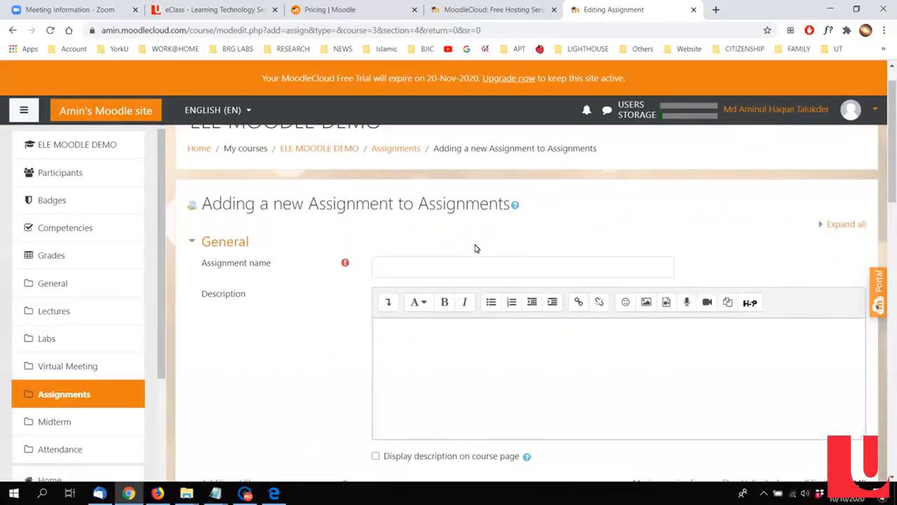
{"action": "left_click", "coordinate": [474, 266]}
{"action": "type", "text": "a"}
{"action": "type", "text": "ssignment1"}
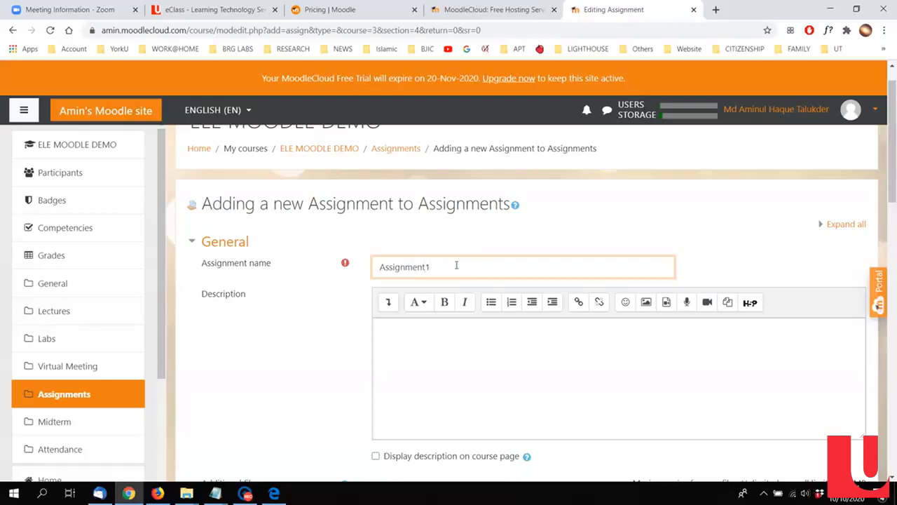
Step: Copy the assignment name into the description, add the line "* Due by 1 week", and enable displaying the description on the course page
{"action": "double_click", "coordinate": [456, 265]}
{"action": "key", "text": "ctrl+c"}
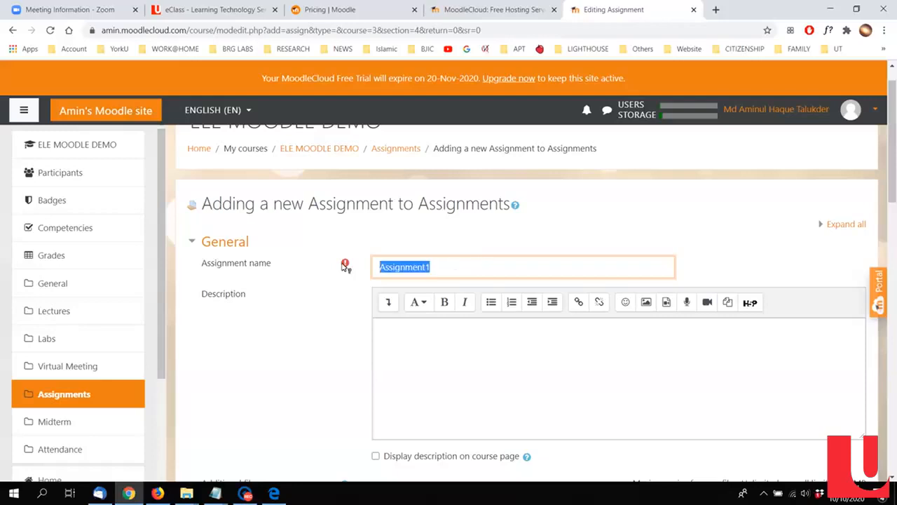
{"action": "left_click", "coordinate": [468, 357]}
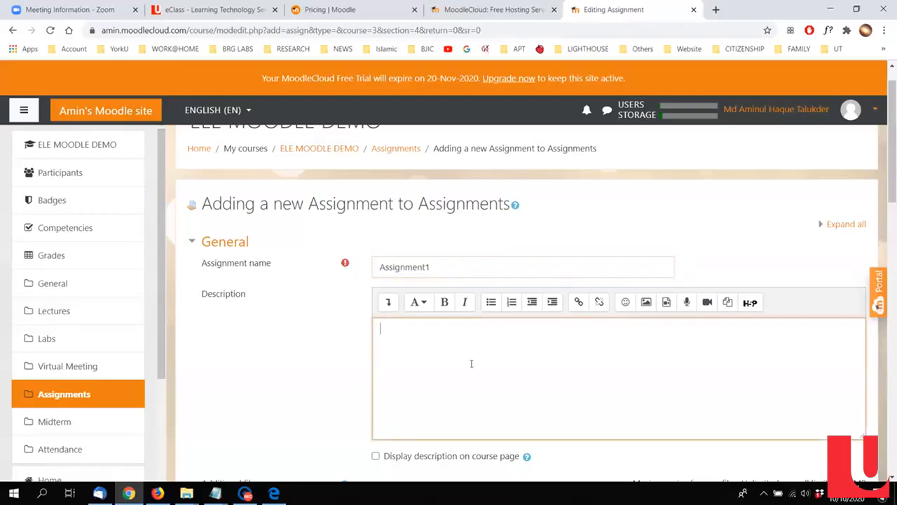
{"action": "key", "text": "ctrl+v"}
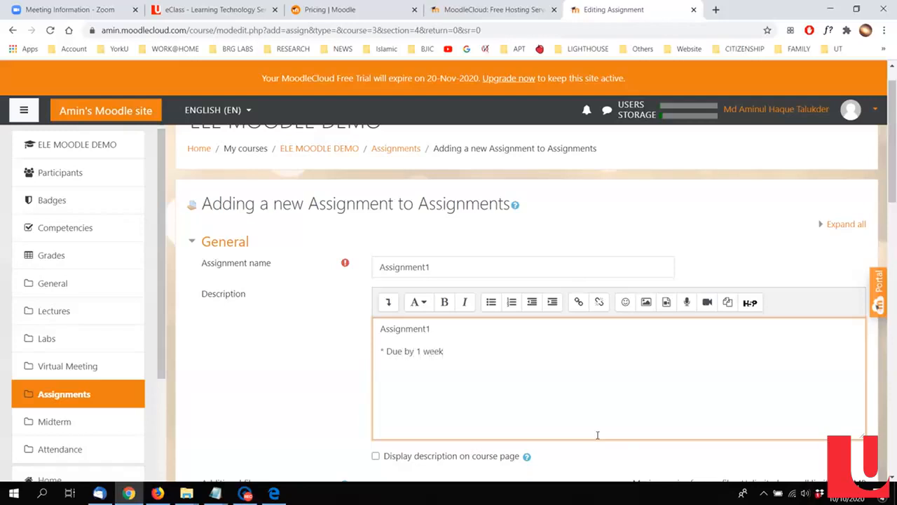
{"action": "scroll", "coordinate": [532, 407], "scroll_direction": "down", "scroll_amount": 1}
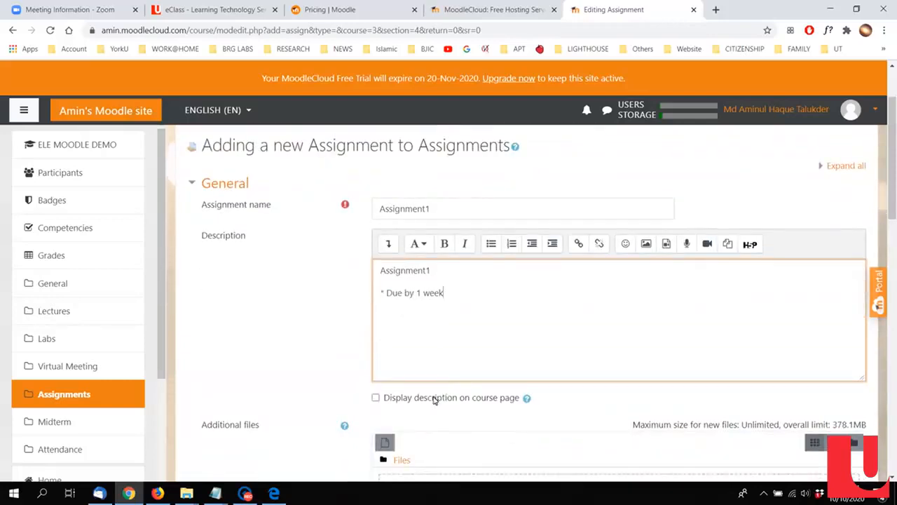
{"action": "left_click", "coordinate": [434, 397]}
Step: Upload ASSIGNMENT1.pdf from the computer as an additional file of the assignment
{"action": "scroll", "coordinate": [351, 371], "scroll_direction": "down", "scroll_amount": 1}
{"action": "scroll", "coordinate": [282, 351], "scroll_direction": "down", "scroll_amount": 2}
{"action": "left_click", "coordinate": [619, 321]}
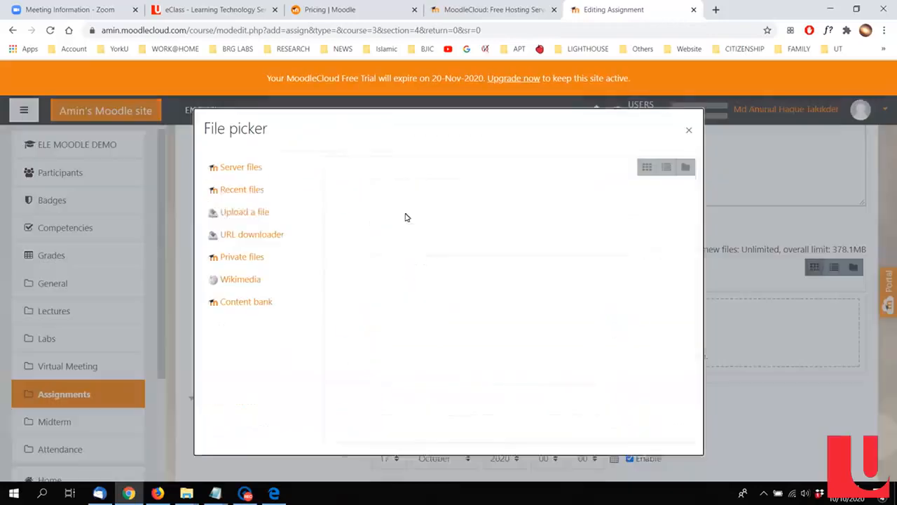
{"action": "left_click", "coordinate": [371, 226]}
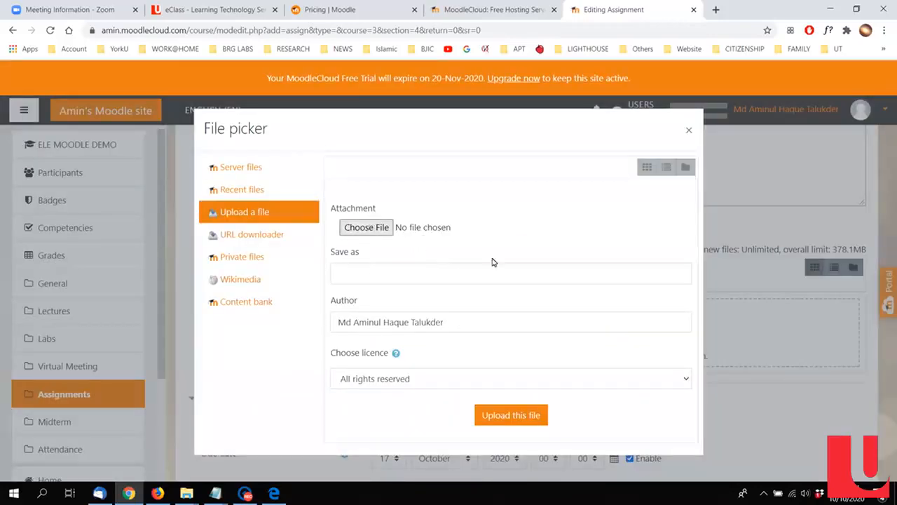
{"action": "left_click", "coordinate": [403, 229]}
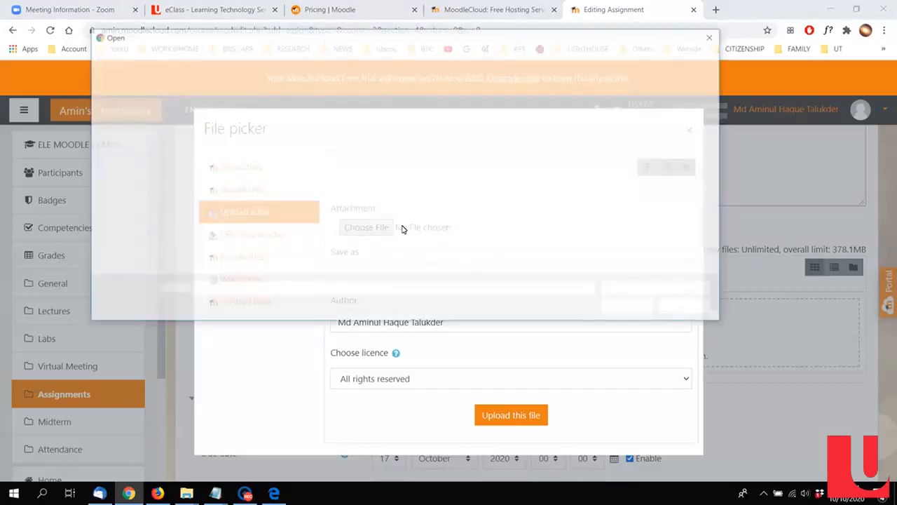
{"action": "double_click", "coordinate": [288, 110]}
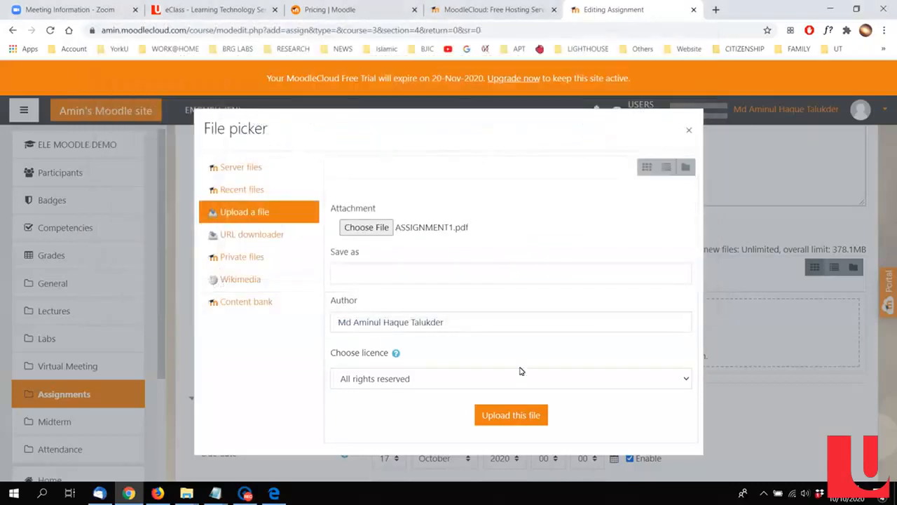
{"action": "left_click", "coordinate": [517, 413]}
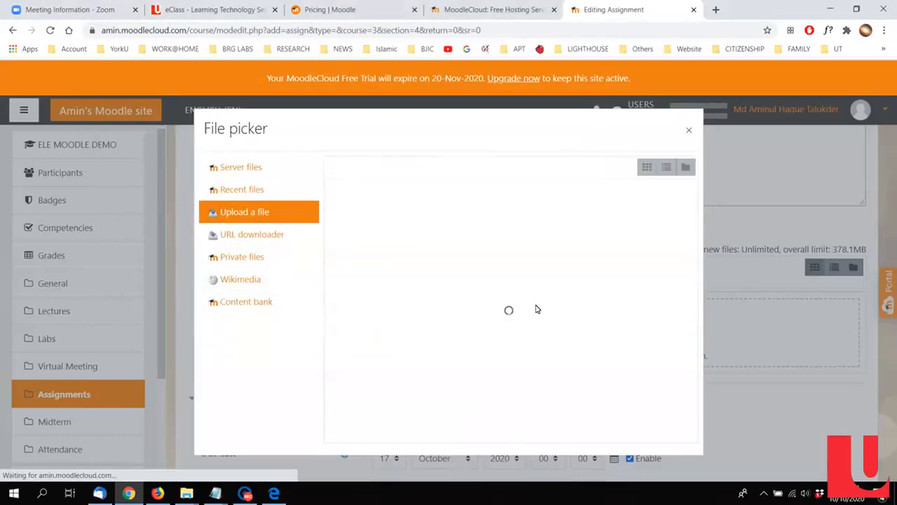
{"action": "scroll", "coordinate": [536, 309], "scroll_direction": "down", "scroll_amount": 3}
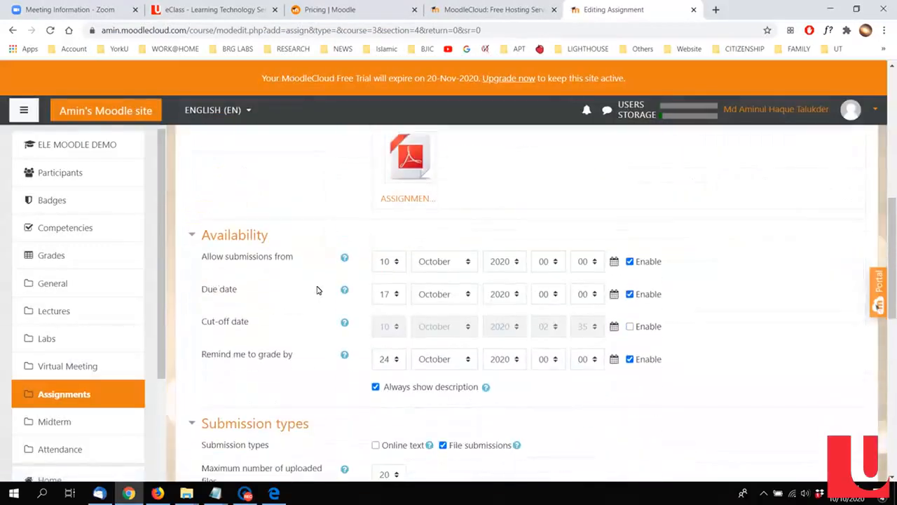
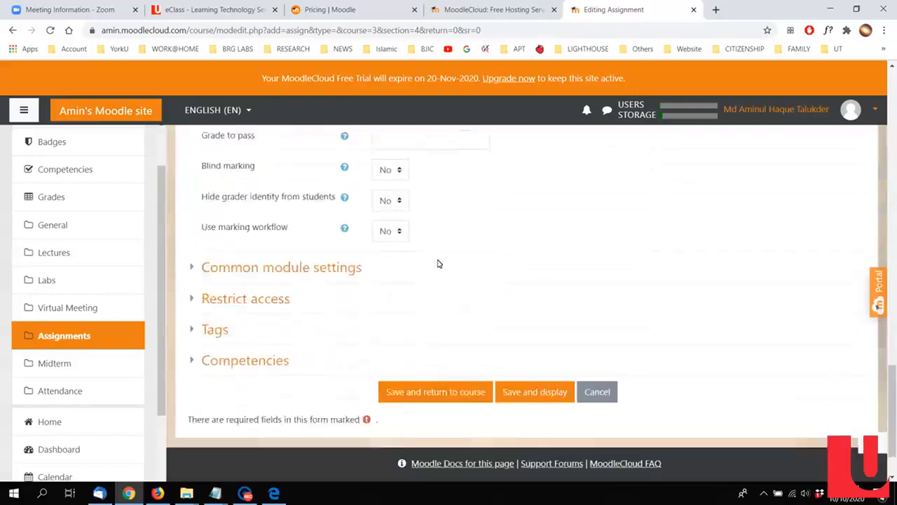
Step: Save the assignment back to the course page and add a new Quiz activity to the Midterm section
{"action": "left_click", "coordinate": [441, 321]}
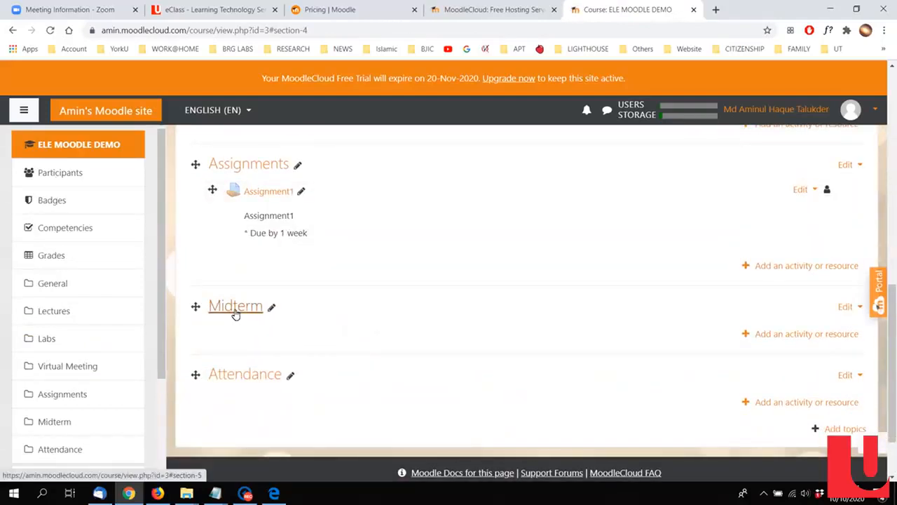
{"action": "left_click", "coordinate": [841, 335]}
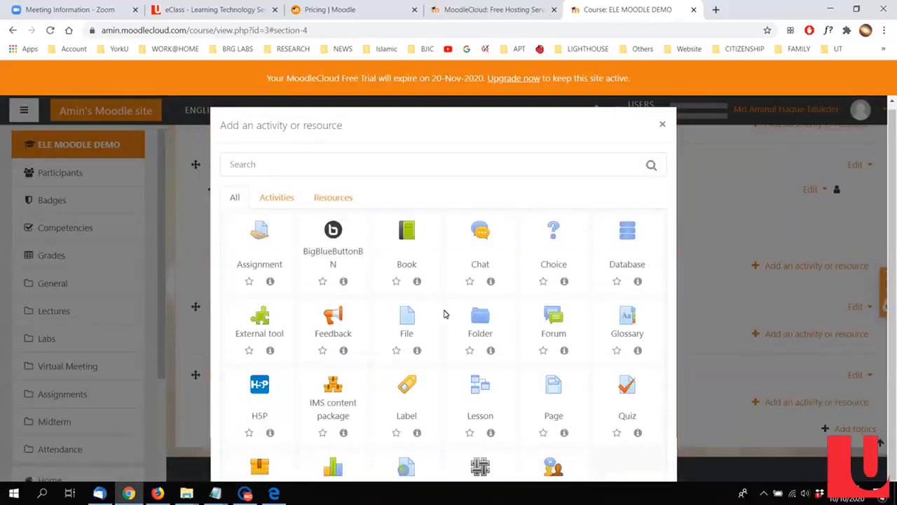
{"action": "scroll", "coordinate": [613, 384], "scroll_direction": "down", "scroll_amount": 1}
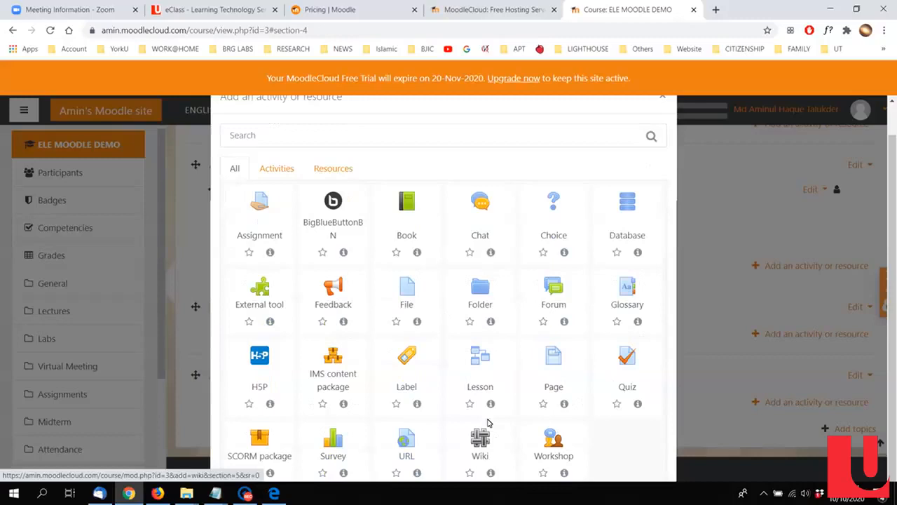
{"action": "left_click", "coordinate": [633, 367]}
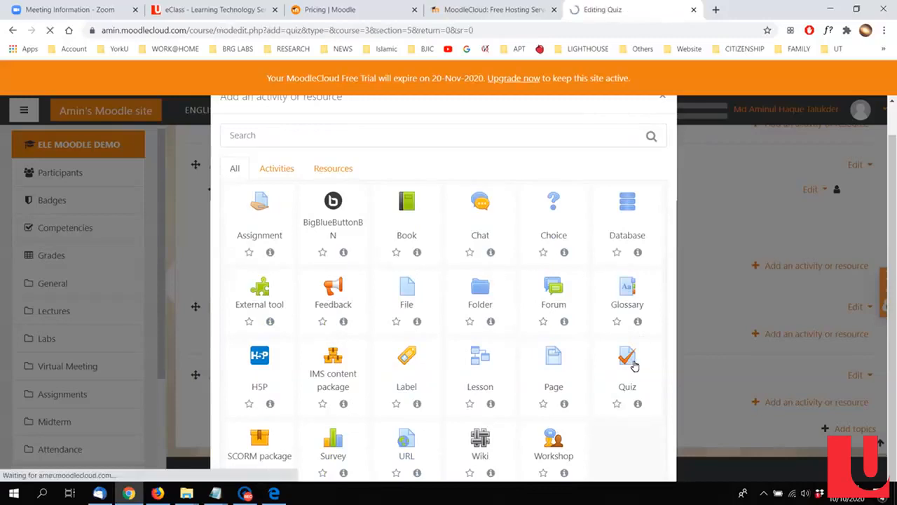
Step: Name the new quiz "Midterm"
{"action": "scroll", "coordinate": [598, 288], "scroll_direction": "down", "scroll_amount": 1}
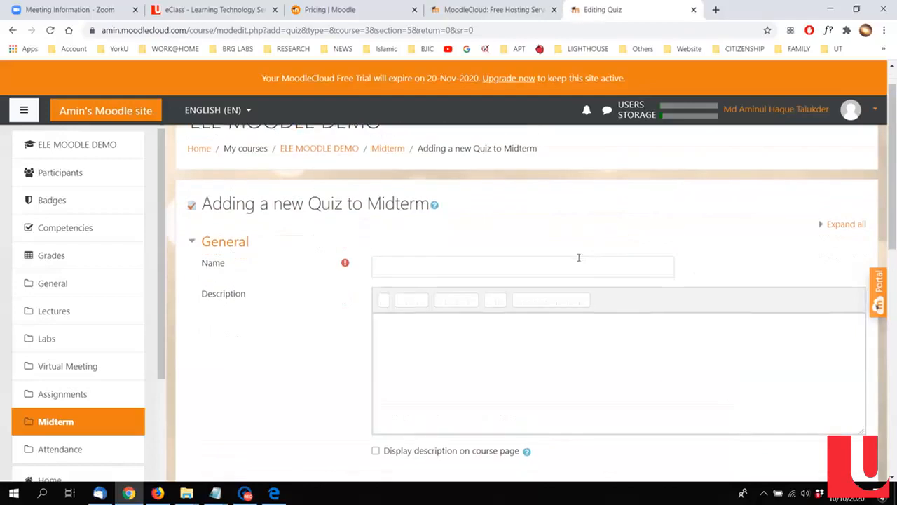
{"action": "left_click", "coordinate": [471, 256]}
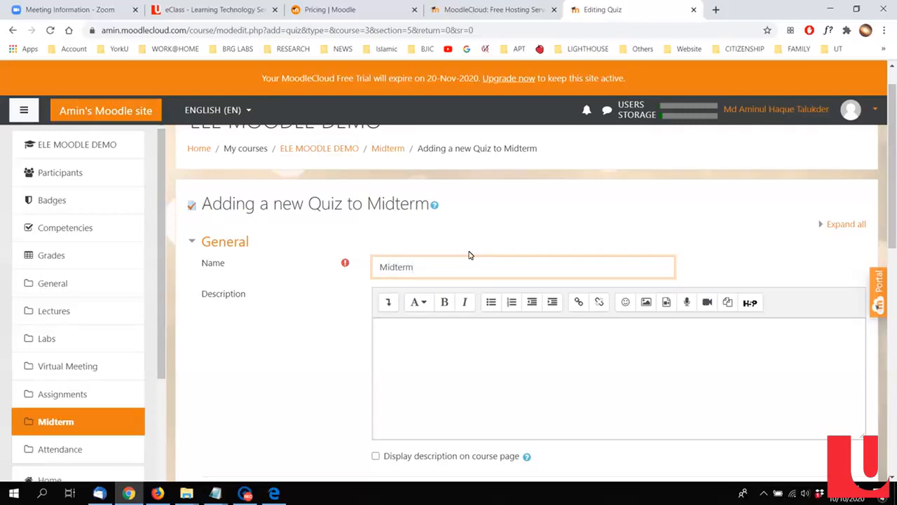
Step: Copy the quiz name into the description, add the line "* No cheat sheets", and enable displaying the description on the course page
{"action": "scroll", "coordinate": [471, 259], "scroll_direction": "down", "scroll_amount": 3}
{"action": "left_click_drag", "start_coordinate": [431, 154], "coordinate": [325, 156]}
{"action": "key", "text": "ctrl+c"}
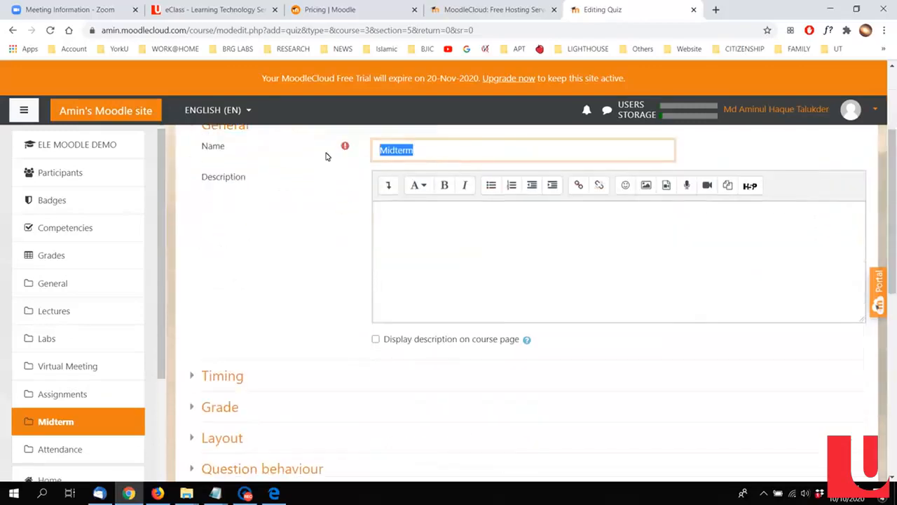
{"action": "left_click", "coordinate": [434, 258]}
{"action": "key", "text": "ctrl+v"}
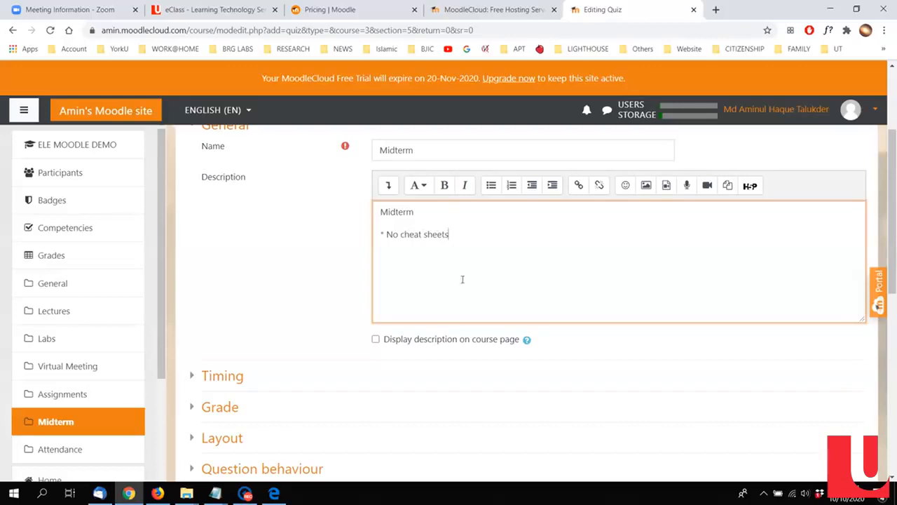
{"action": "left_click", "coordinate": [444, 340]}
Step: Enable the quiz's opening date in the timing settings and set its month to November
{"action": "scroll", "coordinate": [444, 340], "scroll_direction": "down", "scroll_amount": 3}
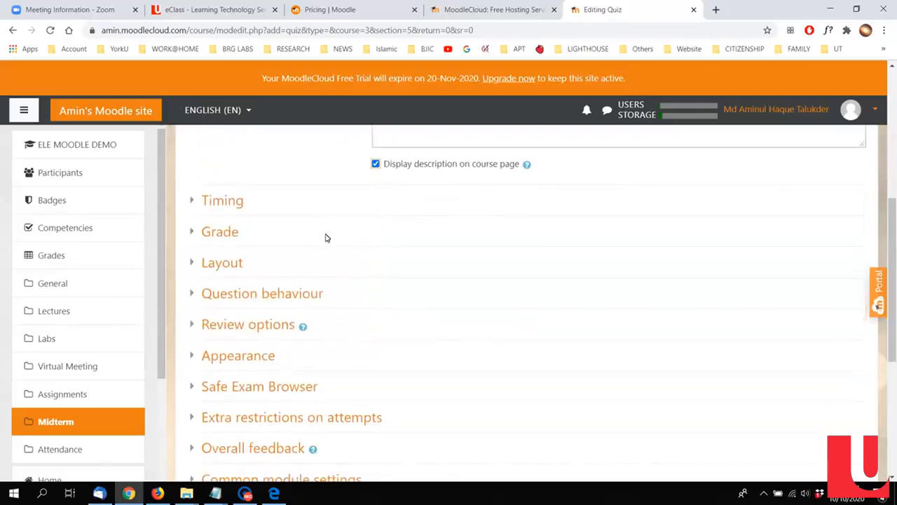
{"action": "left_click", "coordinate": [221, 204]}
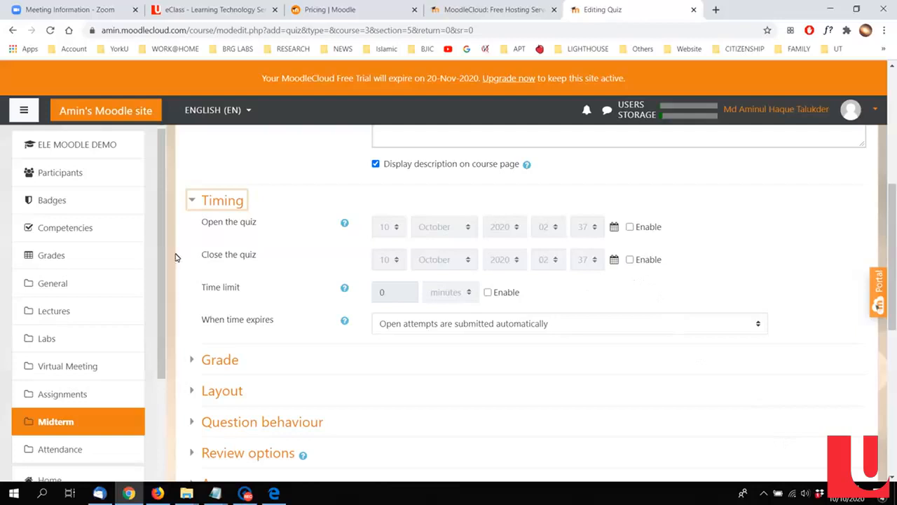
{"action": "left_click", "coordinate": [630, 227]}
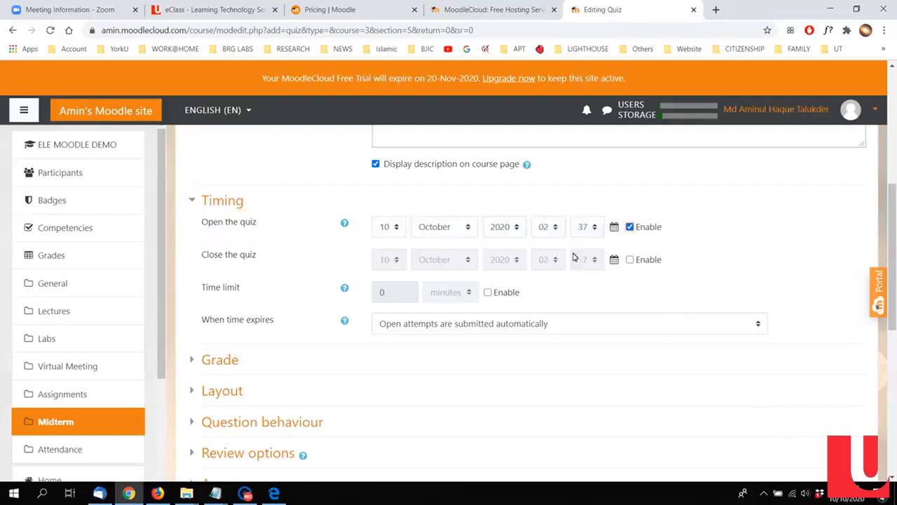
{"action": "left_click", "coordinate": [388, 235]}
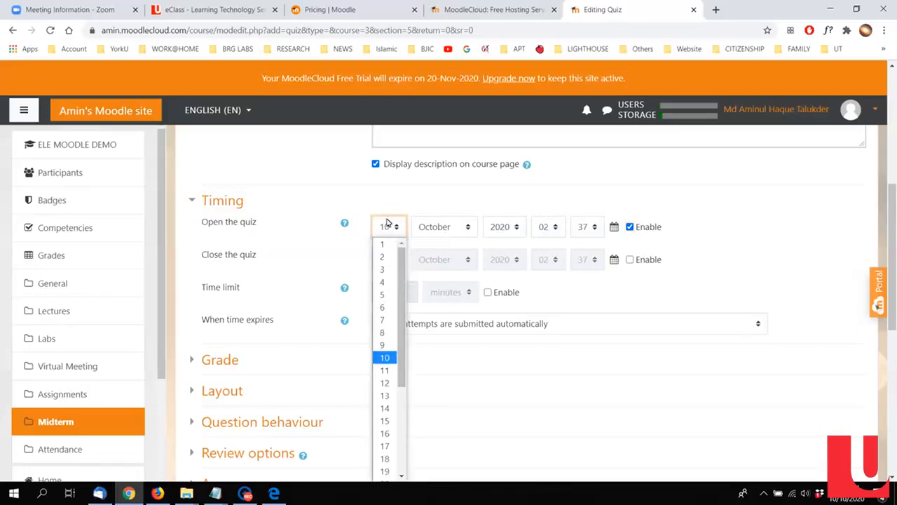
{"action": "left_click", "coordinate": [429, 236]}
{"action": "left_click", "coordinate": [428, 234]}
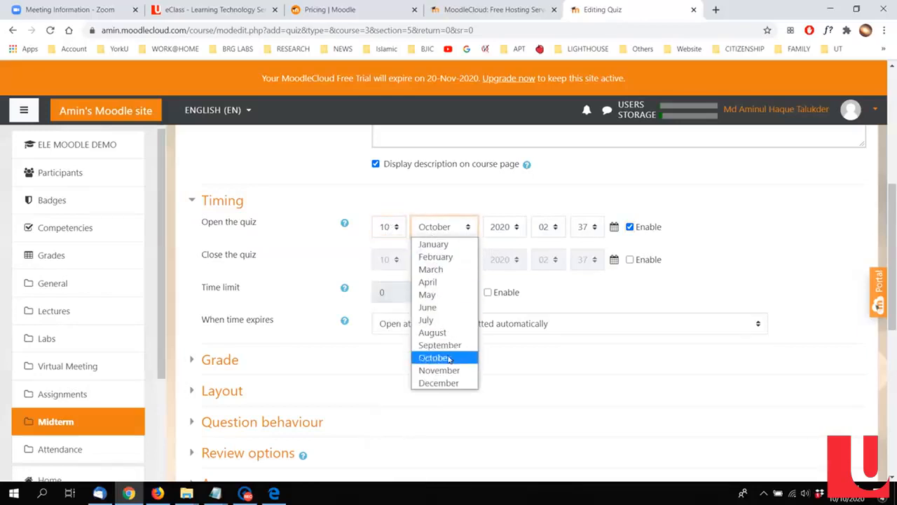
{"action": "left_click", "coordinate": [713, 290]}
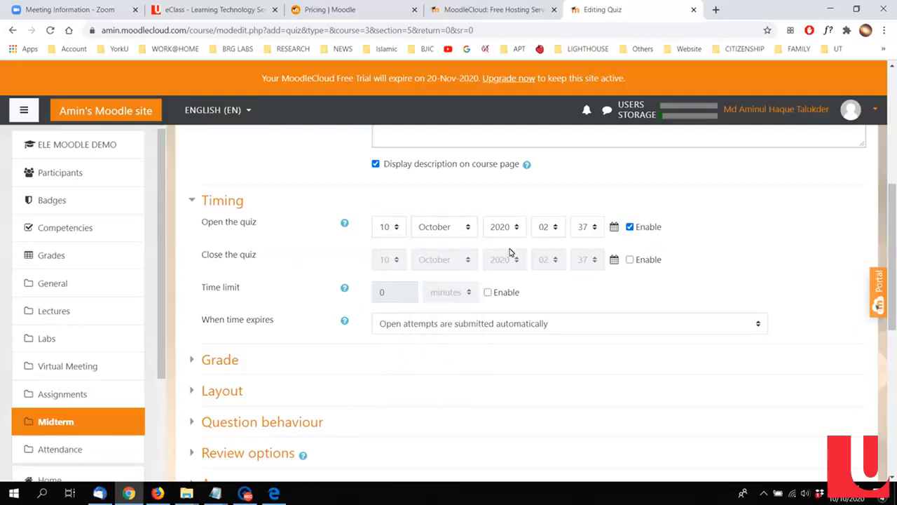
{"action": "left_click", "coordinate": [435, 228]}
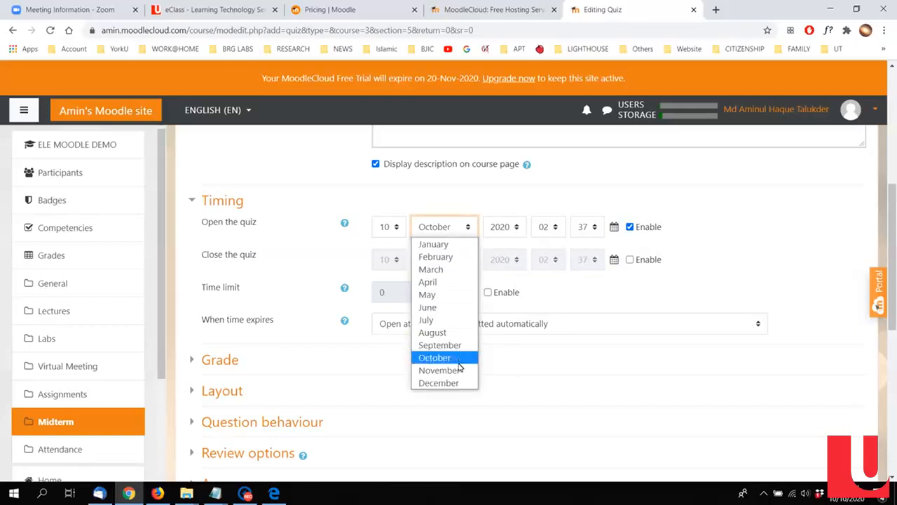
{"action": "left_click", "coordinate": [460, 369]}
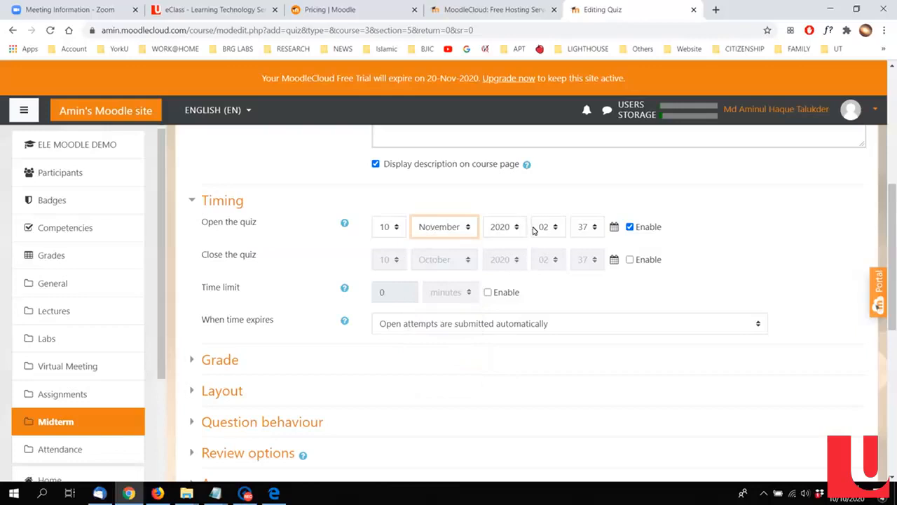
Step: Set the minutes of the quiz's opening time to 00
{"action": "left_click", "coordinate": [554, 231]}
{"action": "left_click", "coordinate": [555, 233]}
{"action": "left_click", "coordinate": [593, 232]}
{"action": "scroll", "coordinate": [581, 283], "scroll_direction": "up", "scroll_amount": 5}
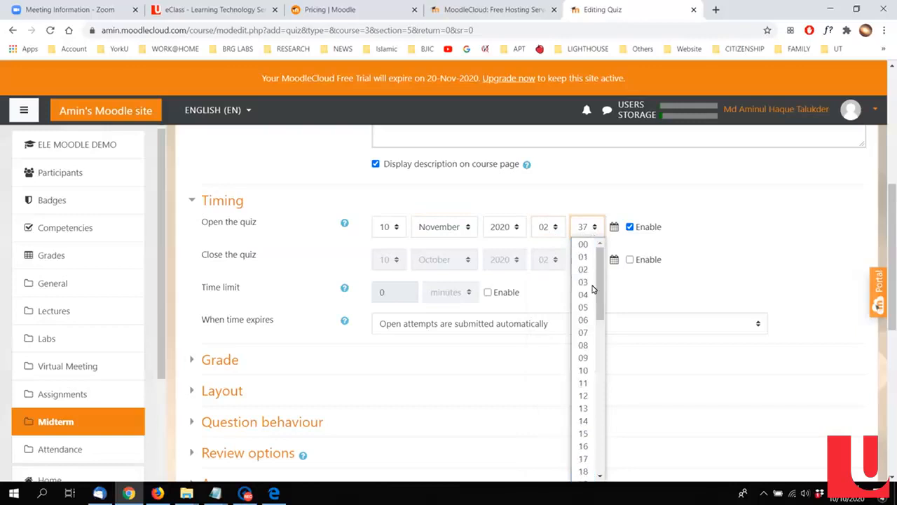
{"action": "left_click", "coordinate": [583, 244]}
Step: Enable the quiz's closing date and set its month to November and its hour to 17
{"action": "left_click", "coordinate": [646, 261]}
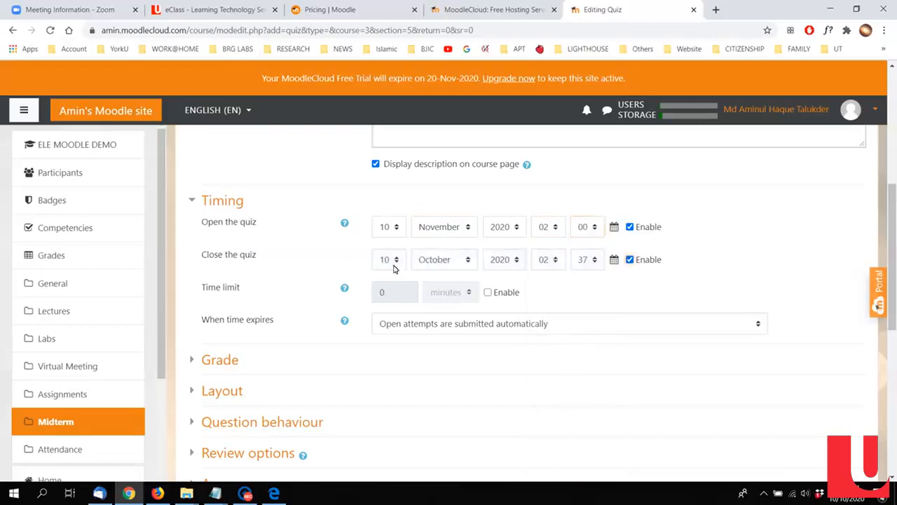
{"action": "left_click", "coordinate": [453, 260]}
{"action": "left_click", "coordinate": [440, 403]}
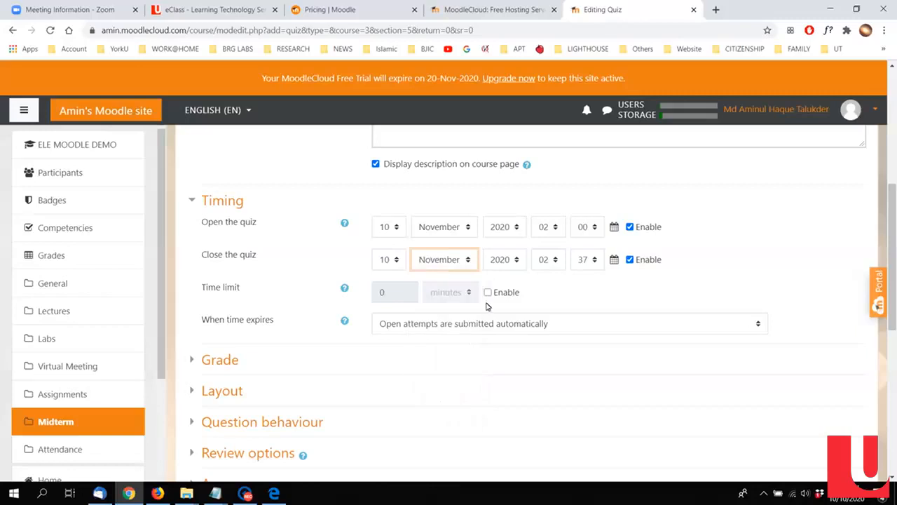
{"action": "left_click", "coordinate": [551, 258]}
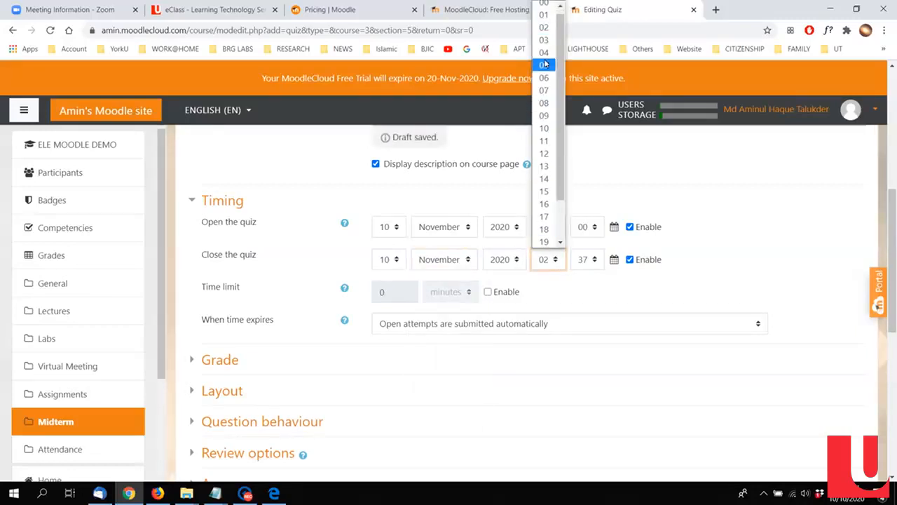
{"action": "left_click", "coordinate": [544, 70]}
{"action": "left_click", "coordinate": [542, 260]}
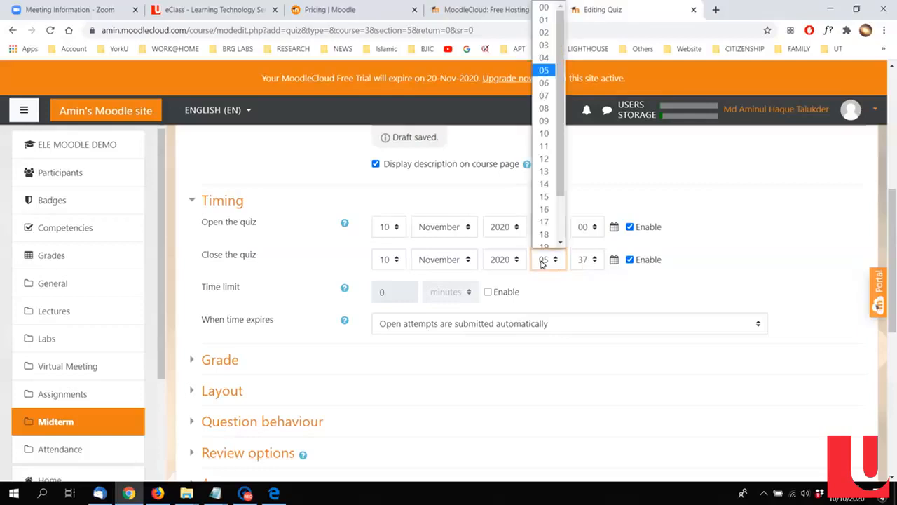
{"action": "left_click", "coordinate": [543, 216]}
Step: Set the hour of the quiz's opening time to 14
{"action": "left_click", "coordinate": [544, 229]}
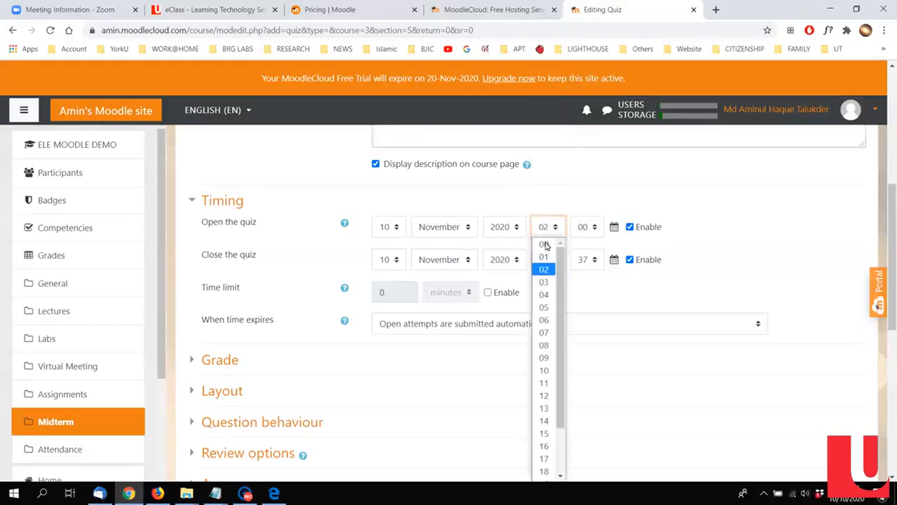
{"action": "left_click", "coordinate": [544, 349]}
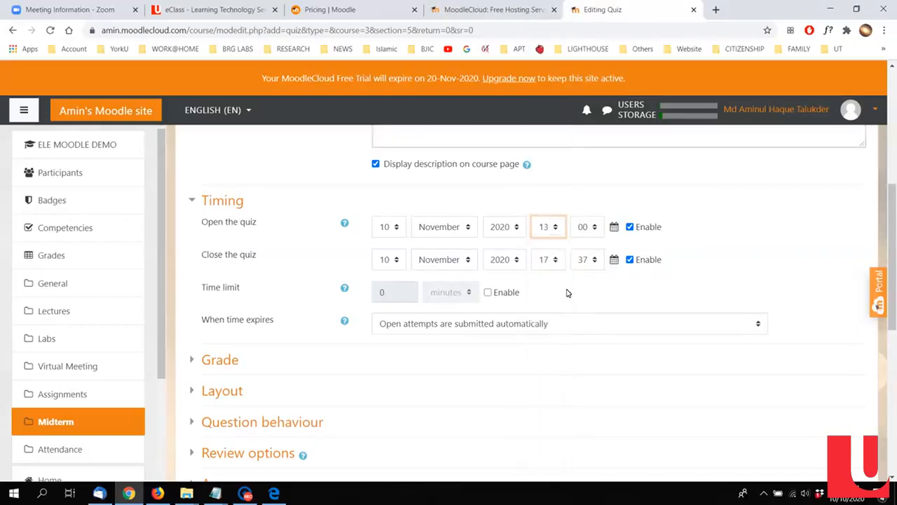
{"action": "left_click", "coordinate": [549, 229]}
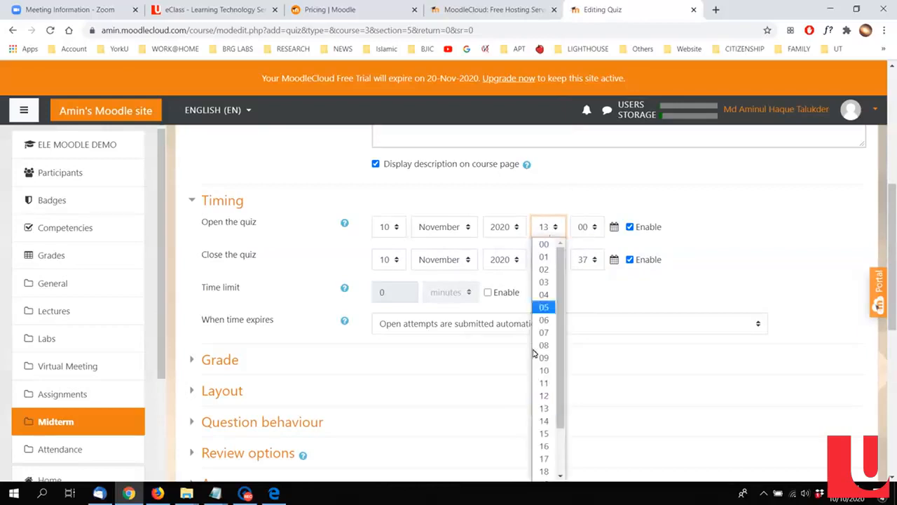
{"action": "left_click", "coordinate": [543, 420]}
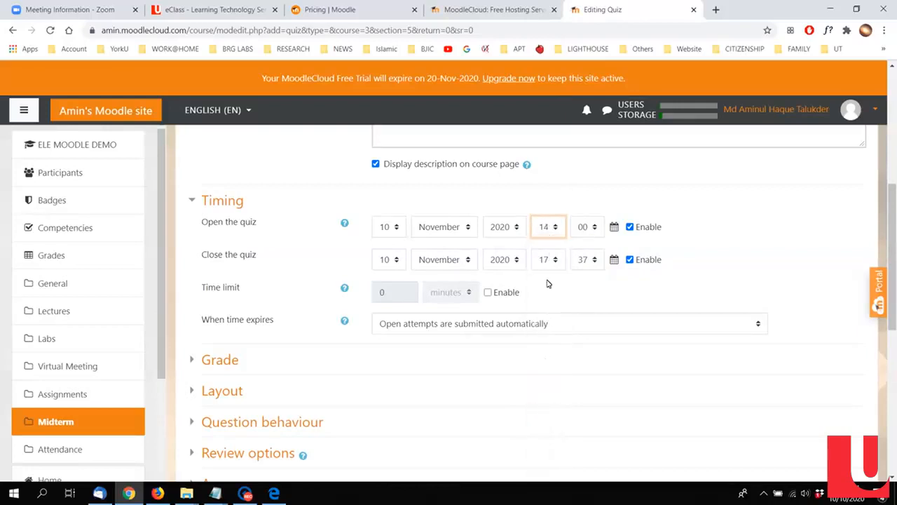
Step: Set the minutes of the quiz's closing time to 00
{"action": "left_click", "coordinate": [583, 261]}
{"action": "scroll", "coordinate": [588, 147], "scroll_direction": "up", "scroll_amount": 5}
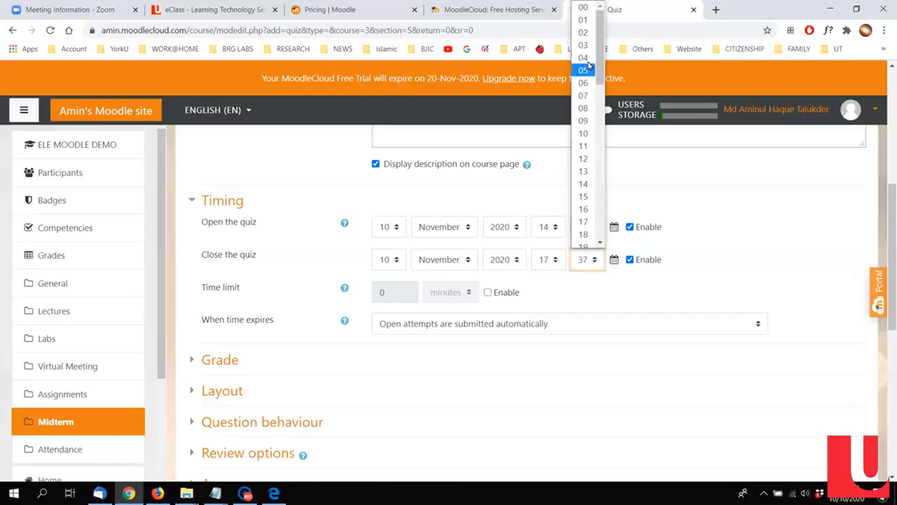
{"action": "left_click", "coordinate": [583, 7]}
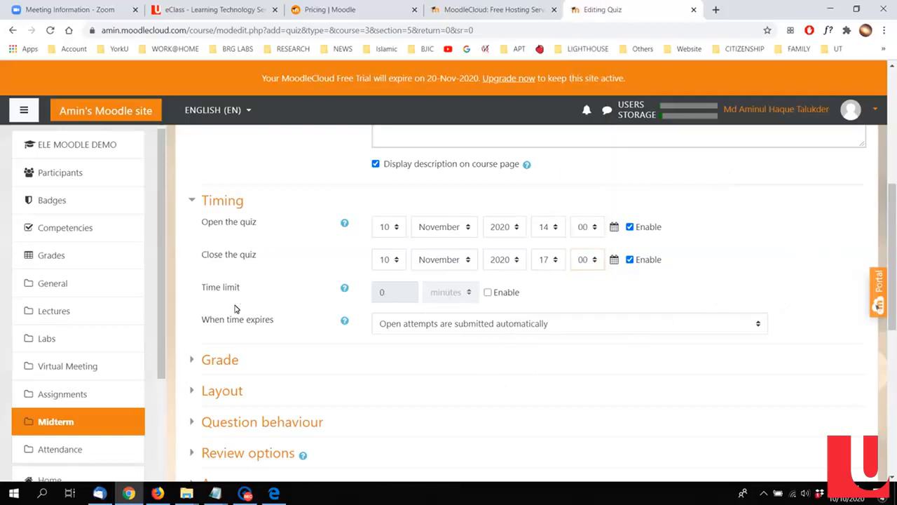
Step: Enable the quiz's time limit and set it to 180 minutes
{"action": "left_click", "coordinate": [488, 292]}
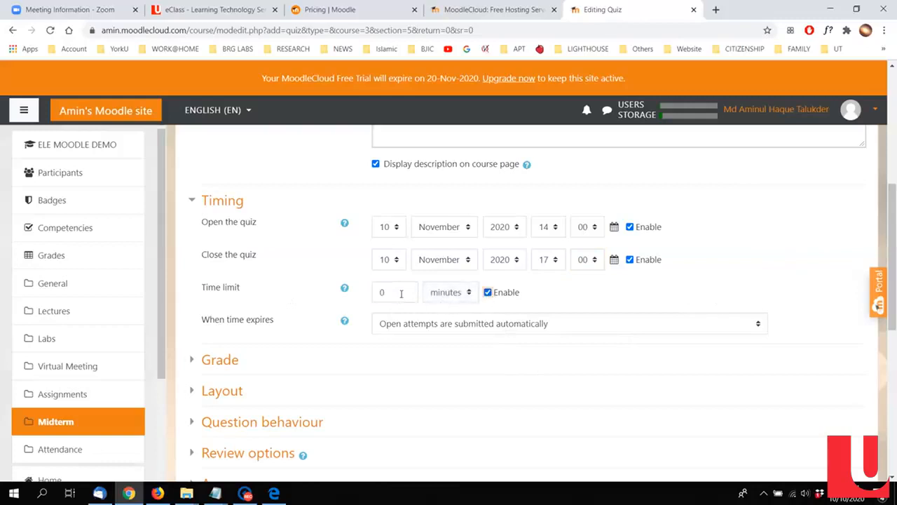
{"action": "left_click_drag", "start_coordinate": [386, 293], "coordinate": [369, 296]}
{"action": "left_click", "coordinate": [792, 314]}
Step: Look over the quiz's grade settings and set the layout's new page option to "Never, all questions on one page"
{"action": "scroll", "coordinate": [792, 313], "scroll_direction": "down", "scroll_amount": 2}
{"action": "left_click", "coordinate": [220, 242]}
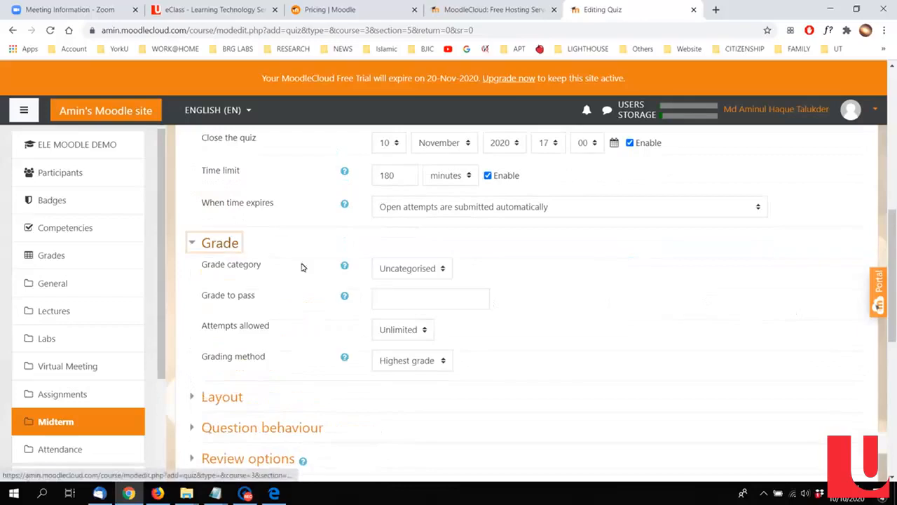
{"action": "left_click", "coordinate": [425, 268]}
{"action": "left_click", "coordinate": [531, 284]}
{"action": "scroll", "coordinate": [533, 282], "scroll_direction": "down", "scroll_amount": 2}
{"action": "left_click", "coordinate": [224, 281]}
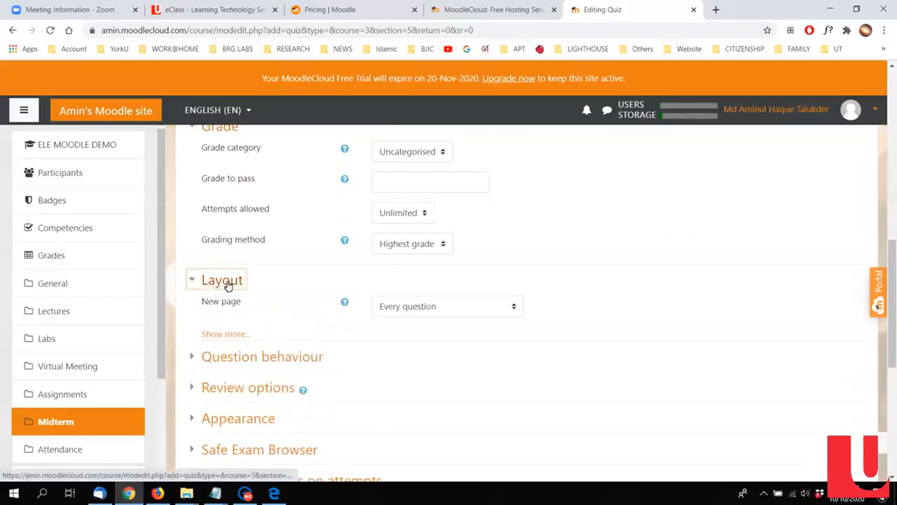
{"action": "left_click", "coordinate": [442, 307]}
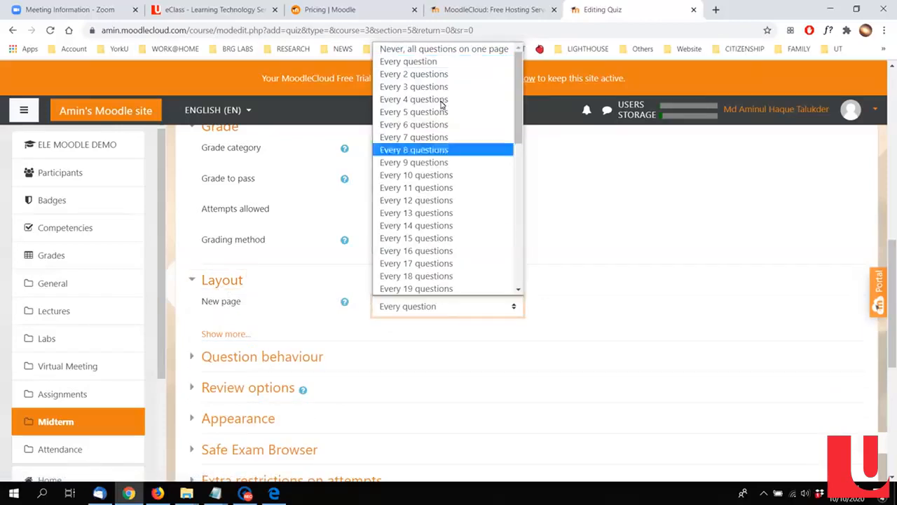
{"action": "left_click", "coordinate": [442, 50]}
Step: Examine the quiz's question behaviour settings and review options
{"action": "scroll", "coordinate": [631, 280], "scroll_direction": "down", "scroll_amount": 3}
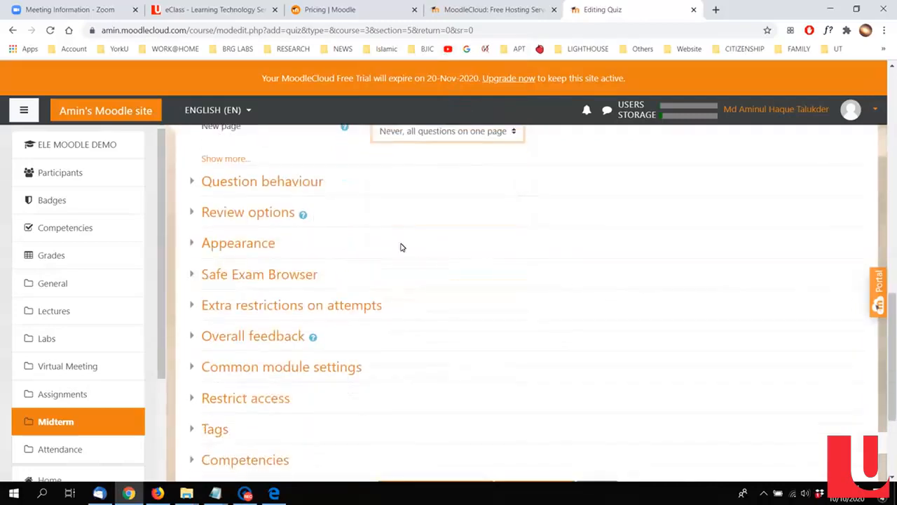
{"action": "left_click", "coordinate": [298, 181]}
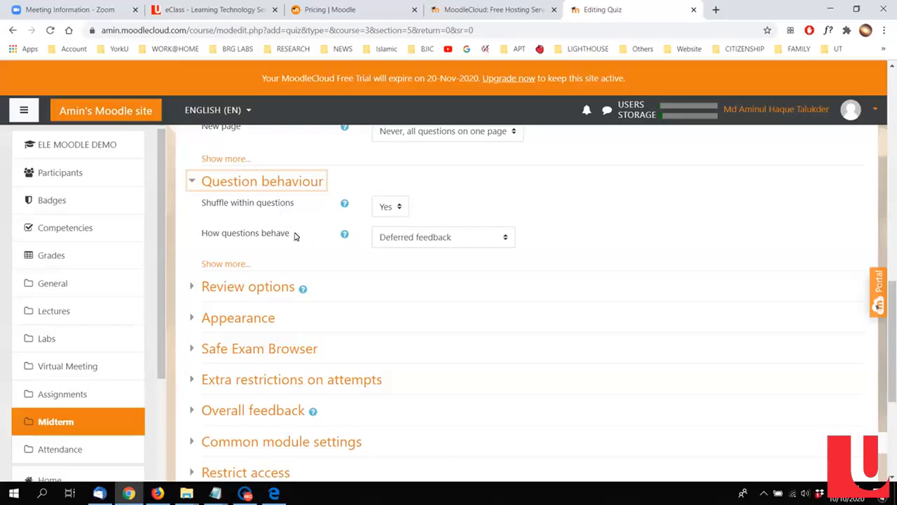
{"action": "scroll", "coordinate": [452, 279], "scroll_direction": "down", "scroll_amount": 1}
{"action": "left_click", "coordinate": [273, 232]}
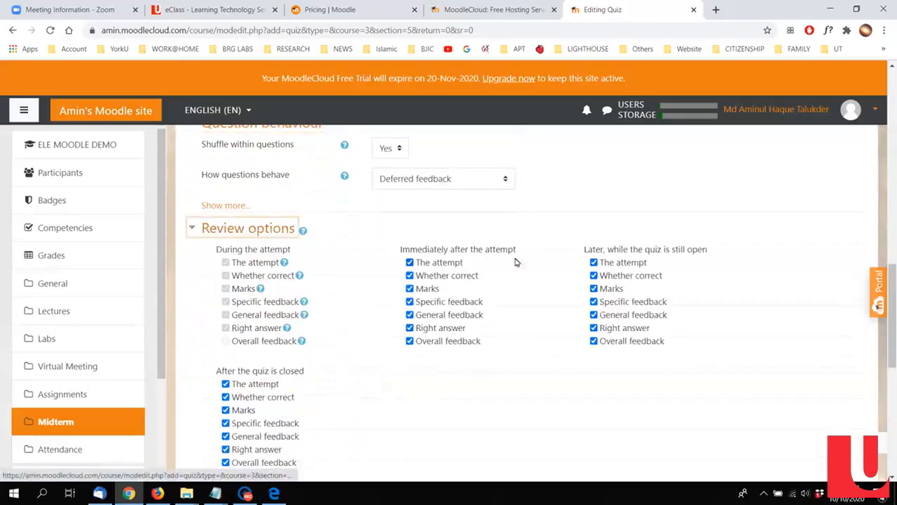
{"action": "scroll", "coordinate": [598, 316], "scroll_direction": "down", "scroll_amount": 2}
{"action": "scroll", "coordinate": [293, 254], "scroll_direction": "down", "scroll_amount": 3}
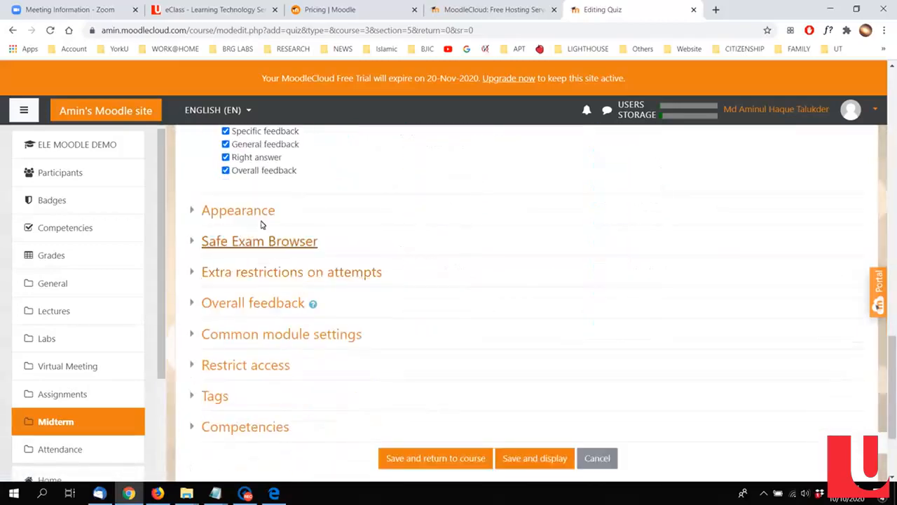
Step: Look over the quiz's appearance, Safe Exam Browser and extra restriction settings, and save the quiz, returning to the course
{"action": "left_click", "coordinate": [267, 211]}
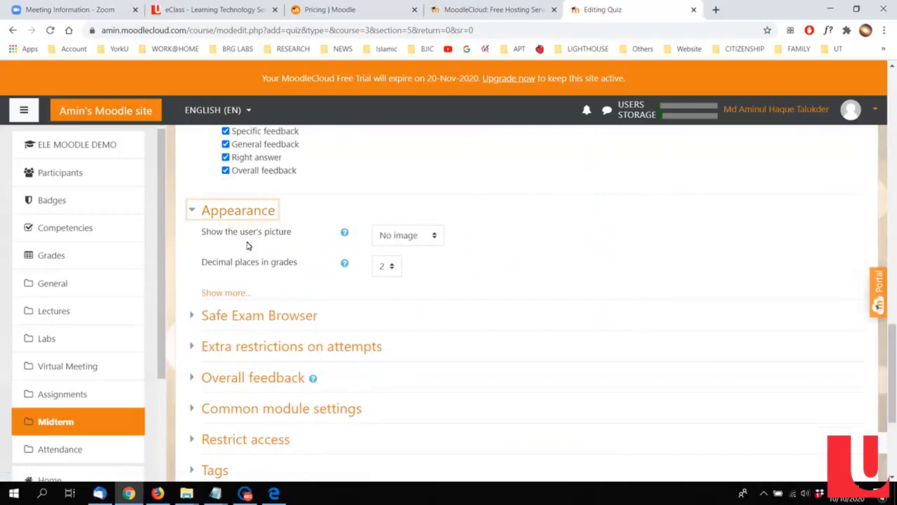
{"action": "scroll", "coordinate": [411, 266], "scroll_direction": "down", "scroll_amount": 2}
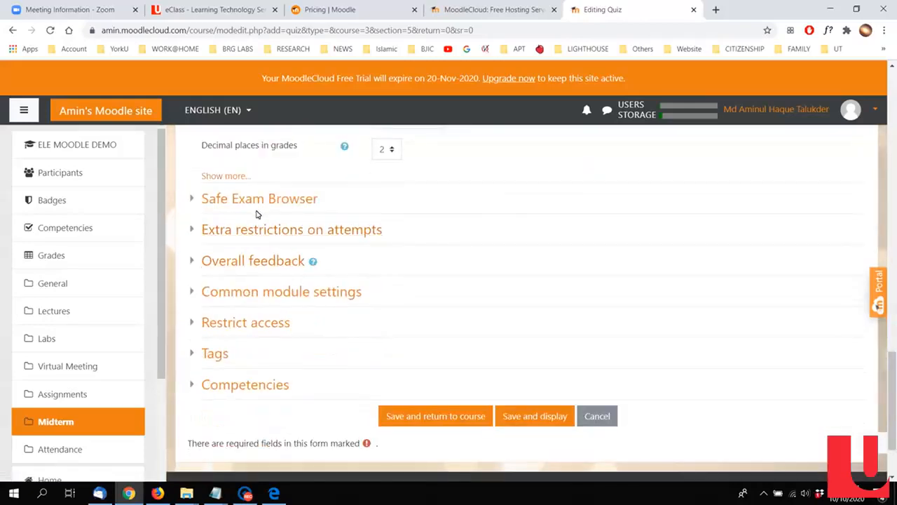
{"action": "left_click", "coordinate": [297, 203]}
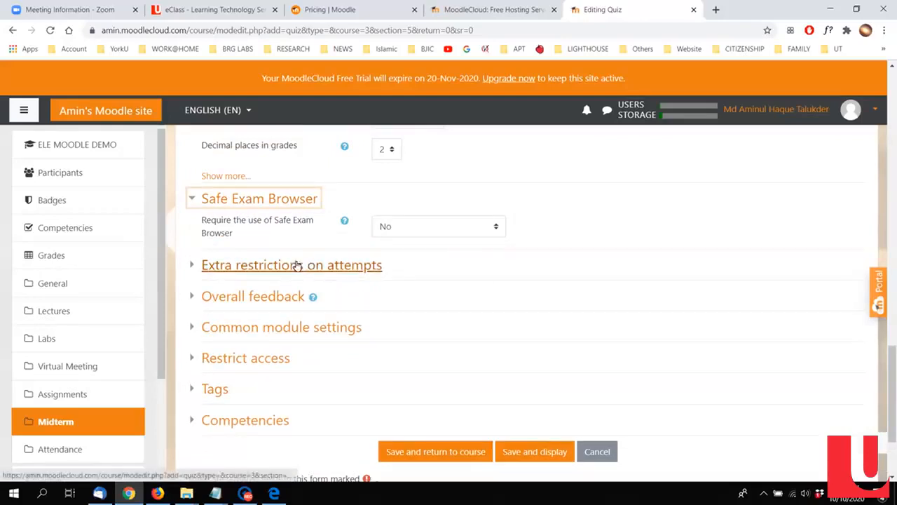
{"action": "left_click", "coordinate": [265, 267]}
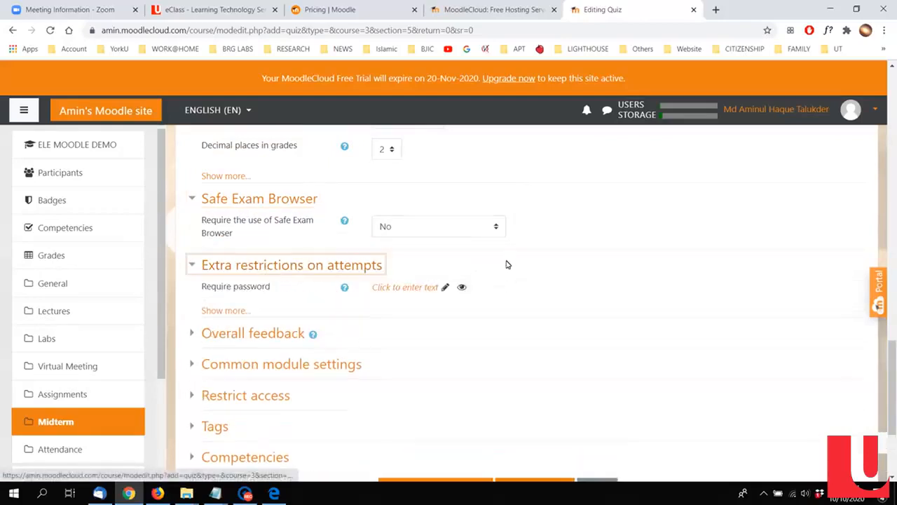
{"action": "scroll", "coordinate": [507, 264], "scroll_direction": "down", "scroll_amount": 1}
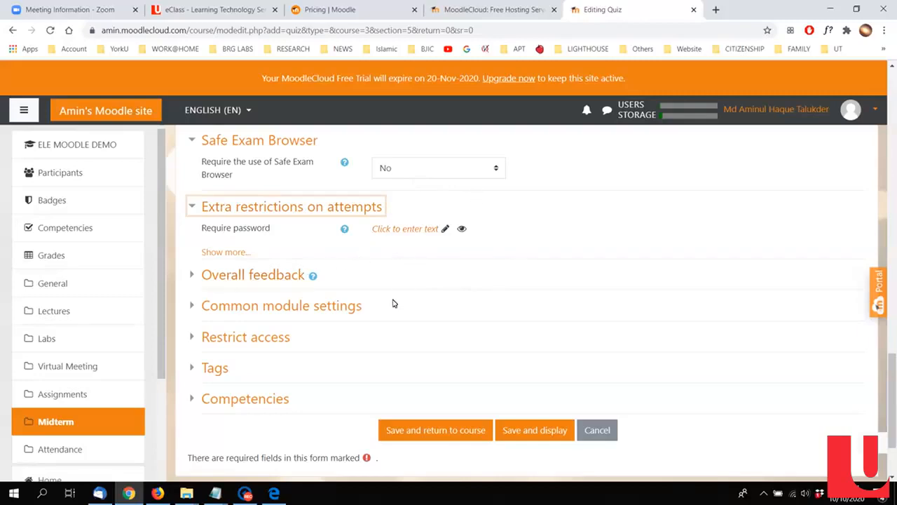
{"action": "scroll", "coordinate": [392, 302], "scroll_direction": "down", "scroll_amount": 1}
{"action": "left_click", "coordinate": [463, 377]}
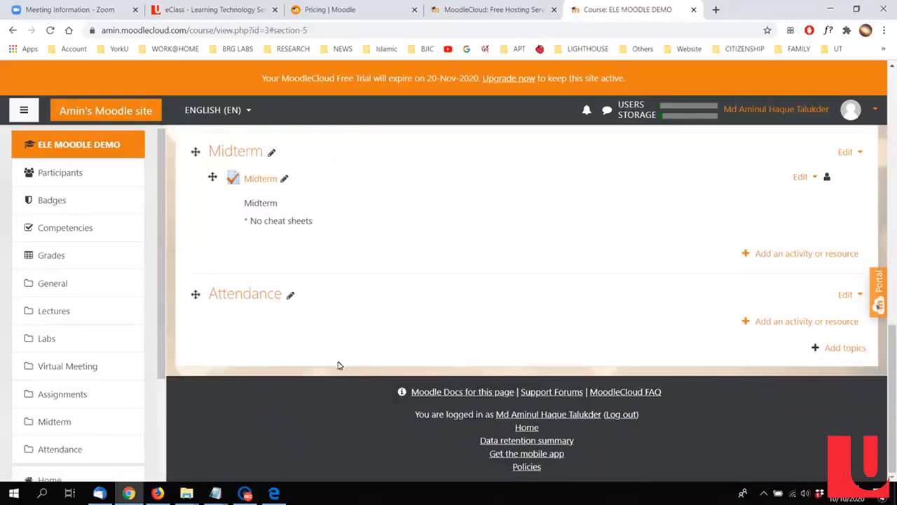
Step: Turn off editing for the ELE MOODLE DEMO course and look over its sections from Announcements to Attendance
{"action": "scroll", "coordinate": [383, 308], "scroll_direction": "up", "scroll_amount": 1}
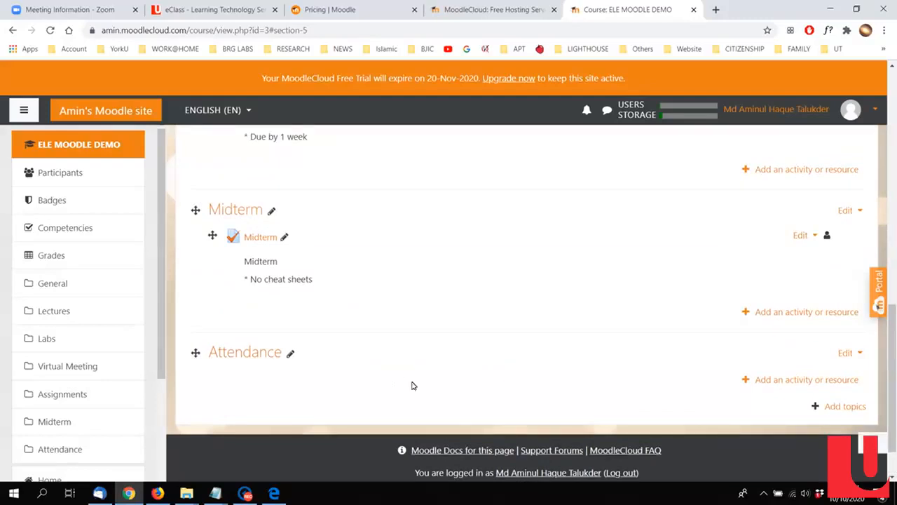
{"action": "scroll", "coordinate": [428, 395], "scroll_direction": "up", "scroll_amount": 3}
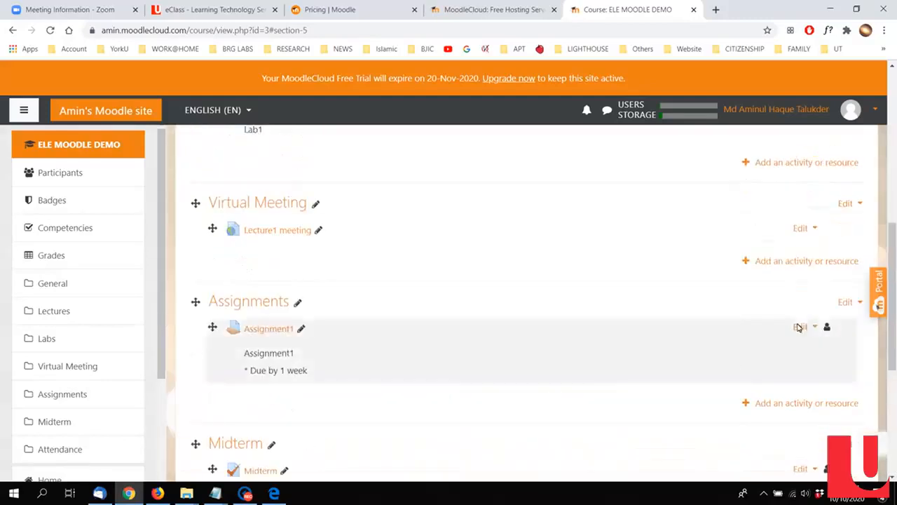
{"action": "scroll", "coordinate": [799, 326], "scroll_direction": "up", "scroll_amount": 6}
{"action": "left_click", "coordinate": [827, 186]}
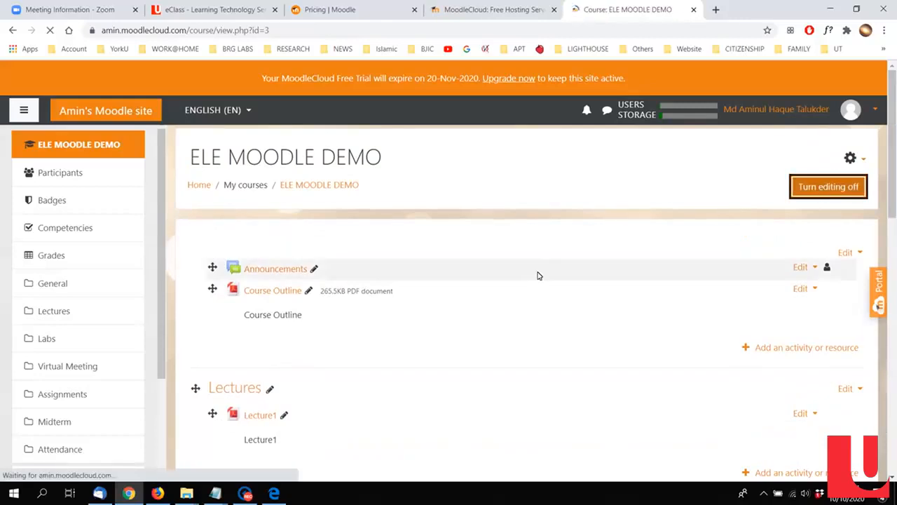
{"action": "scroll", "coordinate": [522, 274], "scroll_direction": "down", "scroll_amount": 10}
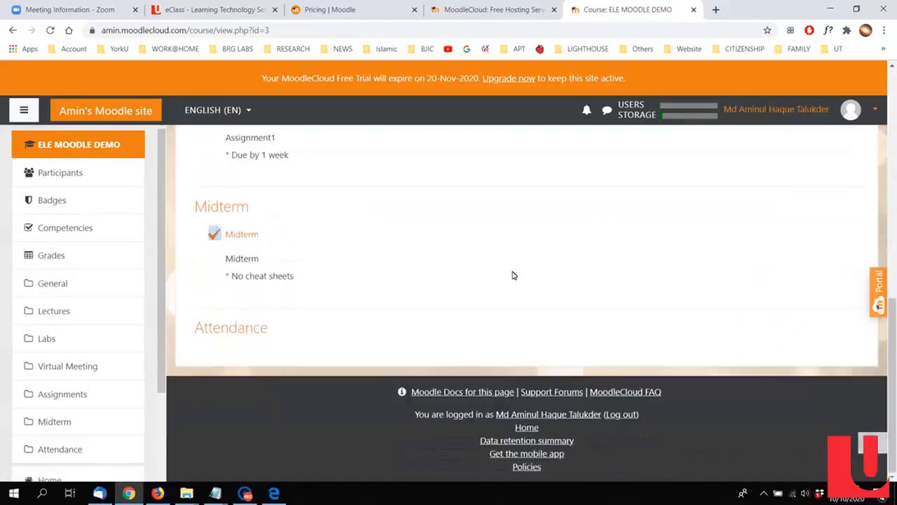
{"action": "scroll", "coordinate": [513, 275], "scroll_direction": "up", "scroll_amount": 10}
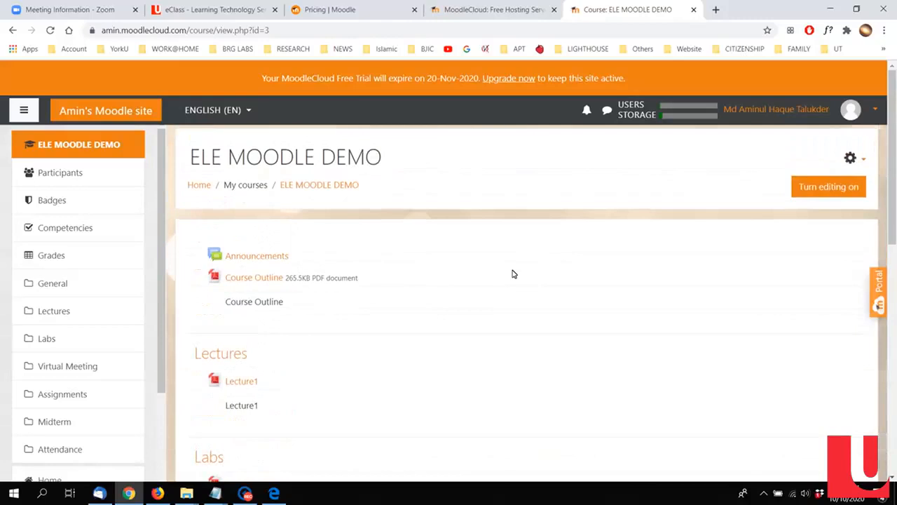
{"action": "scroll", "coordinate": [423, 290], "scroll_direction": "down", "scroll_amount": 3}
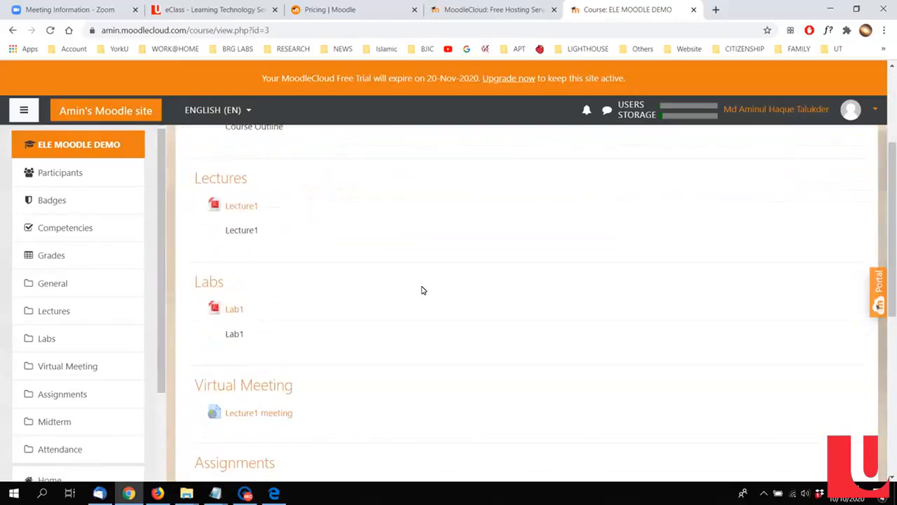
{"action": "scroll", "coordinate": [423, 290], "scroll_direction": "up", "scroll_amount": 3}
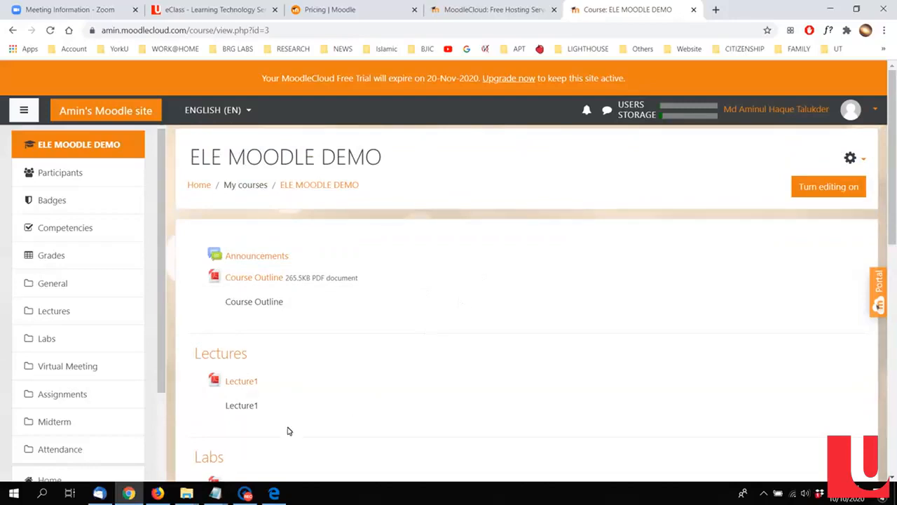
Step: Switch to Firefox and log in to the Moodle site with the test account's username and password
{"action": "left_click", "coordinate": [152, 495]}
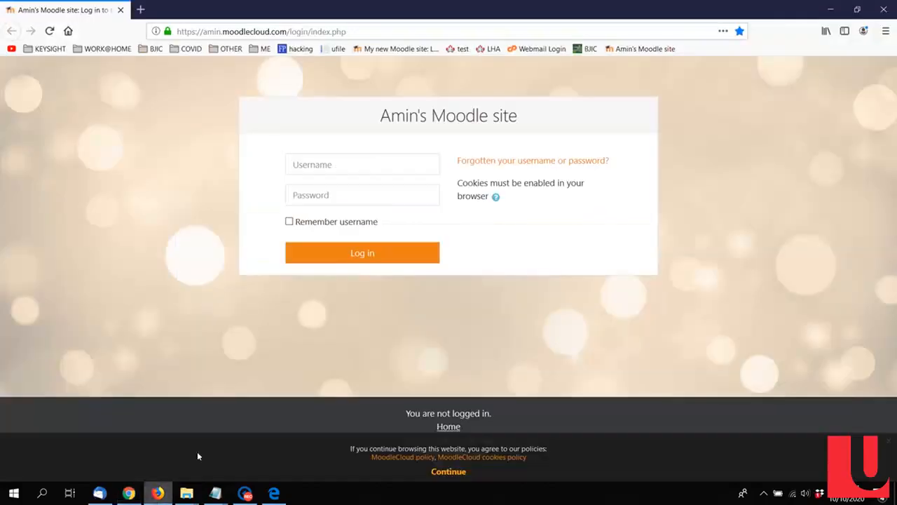
{"action": "left_click", "coordinate": [358, 172]}
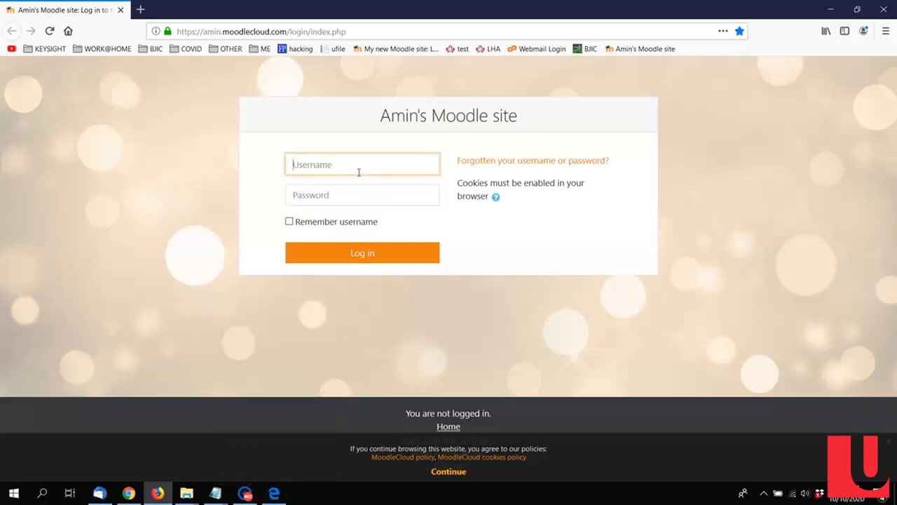
{"action": "type", "text": "testuser"}
{"action": "key", "text": "Tab"}
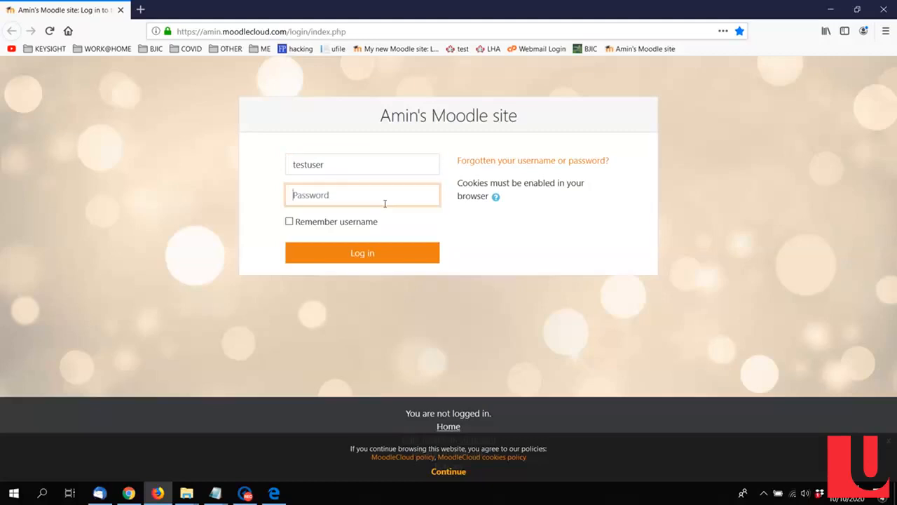
{"action": "type", "text": "••••••"}
{"action": "left_click", "coordinate": [390, 251]}
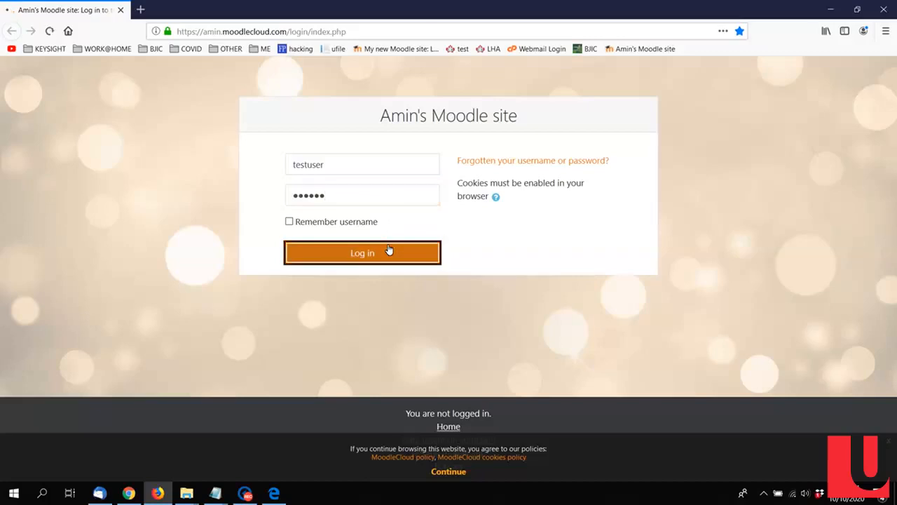
{"action": "left_click", "coordinate": [401, 298]}
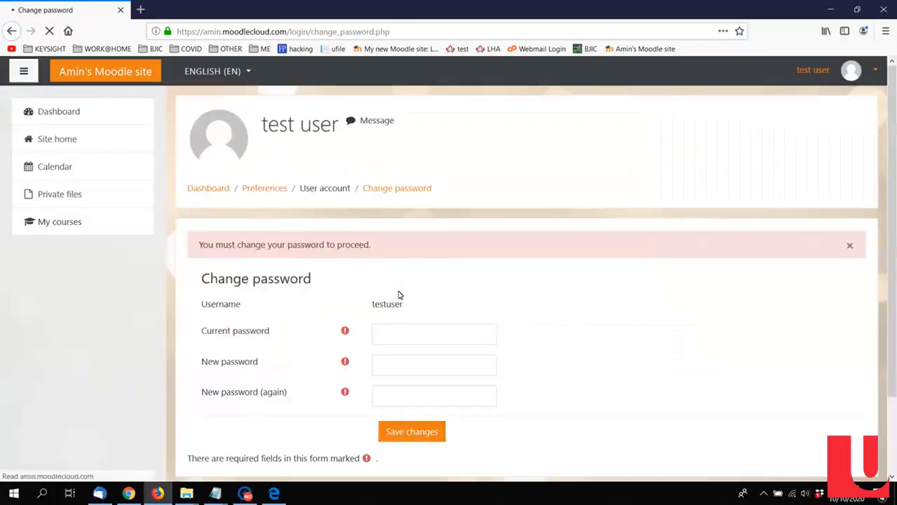
Step: Enter the test account's current password and a new password twice, save the change, and continue
{"action": "scroll", "coordinate": [455, 288], "scroll_direction": "down", "scroll_amount": 2}
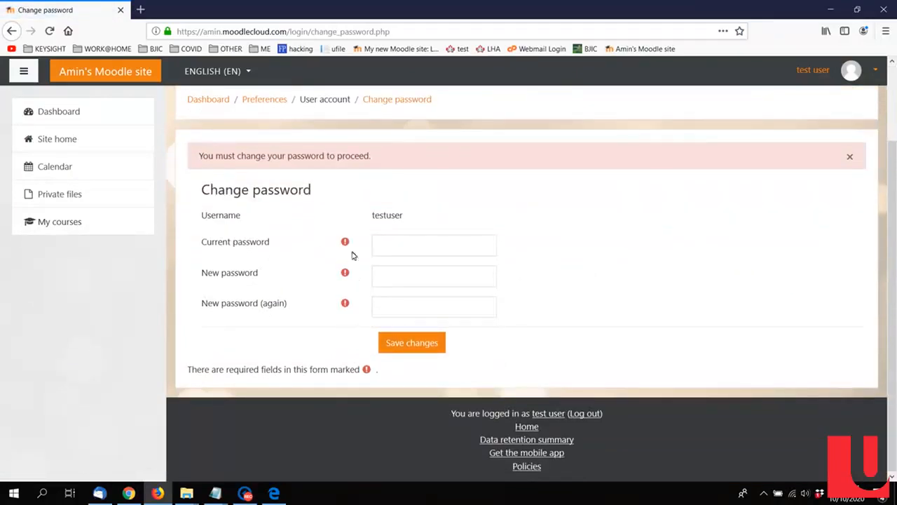
{"action": "left_click", "coordinate": [402, 245]}
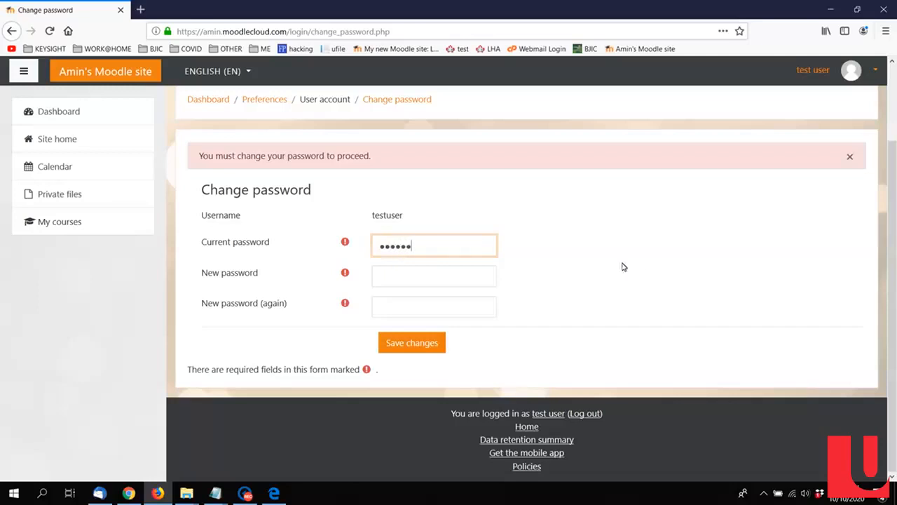
{"action": "left_click_drag", "start_coordinate": [483, 247], "coordinate": [313, 250]}
{"action": "key", "text": "BackSpace"}
{"action": "left_click", "coordinate": [394, 276]}
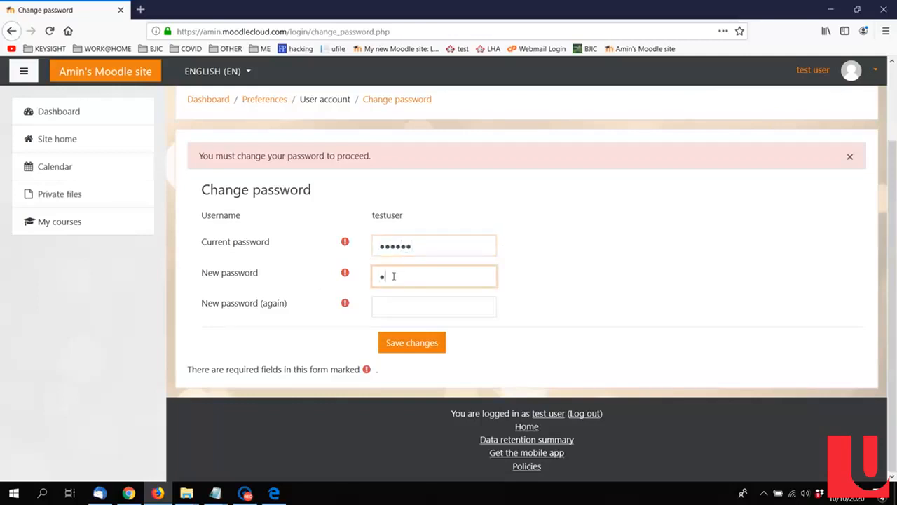
{"action": "left_click", "coordinate": [405, 308]}
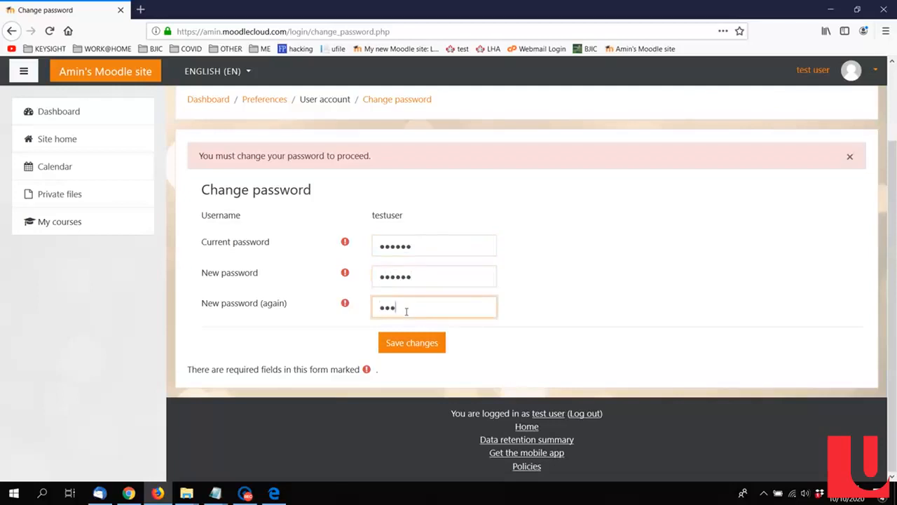
{"action": "left_click", "coordinate": [442, 341]}
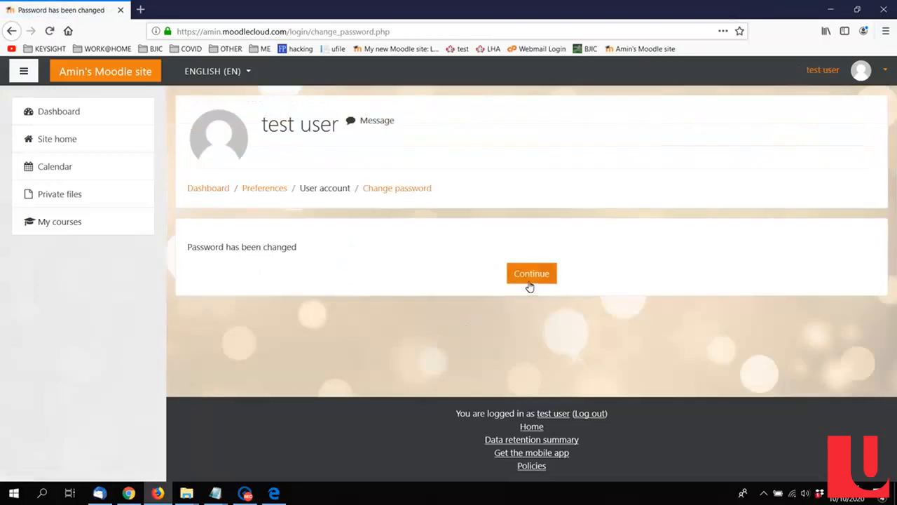
{"action": "left_click", "coordinate": [529, 274]}
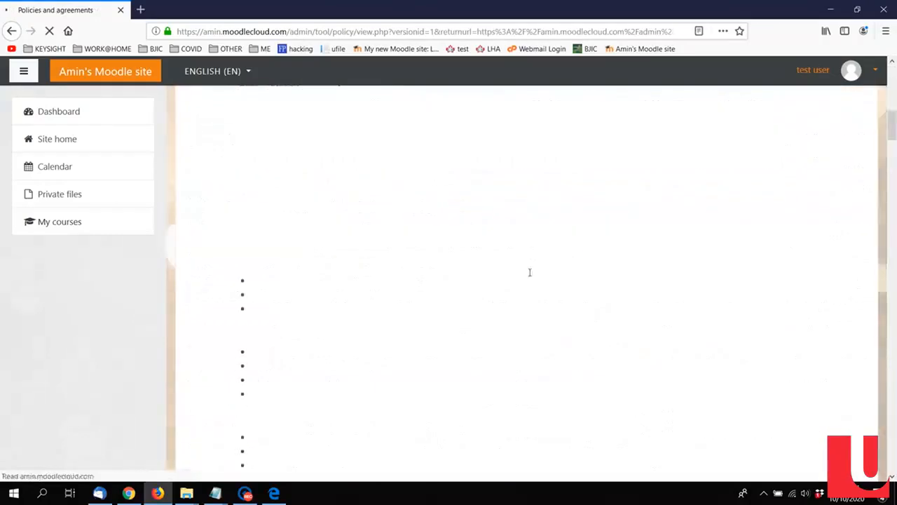
Step: Go through the MoodleCloud policy and the MoodleCloud cookies policy to reach the consent form
{"action": "left_click_drag", "start_coordinate": [894, 118], "coordinate": [893, 457]}
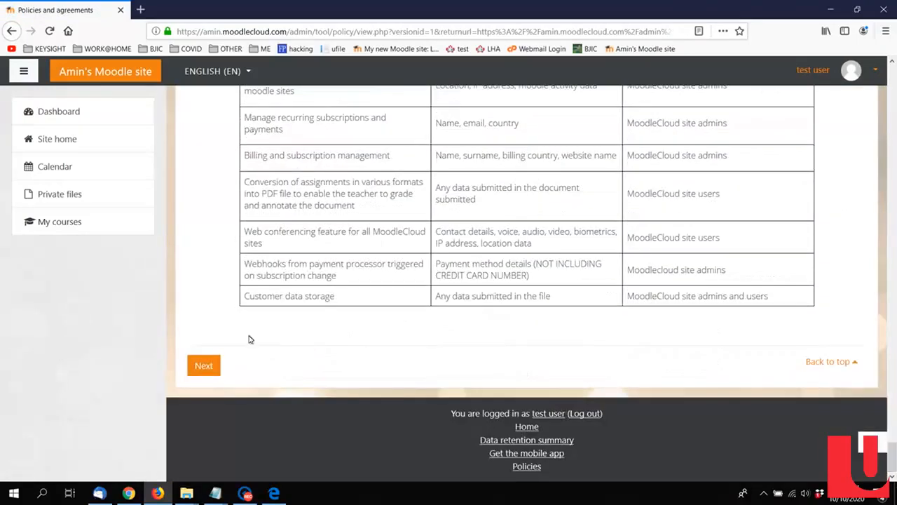
{"action": "left_click", "coordinate": [206, 365]}
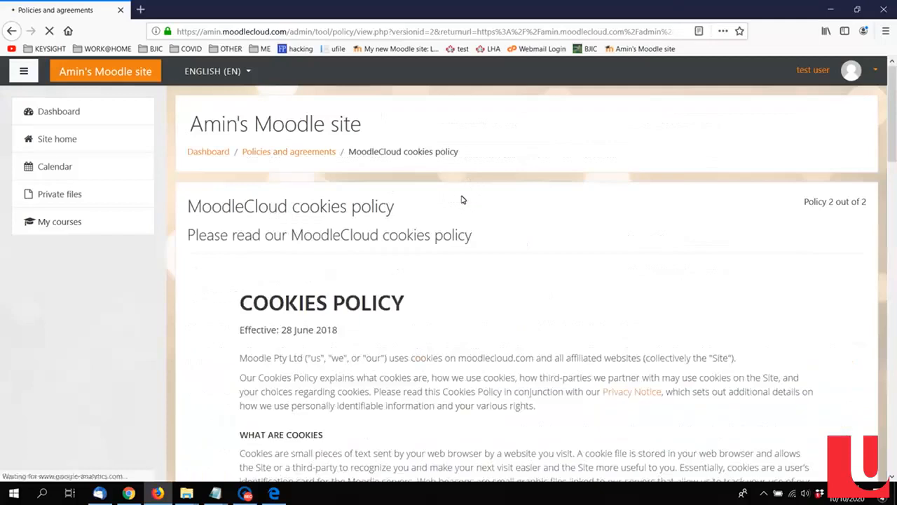
{"action": "scroll", "coordinate": [669, 259], "scroll_direction": "down", "scroll_amount": 4}
{"action": "scroll", "coordinate": [672, 266], "scroll_direction": "down", "scroll_amount": 15}
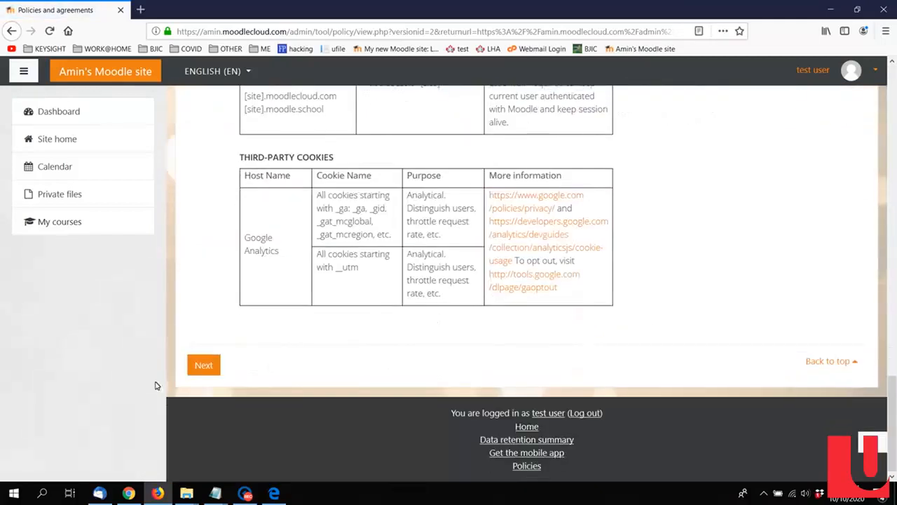
{"action": "left_click", "coordinate": [213, 372]}
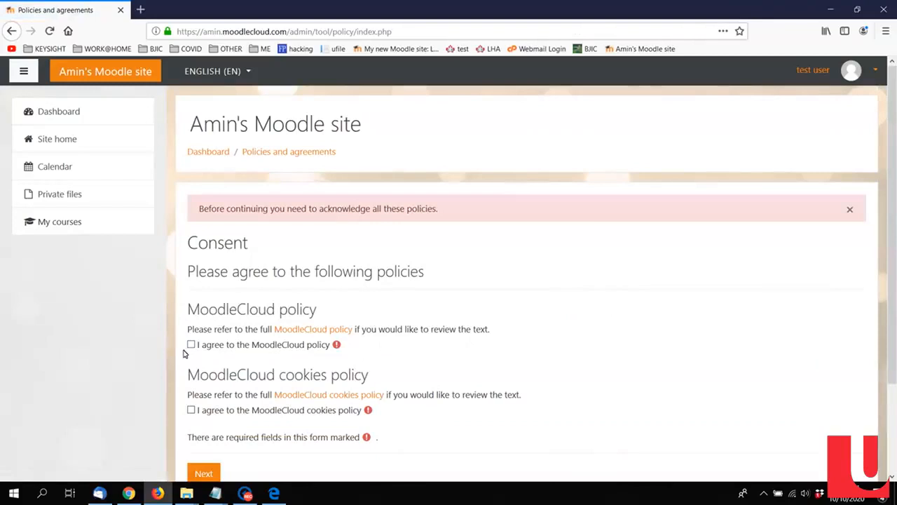
Step: Agree to both the MoodleCloud policy and the MoodleCloud cookies policy, and submit the consent
{"action": "left_click", "coordinate": [191, 346]}
{"action": "left_click", "coordinate": [191, 411]}
{"action": "scroll", "coordinate": [224, 400], "scroll_direction": "down", "scroll_amount": 3}
{"action": "left_click", "coordinate": [203, 365]}
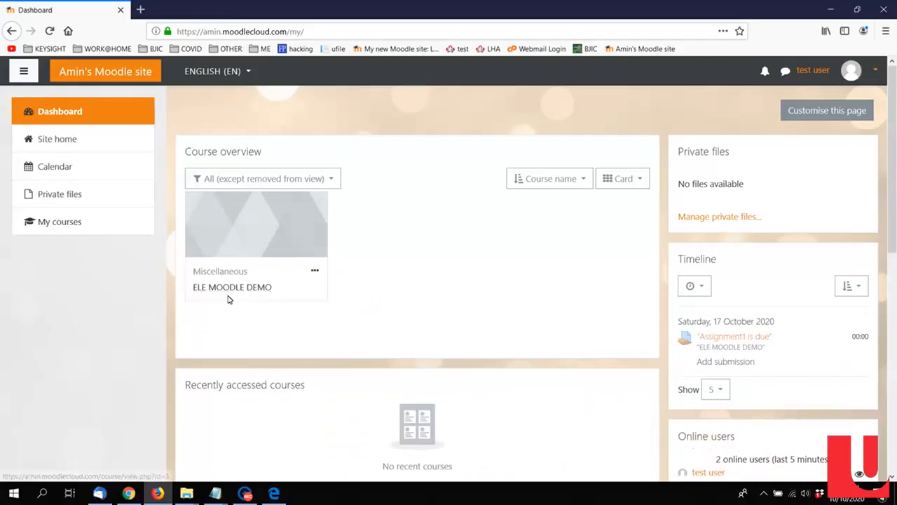
Step: Look over the student dashboard, and open the ELE MOODLE DEMO course to view its sections as the test user
{"action": "scroll", "coordinate": [510, 282], "scroll_direction": "down", "scroll_amount": 3}
{"action": "scroll", "coordinate": [511, 283], "scroll_direction": "up", "scroll_amount": 3}
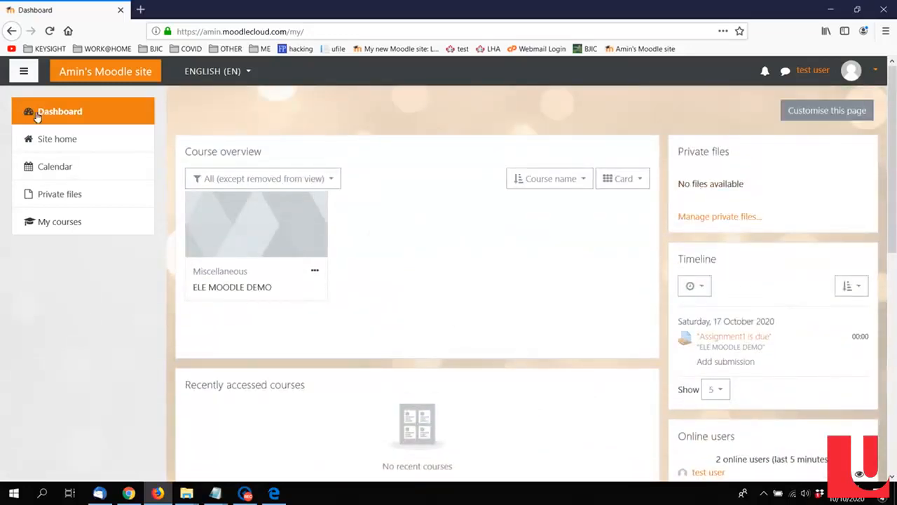
{"action": "left_click", "coordinate": [224, 290]}
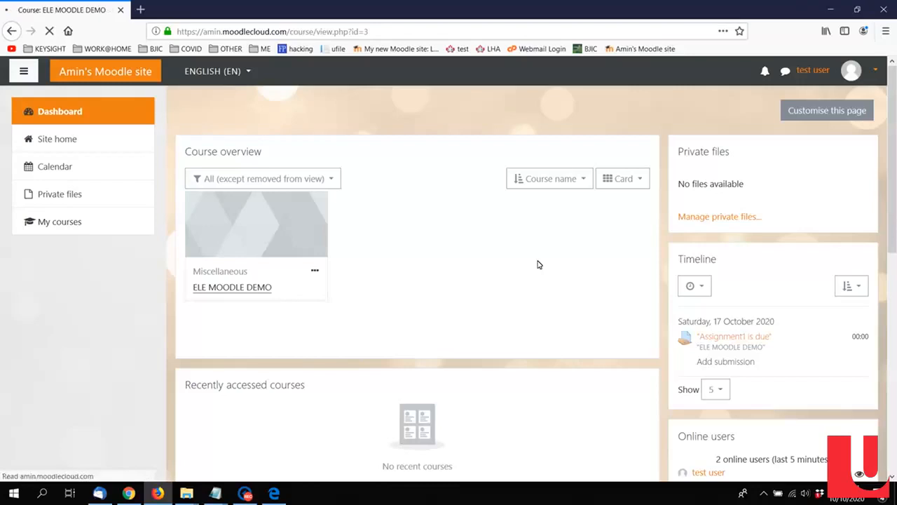
{"action": "scroll", "coordinate": [539, 264], "scroll_direction": "down", "scroll_amount": 3}
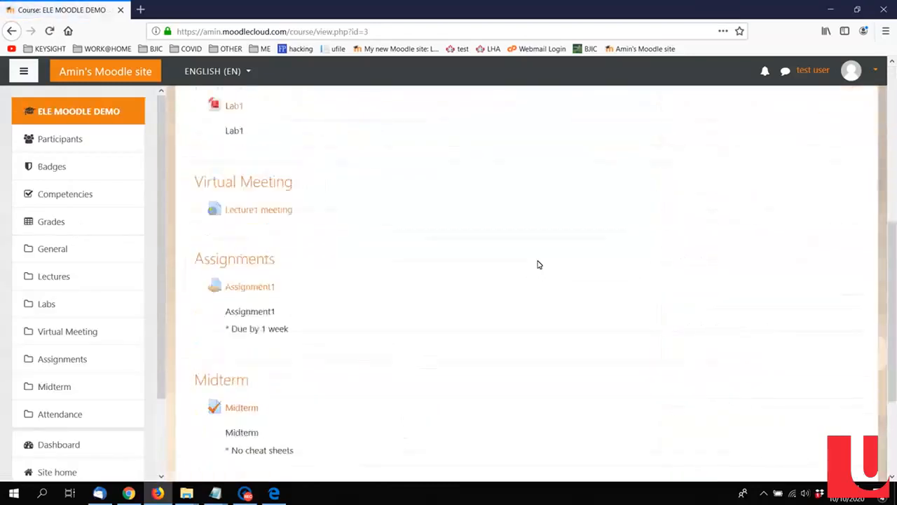
{"action": "scroll", "coordinate": [885, 174], "scroll_direction": "up", "scroll_amount": 5}
{"action": "scroll", "coordinate": [820, 158], "scroll_direction": "up", "scroll_amount": 1}
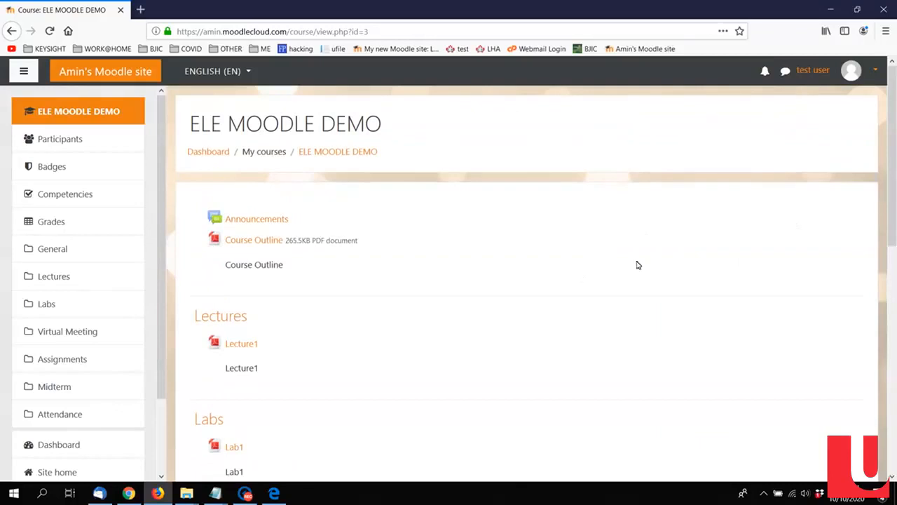
Step: Open the course's Announcements forum in a new browser tab and switch to that tab
{"action": "middle_click", "coordinate": [247, 220]}
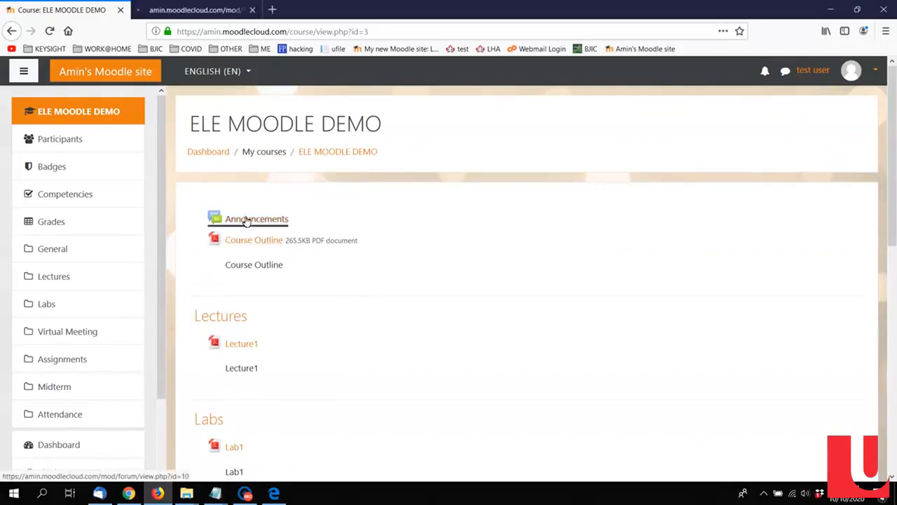
{"action": "left_click", "coordinate": [201, 13]}
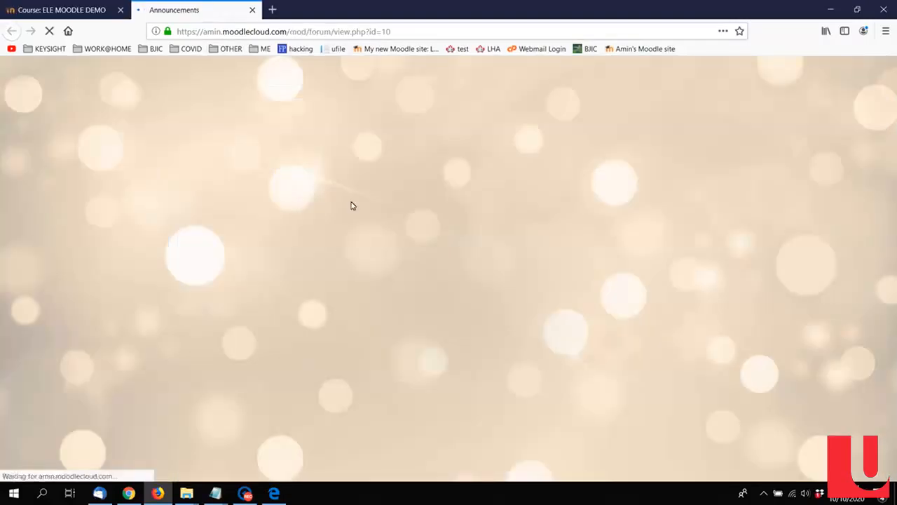
Step: Read the Welcome discussion in the Announcements forum, and return to the ELE MOODLE DEMO course page
{"action": "scroll", "coordinate": [351, 284], "scroll_direction": "down", "scroll_amount": 1}
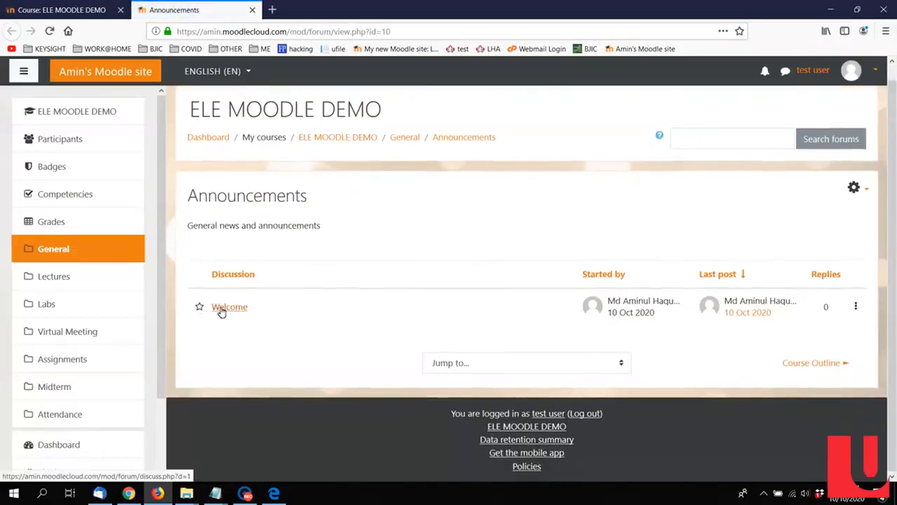
{"action": "left_click", "coordinate": [222, 310]}
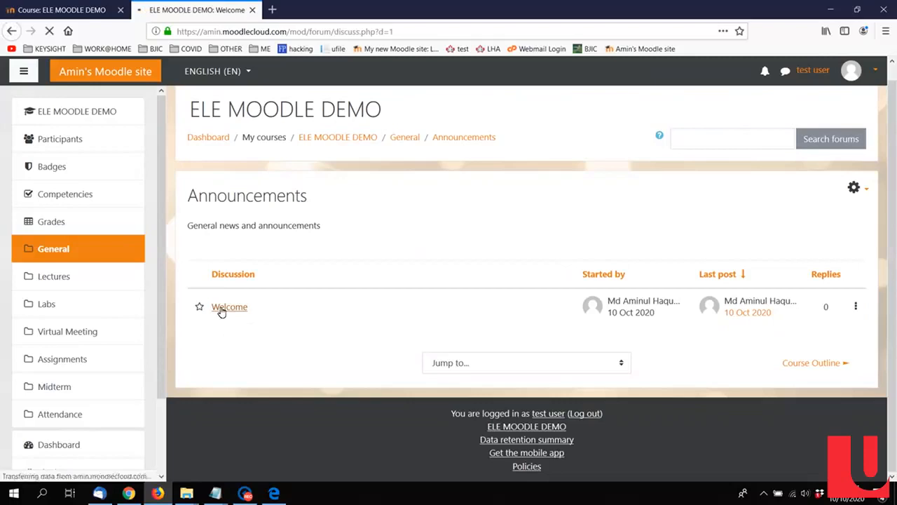
{"action": "scroll", "coordinate": [197, 267], "scroll_direction": "down", "scroll_amount": 3}
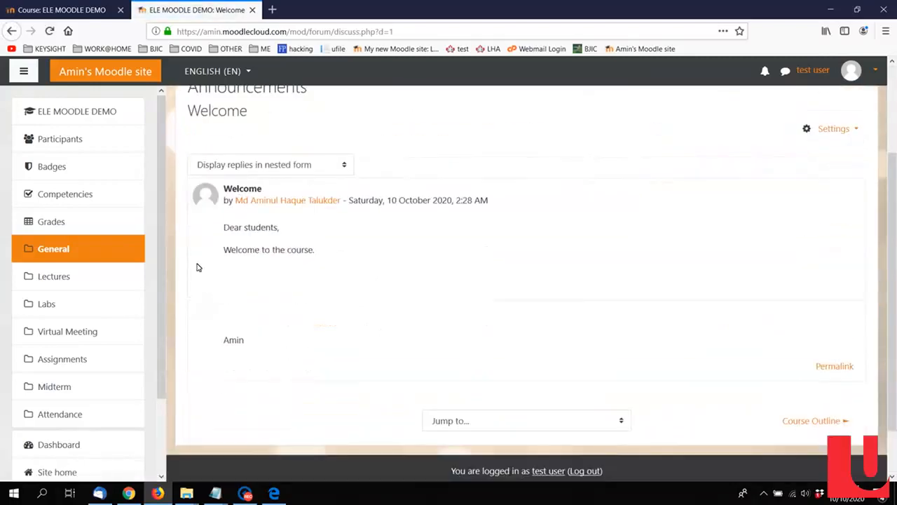
{"action": "left_click", "coordinate": [51, 10]}
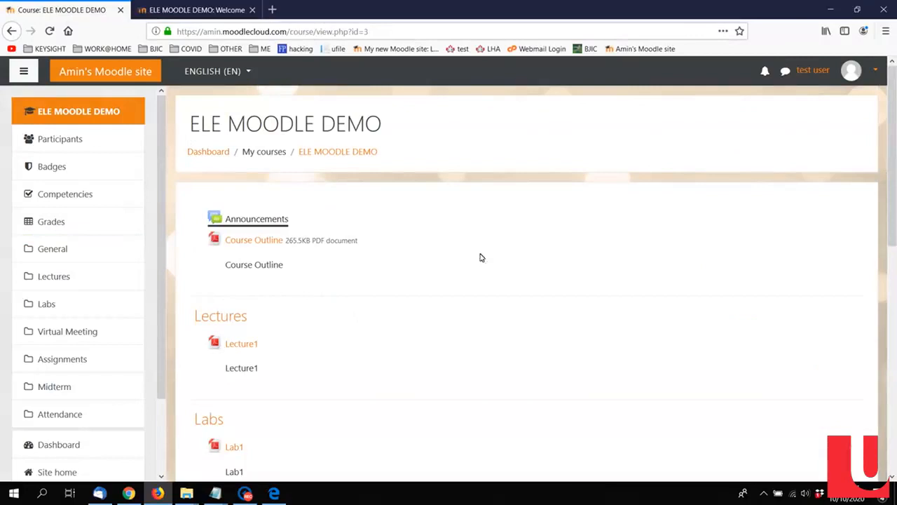
Step: Open the Course Outline PDF in a new browser tab, look through it, and return to the course page
{"action": "middle_click", "coordinate": [255, 244]}
{"action": "left_click", "coordinate": [192, 9]}
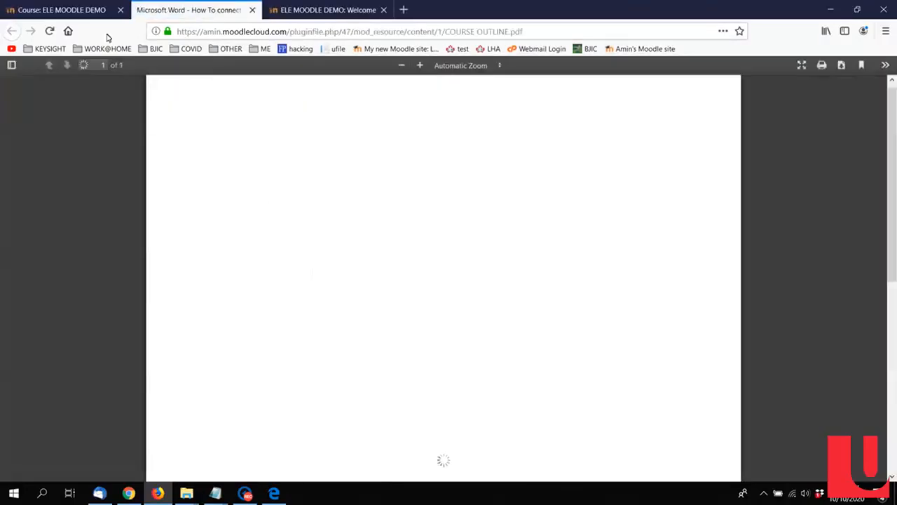
{"action": "left_click", "coordinate": [61, 9]}
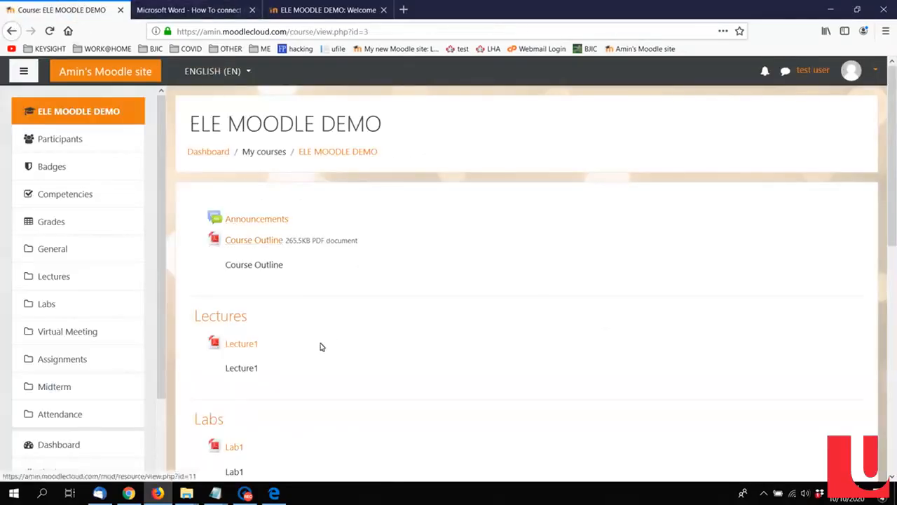
{"action": "left_click", "coordinate": [174, 9]}
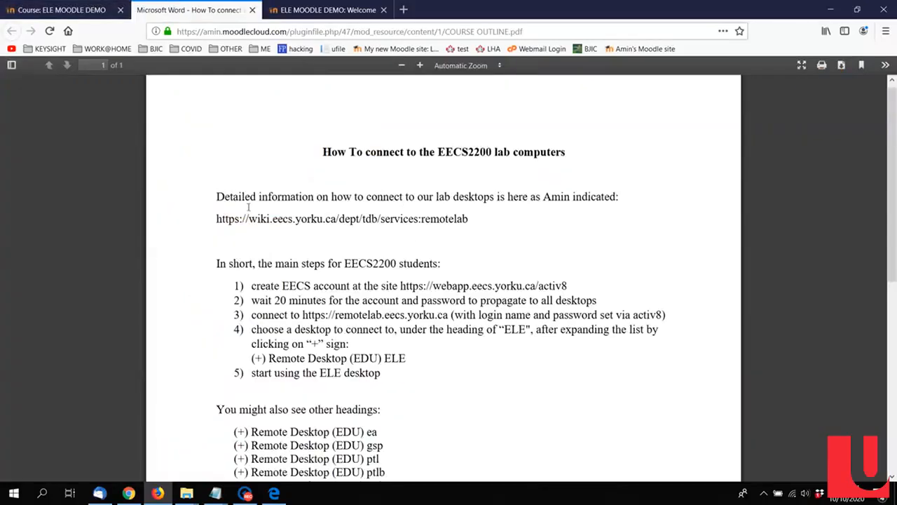
{"action": "left_click", "coordinate": [105, 10]}
{"action": "left_click", "coordinate": [188, 7]}
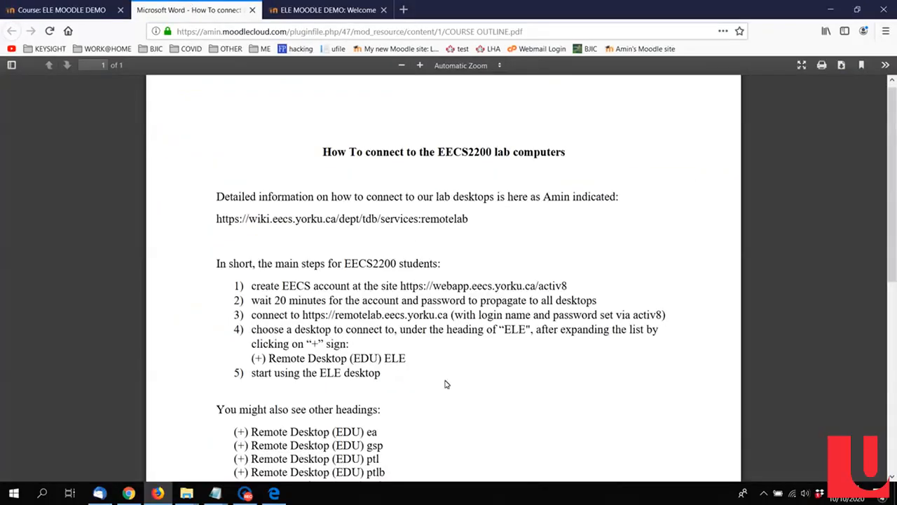
{"action": "scroll", "coordinate": [446, 384], "scroll_direction": "down", "scroll_amount": 4}
{"action": "scroll", "coordinate": [475, 356], "scroll_direction": "up", "scroll_amount": 4}
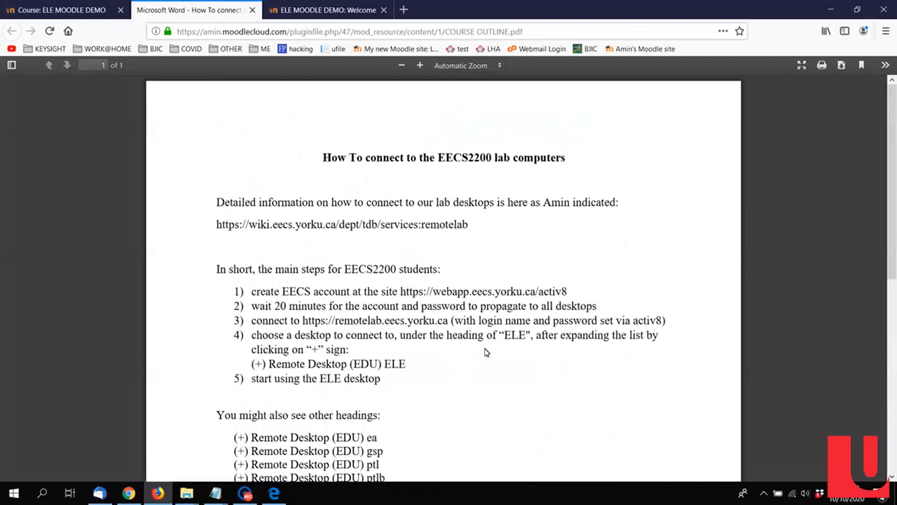
{"action": "left_click", "coordinate": [88, 6]}
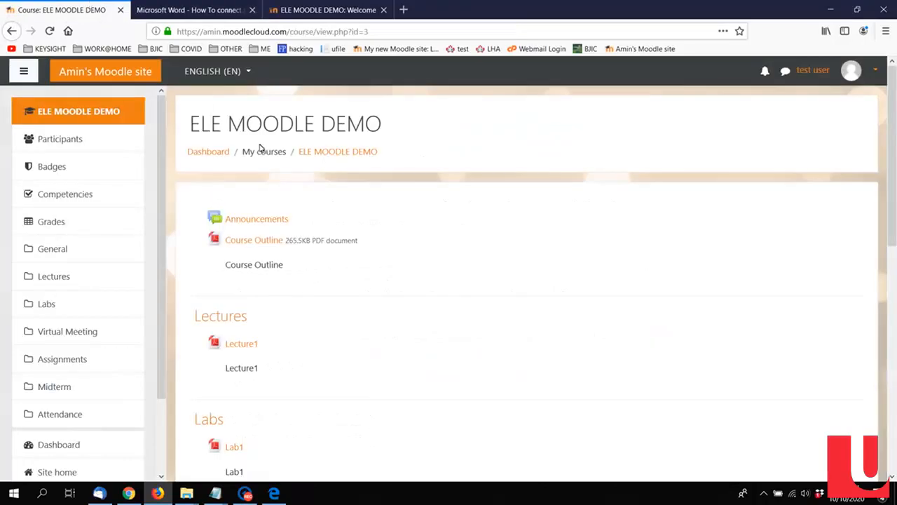
Step: Check the Lecture1 meeting link under Virtual Meeting, decline launching Zoom Meetings, and go back to the course page
{"action": "scroll", "coordinate": [436, 242], "scroll_direction": "down", "scroll_amount": 3}
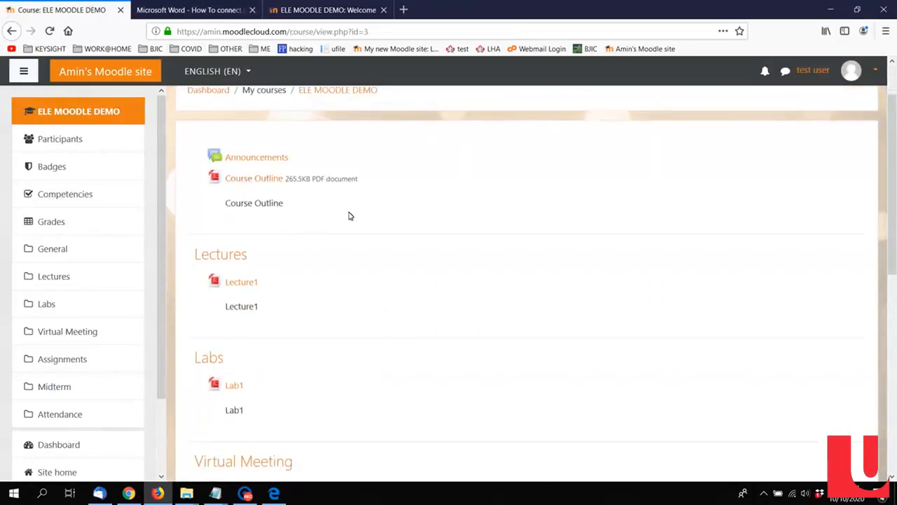
{"action": "scroll", "coordinate": [267, 235], "scroll_direction": "down", "scroll_amount": 3}
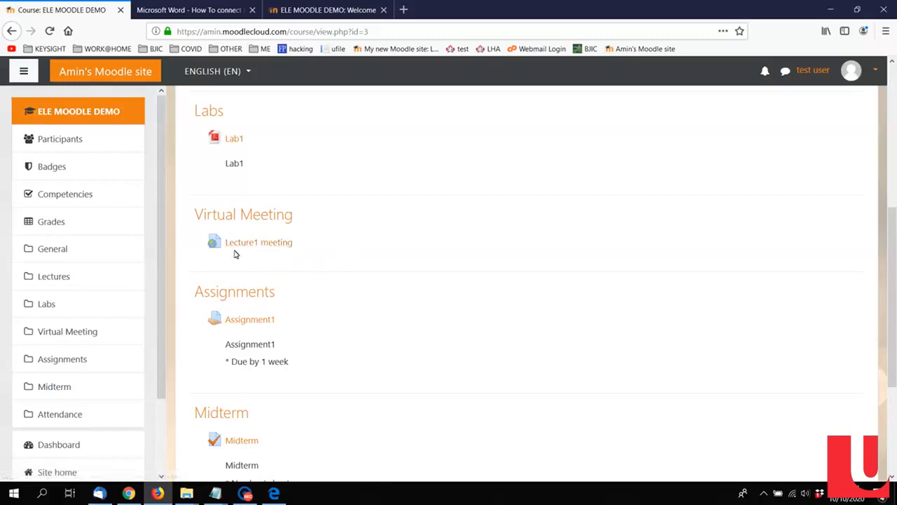
{"action": "left_click", "coordinate": [271, 246]}
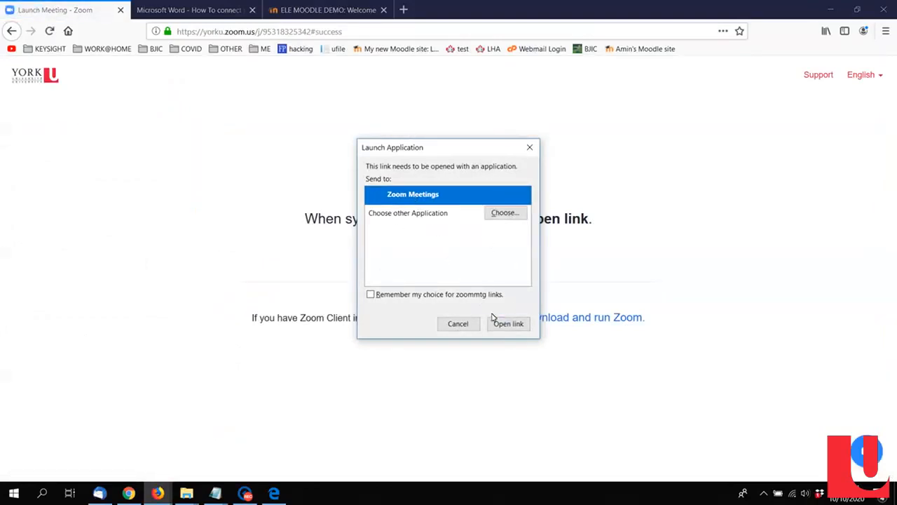
{"action": "left_click", "coordinate": [460, 323]}
{"action": "left_click", "coordinate": [12, 31]}
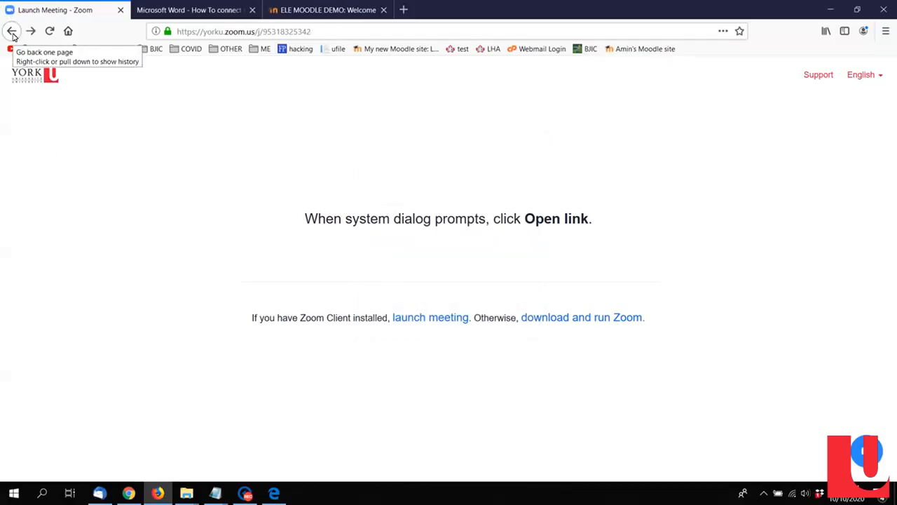
{"action": "left_click", "coordinate": [12, 32]}
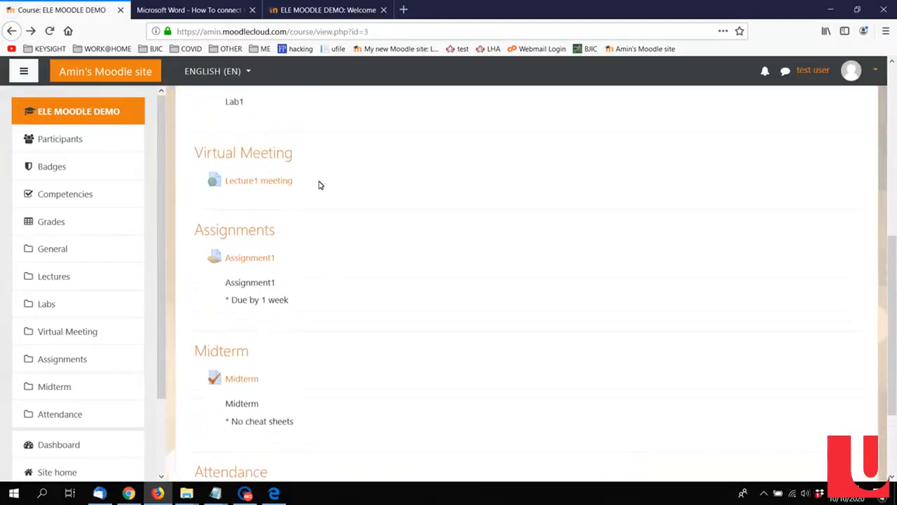
Step: Open Assignment1 from the Assignments section and view its attached file and submission status
{"action": "scroll", "coordinate": [356, 194], "scroll_direction": "down", "scroll_amount": 2}
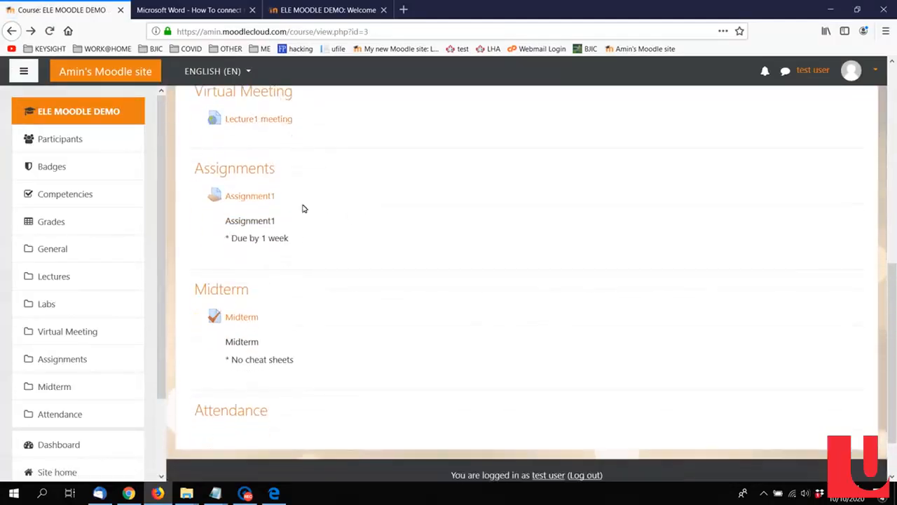
{"action": "double_click", "coordinate": [295, 243]}
{"action": "left_click", "coordinate": [236, 264]}
{"action": "left_click", "coordinate": [249, 197]}
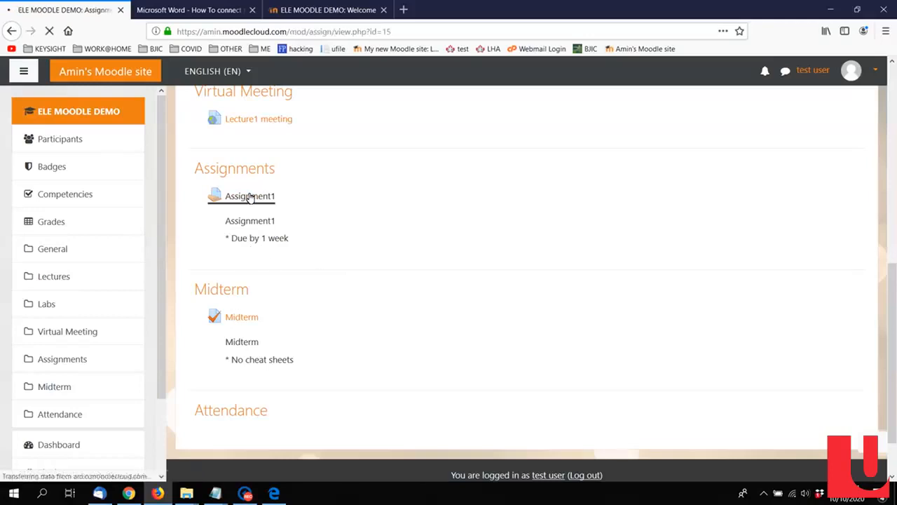
{"action": "scroll", "coordinate": [250, 199], "scroll_direction": "down", "scroll_amount": 2}
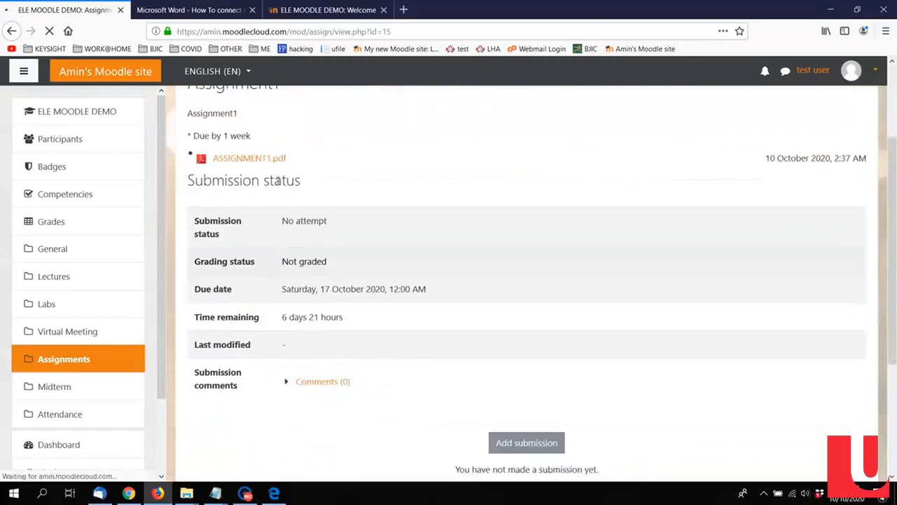
Step: Try saving the attached ASSIGNMENT1.pdf from the assignment page, and cancel the download
{"action": "left_click", "coordinate": [253, 161]}
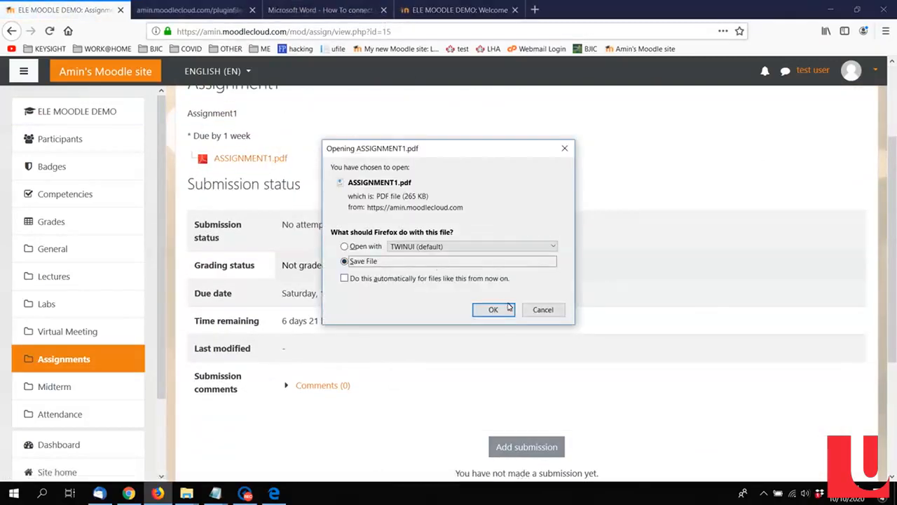
{"action": "left_click", "coordinate": [499, 312]}
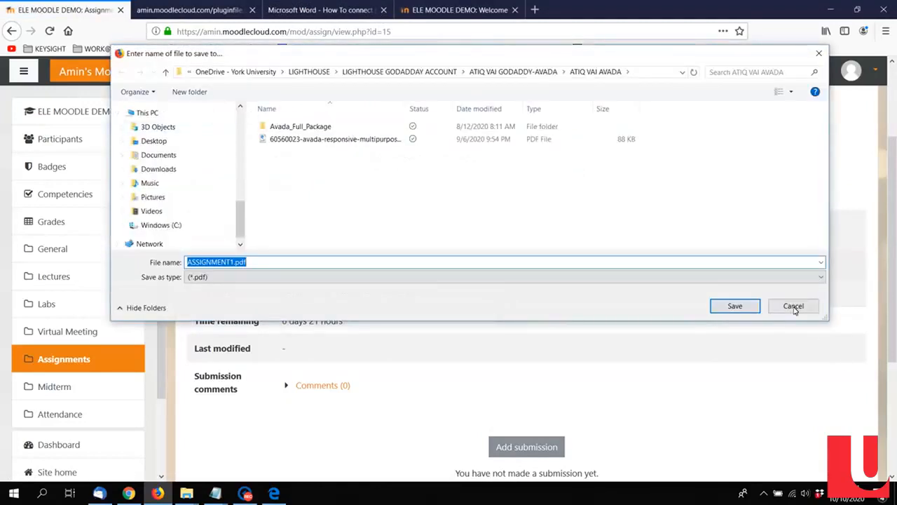
{"action": "left_click", "coordinate": [793, 306]}
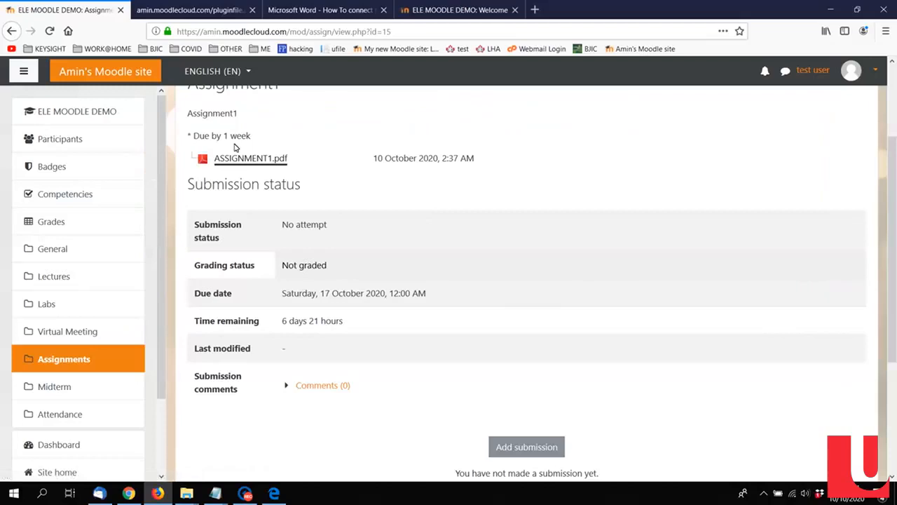
Step: Add a submission to Assignment1 and open the file selection dialog for uploading a file
{"action": "scroll", "coordinate": [461, 196], "scroll_direction": "down", "scroll_amount": 5}
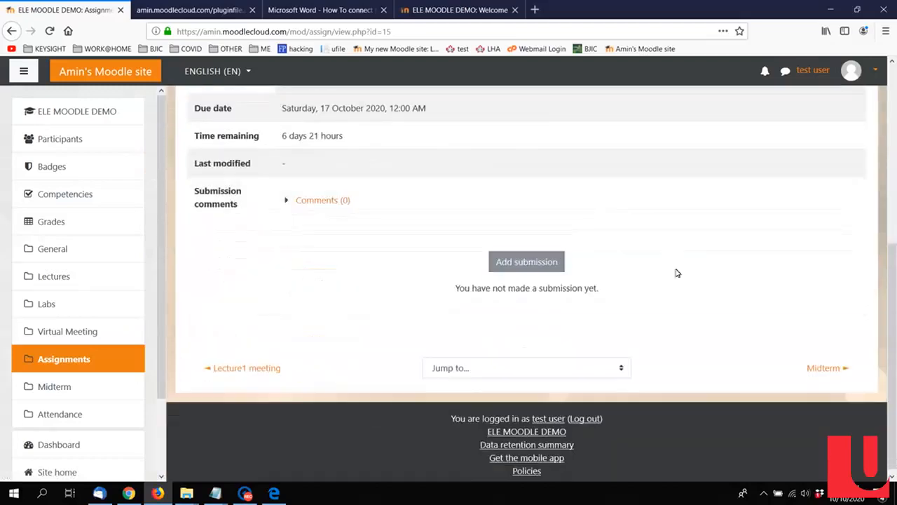
{"action": "left_click", "coordinate": [525, 262]}
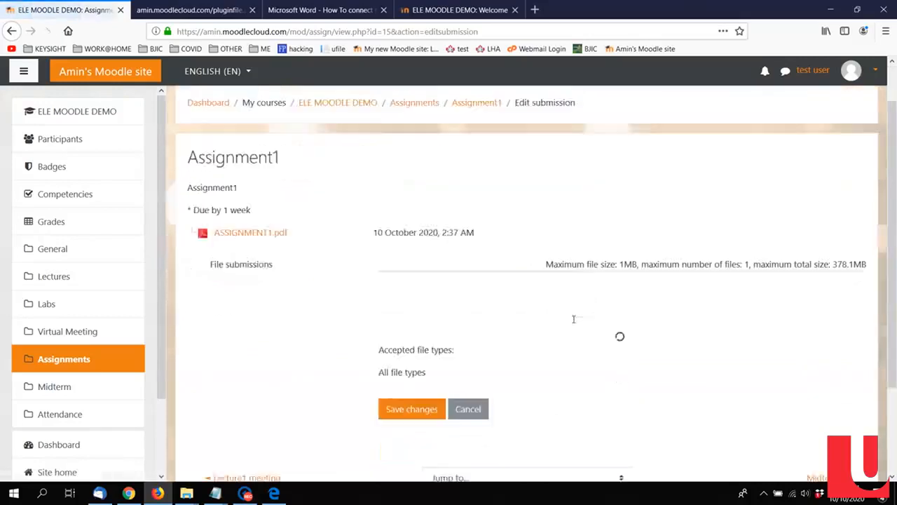
{"action": "scroll", "coordinate": [571, 317], "scroll_direction": "down", "scroll_amount": 3}
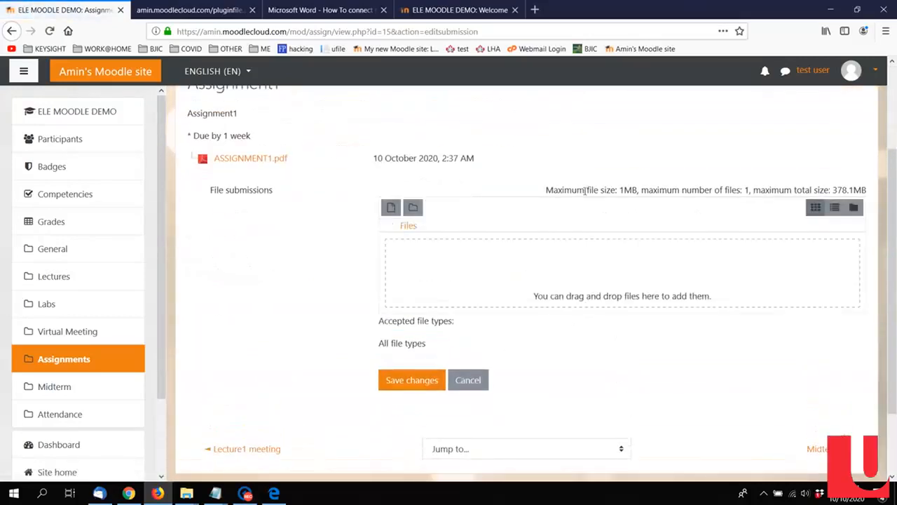
{"action": "left_click", "coordinate": [624, 269]}
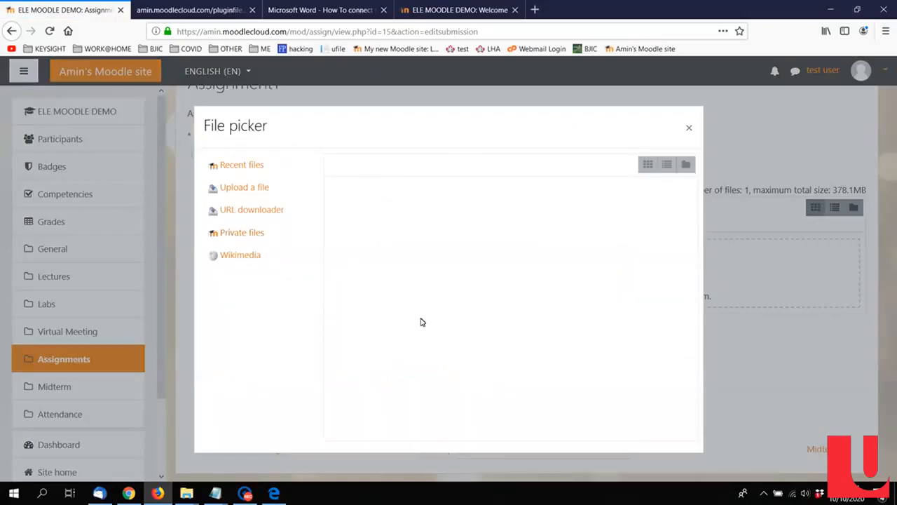
{"action": "left_click", "coordinate": [257, 187]}
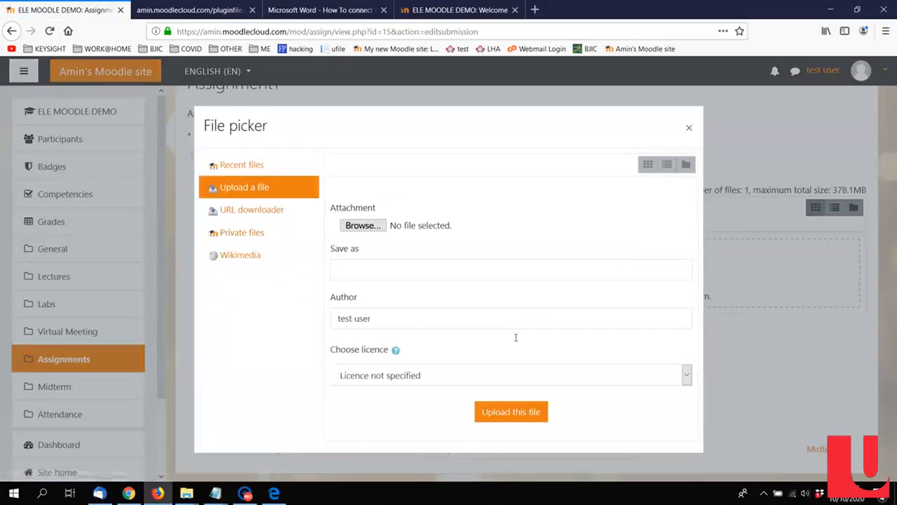
{"action": "left_click", "coordinate": [362, 226]}
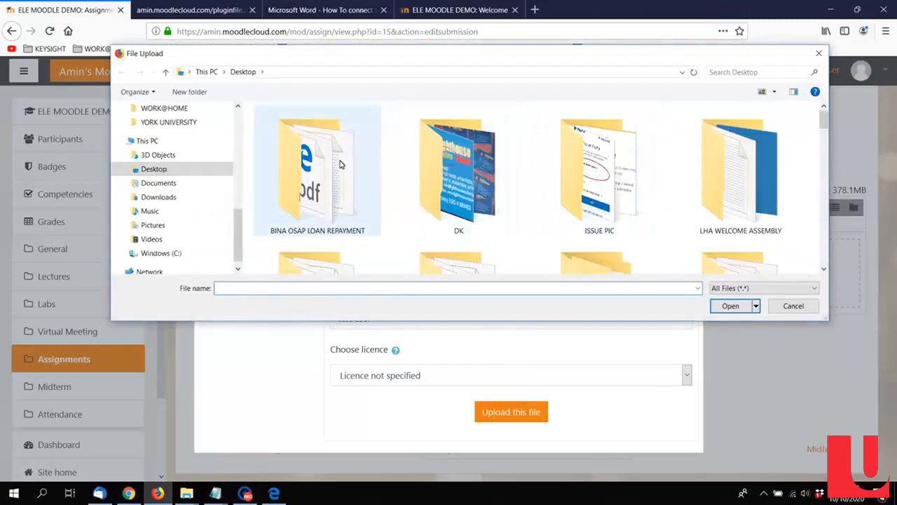
Step: Copy the ELE MOODLE DEMO folder path from File Explorer, open it in the upload dialog, and attach ASSIGNMENT1.pdf
{"action": "left_click", "coordinate": [171, 171]}
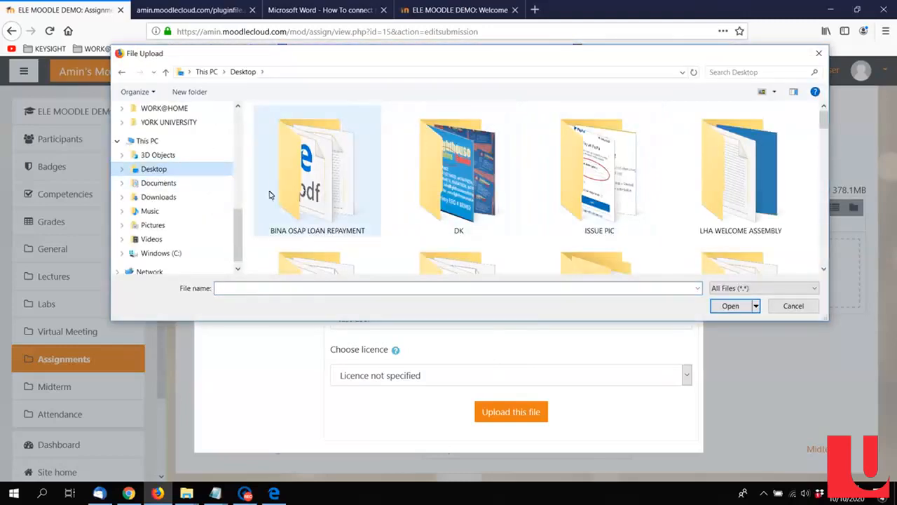
{"action": "left_click", "coordinate": [187, 492]}
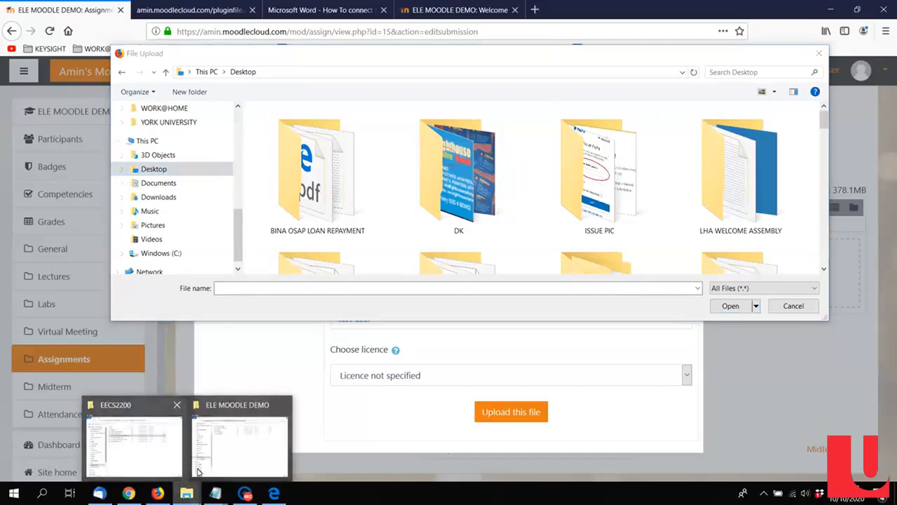
{"action": "left_click", "coordinate": [228, 450]}
{"action": "left_click", "coordinate": [538, 81]}
{"action": "key", "text": "ctrl+c"}
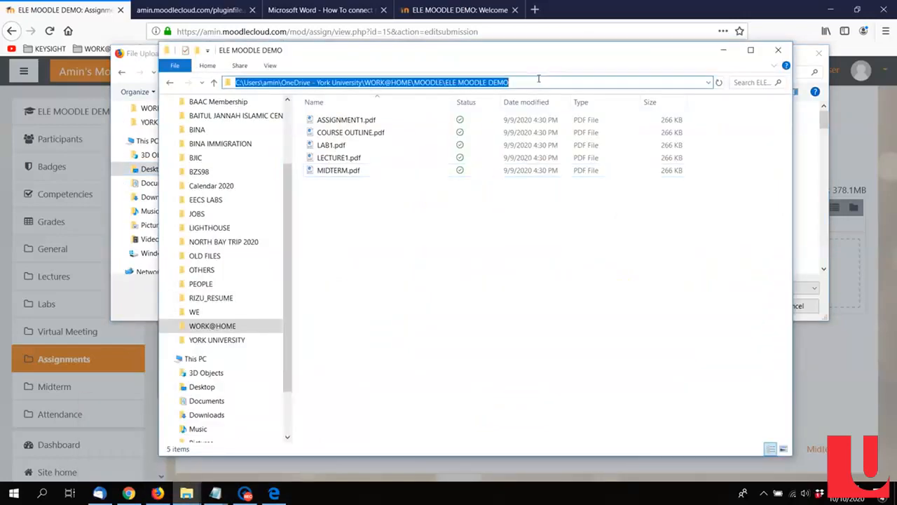
{"action": "left_click", "coordinate": [723, 50]}
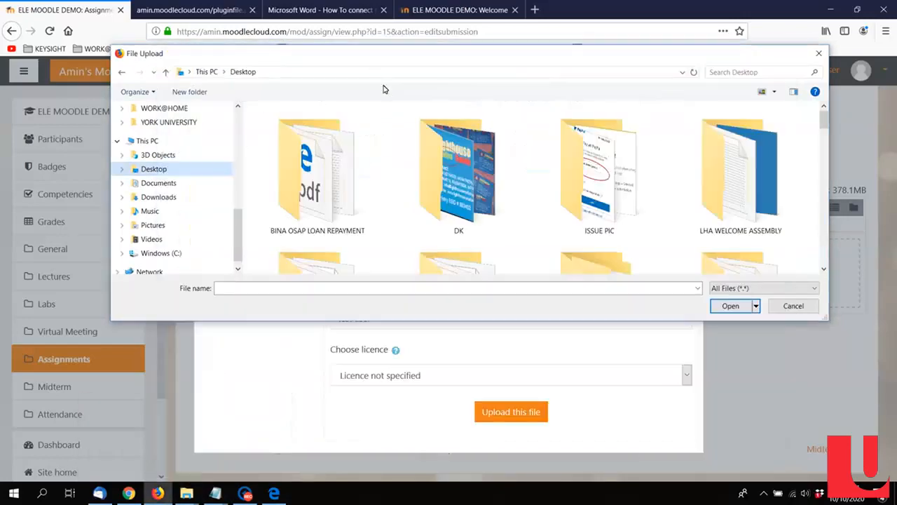
{"action": "left_click", "coordinate": [375, 73]}
{"action": "key", "text": "ctrl+v"}
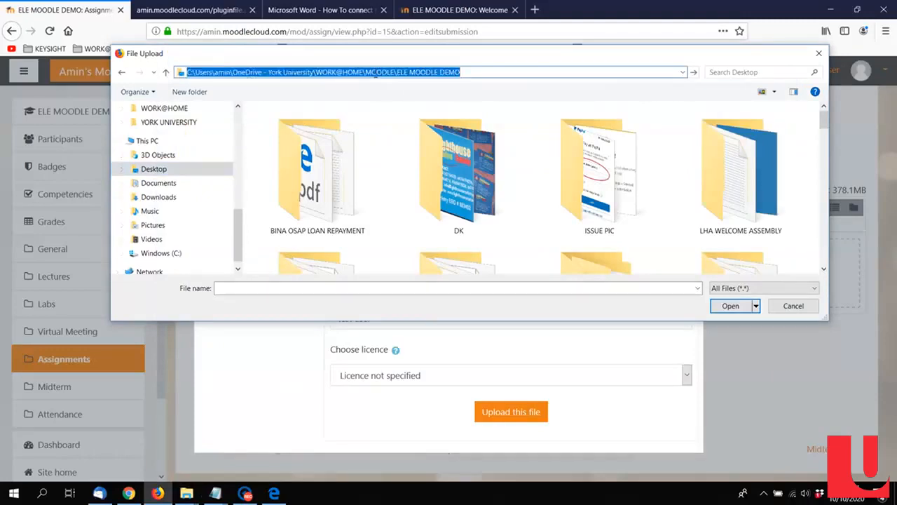
{"action": "key", "text": "Return"}
{"action": "left_click", "coordinate": [307, 127]}
{"action": "double_click", "coordinate": [306, 129]}
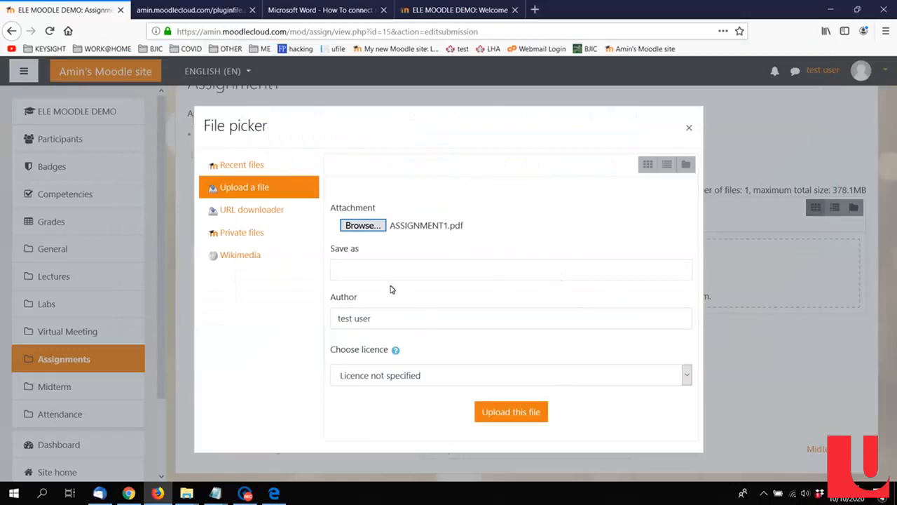
Step: Set the file's licence to All rights reserved and upload it to the submission
{"action": "left_click", "coordinate": [536, 413]}
{"action": "left_click", "coordinate": [413, 379]}
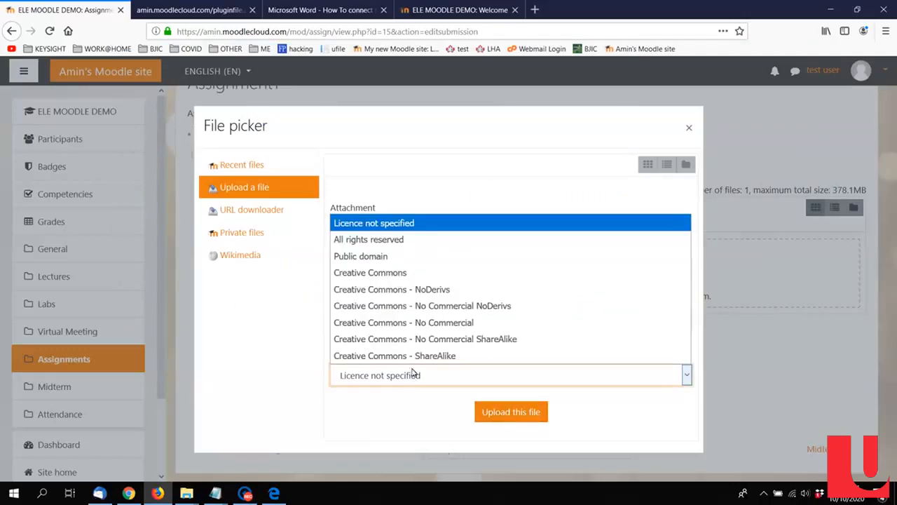
{"action": "left_click", "coordinate": [411, 239]}
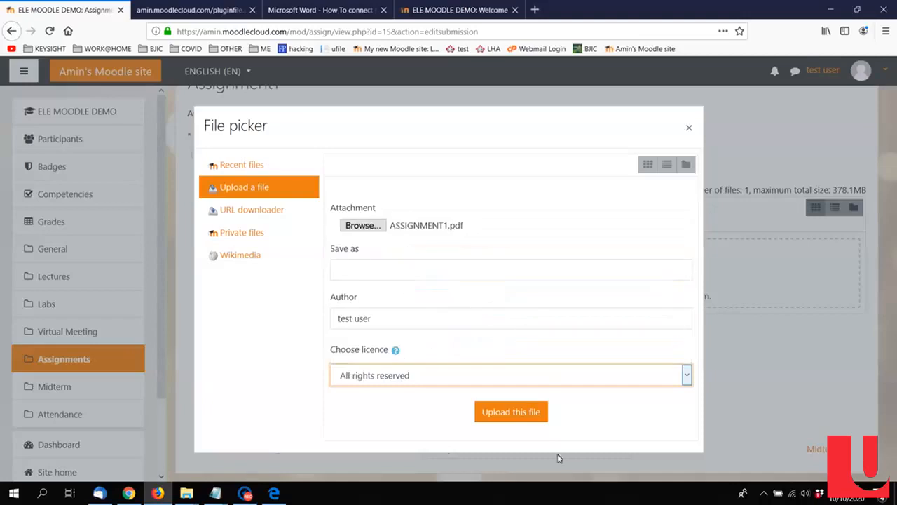
{"action": "left_click", "coordinate": [525, 411]}
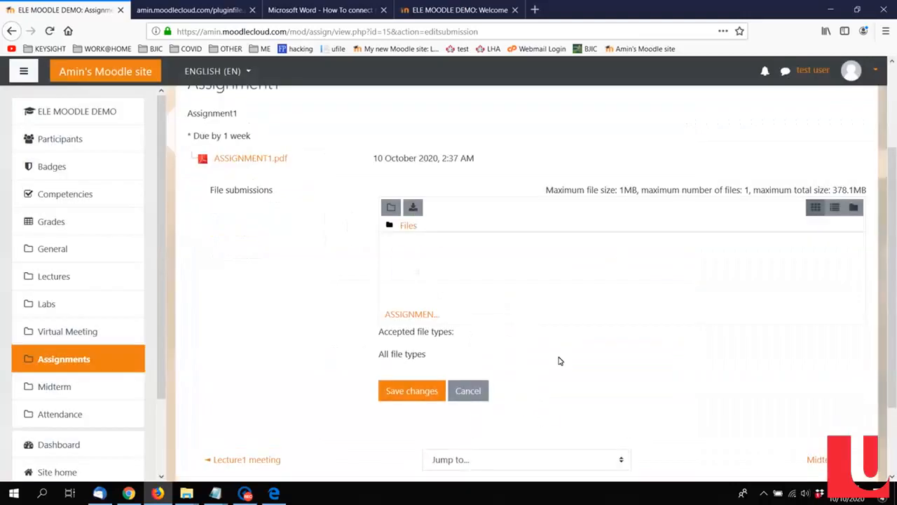
Step: Save the Assignment1 submission with the uploaded file and review its submission status
{"action": "scroll", "coordinate": [477, 315], "scroll_direction": "down", "scroll_amount": 3}
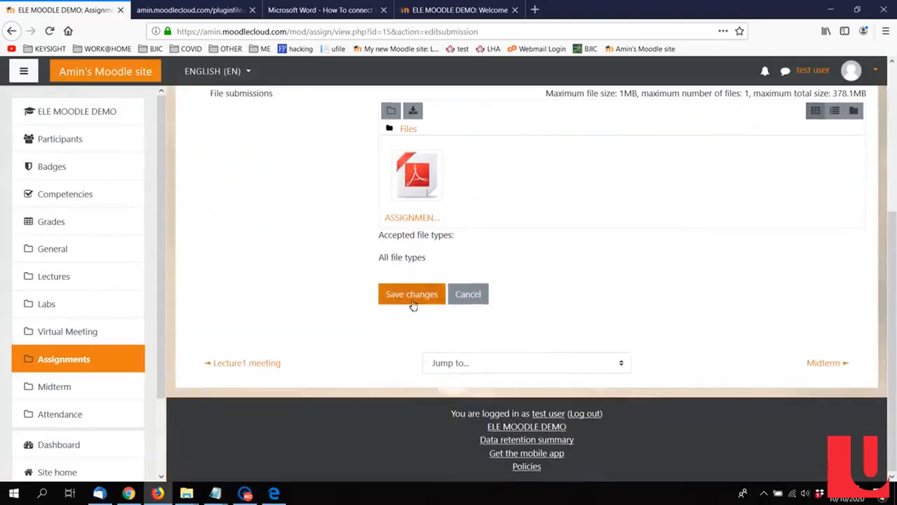
{"action": "left_click", "coordinate": [411, 297]}
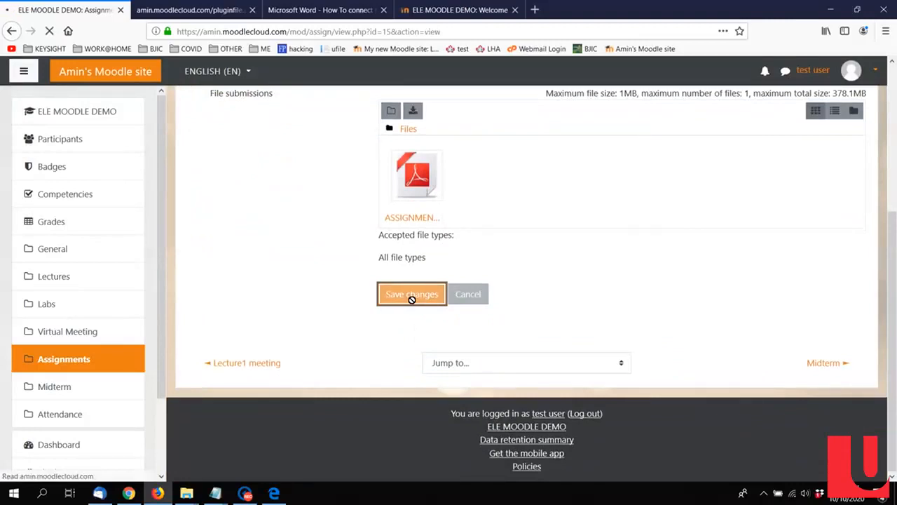
{"action": "scroll", "coordinate": [495, 284], "scroll_direction": "down", "scroll_amount": 3}
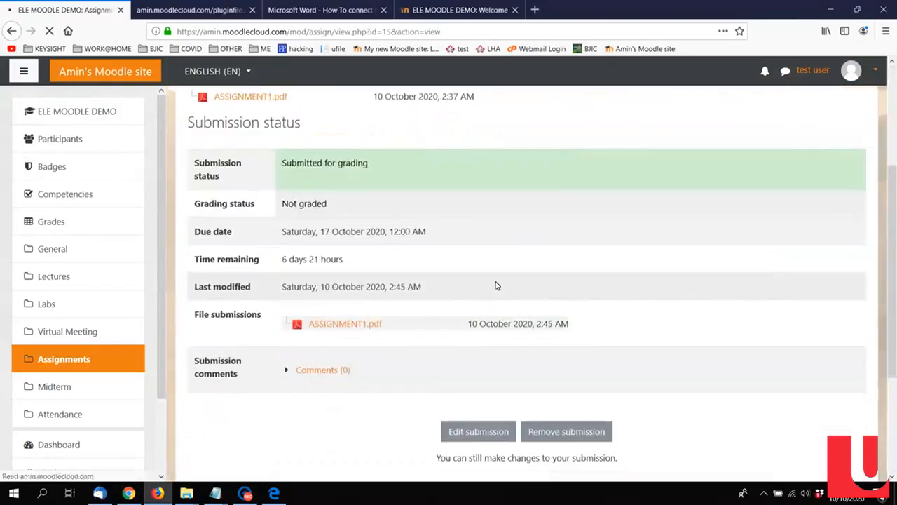
{"action": "scroll", "coordinate": [711, 316], "scroll_direction": "down", "scroll_amount": 2}
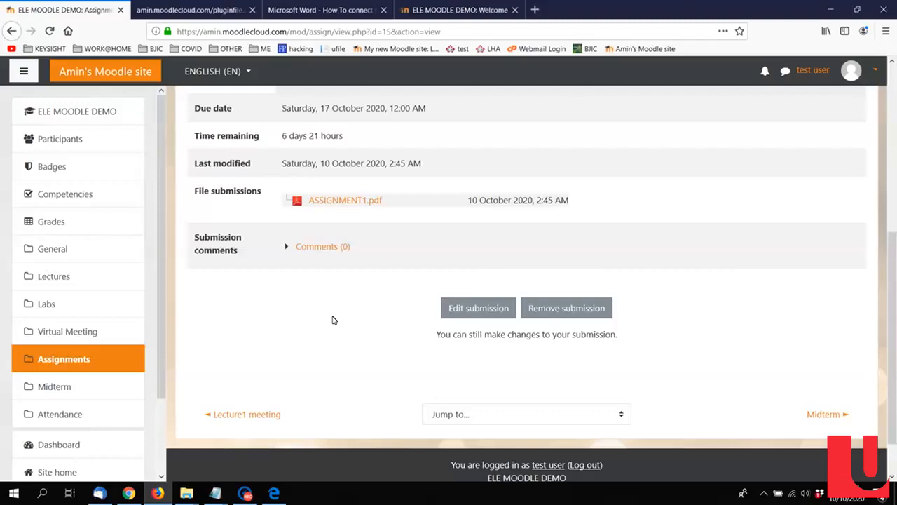
Step: Return to the ELE MOODLE DEMO course page, open the Midterm quiz, and examine its availability dates and time limit
{"action": "scroll", "coordinate": [333, 320], "scroll_direction": "up", "scroll_amount": 5}
{"action": "left_click", "coordinate": [308, 156]}
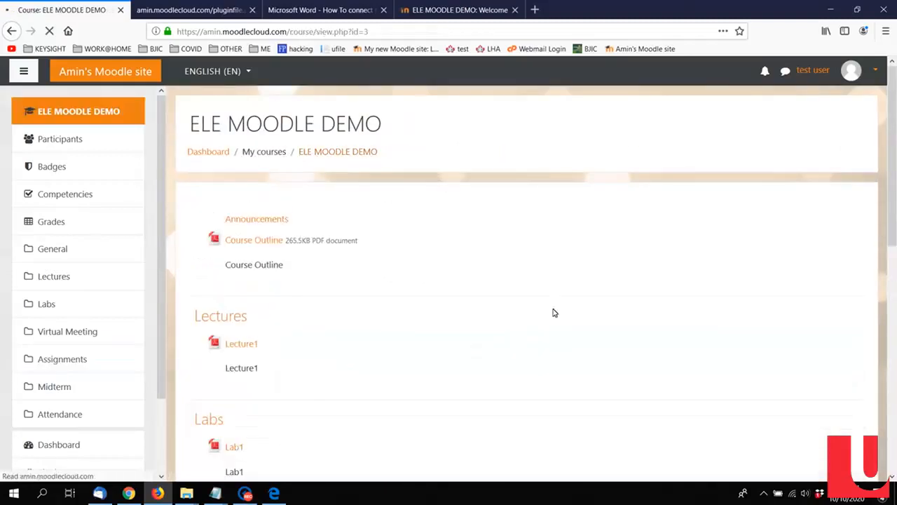
{"action": "scroll", "coordinate": [451, 360], "scroll_direction": "down", "scroll_amount": 4}
{"action": "scroll", "coordinate": [386, 312], "scroll_direction": "down", "scroll_amount": 3}
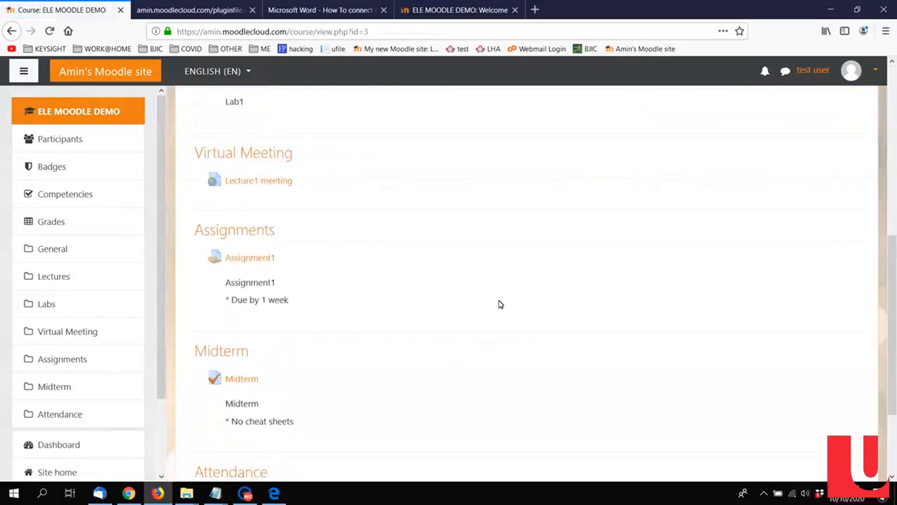
{"action": "left_click", "coordinate": [247, 257]}
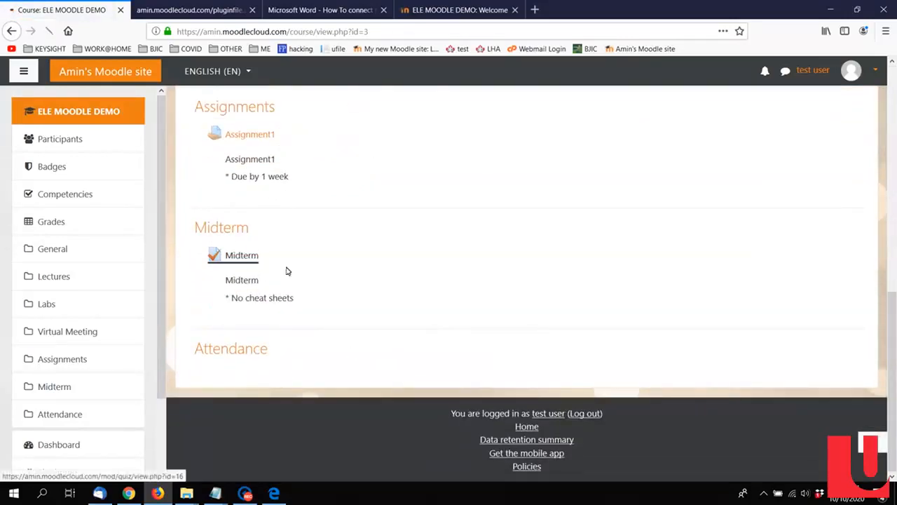
{"action": "scroll", "coordinate": [557, 301], "scroll_direction": "down", "scroll_amount": 3}
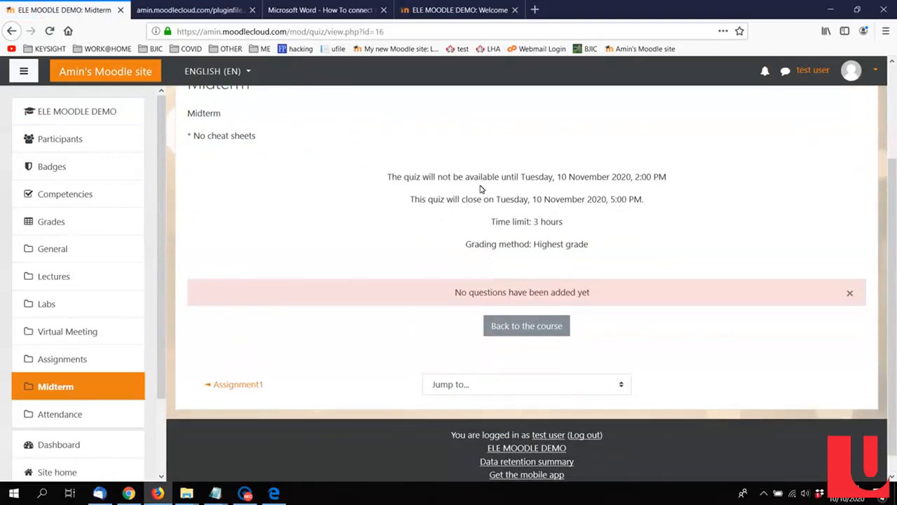
{"action": "left_click_drag", "start_coordinate": [591, 180], "coordinate": [642, 177]}
{"action": "left_click", "coordinate": [674, 180]}
{"action": "scroll", "coordinate": [438, 231], "scroll_direction": "up", "scroll_amount": 3}
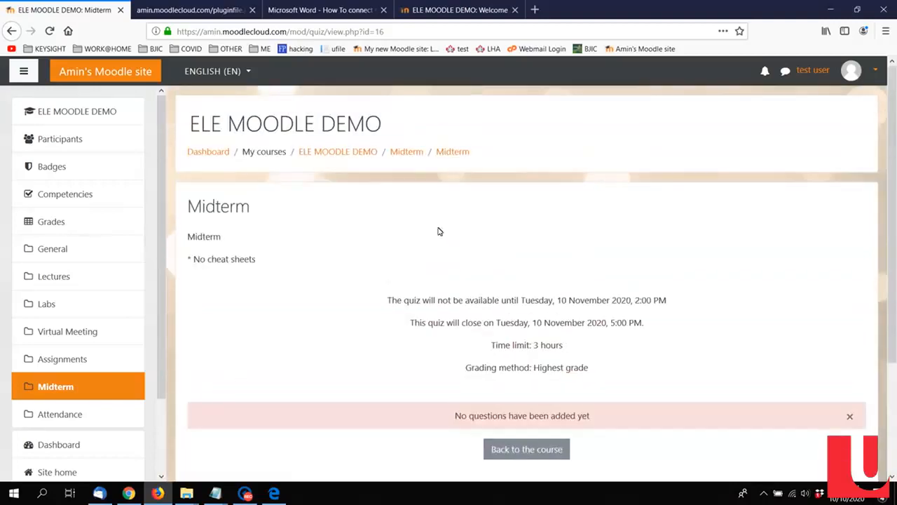
Step: Switch to Chrome with the instructor account and open Assignment1 from the ELE MOODLE DEMO course page
{"action": "left_click", "coordinate": [129, 494]}
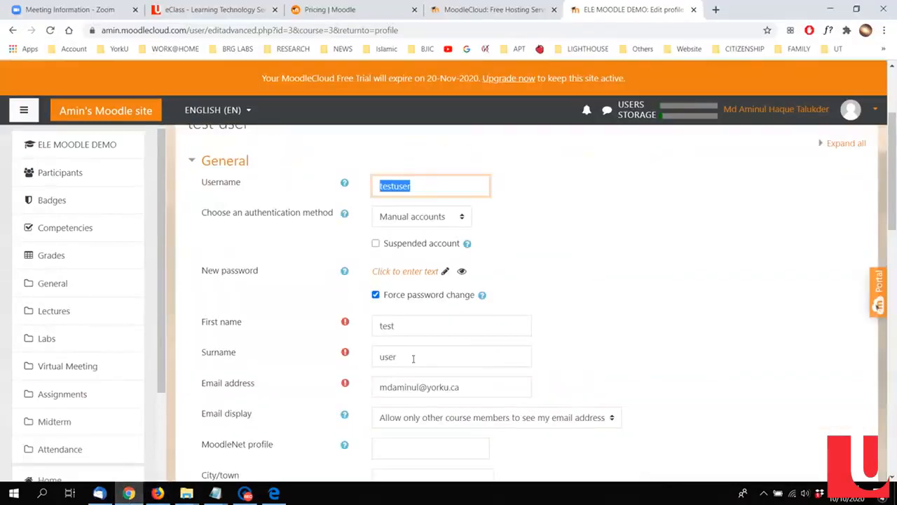
{"action": "left_click", "coordinate": [67, 148]}
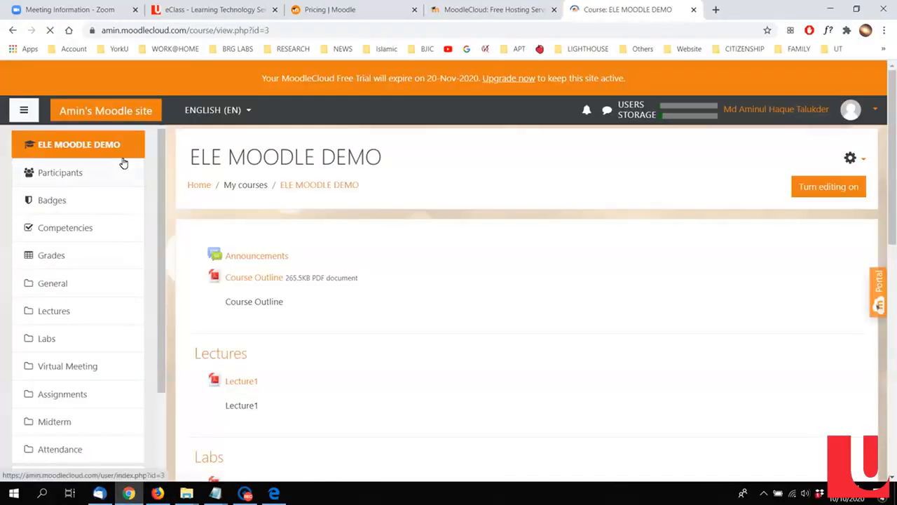
{"action": "scroll", "coordinate": [547, 326], "scroll_direction": "down", "scroll_amount": 8}
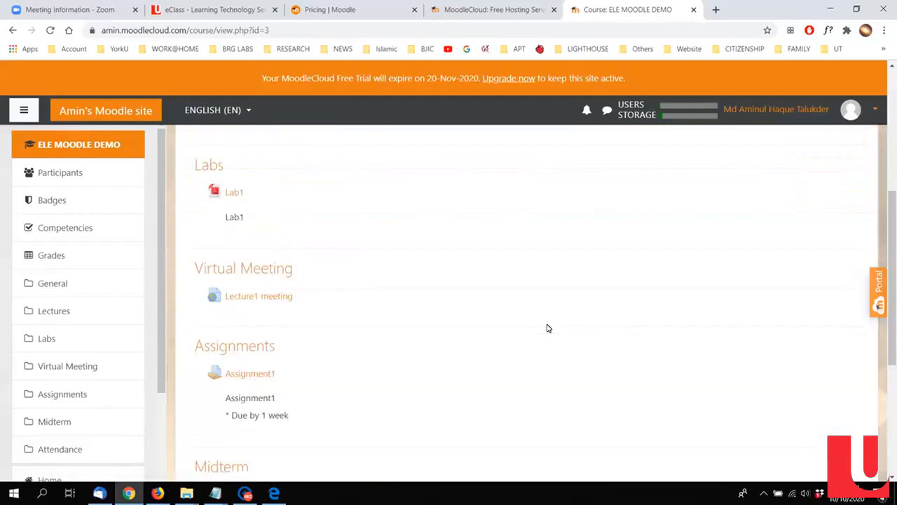
{"action": "scroll", "coordinate": [548, 328], "scroll_direction": "up", "scroll_amount": 2}
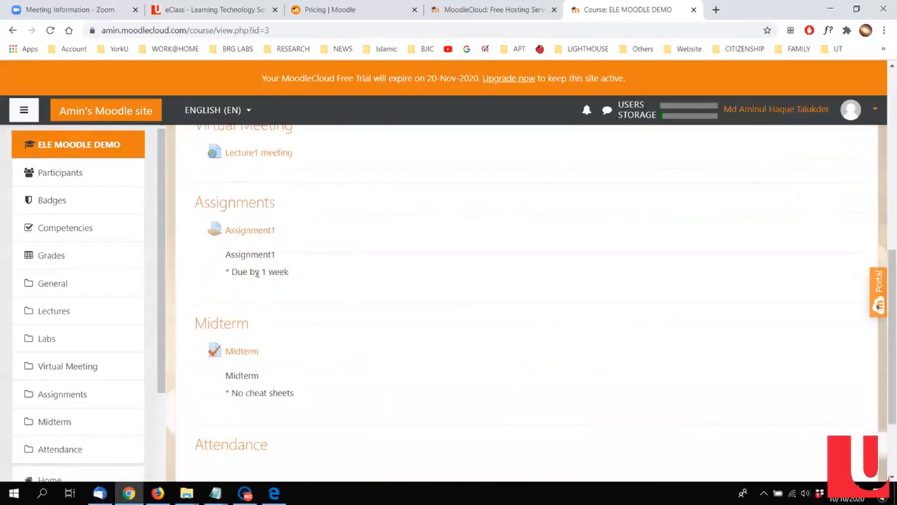
{"action": "scroll", "coordinate": [273, 353], "scroll_direction": "down", "scroll_amount": 1}
{"action": "left_click", "coordinate": [242, 175]}
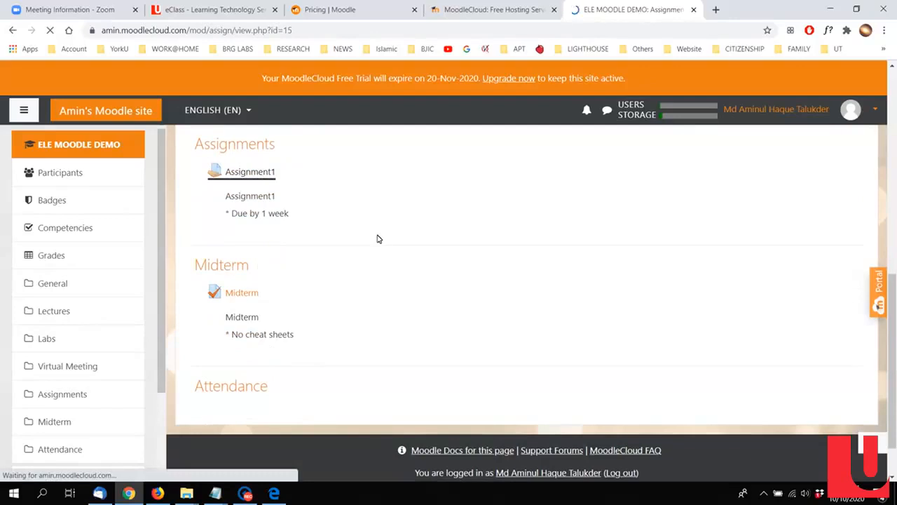
Step: Check the Assignment1 grading summary and bring up the list of all submissions
{"action": "scroll", "coordinate": [414, 274], "scroll_direction": "down", "scroll_amount": 3}
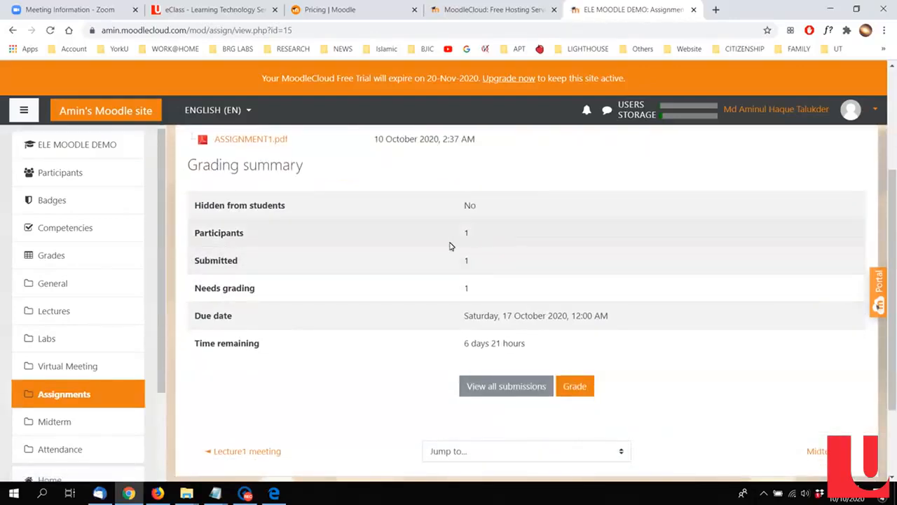
{"action": "scroll", "coordinate": [547, 298], "scroll_direction": "down", "scroll_amount": 2}
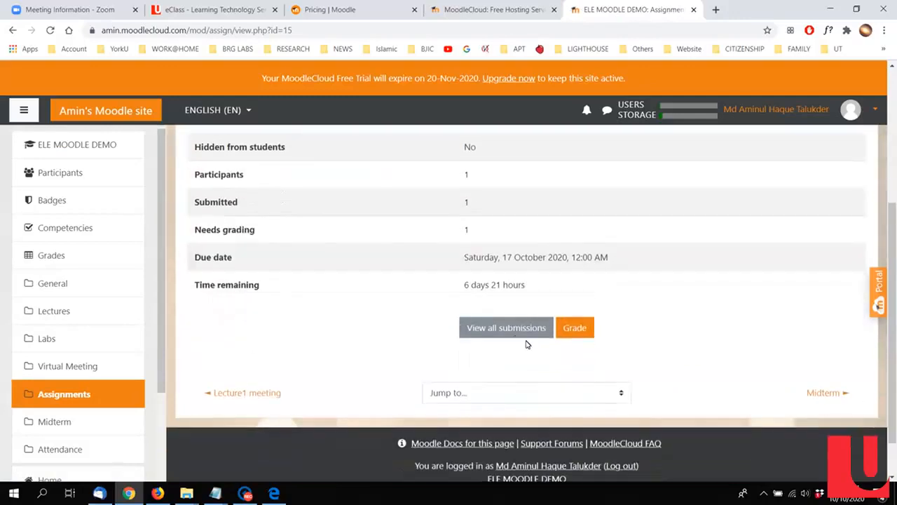
{"action": "left_click", "coordinate": [513, 328]}
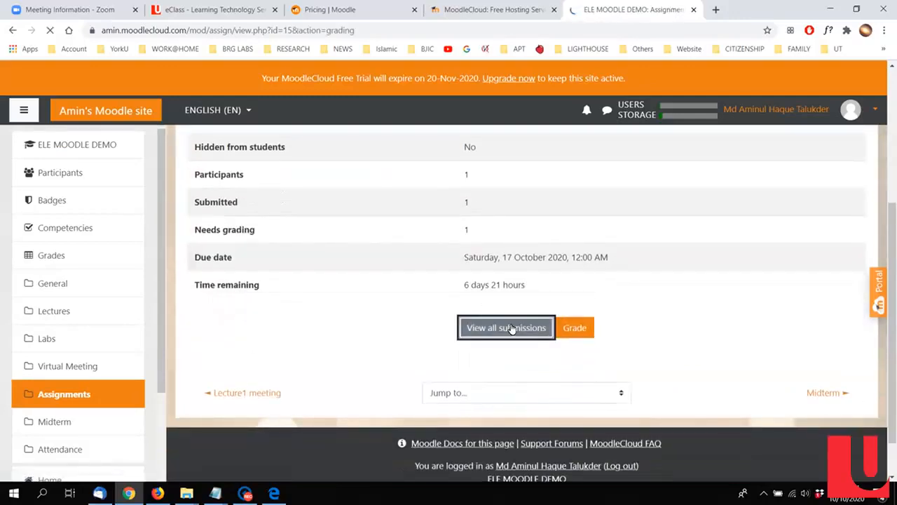
{"action": "scroll", "coordinate": [593, 331], "scroll_direction": "down", "scroll_amount": 3}
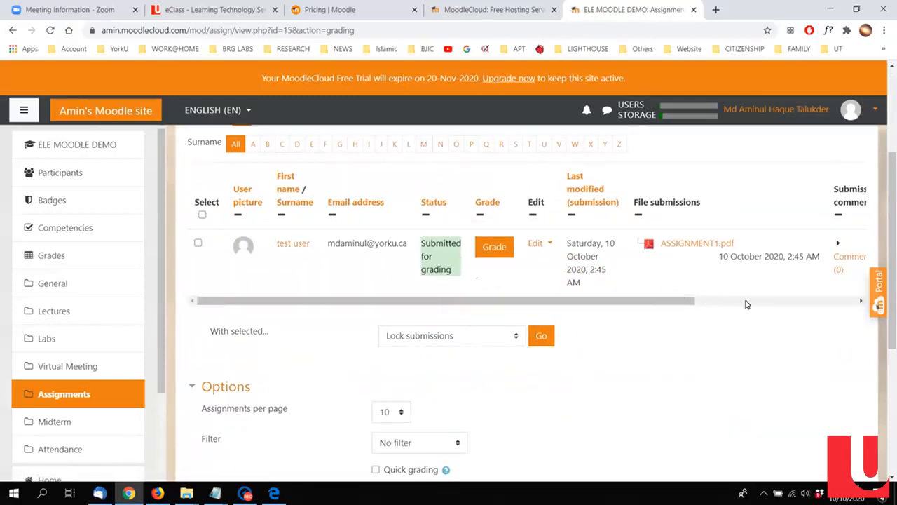
Step: Open the test user's Assignment1 submission for grading, look over the PDF, and save a grade of 95 out of 100
{"action": "left_click", "coordinate": [492, 246]}
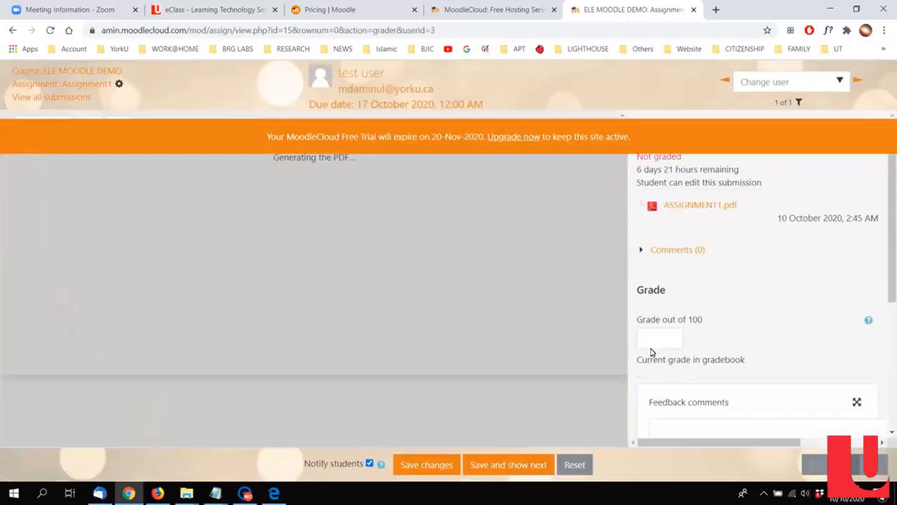
{"action": "left_click", "coordinate": [664, 339]}
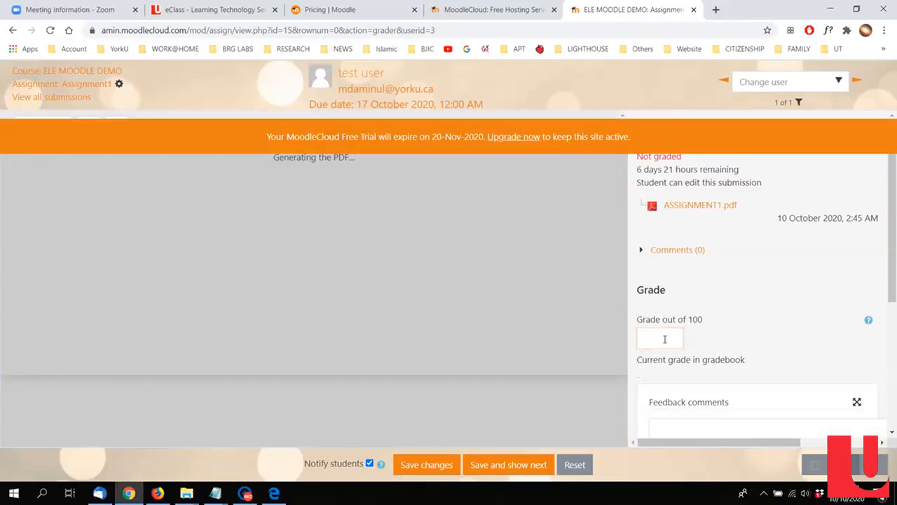
{"action": "scroll", "coordinate": [245, 225], "scroll_direction": "down", "scroll_amount": 5}
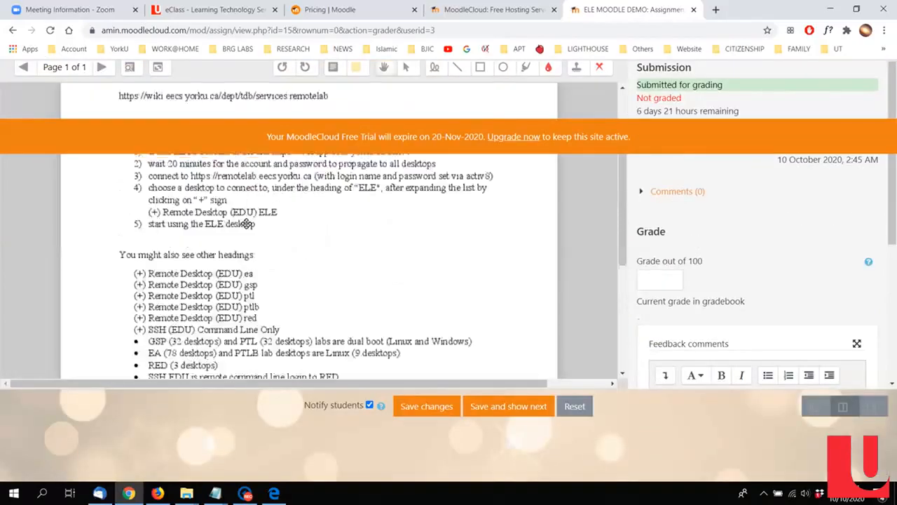
{"action": "scroll", "coordinate": [251, 230], "scroll_direction": "up", "scroll_amount": 5}
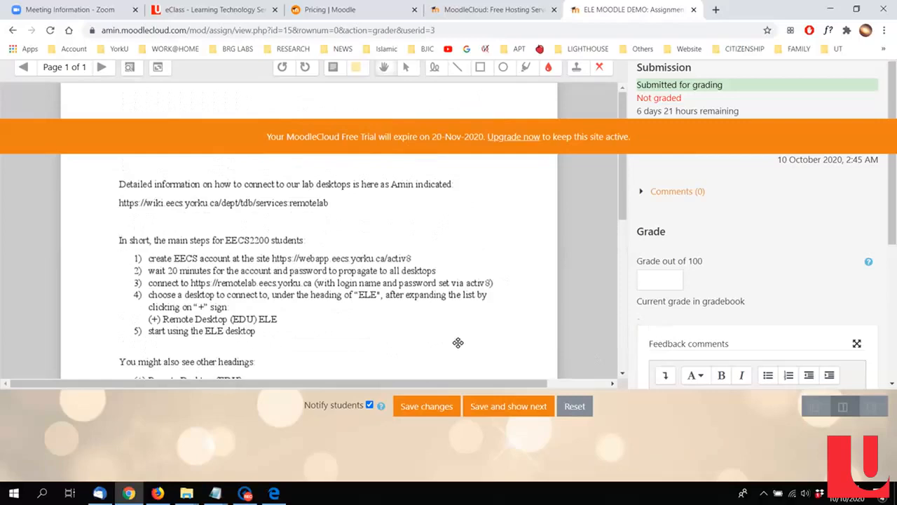
{"action": "left_click", "coordinate": [655, 280]}
{"action": "left_click", "coordinate": [419, 407]}
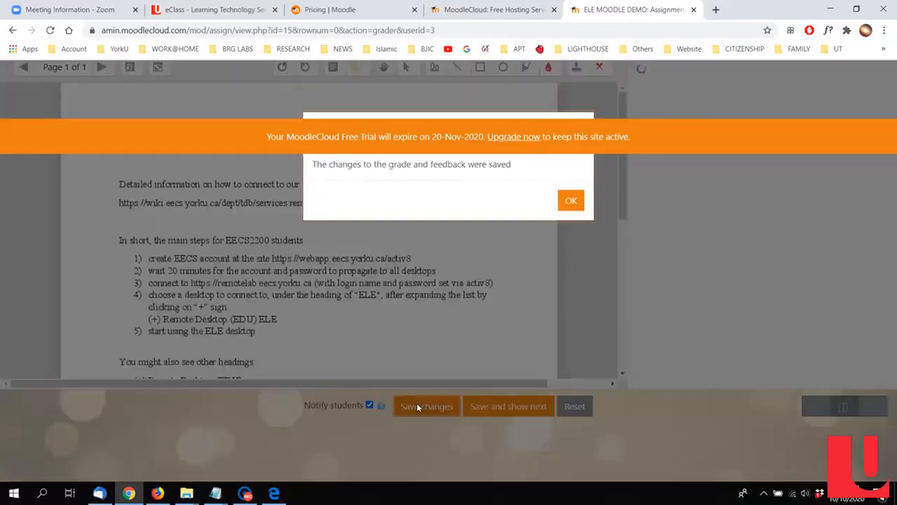
{"action": "left_click", "coordinate": [571, 200]}
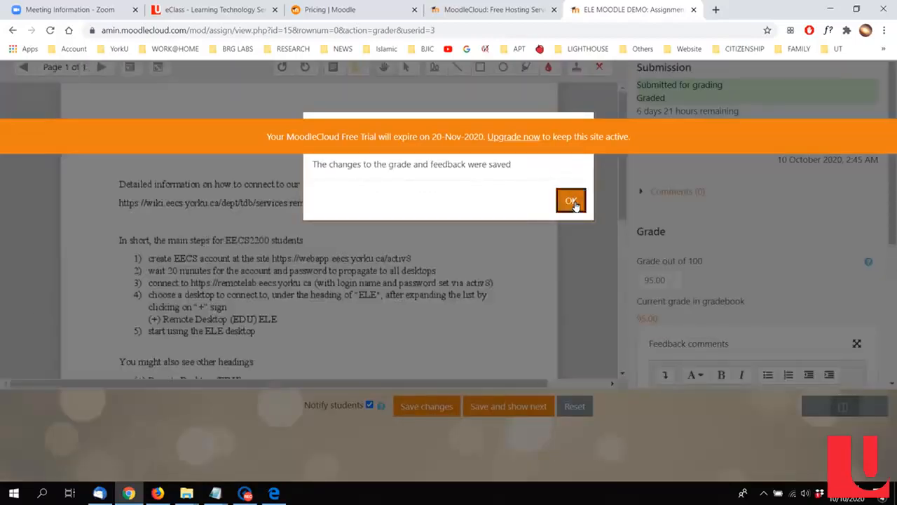
Step: Go back to the Assignment1 submissions list and look over the student's entry and the grading options
{"action": "left_click", "coordinate": [10, 30]}
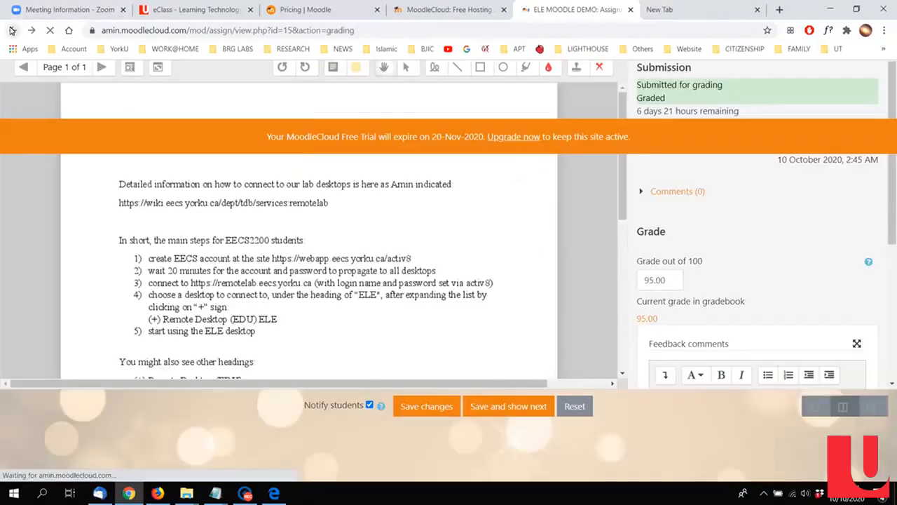
{"action": "scroll", "coordinate": [621, 287], "scroll_direction": "down", "scroll_amount": 1}
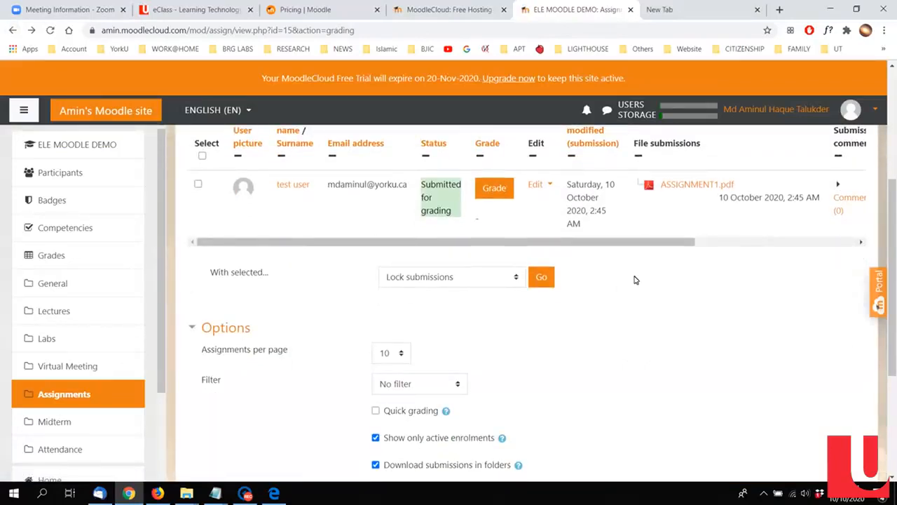
{"action": "scroll", "coordinate": [632, 300], "scroll_direction": "down", "scroll_amount": 3}
{"action": "scroll", "coordinate": [614, 316], "scroll_direction": "up", "scroll_amount": 2}
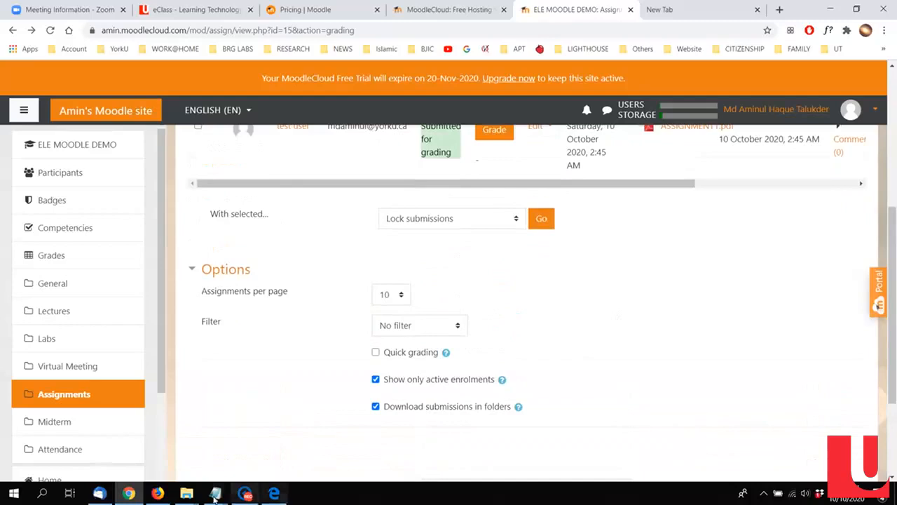
Step: Switch to Firefox with the student account and open Assignment1 from the ELE MOODLE DEMO course page
{"action": "left_click", "coordinate": [158, 493]}
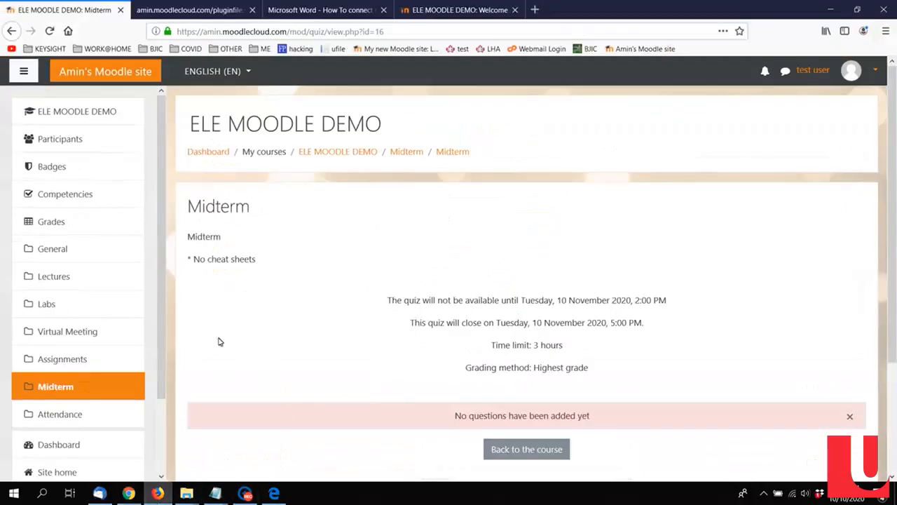
{"action": "left_click", "coordinate": [321, 154]}
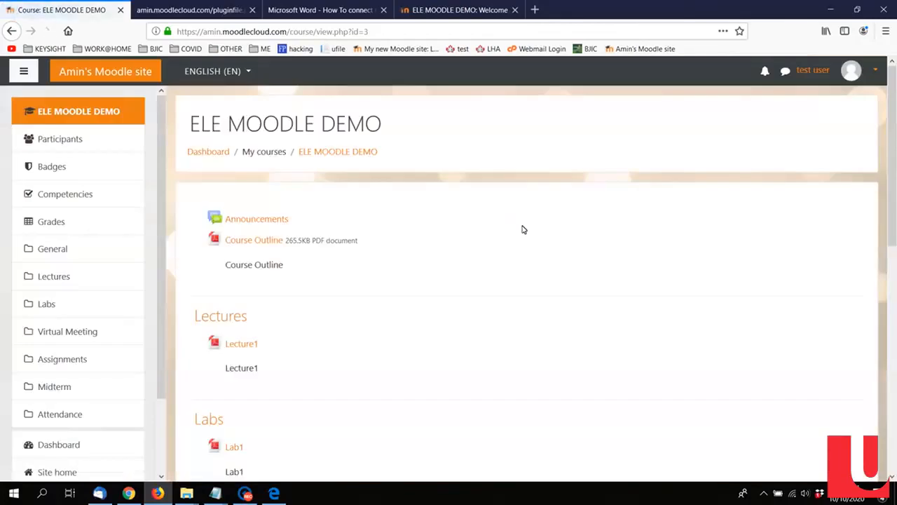
{"action": "scroll", "coordinate": [522, 230], "scroll_direction": "down", "scroll_amount": 4}
{"action": "left_click", "coordinate": [255, 322]}
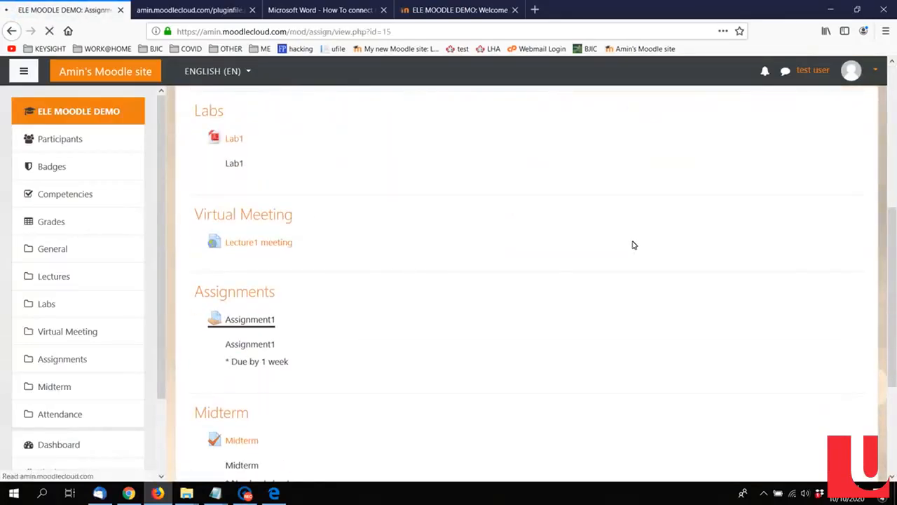
Step: Examine the submission status details on the student's Assignment1 page, highlighting the grading status
{"action": "scroll", "coordinate": [633, 245], "scroll_direction": "down", "scroll_amount": 3}
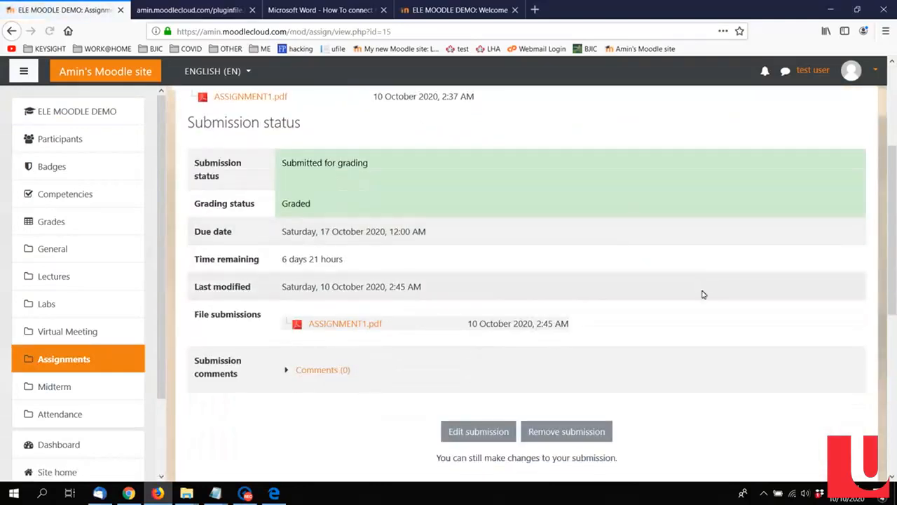
{"action": "scroll", "coordinate": [666, 326], "scroll_direction": "down", "scroll_amount": 1}
{"action": "scroll", "coordinate": [668, 328], "scroll_direction": "up", "scroll_amount": 2}
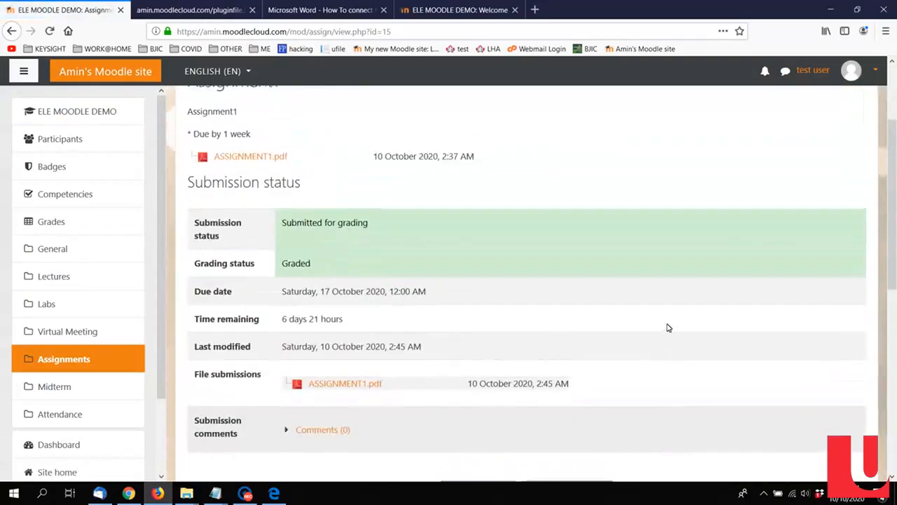
{"action": "scroll", "coordinate": [505, 234], "scroll_direction": "up", "scroll_amount": 2}
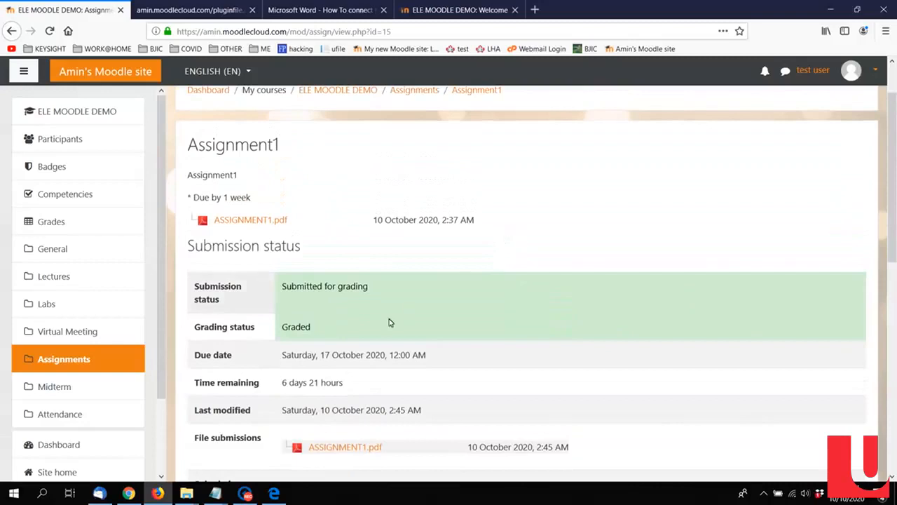
{"action": "double_click", "coordinate": [295, 325]}
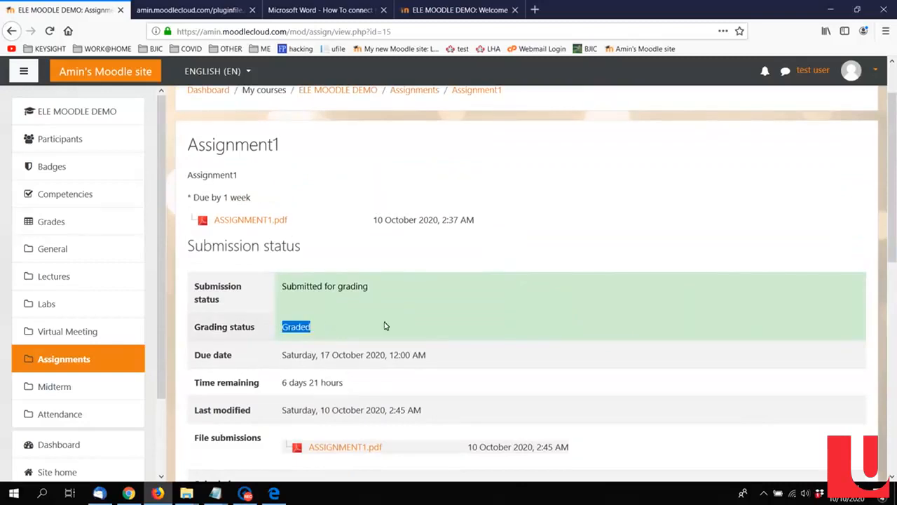
{"action": "scroll", "coordinate": [541, 315], "scroll_direction": "down", "scroll_amount": 3}
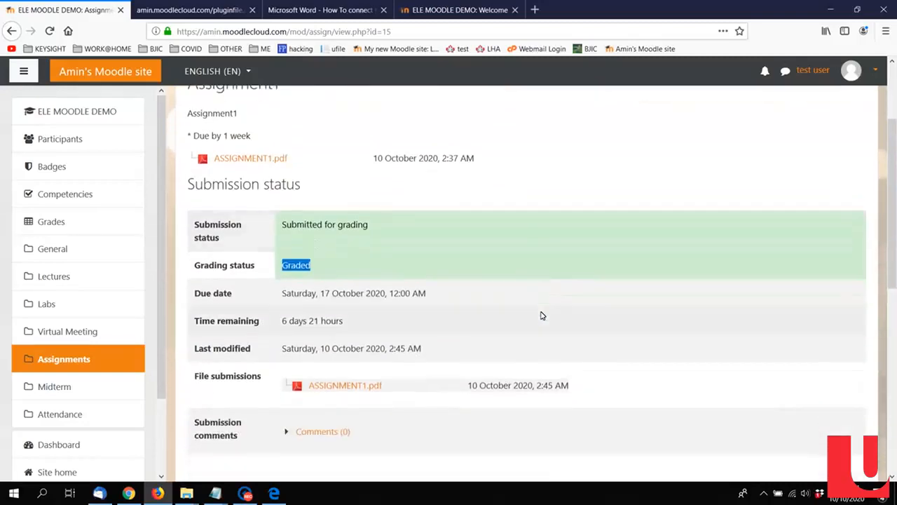
{"action": "scroll", "coordinate": [600, 311], "scroll_direction": "down", "scroll_amount": 2}
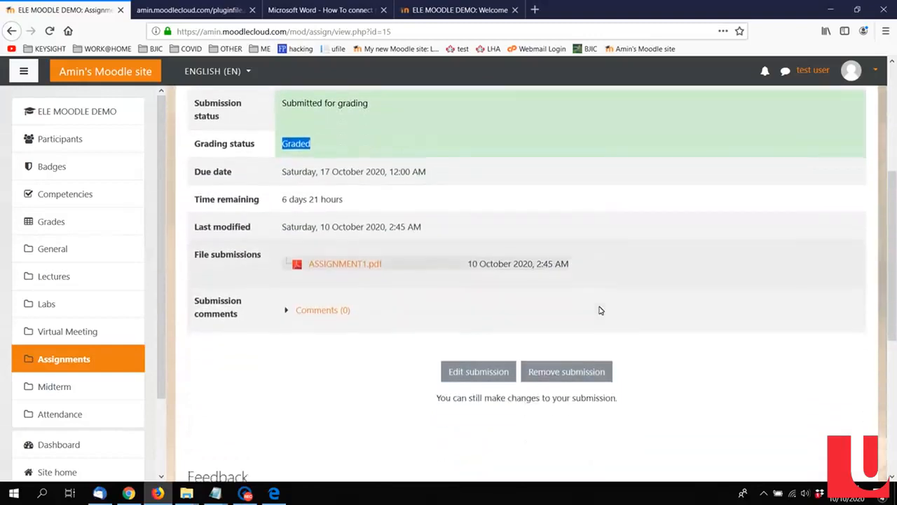
Step: Look over the Feedback section of the student's Assignment1 page, highlighting the grade and the name of the grader
{"action": "scroll", "coordinate": [523, 389], "scroll_direction": "down", "scroll_amount": 3}
{"action": "scroll", "coordinate": [522, 391], "scroll_direction": "down", "scroll_amount": 5}
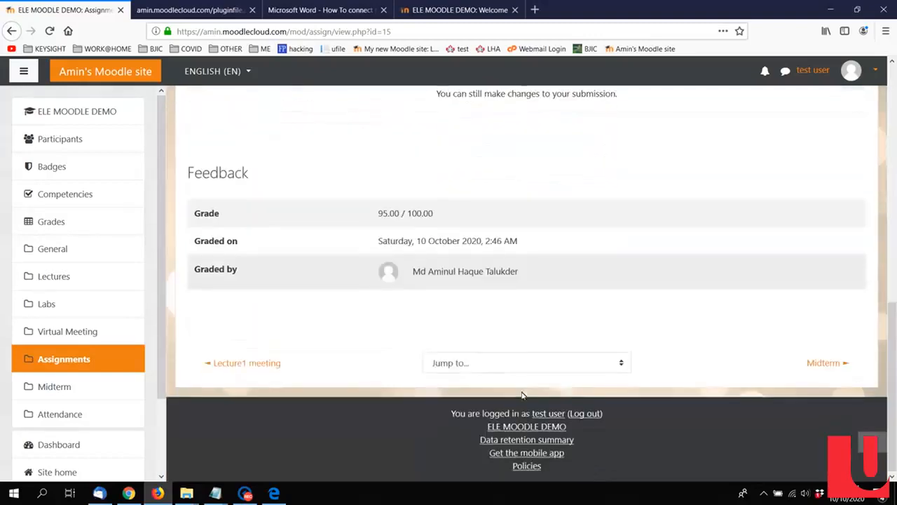
{"action": "left_click_drag", "start_coordinate": [379, 212], "coordinate": [390, 213]}
{"action": "left_click_drag", "start_coordinate": [432, 271], "coordinate": [593, 273]}
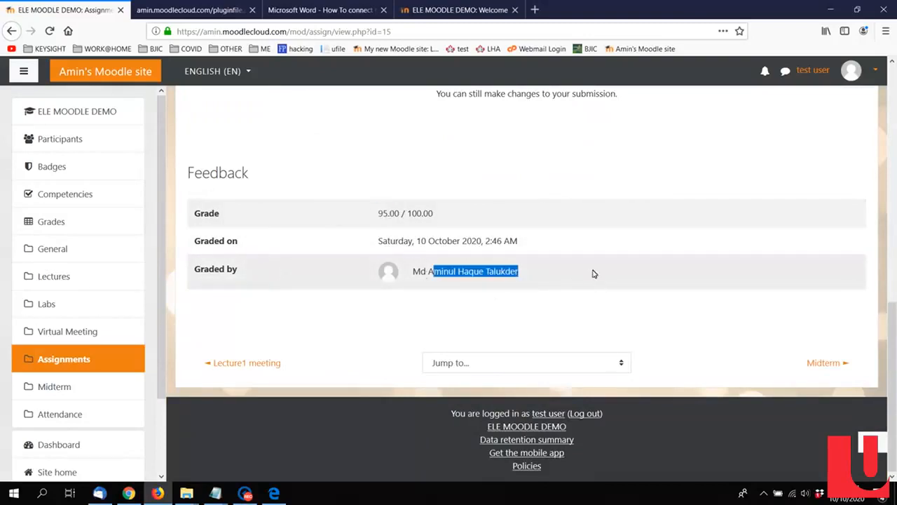
Step: Switch to Chrome with the instructor account and open the Midterm quiz from the ELE MOODLE DEMO course page
{"action": "left_click", "coordinate": [128, 492]}
{"action": "scroll", "coordinate": [297, 225], "scroll_direction": "up", "scroll_amount": 5}
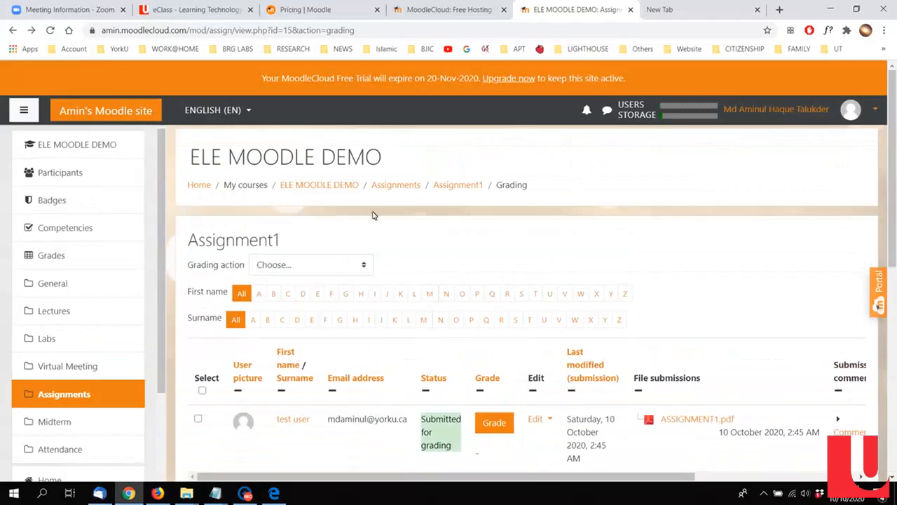
{"action": "left_click", "coordinate": [304, 185]}
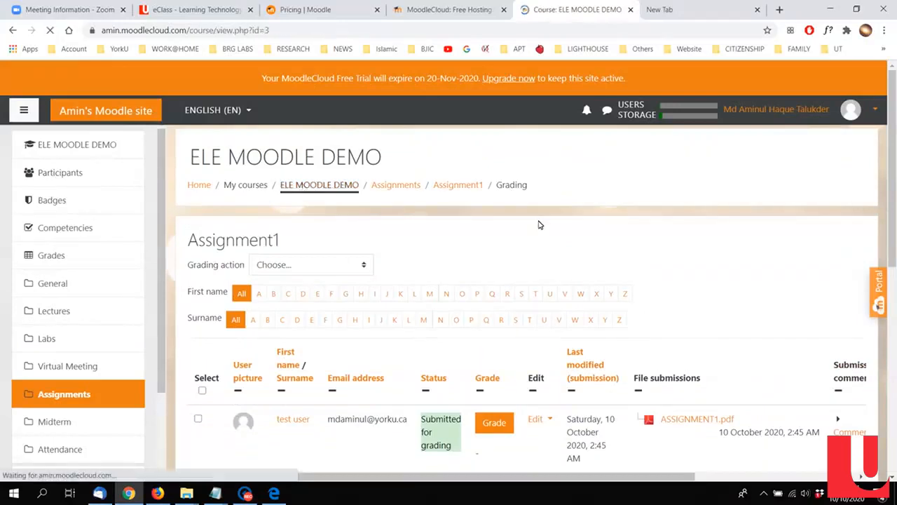
{"action": "scroll", "coordinate": [537, 224], "scroll_direction": "down", "scroll_amount": 10}
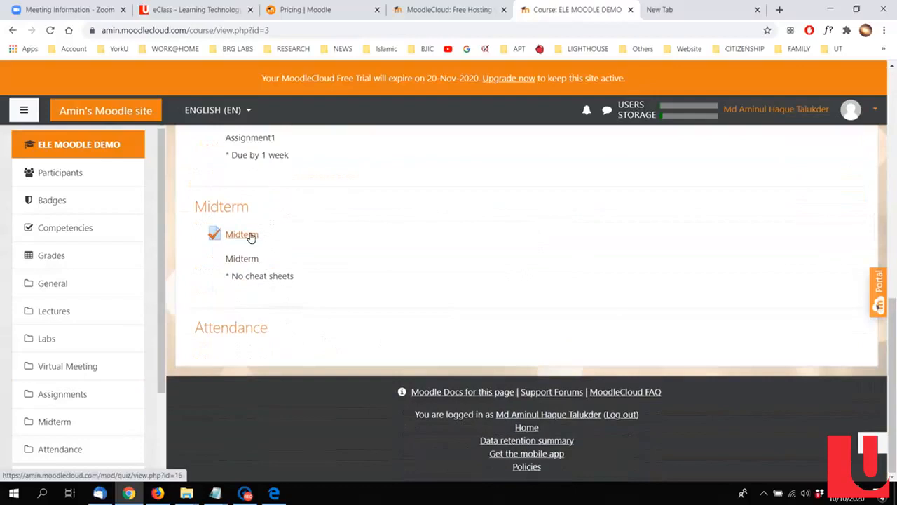
{"action": "left_click", "coordinate": [249, 236]}
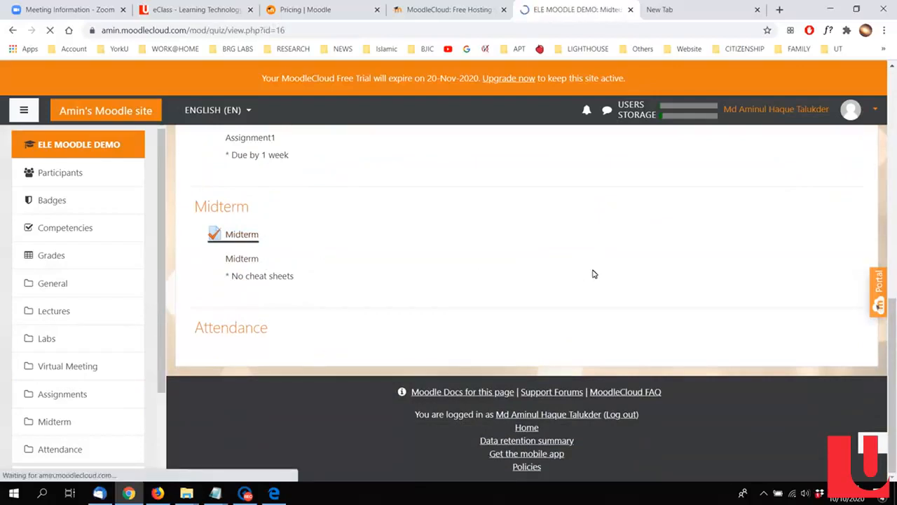
Step: Examine the Midterm quiz page for its opening and closing times, time limit, grading method and questions
{"action": "scroll", "coordinate": [597, 270], "scroll_direction": "down", "scroll_amount": 2}
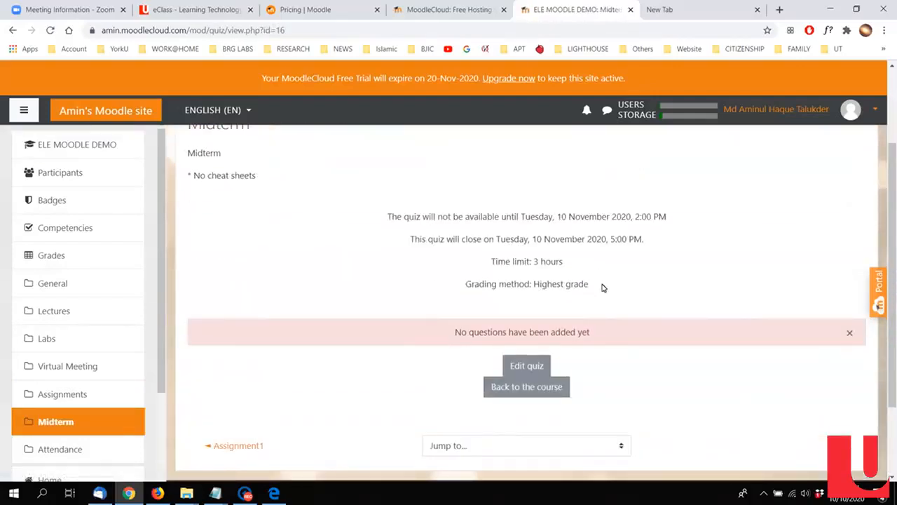
{"action": "scroll", "coordinate": [597, 363], "scroll_direction": "down", "scroll_amount": 1}
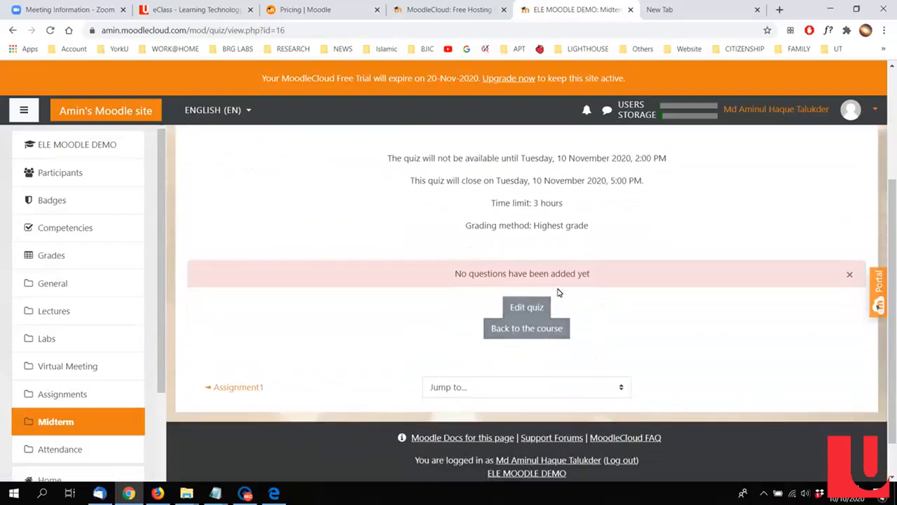
{"action": "scroll", "coordinate": [560, 293], "scroll_direction": "up", "scroll_amount": 1}
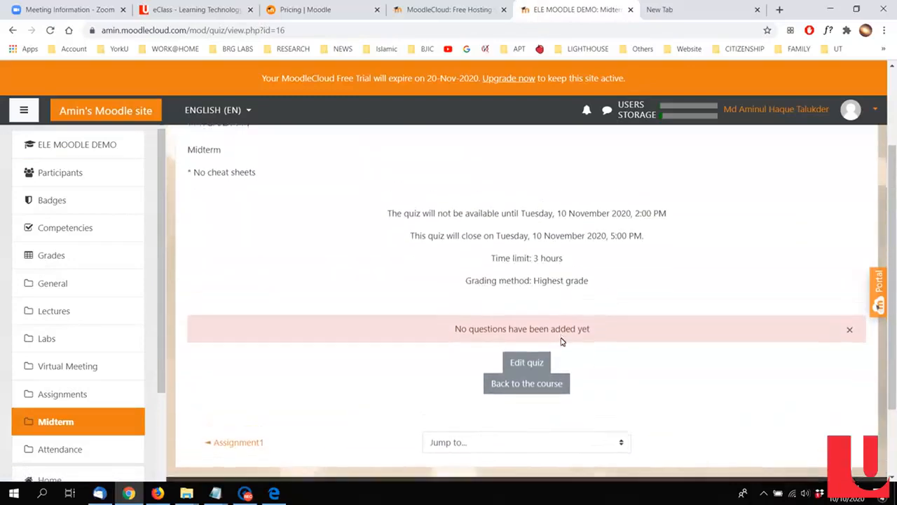
{"action": "scroll", "coordinate": [562, 341], "scroll_direction": "down", "scroll_amount": 1}
{"action": "scroll", "coordinate": [559, 344], "scroll_direction": "up", "scroll_amount": 1}
{"action": "scroll", "coordinate": [527, 308], "scroll_direction": "down", "scroll_amount": 1}
Step: Open the Midterm quiz for editing, look through the question types offered for a new question, and cancel without adding one
{"action": "left_click", "coordinate": [525, 308]}
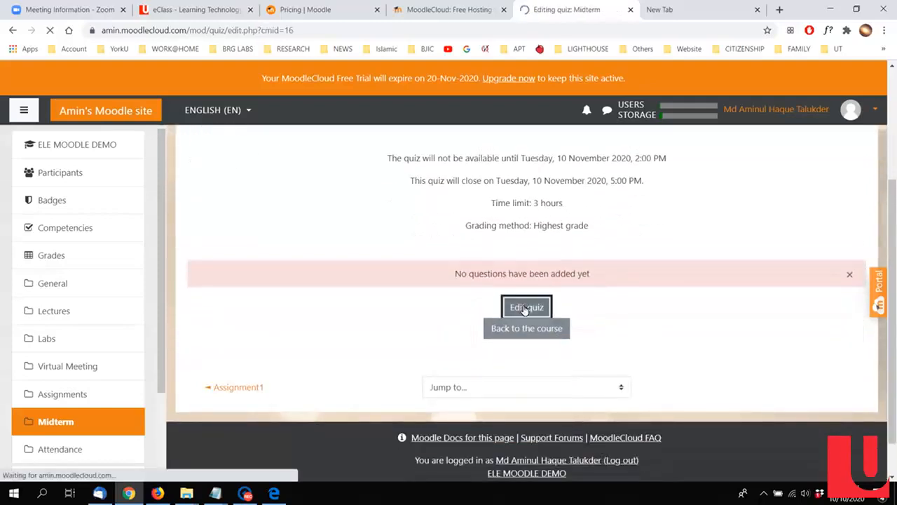
{"action": "scroll", "coordinate": [524, 308], "scroll_direction": "down", "scroll_amount": 2}
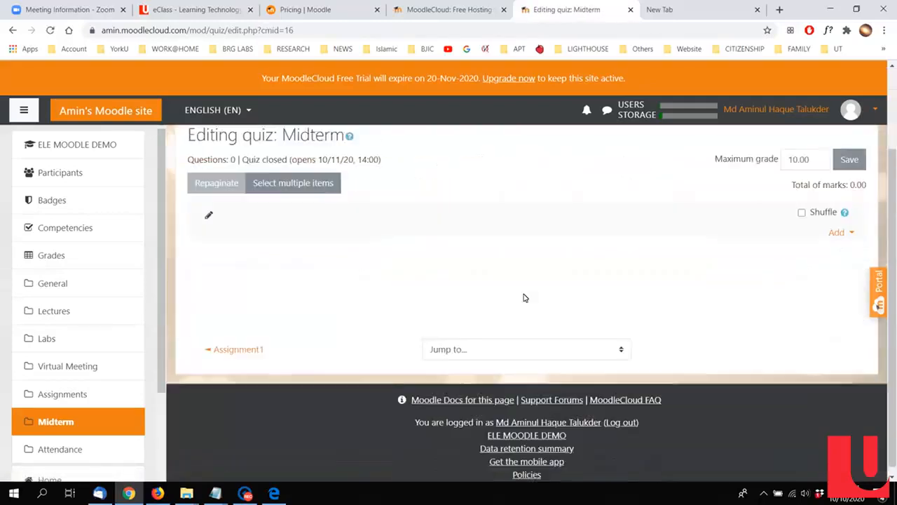
{"action": "left_click", "coordinate": [530, 309]}
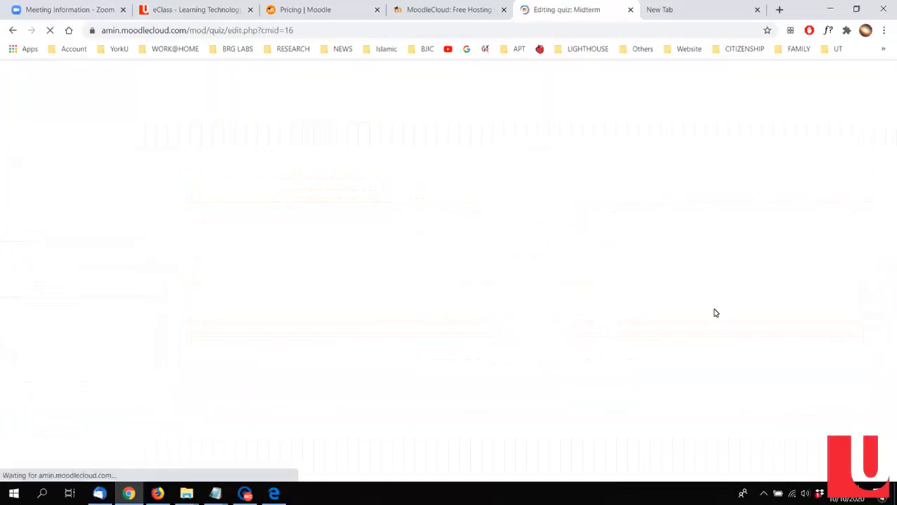
{"action": "scroll", "coordinate": [598, 269], "scroll_direction": "down", "scroll_amount": 2}
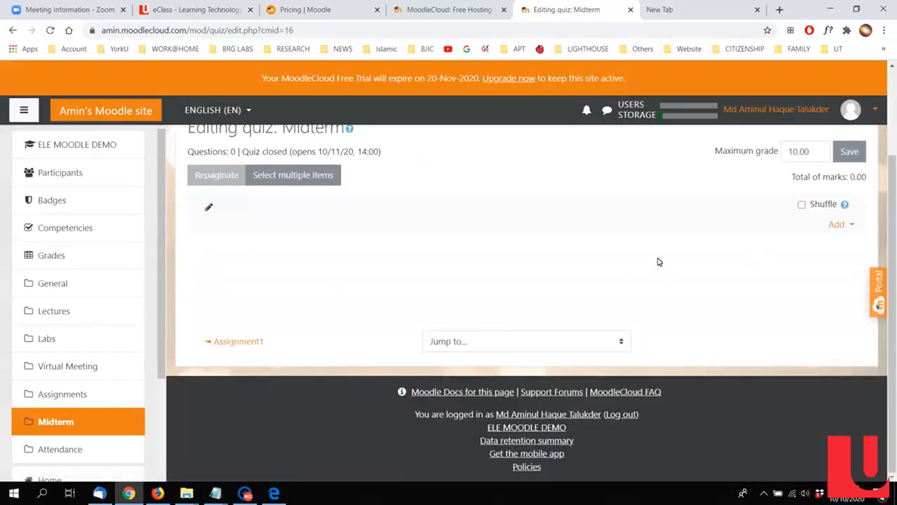
{"action": "left_click", "coordinate": [843, 226]}
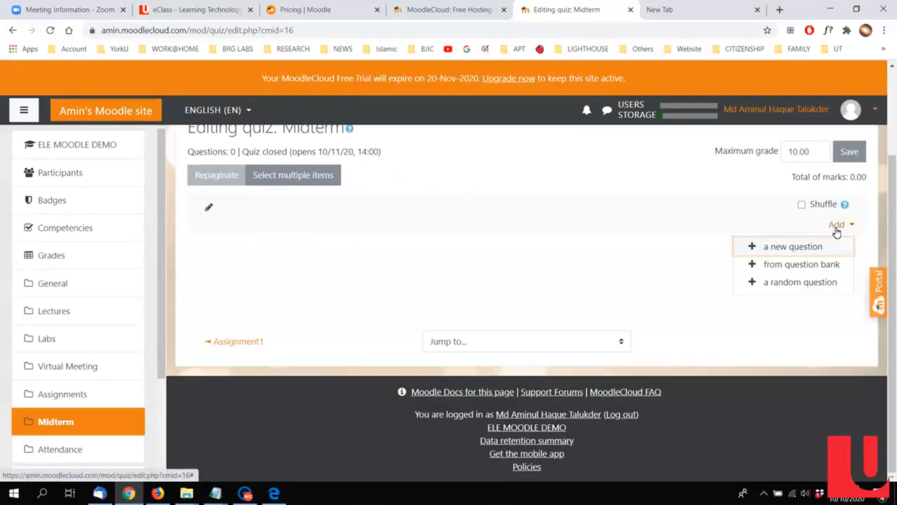
{"action": "left_click", "coordinate": [799, 245]}
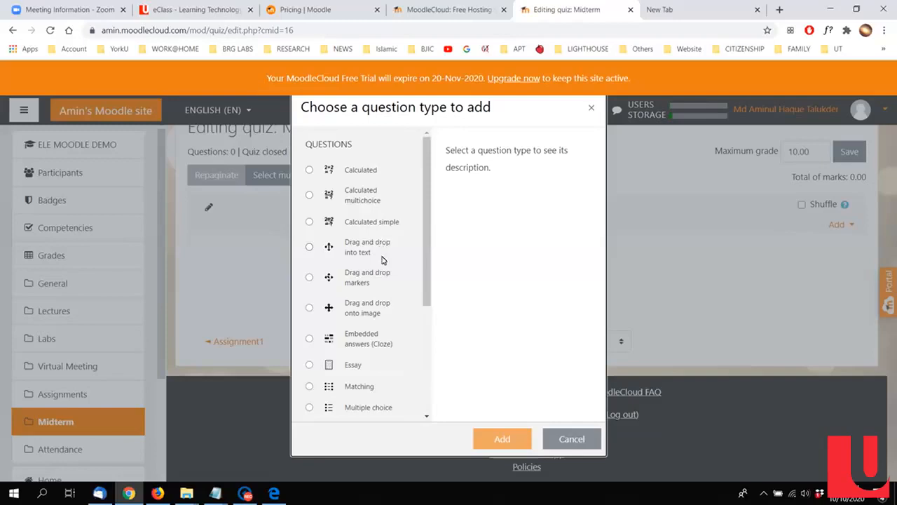
{"action": "scroll", "coordinate": [382, 260], "scroll_direction": "down", "scroll_amount": 5}
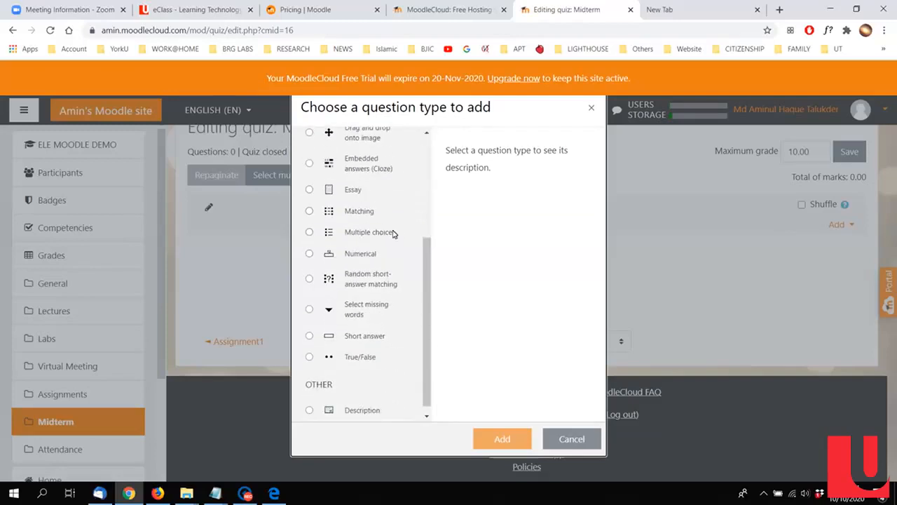
{"action": "left_click", "coordinate": [572, 438]}
{"action": "scroll", "coordinate": [495, 232], "scroll_direction": "up", "scroll_amount": 2}
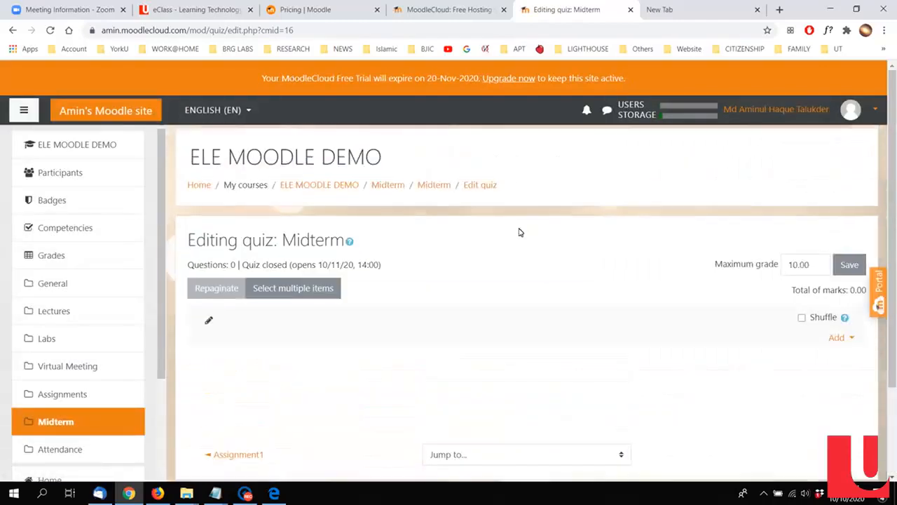
Step: Return to the ELE MOODLE DEMO course page in editing mode and toggle the group mode of the Midterm quiz
{"action": "left_click", "coordinate": [315, 187]}
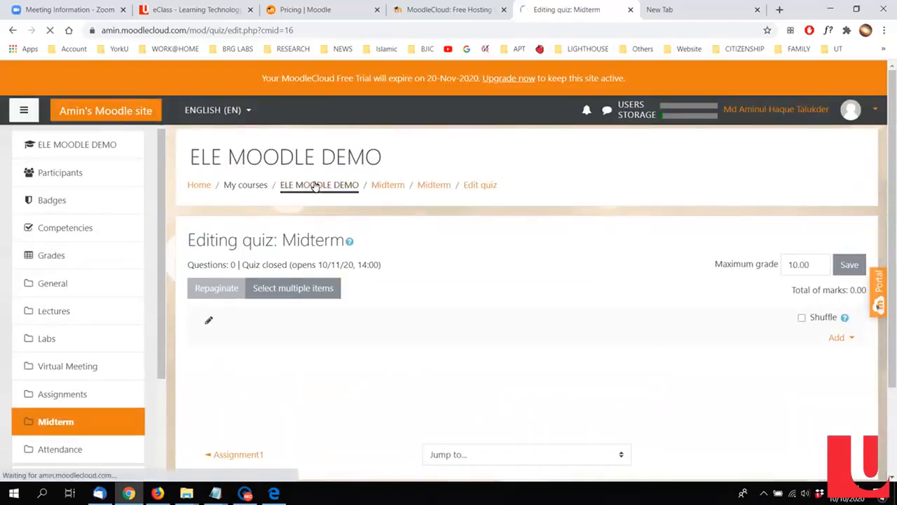
{"action": "scroll", "coordinate": [469, 248], "scroll_direction": "down", "scroll_amount": 10}
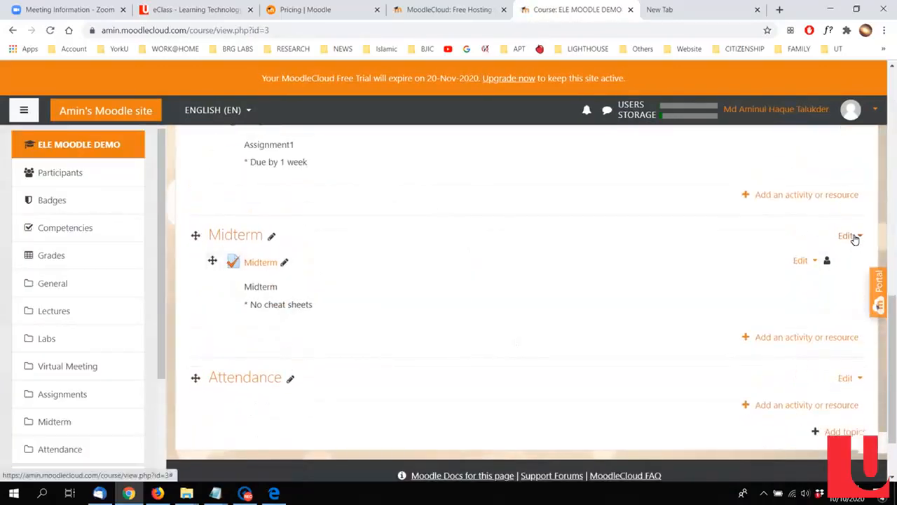
{"action": "left_click", "coordinate": [853, 236]}
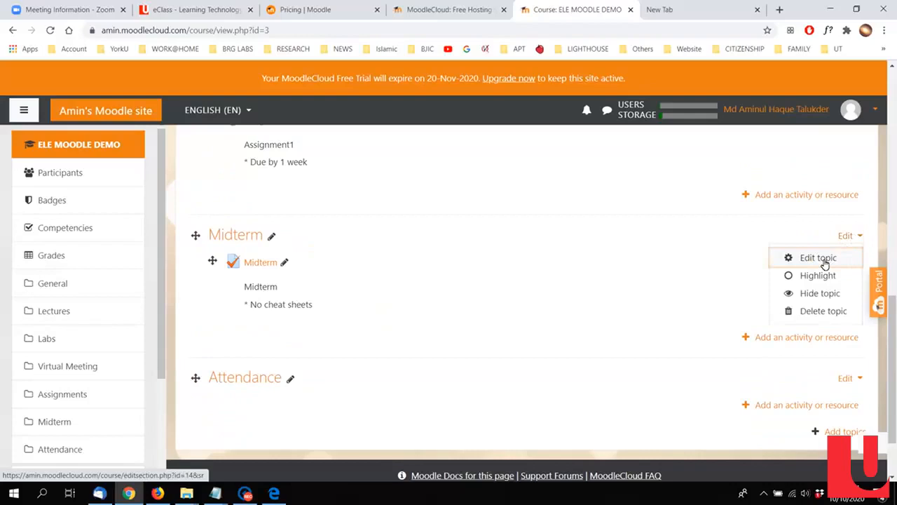
{"action": "left_click", "coordinate": [733, 255]}
{"action": "left_click", "coordinate": [831, 263]}
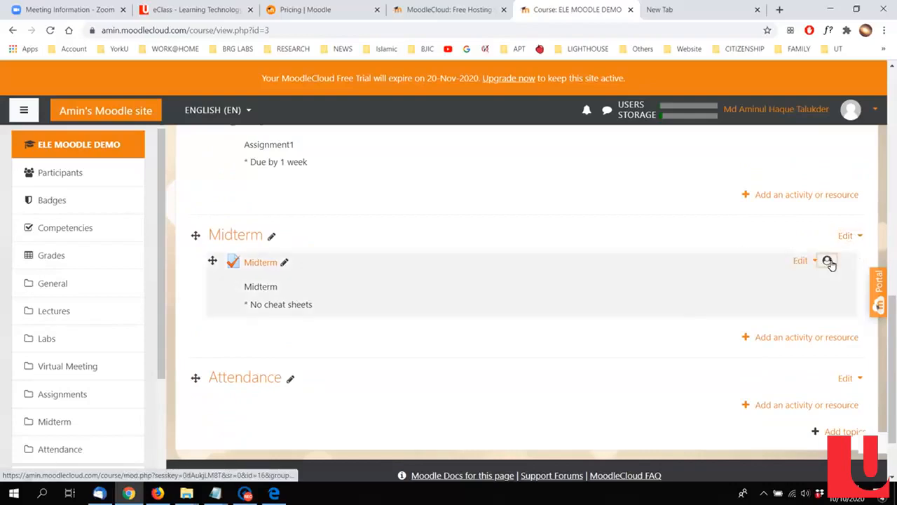
Step: Open the settings of the Midterm quiz and look over the setting groups, expanding Appearance
{"action": "left_click", "coordinate": [803, 261]}
{"action": "left_click", "coordinate": [780, 286]}
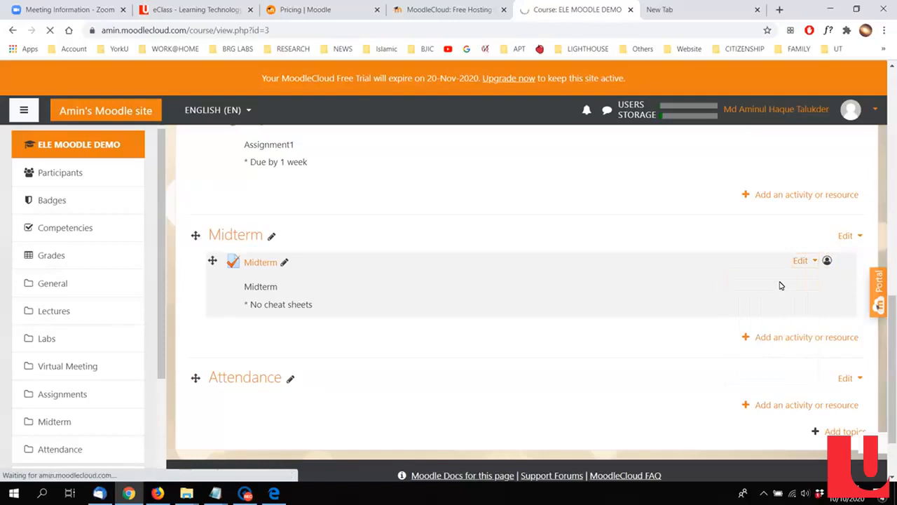
{"action": "scroll", "coordinate": [539, 260], "scroll_direction": "down", "scroll_amount": 6}
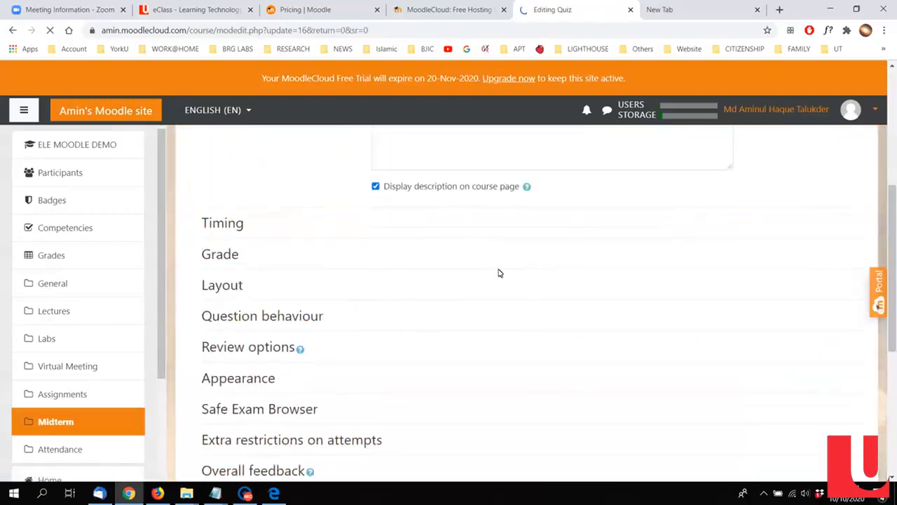
{"action": "scroll", "coordinate": [421, 281], "scroll_direction": "up", "scroll_amount": 3}
{"action": "scroll", "coordinate": [308, 330], "scroll_direction": "down", "scroll_amount": 1}
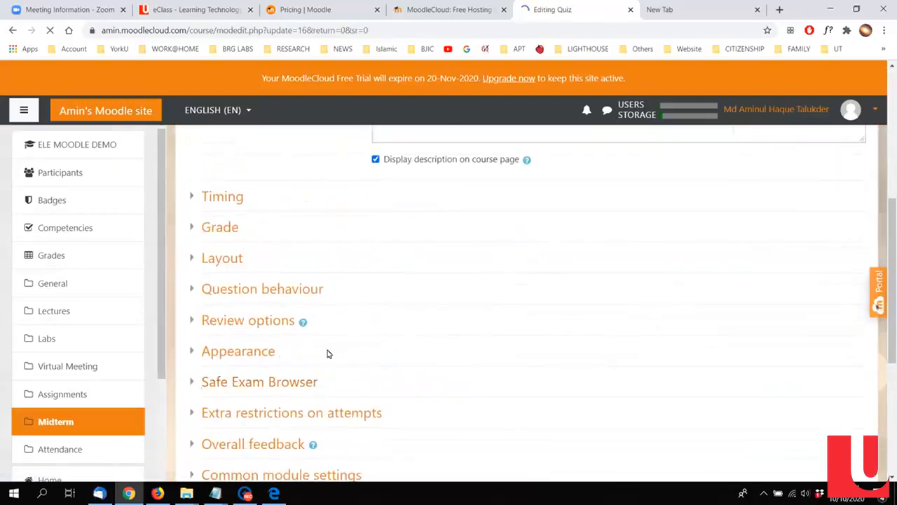
{"action": "left_click", "coordinate": [248, 356]}
{"action": "scroll", "coordinate": [630, 295], "scroll_direction": "down", "scroll_amount": 1}
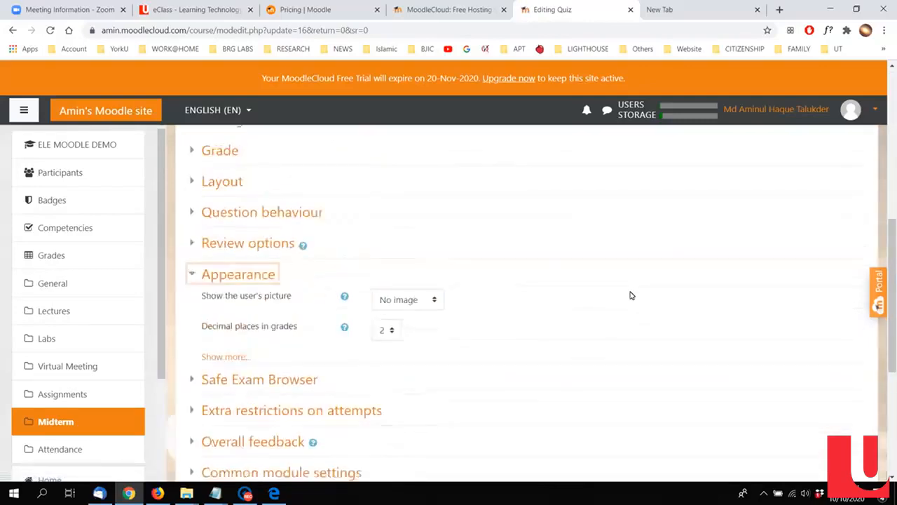
{"action": "scroll", "coordinate": [532, 273], "scroll_direction": "up", "scroll_amount": 2}
Step: Set the month of the Midterm quiz's opening date to October in the Timing settings, and save and return to the course
{"action": "left_click", "coordinate": [219, 259]}
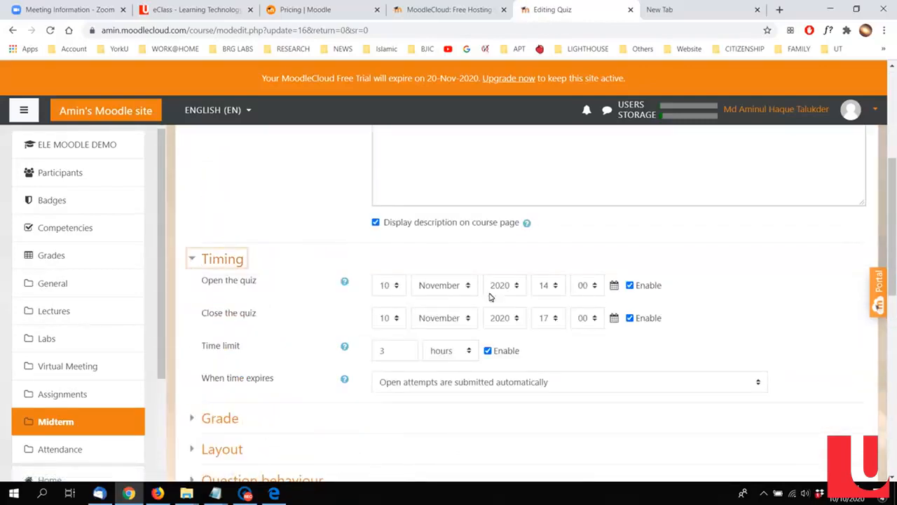
{"action": "left_click", "coordinate": [459, 286]}
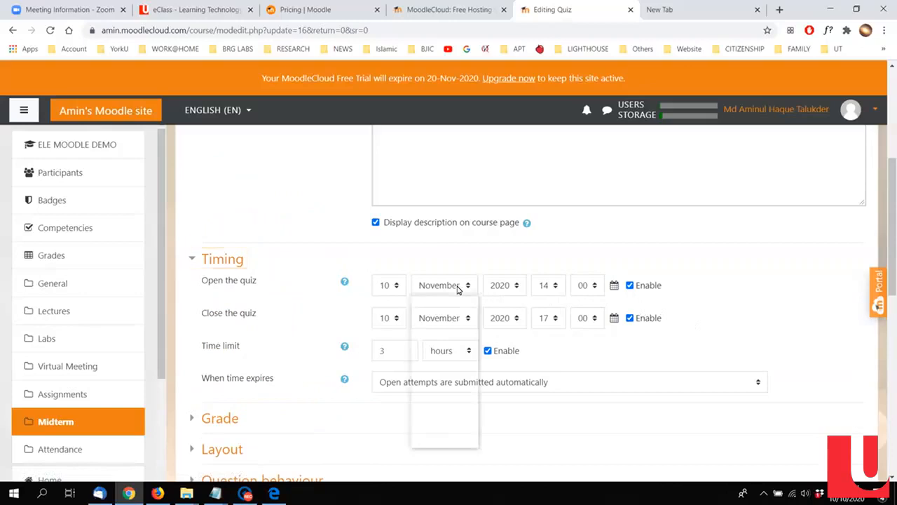
{"action": "left_click", "coordinate": [461, 414]}
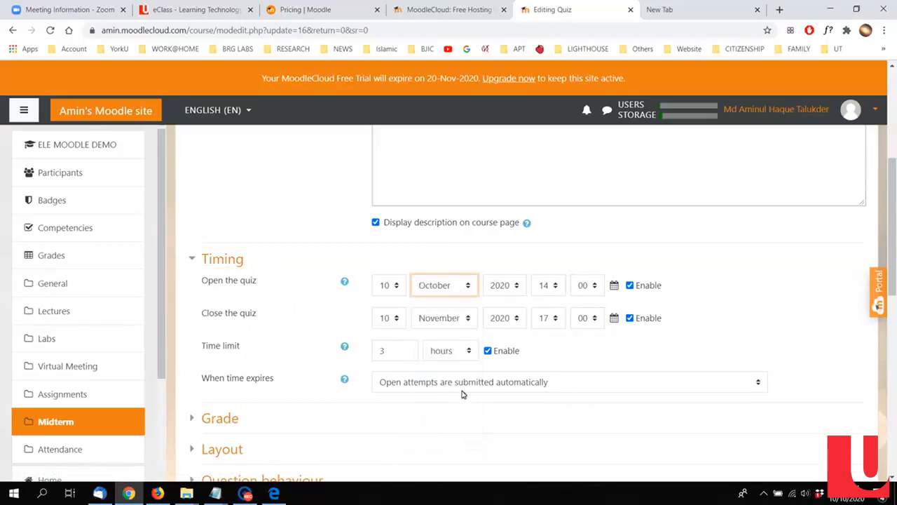
{"action": "left_click", "coordinate": [447, 317]}
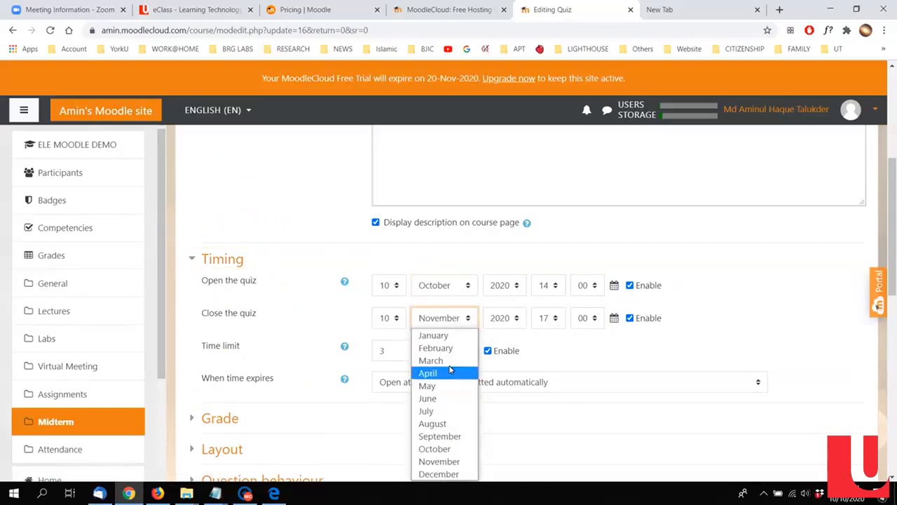
{"action": "left_click", "coordinate": [751, 319]}
{"action": "scroll", "coordinate": [751, 318], "scroll_direction": "down", "scroll_amount": 8}
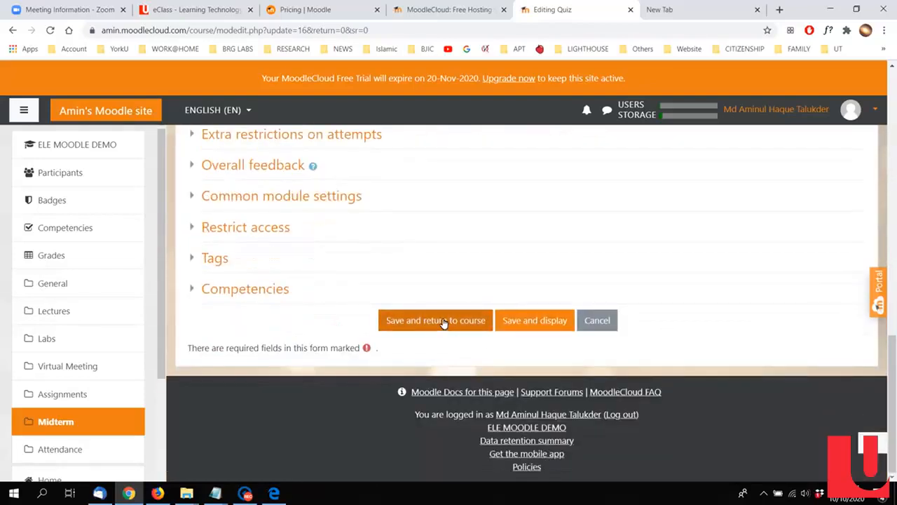
{"action": "left_click", "coordinate": [443, 321]}
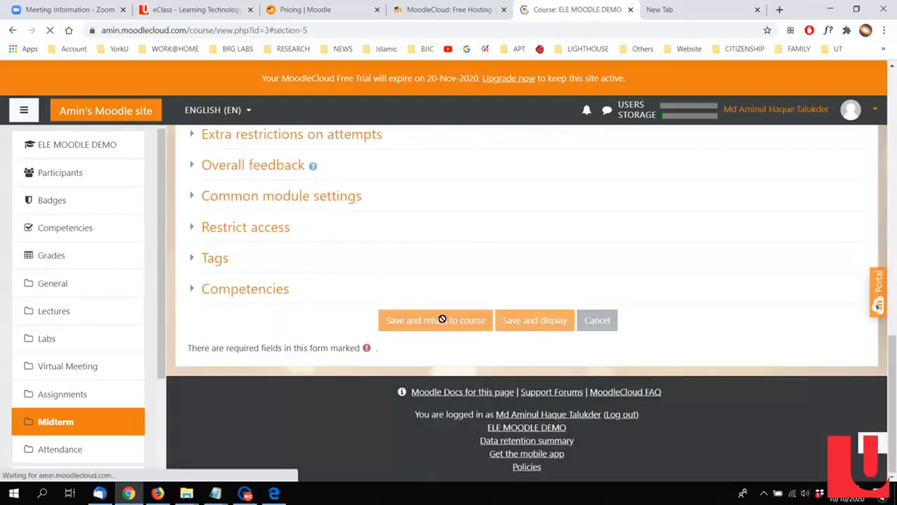
Step: Open the Midterm quiz from the course page and start editing its questions
{"action": "scroll", "coordinate": [442, 276], "scroll_direction": "up", "scroll_amount": 1}
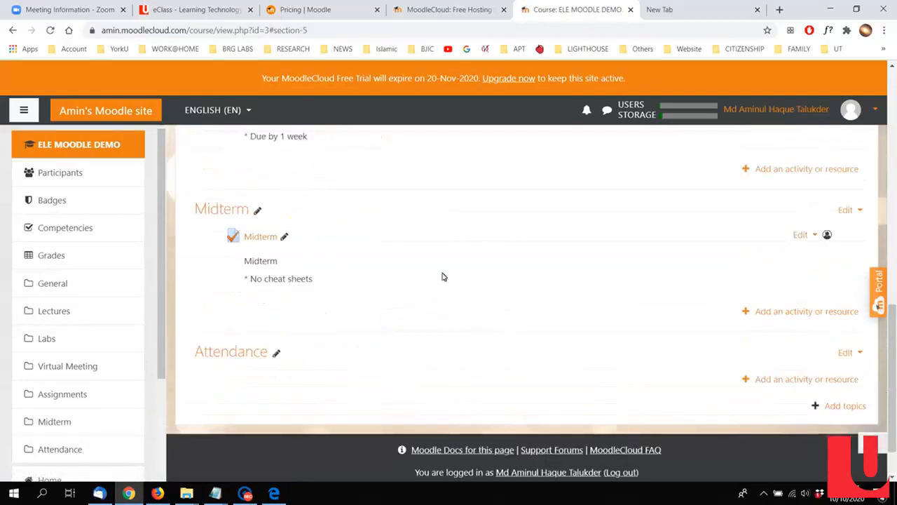
{"action": "left_click", "coordinate": [272, 242]}
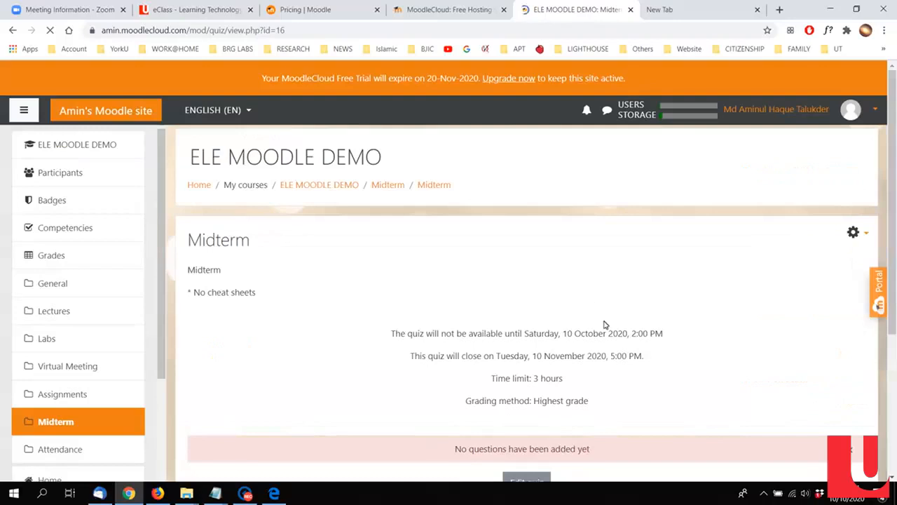
{"action": "scroll", "coordinate": [616, 333], "scroll_direction": "down", "scroll_amount": 3}
{"action": "left_click", "coordinate": [518, 265]}
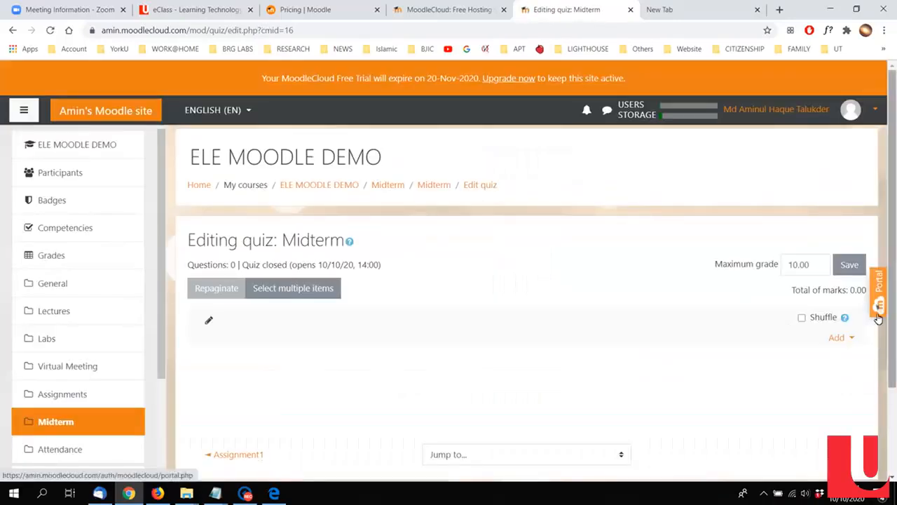
Step: Add a new question of type Essay to the Midterm quiz
{"action": "left_click", "coordinate": [841, 337]}
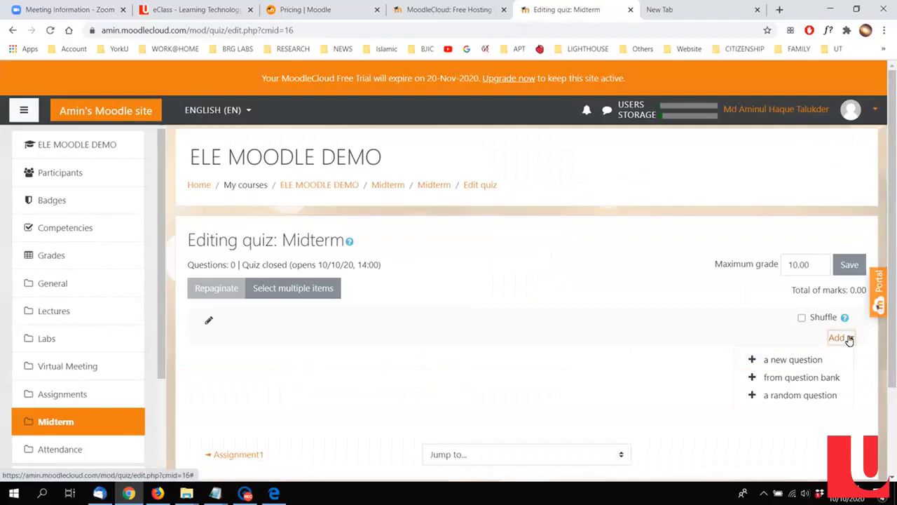
{"action": "left_click", "coordinate": [771, 360]}
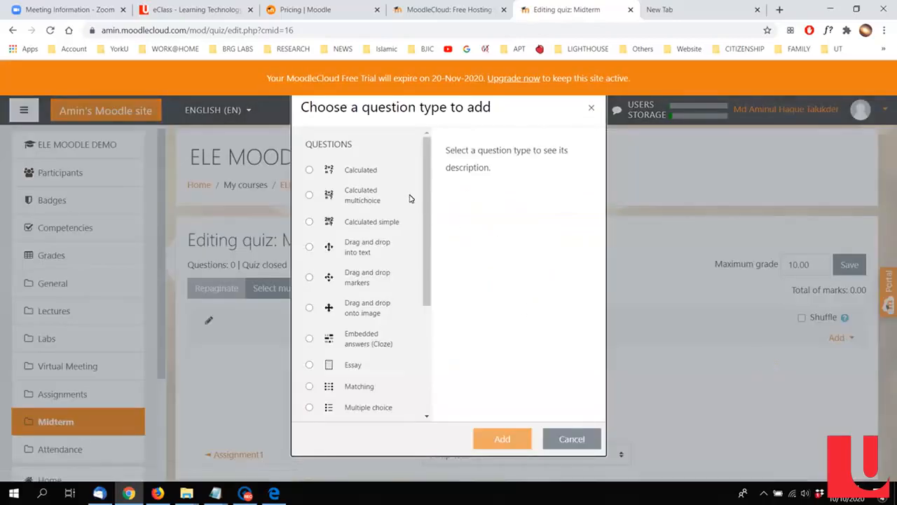
{"action": "left_click", "coordinate": [362, 367]}
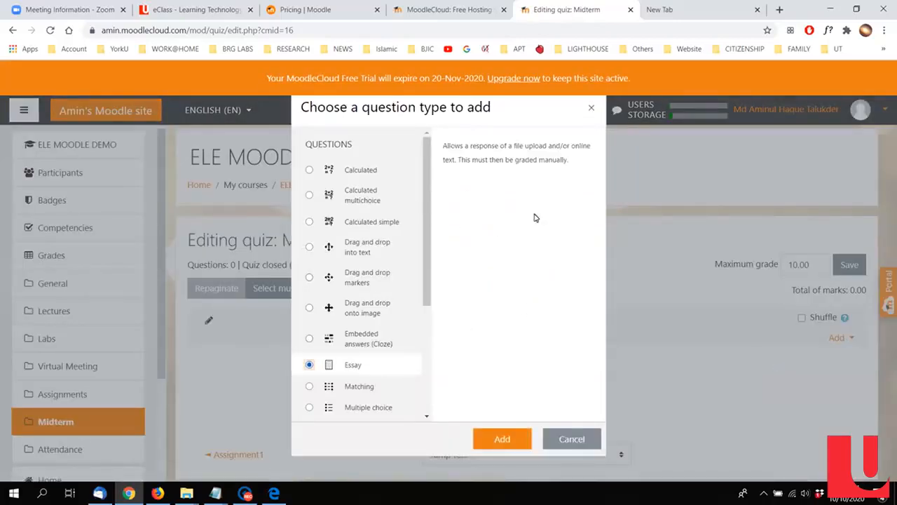
{"action": "left_click", "coordinate": [502, 442]}
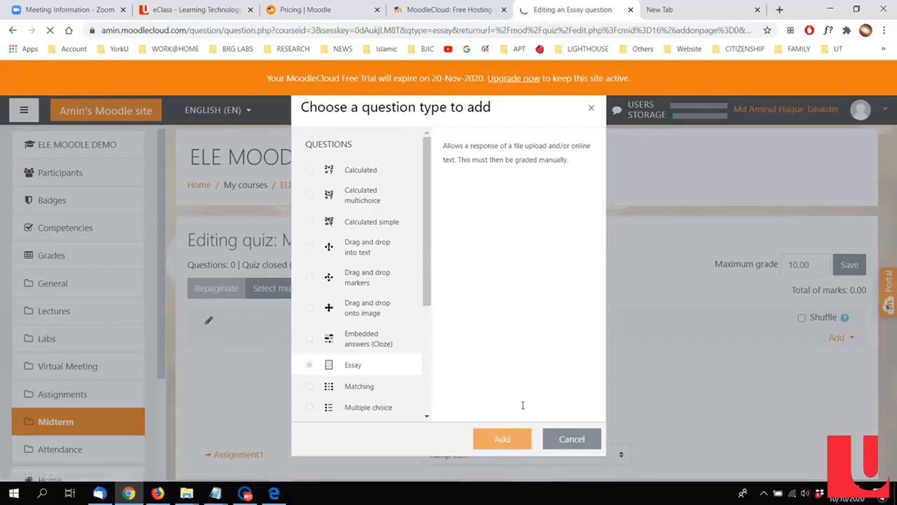
{"action": "scroll", "coordinate": [434, 235], "scroll_direction": "down", "scroll_amount": 2}
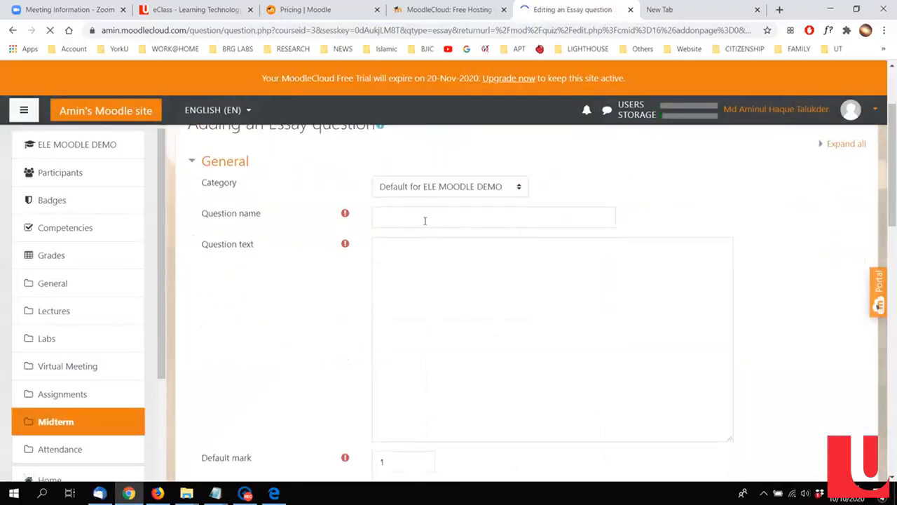
{"action": "left_click", "coordinate": [424, 218]}
{"action": "left_click", "coordinate": [627, 202]}
{"action": "left_click", "coordinate": [516, 241]}
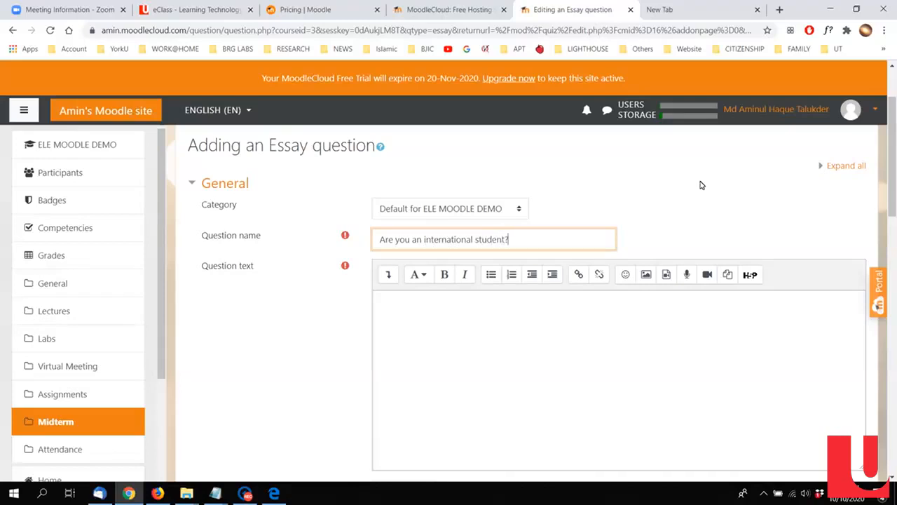
{"action": "scroll", "coordinate": [583, 307], "scroll_direction": "down", "scroll_amount": 1}
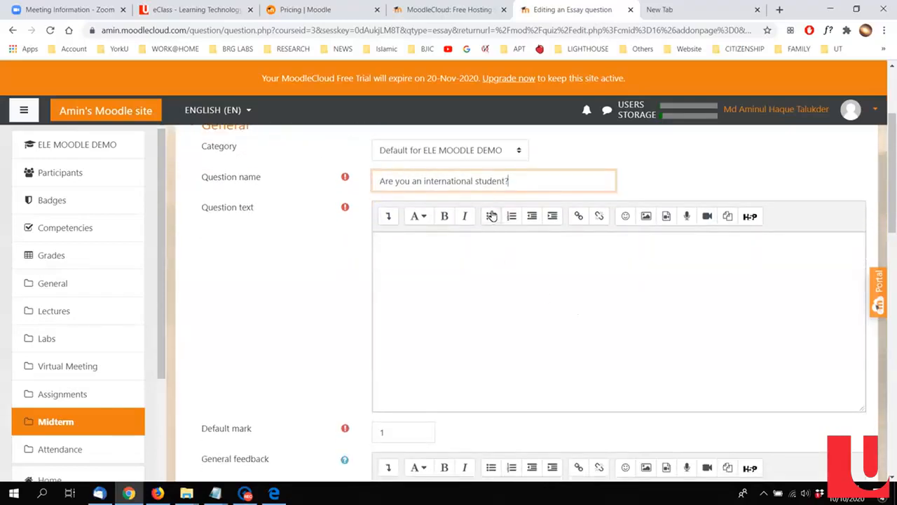
{"action": "left_click_drag", "start_coordinate": [529, 185], "coordinate": [338, 184]}
{"action": "key", "text": "BackSpace"}
Step: Enter "Are you an international student?" as the essay's question text and name the question Q1
{"action": "left_click", "coordinate": [519, 320]}
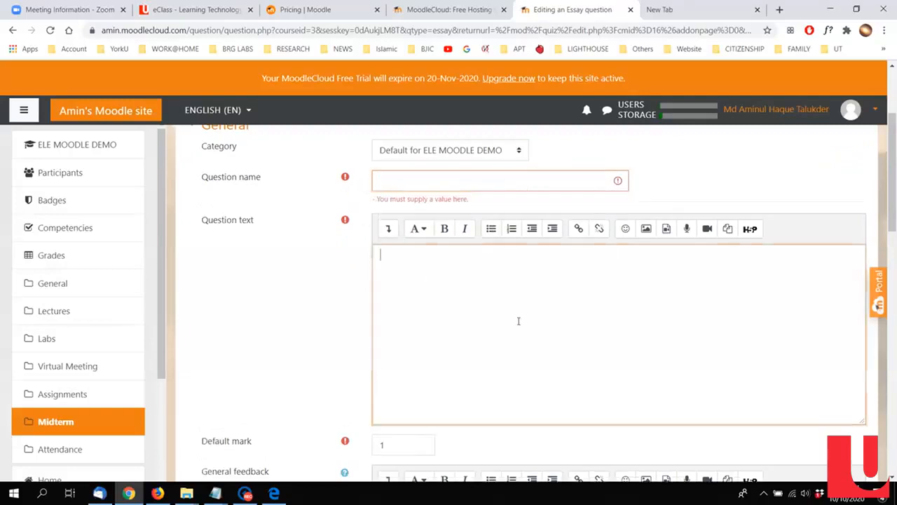
{"action": "type", "text": "Are you an international student?"}
{"action": "left_click", "coordinate": [473, 180]}
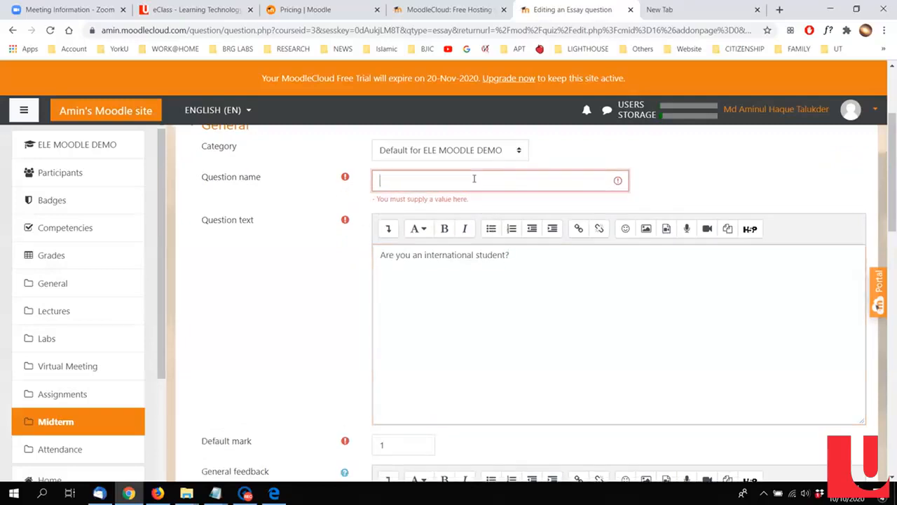
Step: Look over the essay question's Response Options and Grader Information, and save the question to the quiz
{"action": "scroll", "coordinate": [266, 290], "scroll_direction": "down", "scroll_amount": 3}
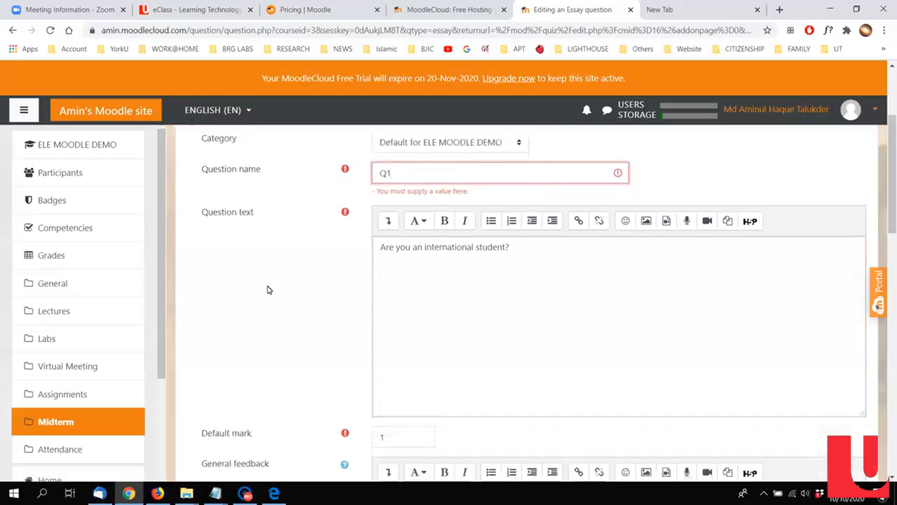
{"action": "scroll", "coordinate": [333, 355], "scroll_direction": "down", "scroll_amount": 10}
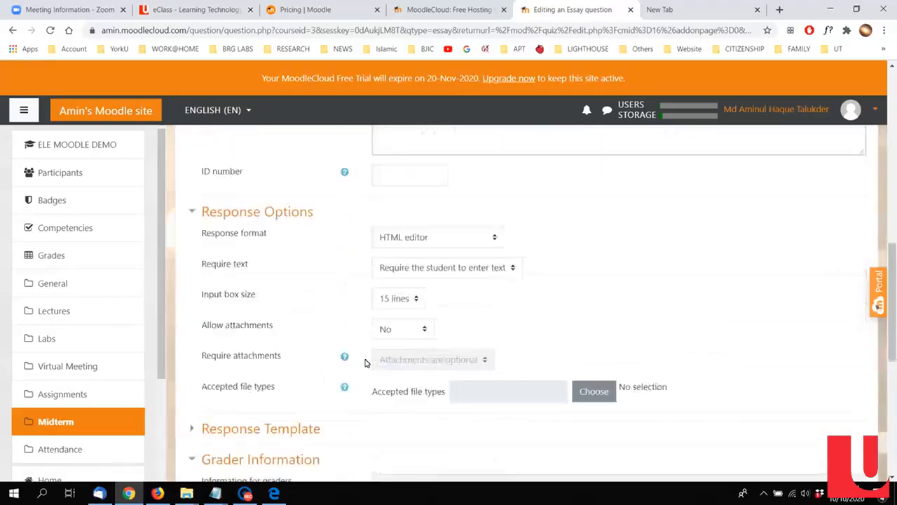
{"action": "scroll", "coordinate": [302, 286], "scroll_direction": "up", "scroll_amount": 3}
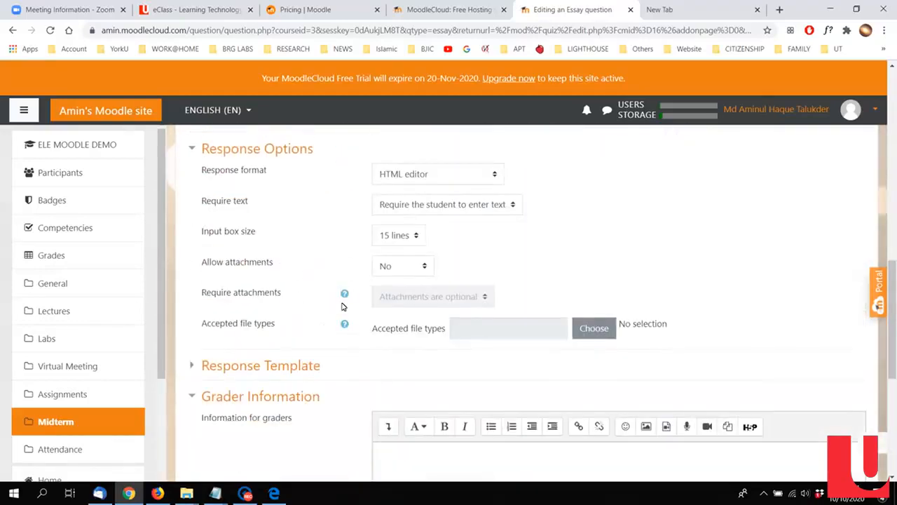
{"action": "scroll", "coordinate": [324, 347], "scroll_direction": "down", "scroll_amount": 2}
{"action": "scroll", "coordinate": [290, 304], "scroll_direction": "up", "scroll_amount": 3}
{"action": "scroll", "coordinate": [352, 294], "scroll_direction": "down", "scroll_amount": 2}
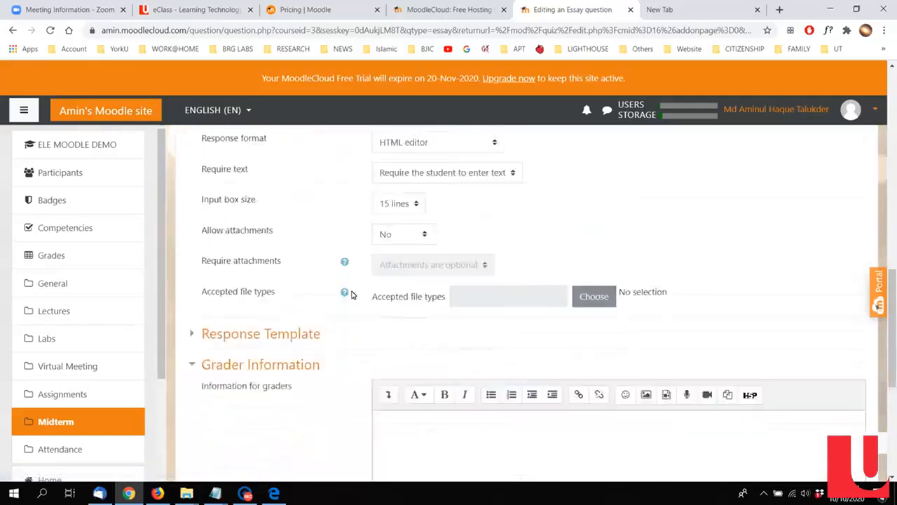
{"action": "scroll", "coordinate": [352, 294], "scroll_direction": "down", "scroll_amount": 4}
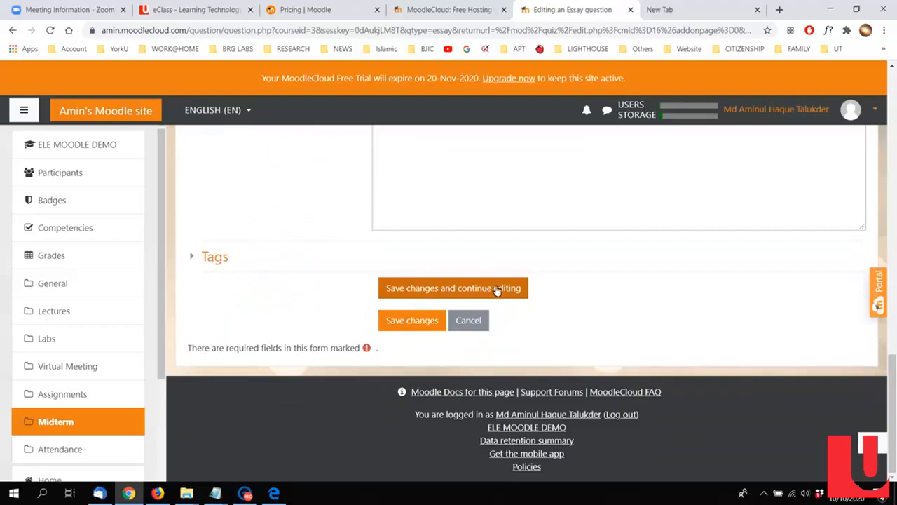
{"action": "left_click", "coordinate": [412, 320]}
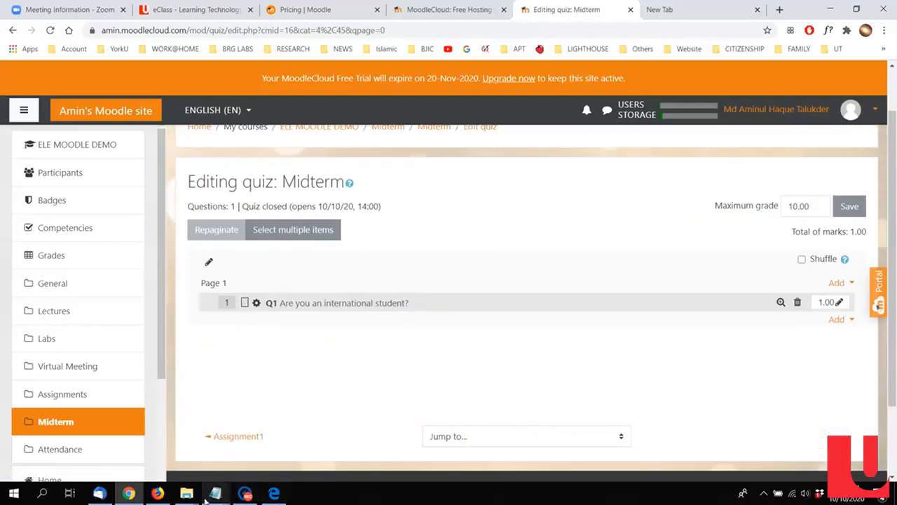
Step: Switch to the student session in Firefox, open the Midterm quiz from the ELE MOODLE DEMO course and check its opening time
{"action": "left_click", "coordinate": [166, 494]}
{"action": "scroll", "coordinate": [420, 320], "scroll_direction": "up", "scroll_amount": 5}
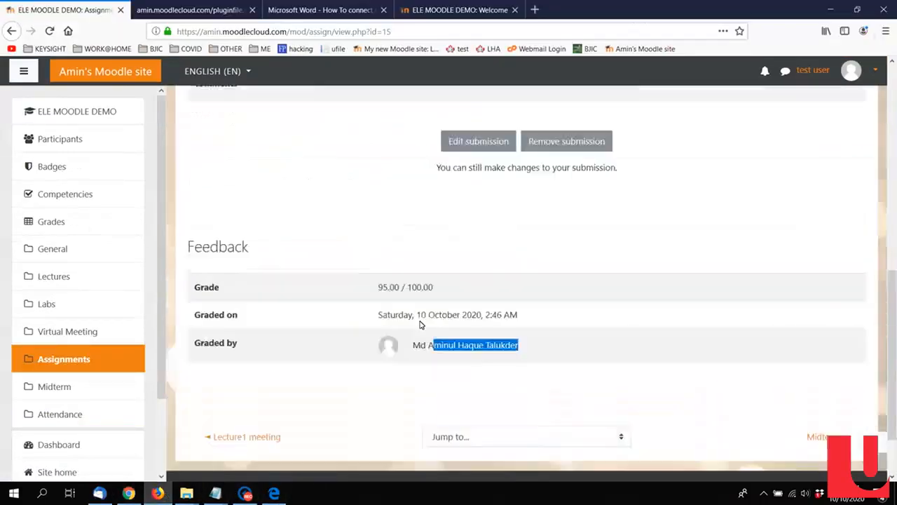
{"action": "scroll", "coordinate": [260, 136], "scroll_direction": "up", "scroll_amount": 3}
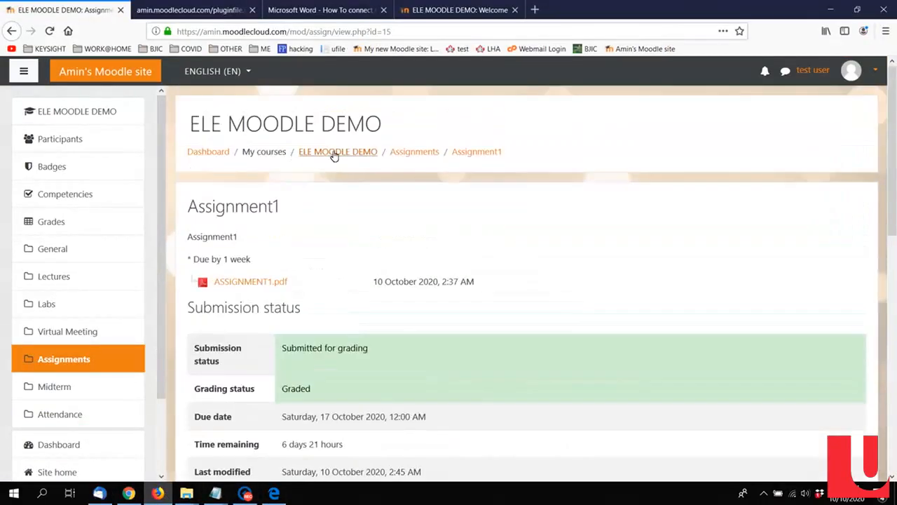
{"action": "left_click", "coordinate": [333, 155]}
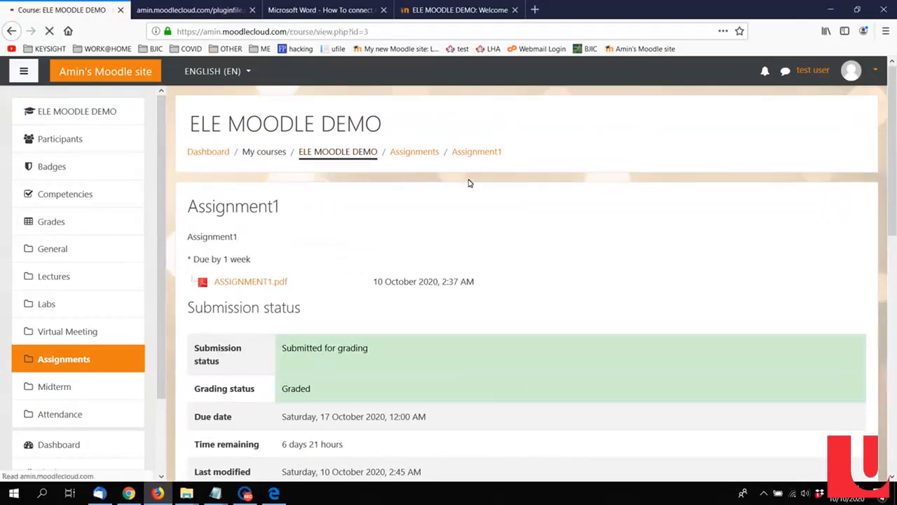
{"action": "scroll", "coordinate": [384, 315], "scroll_direction": "down", "scroll_amount": 5}
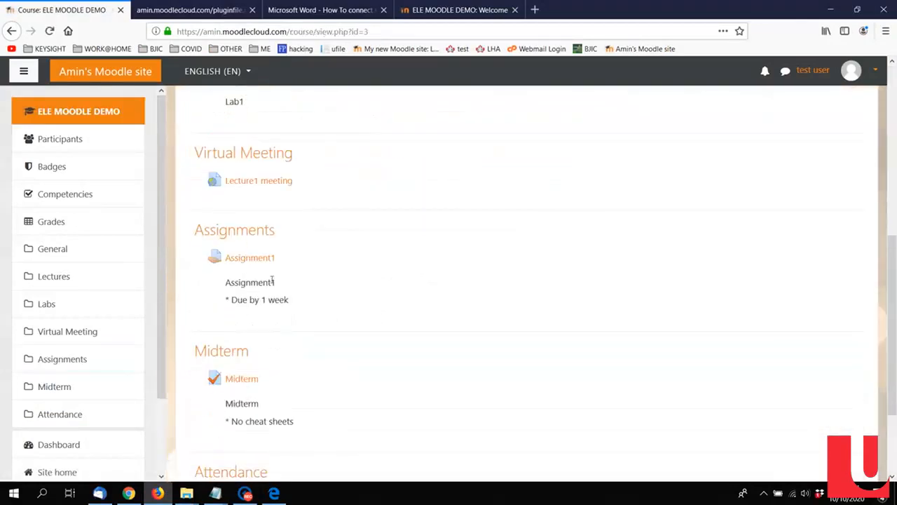
{"action": "scroll", "coordinate": [284, 312], "scroll_direction": "down", "scroll_amount": 3}
{"action": "left_click", "coordinate": [247, 256]}
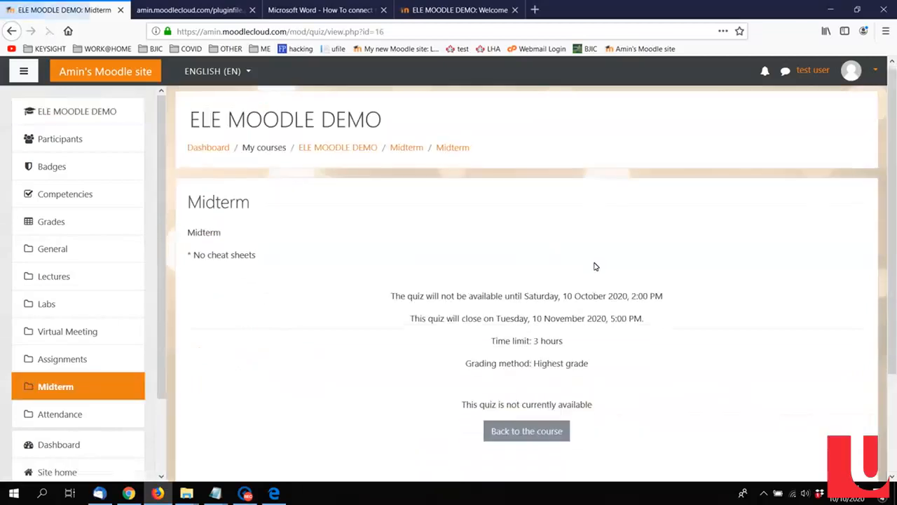
{"action": "scroll", "coordinate": [594, 266], "scroll_direction": "down", "scroll_amount": 3}
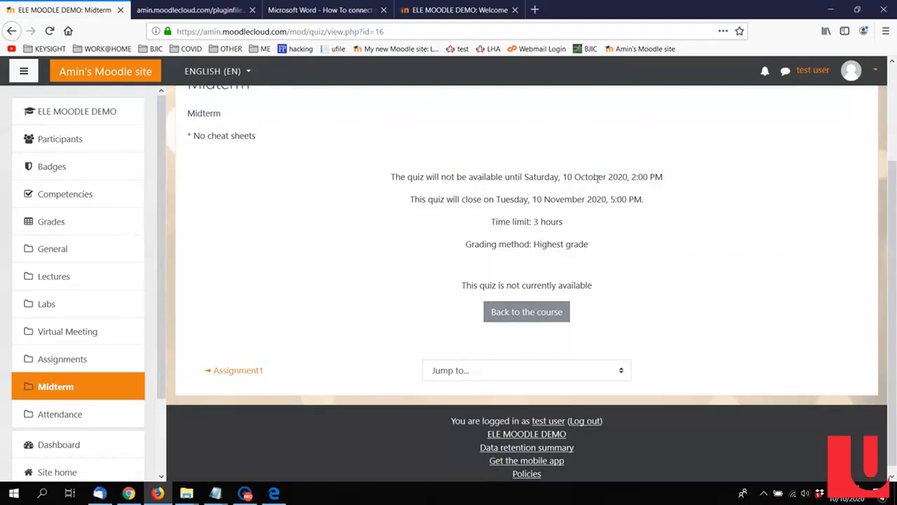
{"action": "left_click_drag", "start_coordinate": [622, 178], "coordinate": [649, 178]}
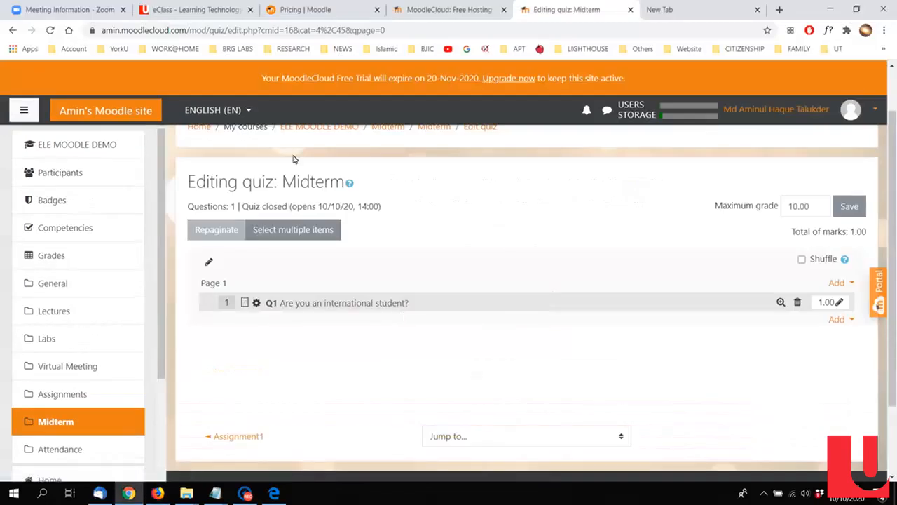
Step: Switch back to the teacher session in Chrome, return to the course's Midterm section and open the settings of the Midterm quiz
{"action": "scroll", "coordinate": [372, 215], "scroll_direction": "up", "scroll_amount": 1}
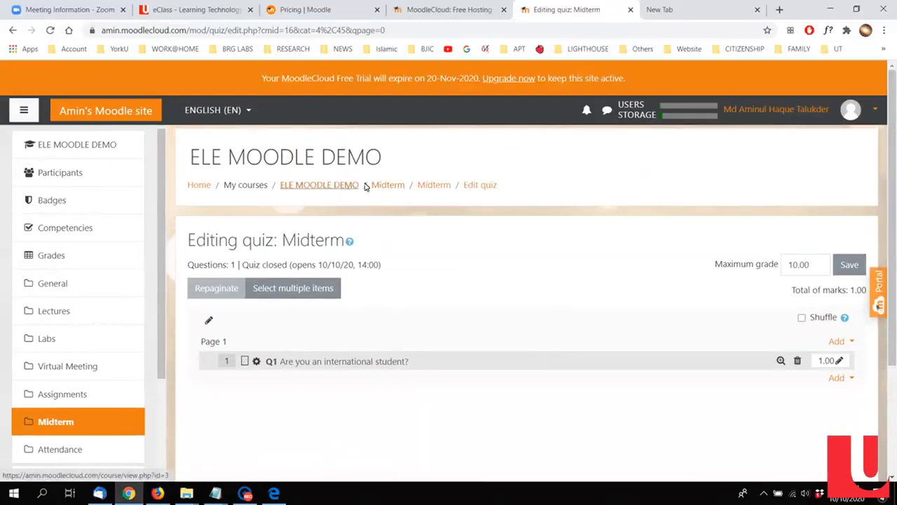
{"action": "left_click", "coordinate": [390, 185]}
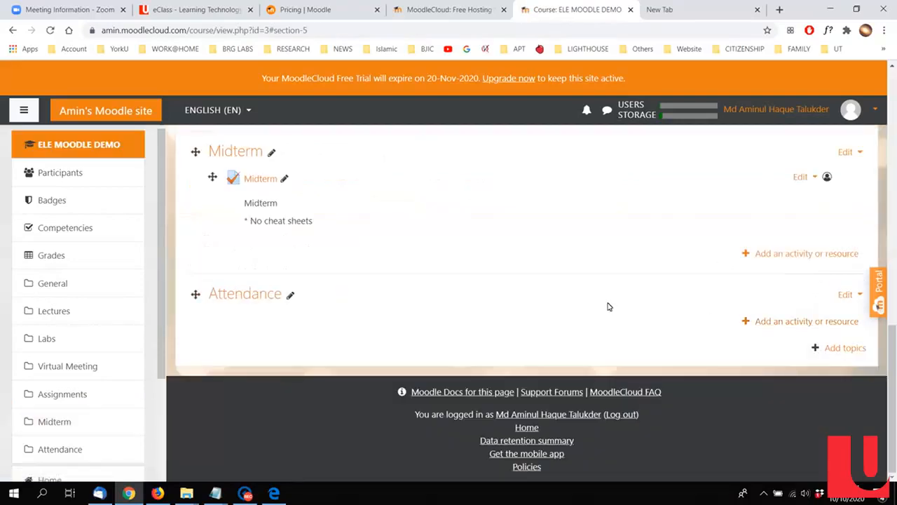
{"action": "left_click", "coordinate": [805, 178]}
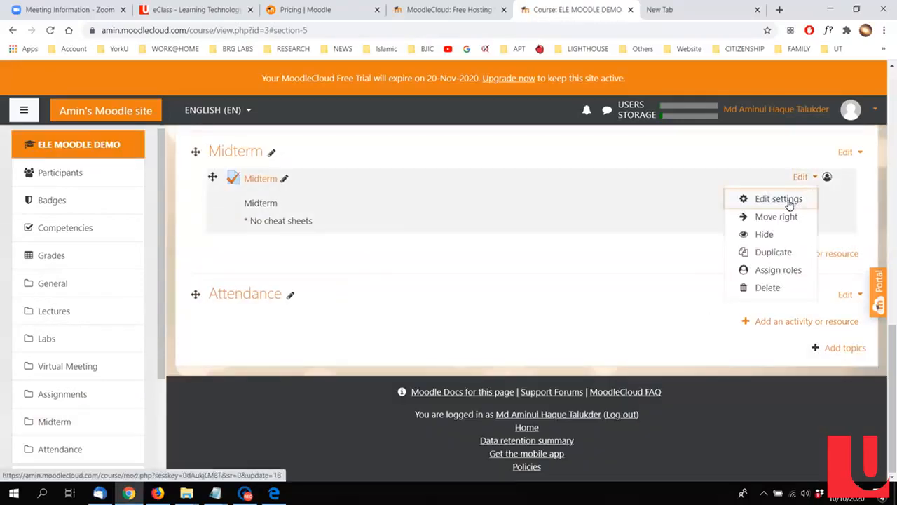
{"action": "left_click", "coordinate": [788, 204]}
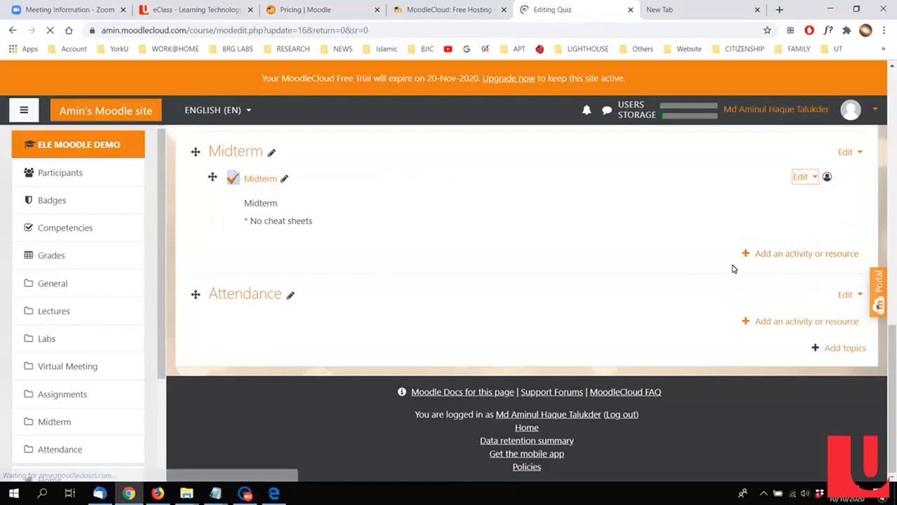
{"action": "scroll", "coordinate": [259, 336], "scroll_direction": "down", "scroll_amount": 6}
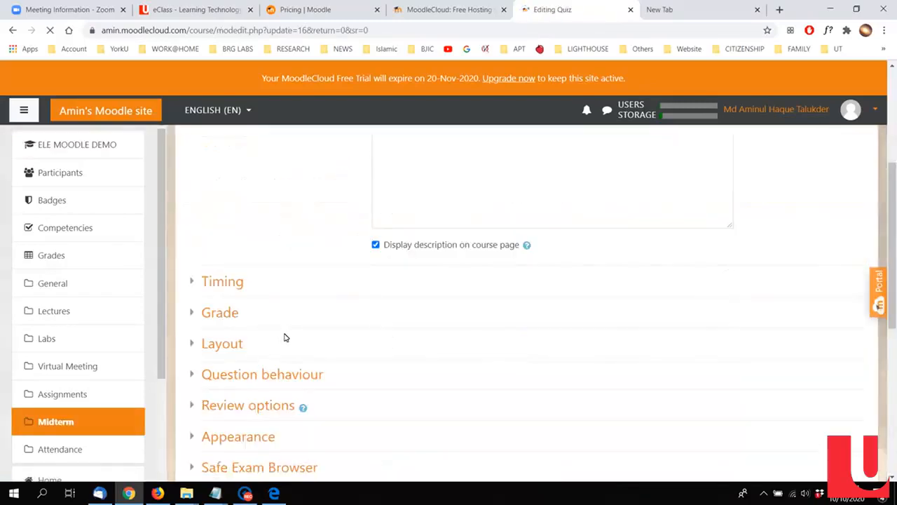
Step: Set the hour of the Midterm quiz's opening time to 02 in the Timing settings, and save and return to the course
{"action": "scroll", "coordinate": [265, 282], "scroll_direction": "up", "scroll_amount": 1}
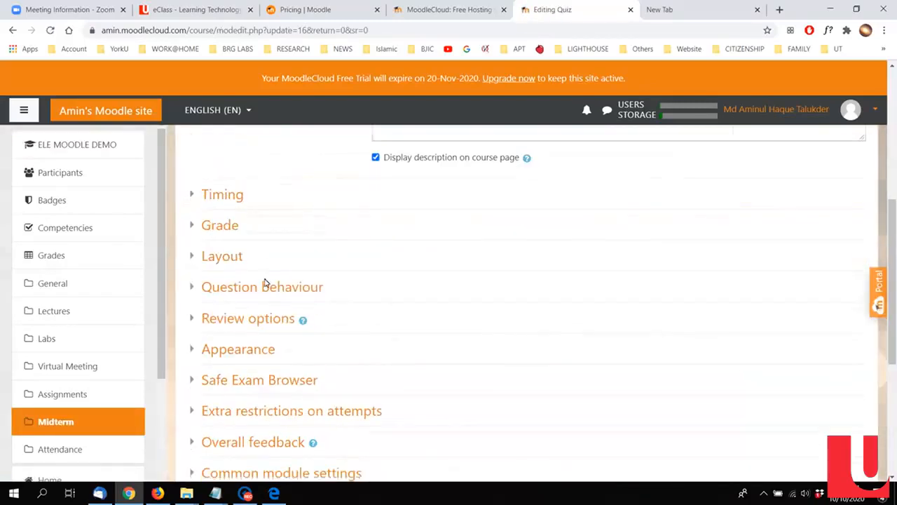
{"action": "left_click", "coordinate": [232, 202]}
{"action": "left_click", "coordinate": [554, 231]}
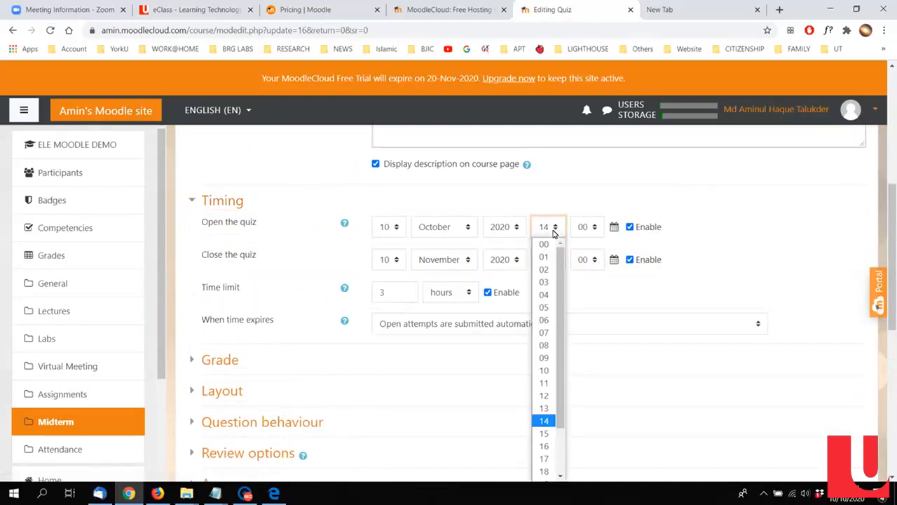
{"action": "left_click", "coordinate": [545, 270]}
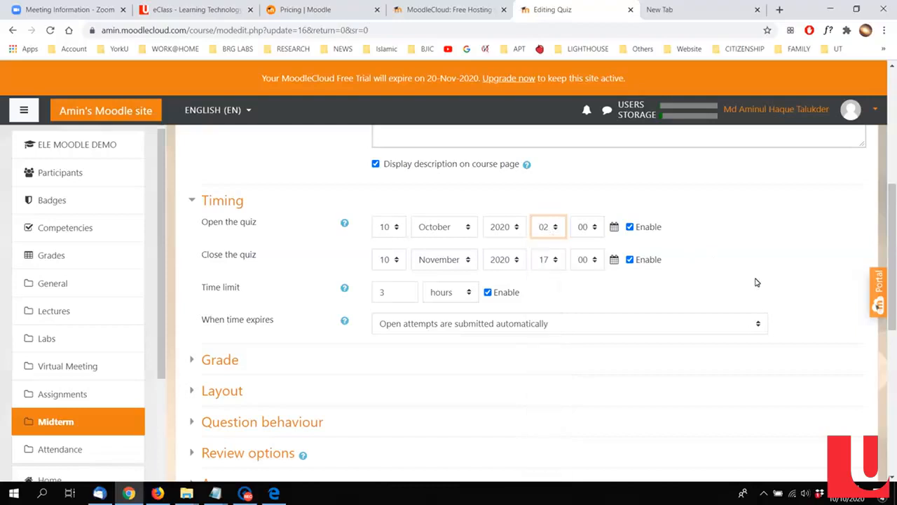
{"action": "scroll", "coordinate": [756, 288], "scroll_direction": "down", "scroll_amount": 5}
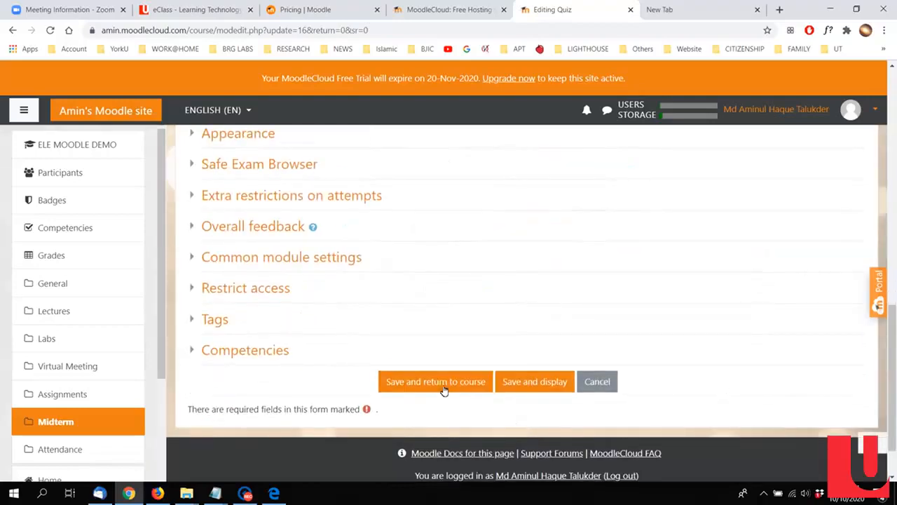
{"action": "left_click", "coordinate": [441, 383]}
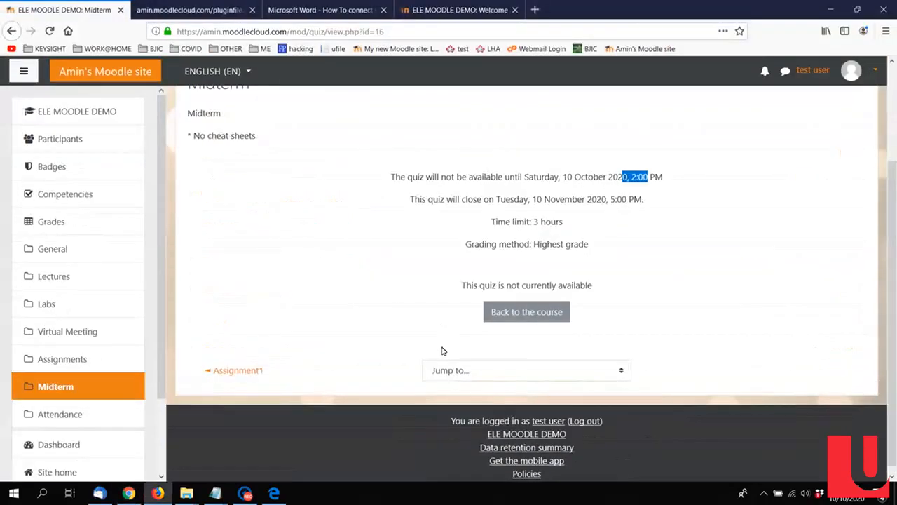
Step: Reload the Midterm quiz page in the student session and start a quiz attempt
{"action": "left_click", "coordinate": [362, 293]}
{"action": "scroll", "coordinate": [362, 293], "scroll_direction": "up", "scroll_amount": 2}
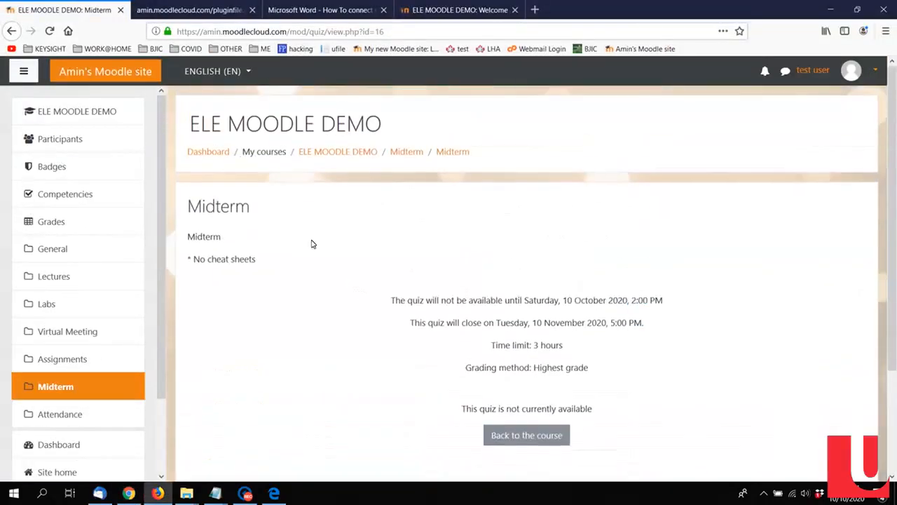
{"action": "left_click", "coordinate": [49, 31]}
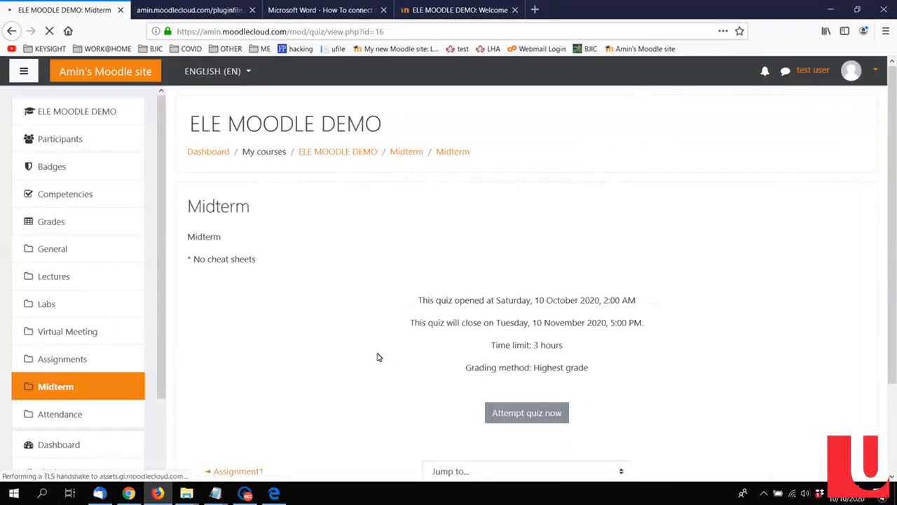
{"action": "scroll", "coordinate": [525, 374], "scroll_direction": "down", "scroll_amount": 2}
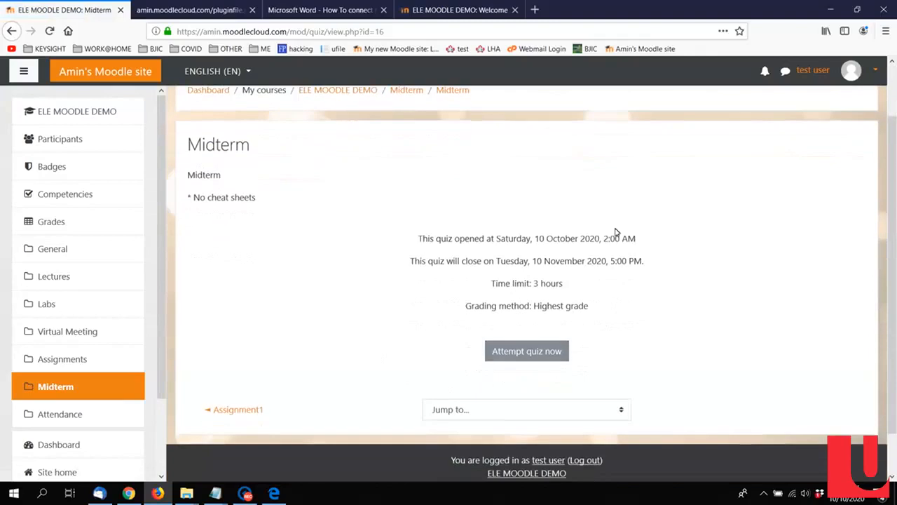
{"action": "left_click", "coordinate": [524, 350]}
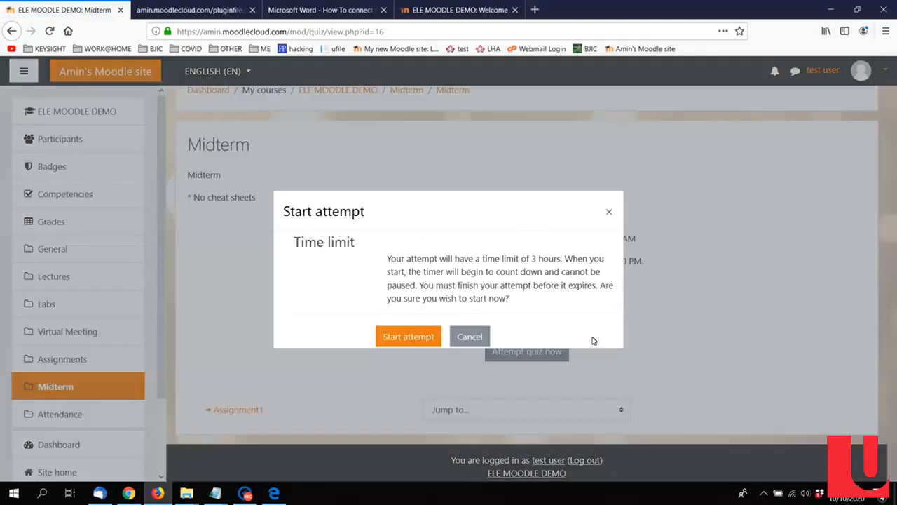
{"action": "left_click", "coordinate": [406, 337]}
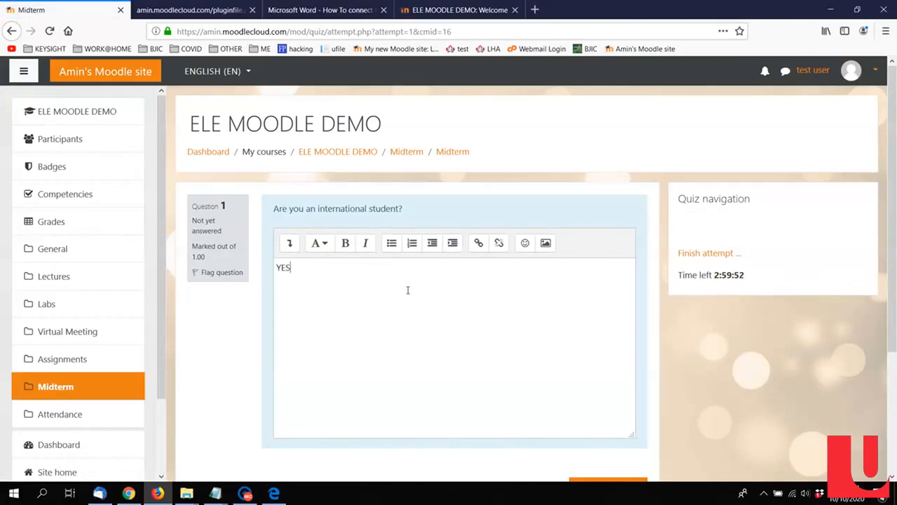
Step: Finish the Midterm attempt with the answer YES to the essay question, and submit all answers
{"action": "scroll", "coordinate": [408, 289], "scroll_direction": "down", "scroll_amount": 3}
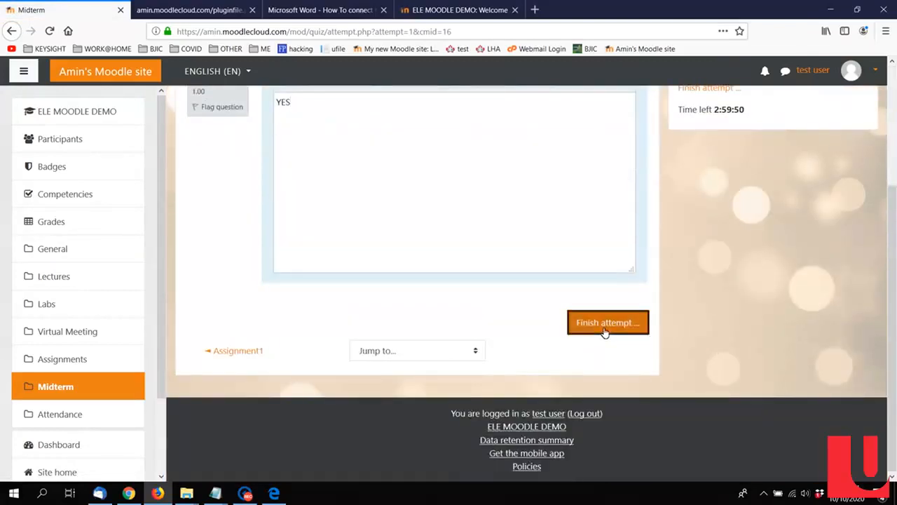
{"action": "left_click", "coordinate": [605, 323]}
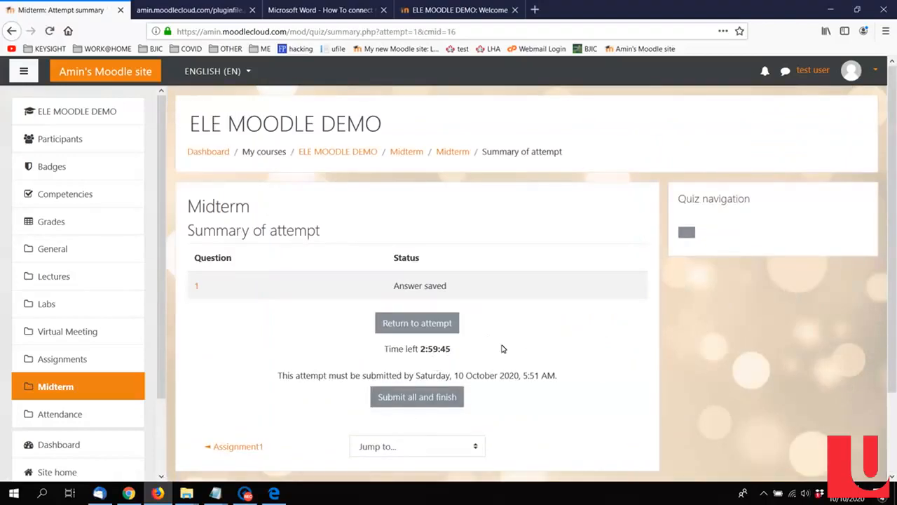
{"action": "scroll", "coordinate": [568, 343], "scroll_direction": "down", "scroll_amount": 2}
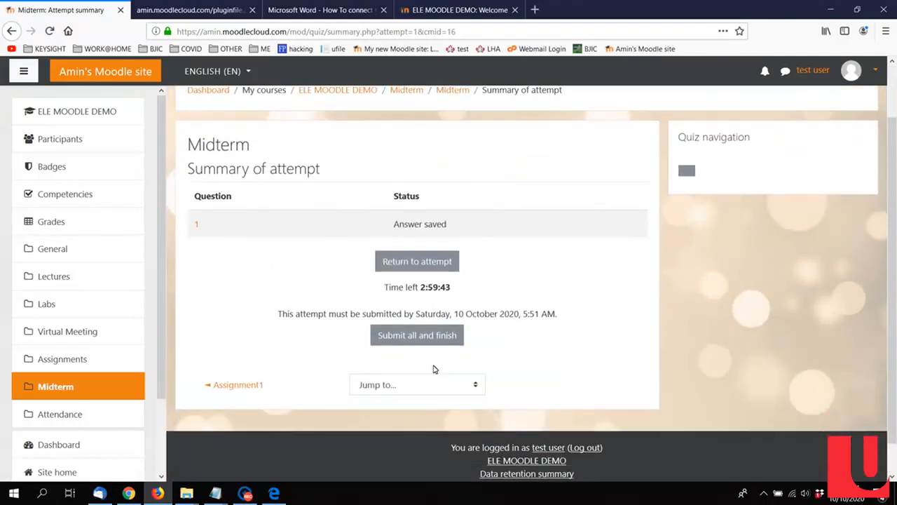
{"action": "left_click", "coordinate": [421, 336]}
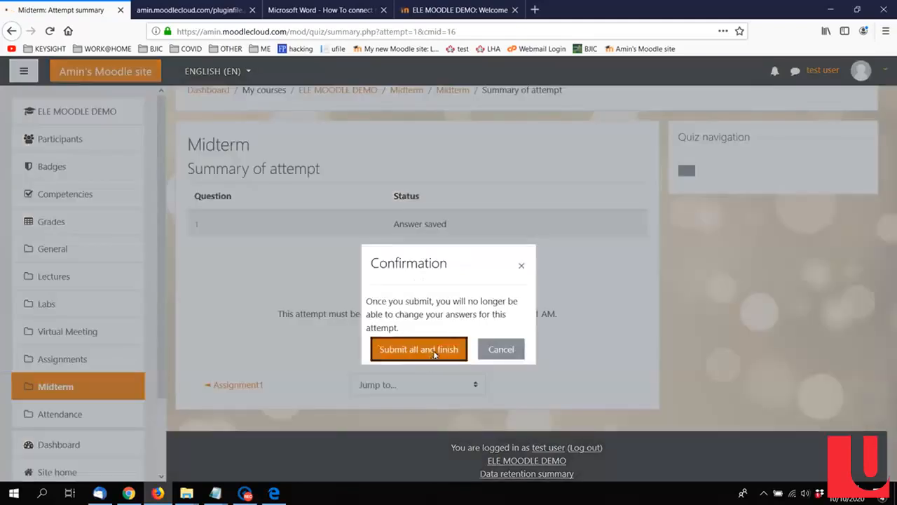
{"action": "left_click", "coordinate": [434, 354]}
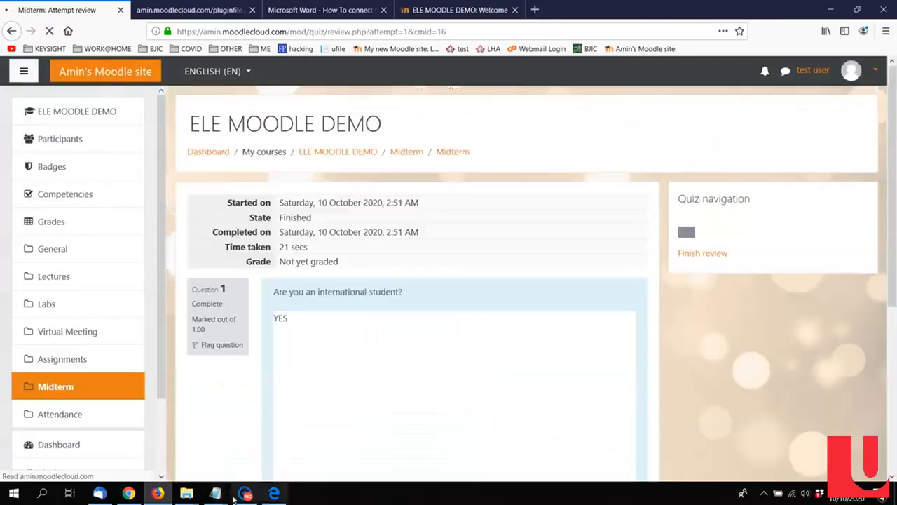
{"action": "scroll", "coordinate": [847, 251], "scroll_direction": "down", "scroll_amount": 5}
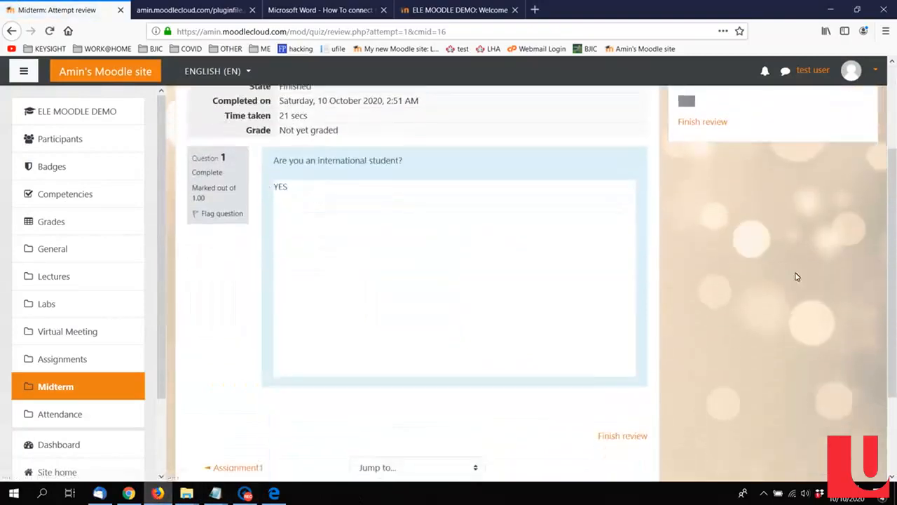
Step: Switch to the teacher session in Chrome and open the Midterm quiz from the course's Midterm section
{"action": "left_click", "coordinate": [128, 493]}
{"action": "scroll", "coordinate": [435, 316], "scroll_direction": "down", "scroll_amount": 2}
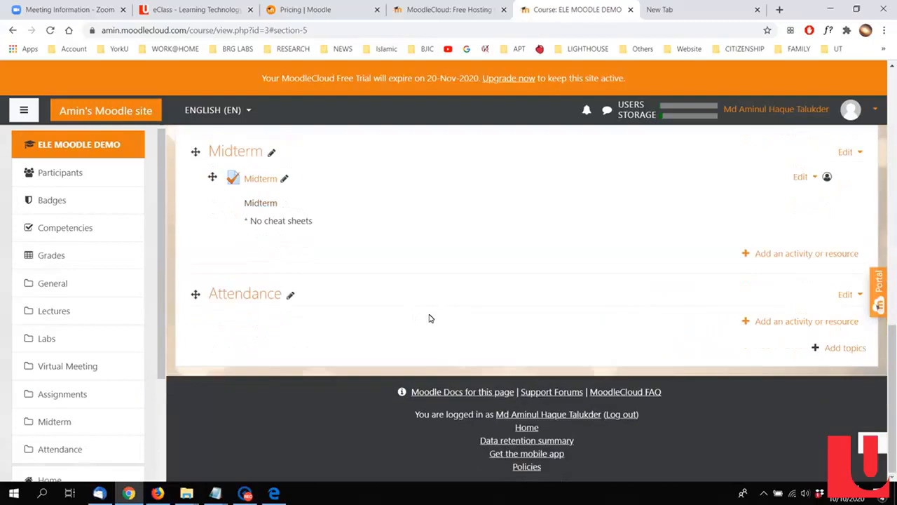
{"action": "scroll", "coordinate": [285, 289], "scroll_direction": "up", "scroll_amount": 3}
{"action": "scroll", "coordinate": [286, 282], "scroll_direction": "down", "scroll_amount": 3}
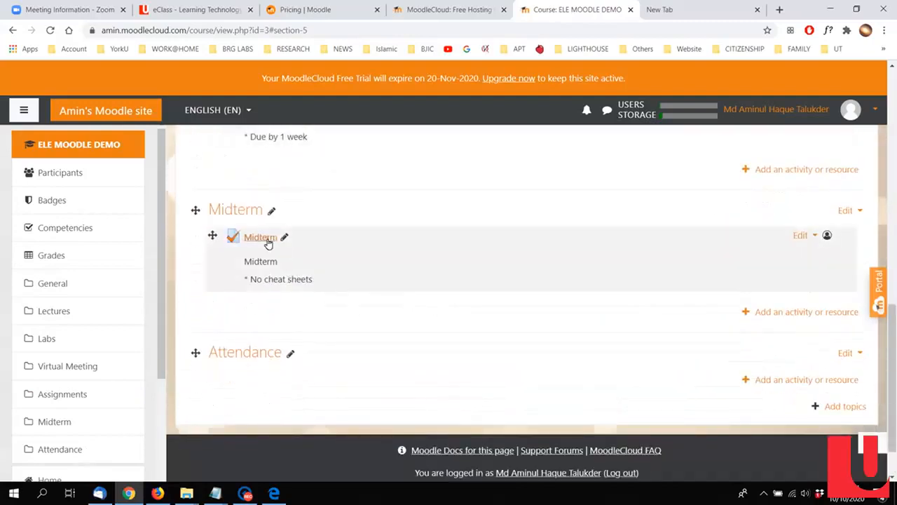
{"action": "left_click", "coordinate": [265, 238]}
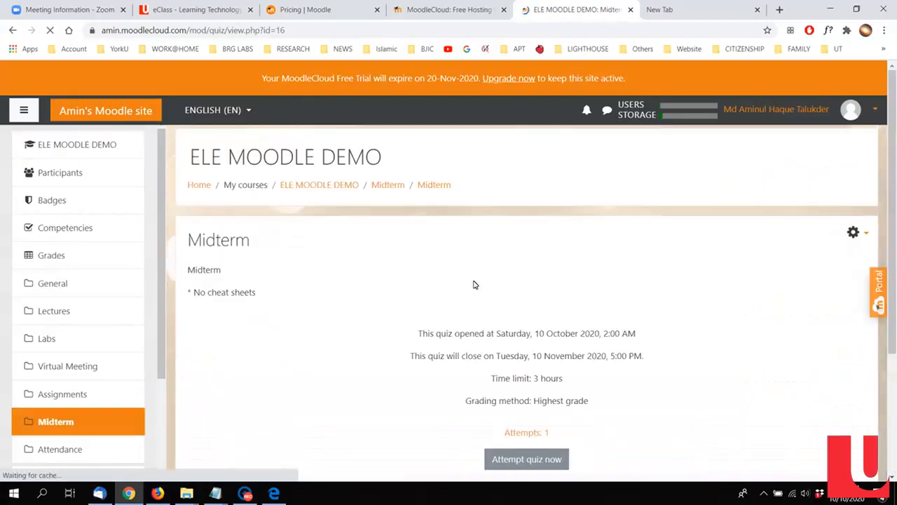
{"action": "scroll", "coordinate": [474, 285], "scroll_direction": "down", "scroll_amount": 3}
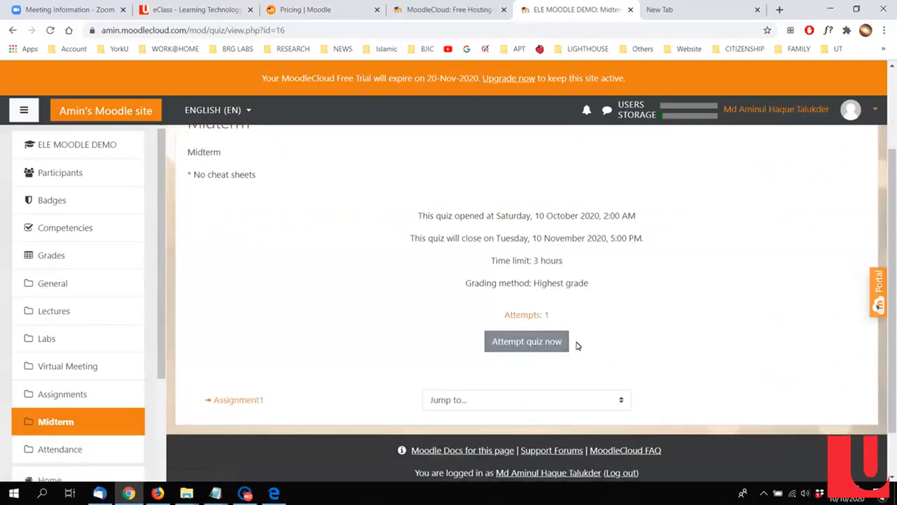
{"action": "scroll", "coordinate": [547, 322], "scroll_direction": "up", "scroll_amount": 2}
{"action": "scroll", "coordinate": [540, 319], "scroll_direction": "down", "scroll_amount": 2}
Step: Open the Midterm quiz's attempts report and look over its report options and the table of student attempts
{"action": "left_click", "coordinate": [537, 318]}
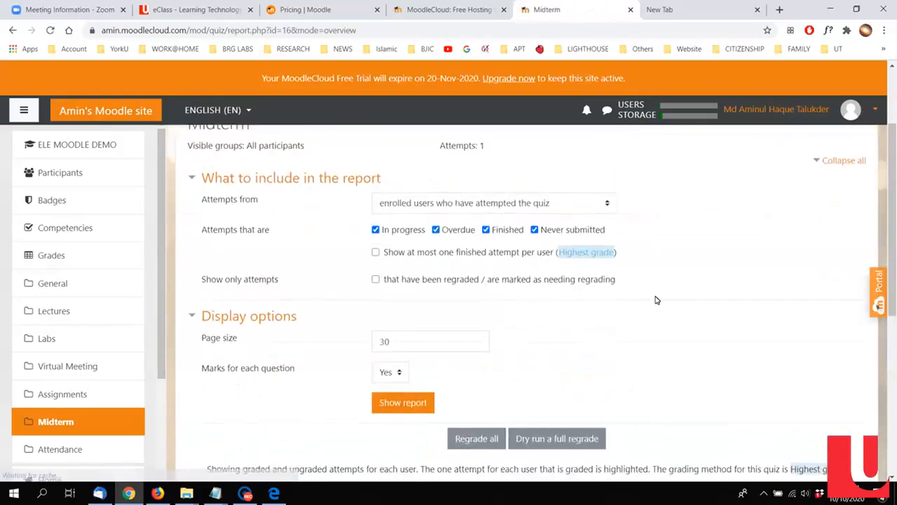
{"action": "scroll", "coordinate": [654, 299], "scroll_direction": "down", "scroll_amount": 6}
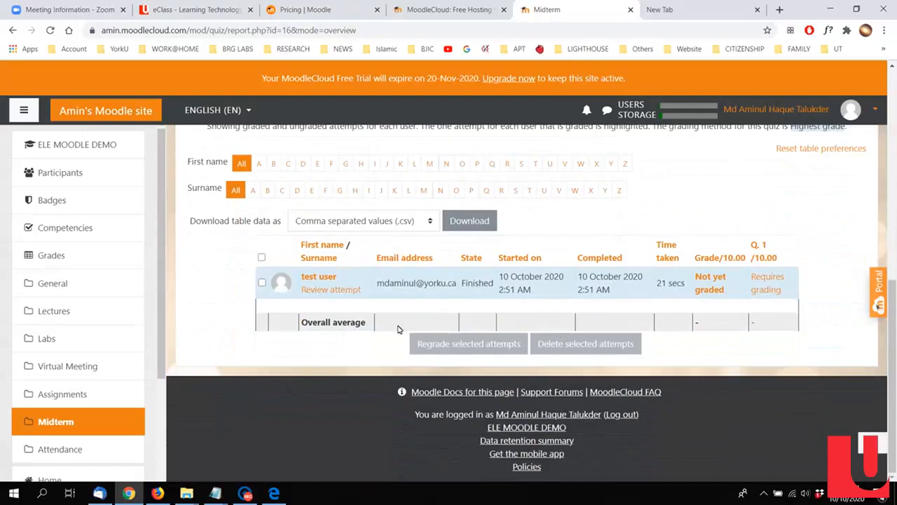
{"action": "scroll", "coordinate": [300, 378], "scroll_direction": "up", "scroll_amount": 6}
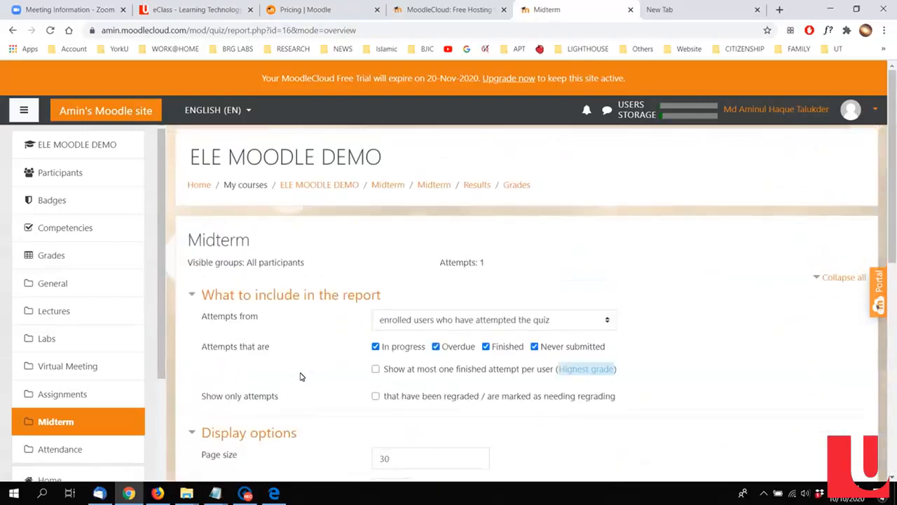
{"action": "scroll", "coordinate": [762, 265], "scroll_direction": "down", "scroll_amount": 2}
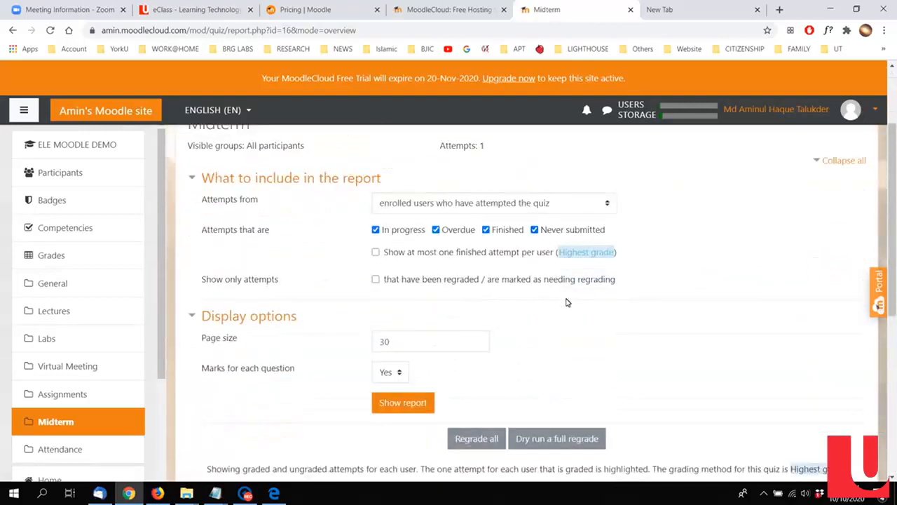
{"action": "scroll", "coordinate": [568, 302], "scroll_direction": "down", "scroll_amount": 6}
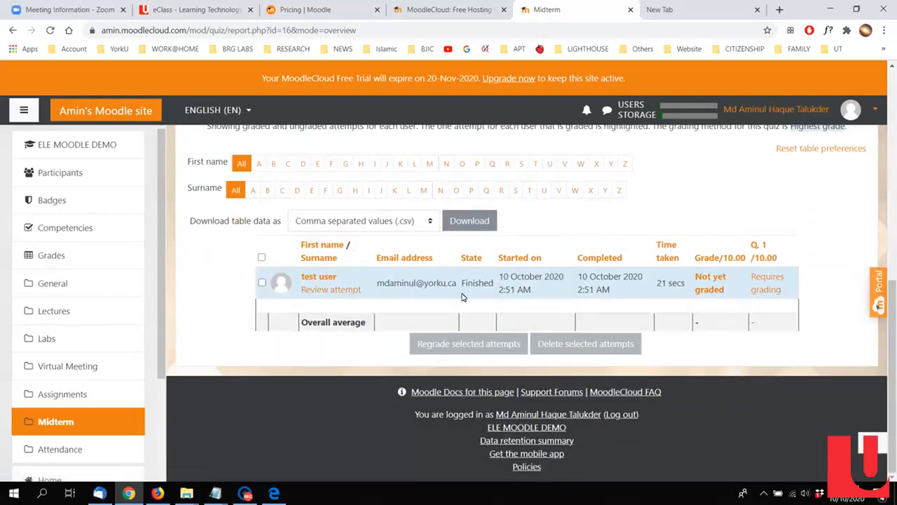
Step: Review the student's Midterm attempt, including the answer and the response history, and close the review
{"action": "left_click", "coordinate": [327, 295]}
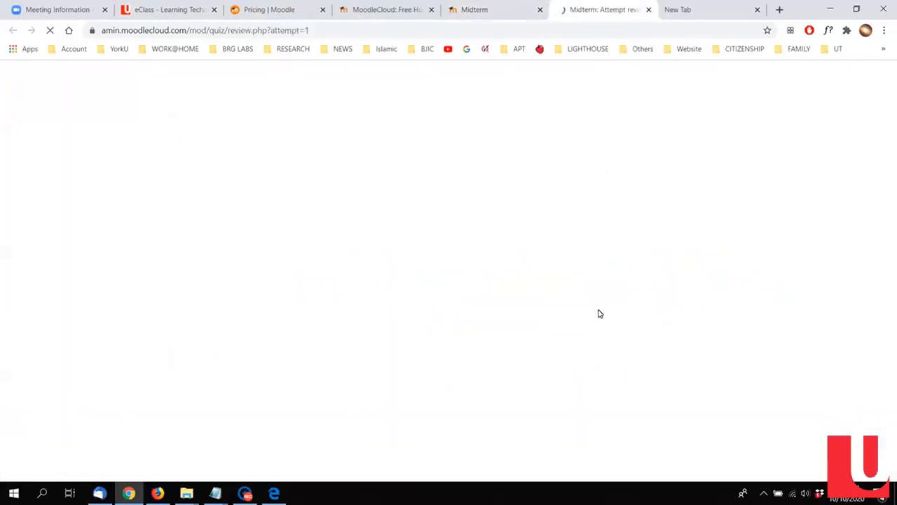
{"action": "scroll", "coordinate": [500, 311], "scroll_direction": "down", "scroll_amount": 5}
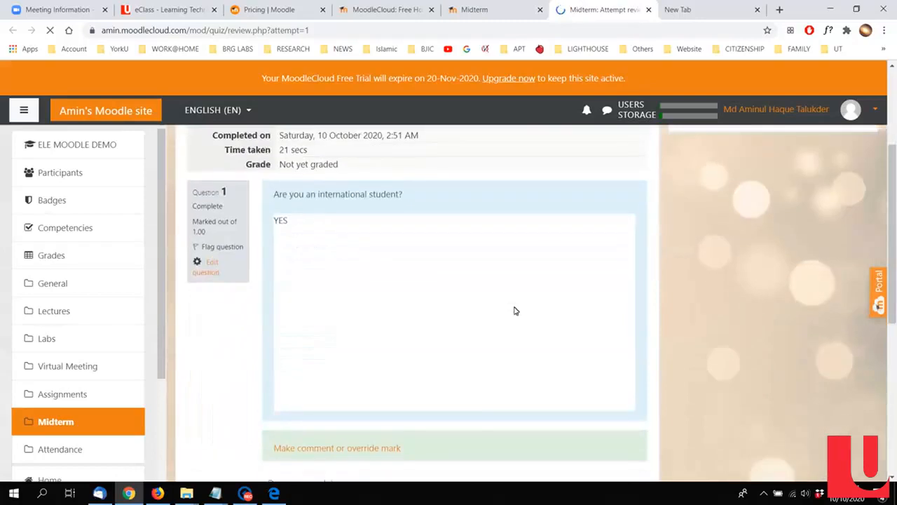
{"action": "scroll", "coordinate": [539, 369], "scroll_direction": "down", "scroll_amount": 2}
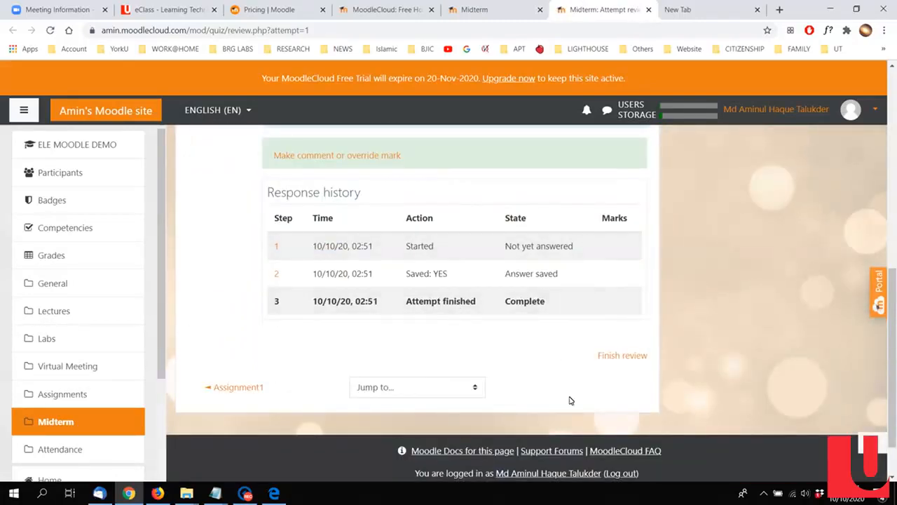
{"action": "scroll", "coordinate": [570, 400], "scroll_direction": "up", "scroll_amount": 7}
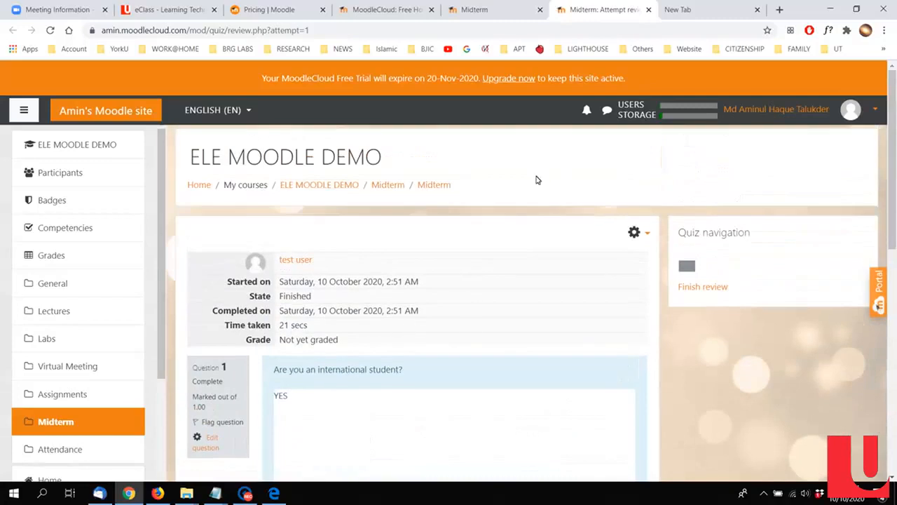
{"action": "left_click", "coordinate": [648, 9]}
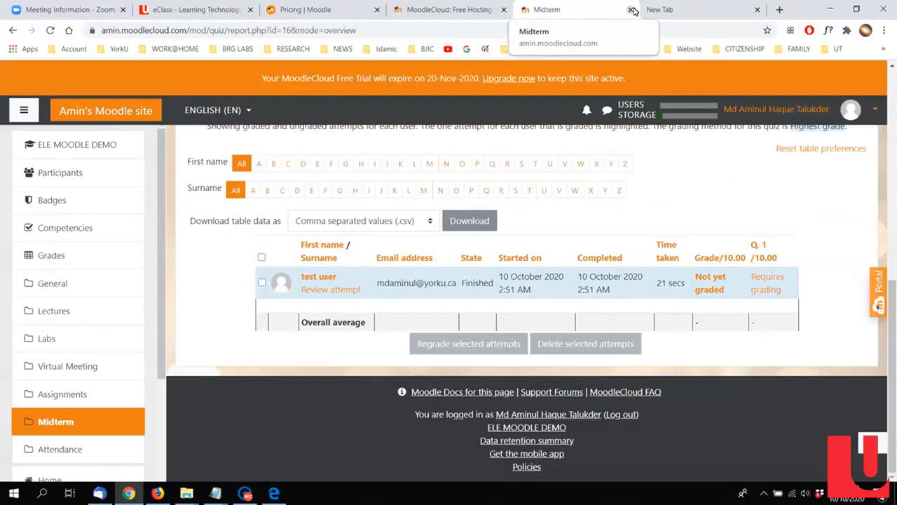
Step: Return from the Midterm attempts report to the ELE MOODLE DEMO course page
{"action": "left_click", "coordinate": [441, 10]}
{"action": "left_click", "coordinate": [564, 9]}
{"action": "scroll", "coordinate": [211, 223], "scroll_direction": "up", "scroll_amount": 4}
{"action": "scroll", "coordinate": [246, 211], "scroll_direction": "up", "scroll_amount": 3}
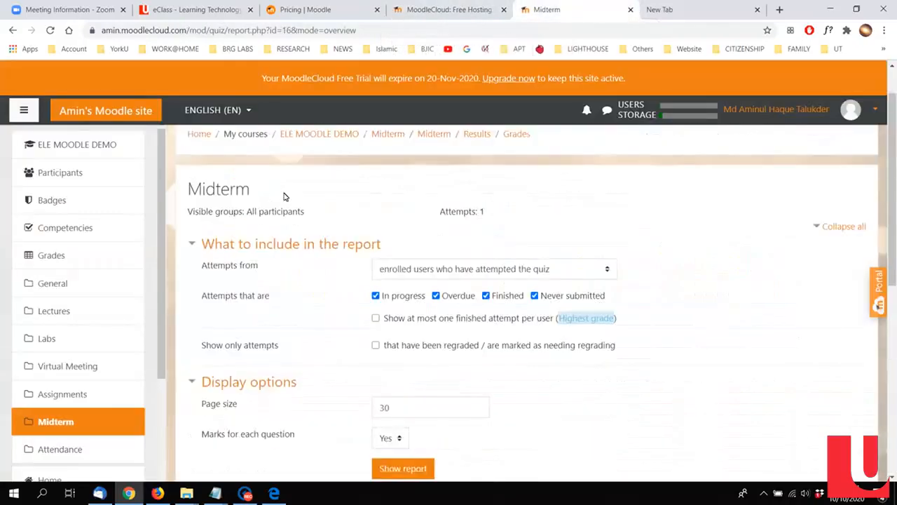
{"action": "left_click", "coordinate": [302, 187]}
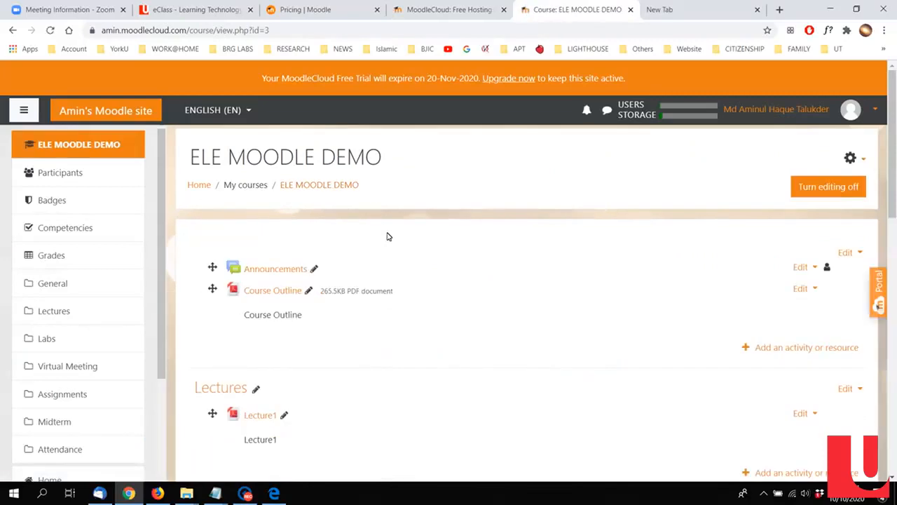
Step: Rename the course's Attendance section to Live class
{"action": "scroll", "coordinate": [388, 236], "scroll_direction": "down", "scroll_amount": 15}
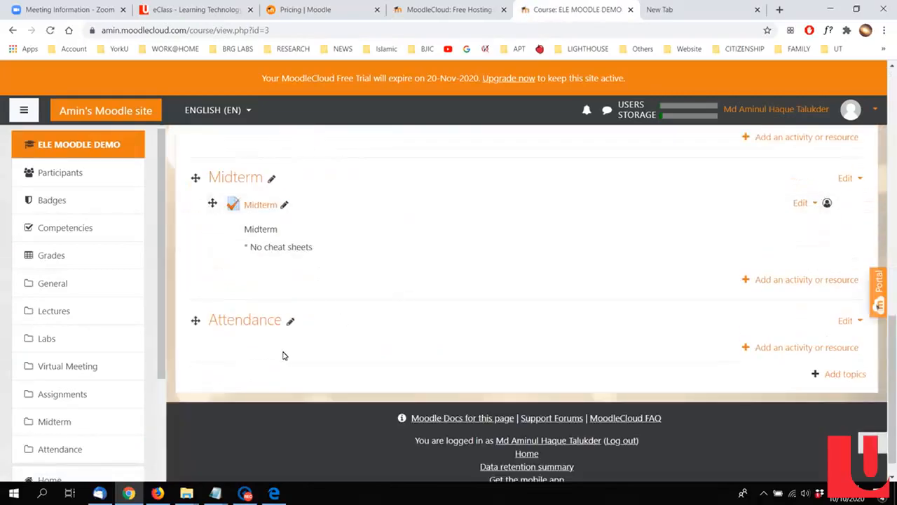
{"action": "left_click", "coordinate": [286, 321]}
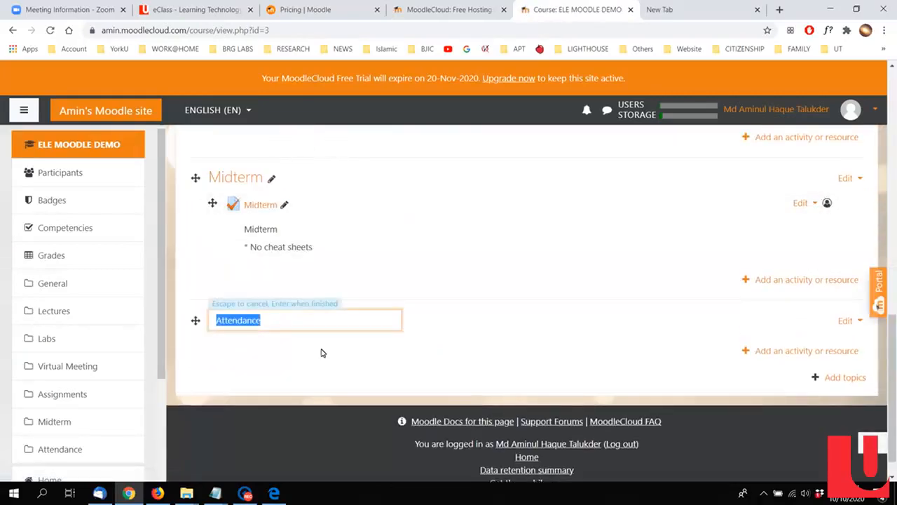
{"action": "key", "text": "BackSpace"}
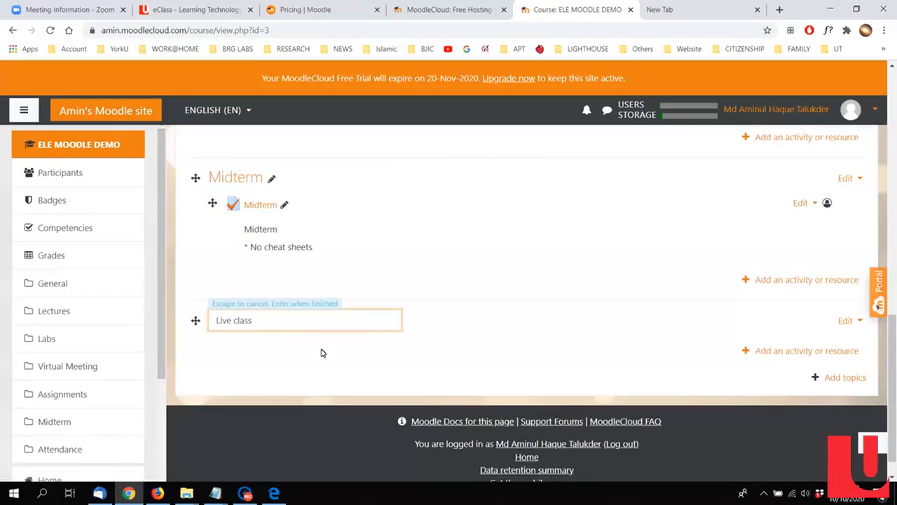
{"action": "type", "text": "Live class"}
{"action": "key", "text": "Return"}
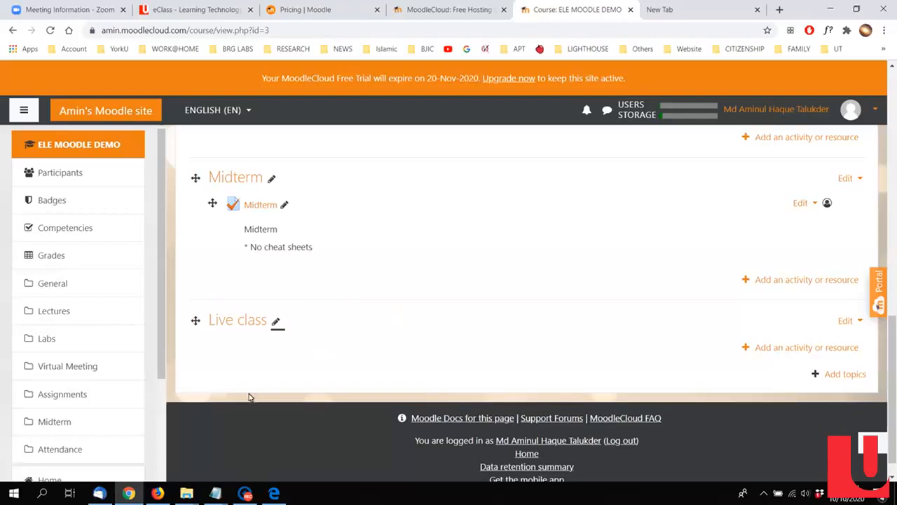
Step: Add a BigBlueButtonBN activity named Live Class to the Live class section, save it and return to the course
{"action": "left_click", "coordinate": [254, 324]}
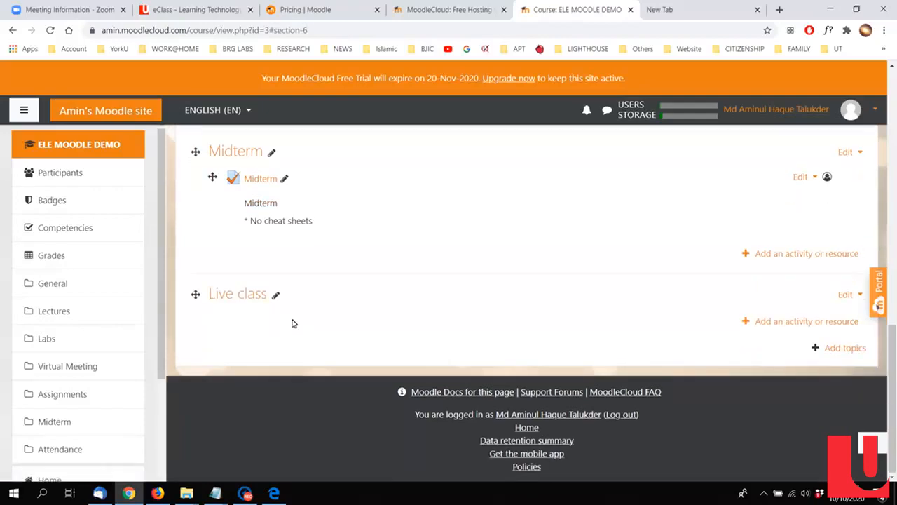
{"action": "left_click", "coordinate": [794, 324]}
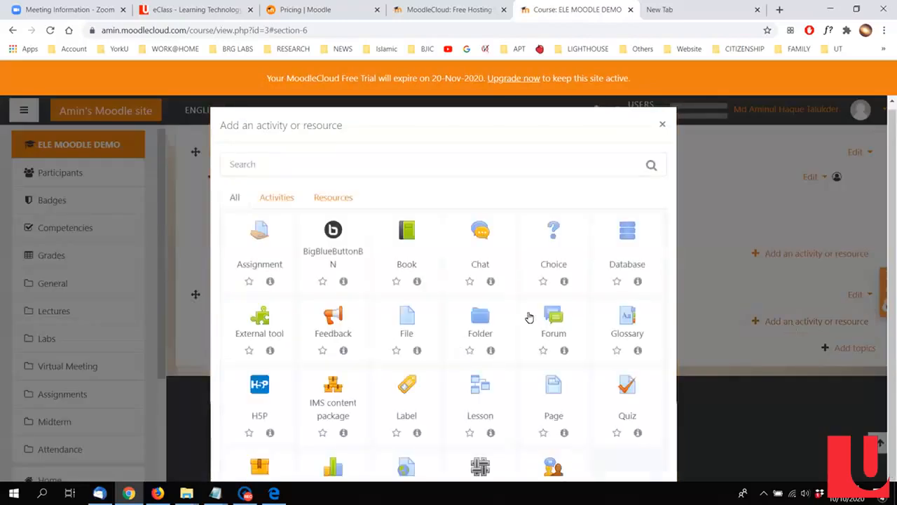
{"action": "left_click", "coordinate": [337, 243]}
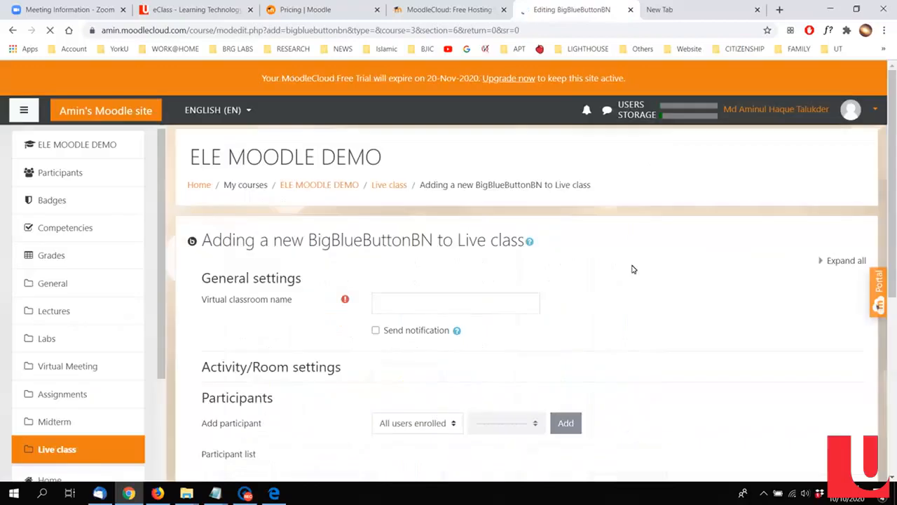
{"action": "scroll", "coordinate": [541, 301], "scroll_direction": "down", "scroll_amount": 3}
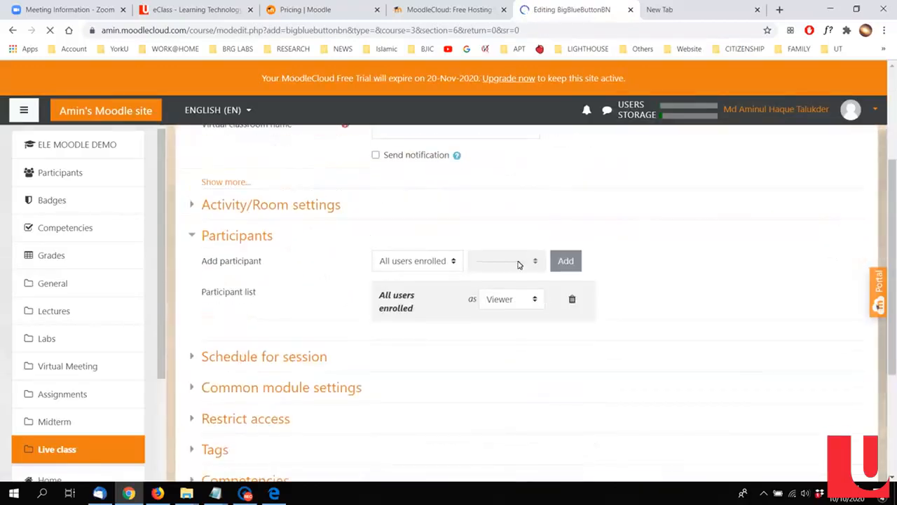
{"action": "scroll", "coordinate": [519, 265], "scroll_direction": "up", "scroll_amount": 1}
{"action": "left_click", "coordinate": [469, 194]}
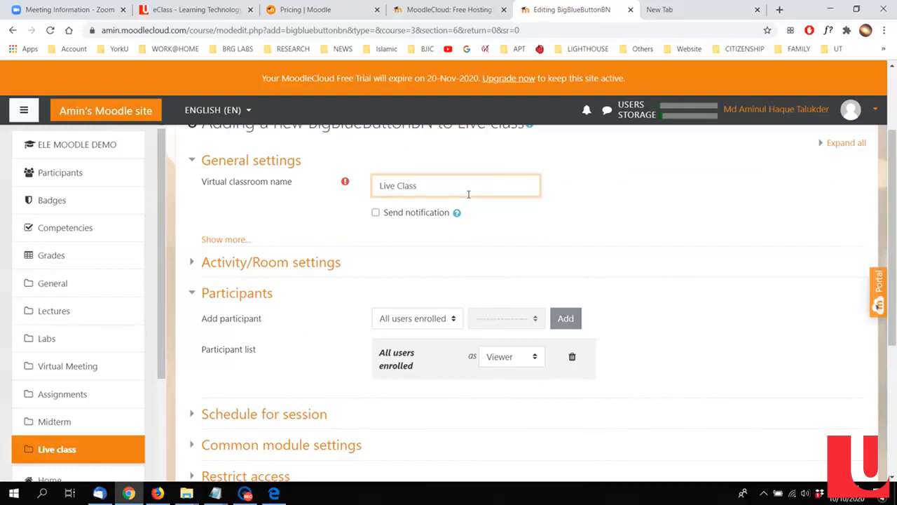
{"action": "scroll", "coordinate": [473, 206], "scroll_direction": "down", "scroll_amount": 3}
{"action": "scroll", "coordinate": [496, 321], "scroll_direction": "up", "scroll_amount": 3}
{"action": "scroll", "coordinate": [496, 321], "scroll_direction": "down", "scroll_amount": 3}
{"action": "left_click", "coordinate": [431, 398]}
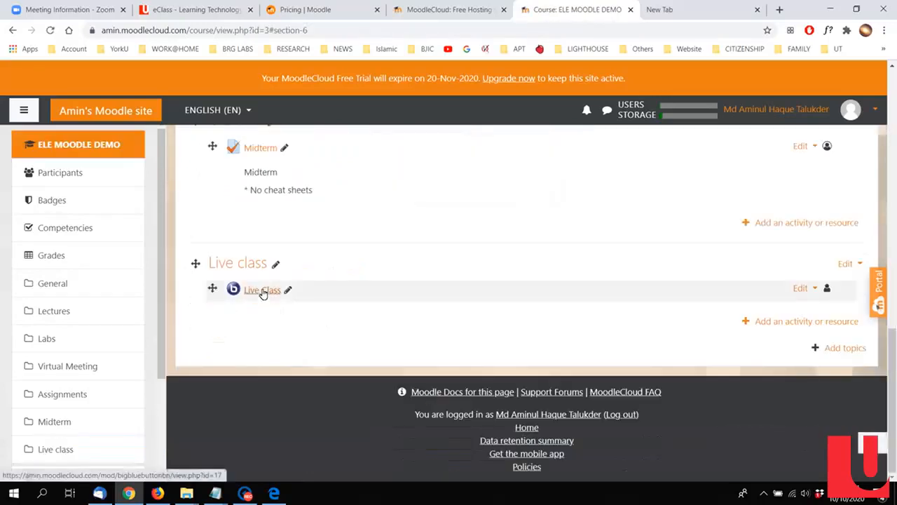
Step: Switch to the student's session in Firefox and open the Live Class activity from the ELE MOODLE DEMO course page
{"action": "left_click", "coordinate": [160, 495]}
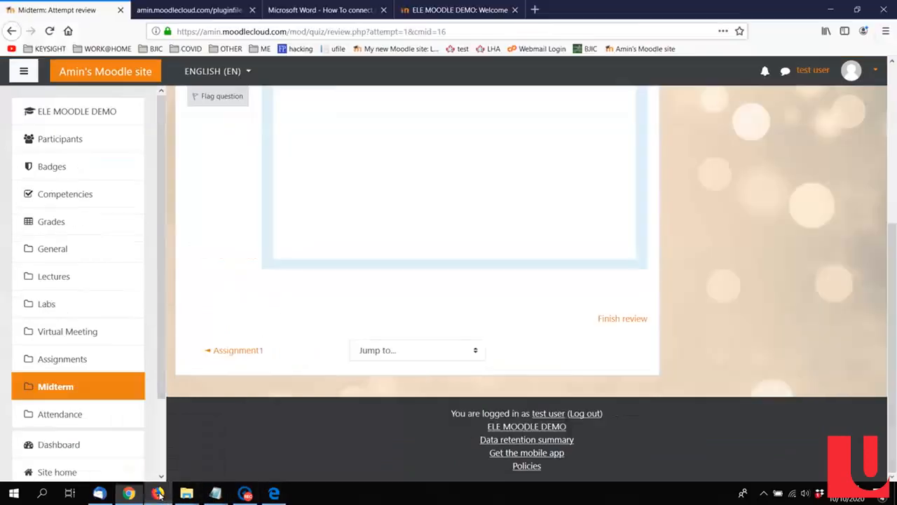
{"action": "scroll", "coordinate": [259, 192], "scroll_direction": "up", "scroll_amount": 10}
{"action": "left_click", "coordinate": [349, 153]}
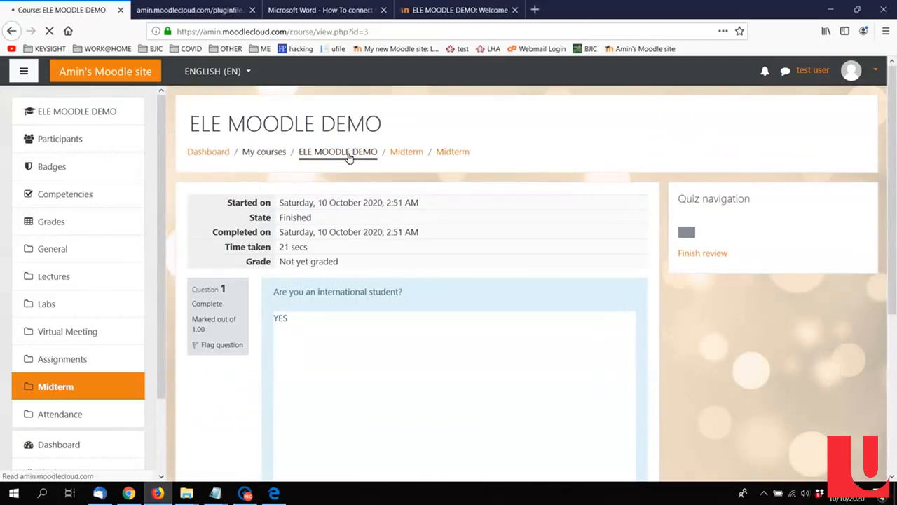
{"action": "scroll", "coordinate": [493, 322], "scroll_direction": "down", "scroll_amount": 8}
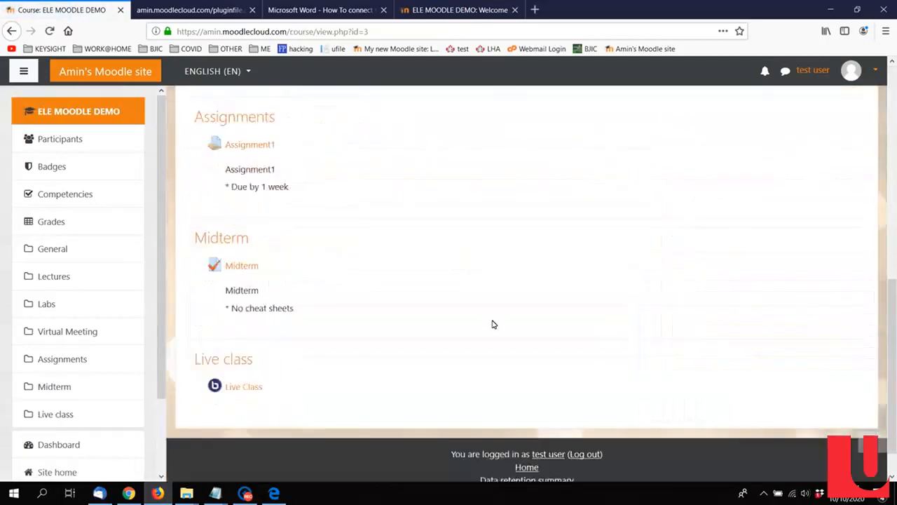
{"action": "left_click", "coordinate": [255, 347]}
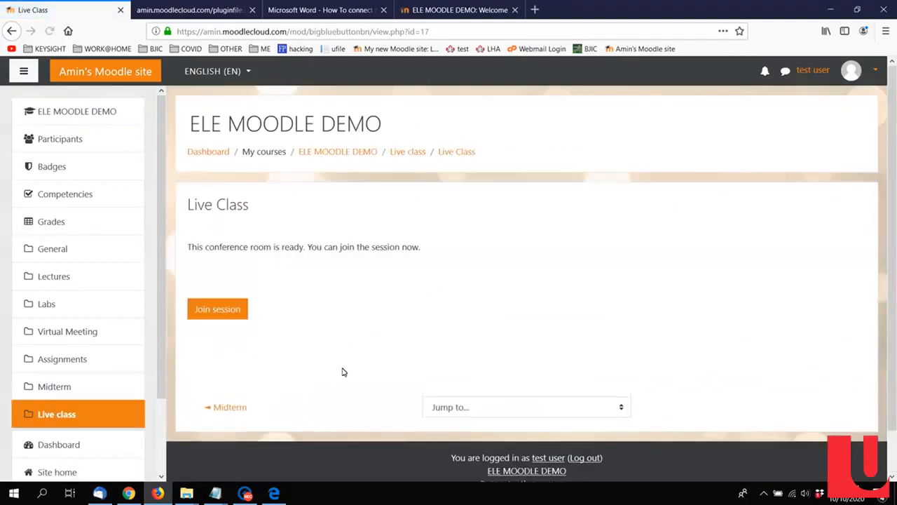
Step: Join the Live Class session as the student with microphone access allowed, and dismiss the echo test
{"action": "left_click", "coordinate": [210, 315]}
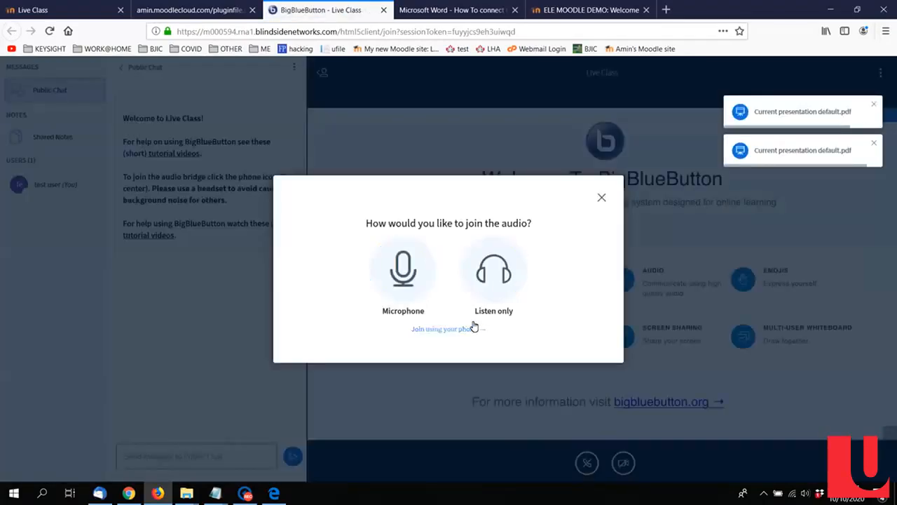
{"action": "left_click", "coordinate": [401, 270]}
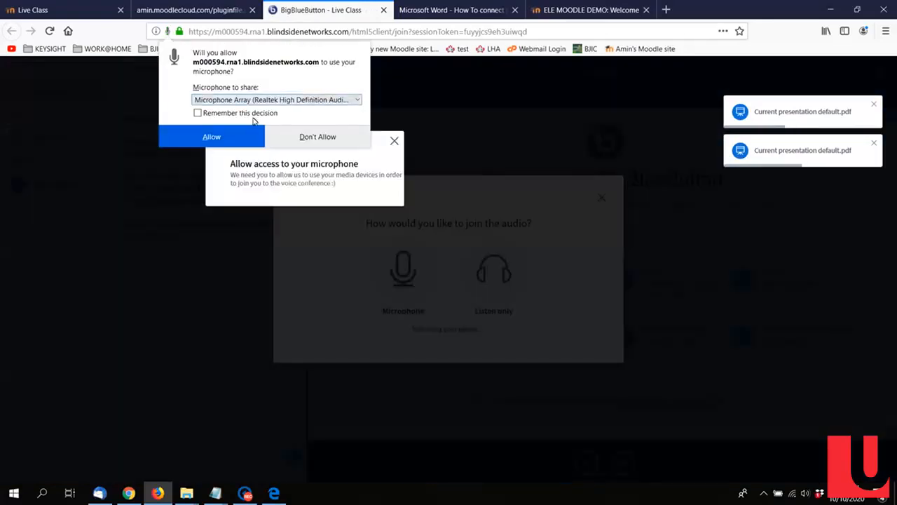
{"action": "left_click", "coordinate": [208, 138]}
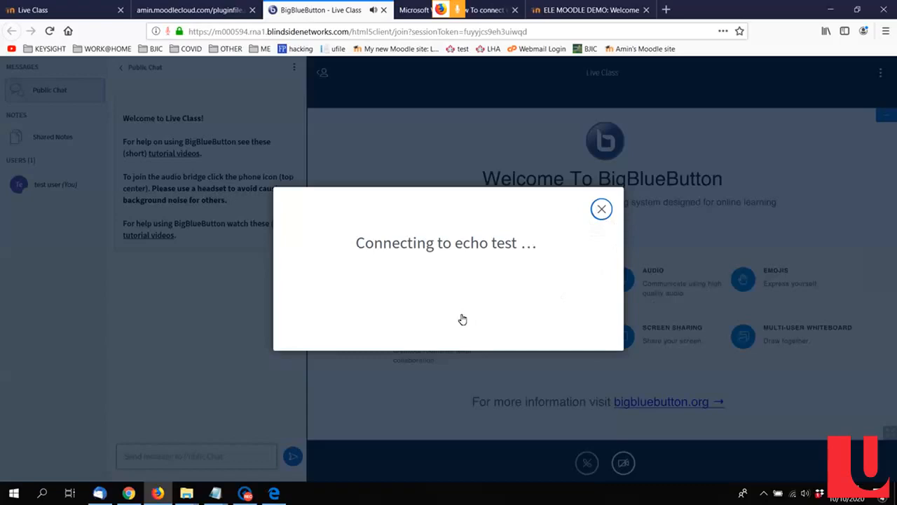
{"action": "left_click", "coordinate": [601, 209]}
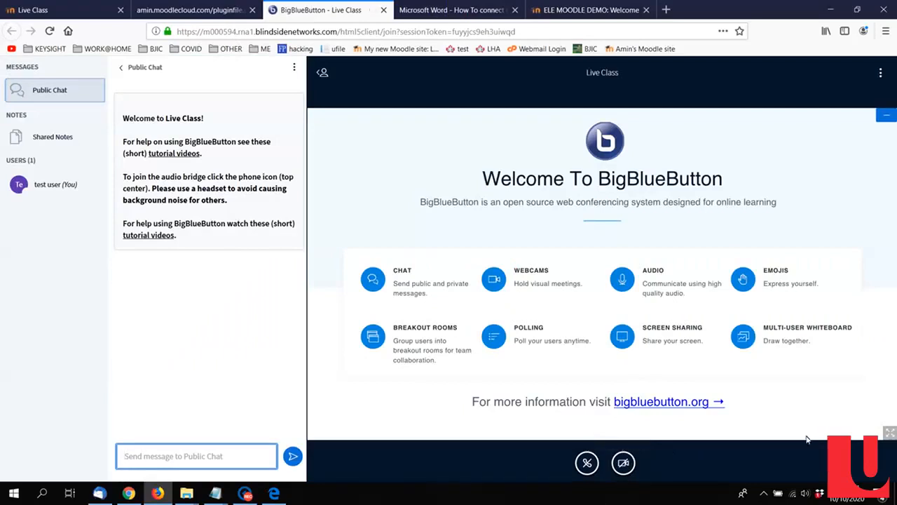
Step: Hide the presentation in the live session and open the shared notes
{"action": "left_click", "coordinate": [886, 115]}
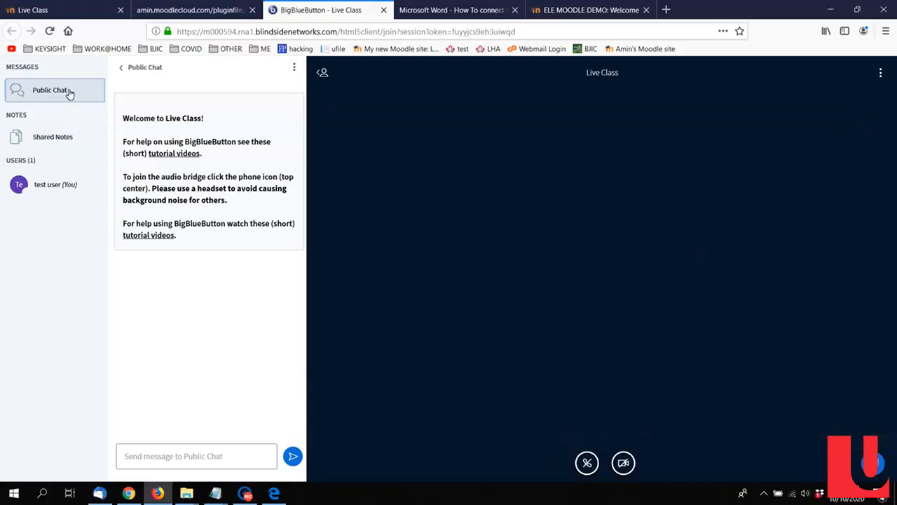
{"action": "left_click", "coordinate": [57, 137]}
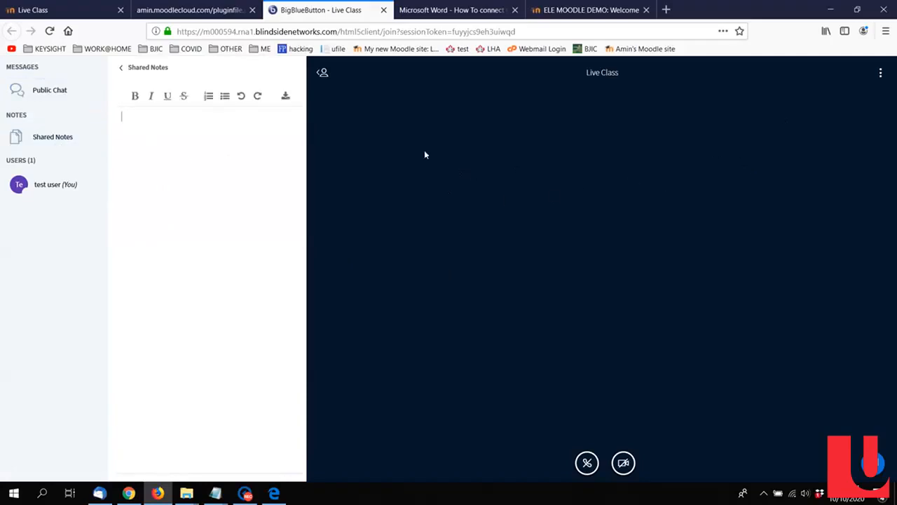
Step: Leave the BigBlueButton session and open the ELE MOODLE DEMO course from the Moodle site home in another browser tab
{"action": "left_click", "coordinate": [200, 10]}
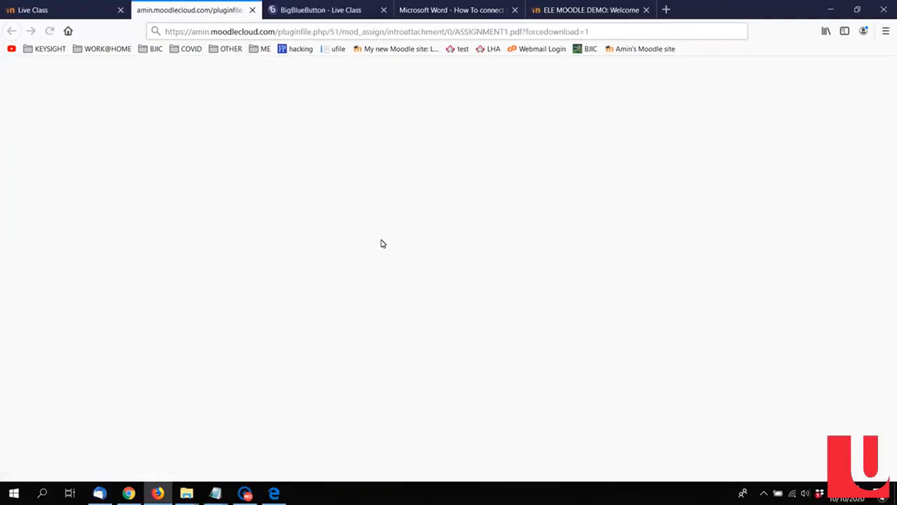
{"action": "left_click", "coordinate": [312, 5]}
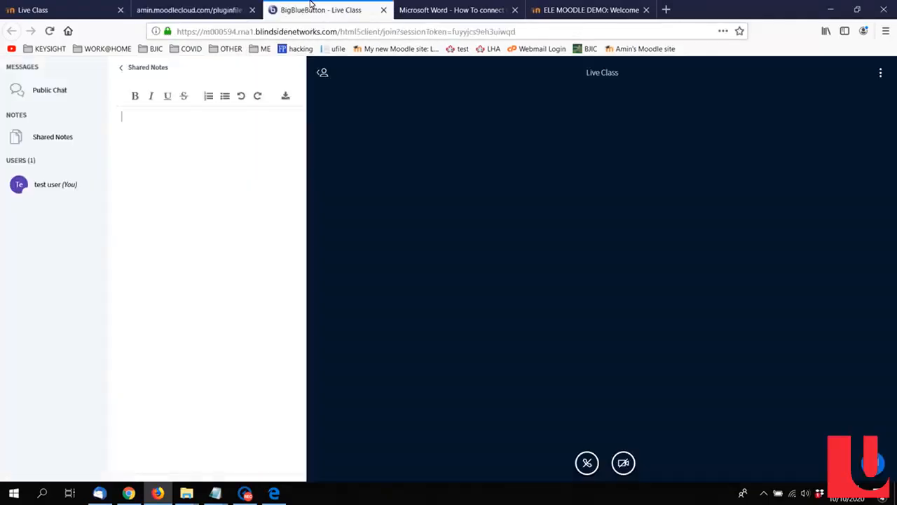
{"action": "left_click", "coordinate": [175, 11]}
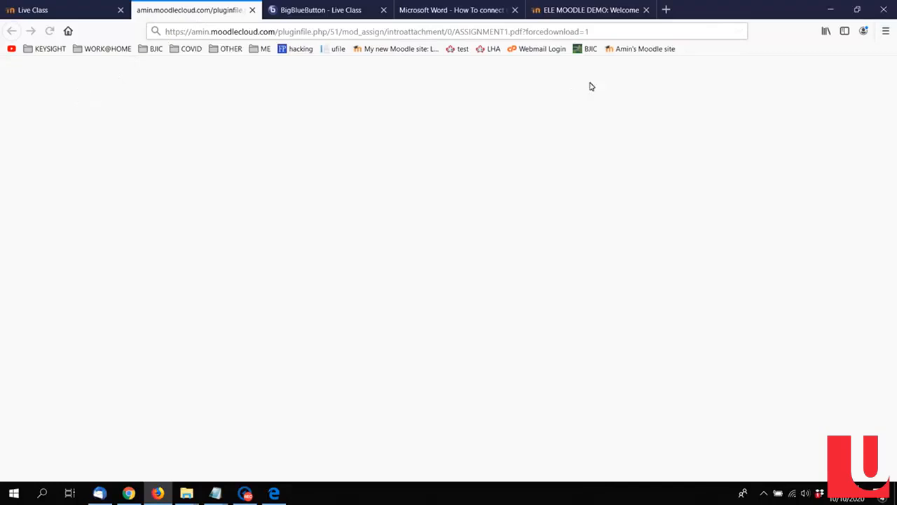
{"action": "left_click", "coordinate": [627, 51]}
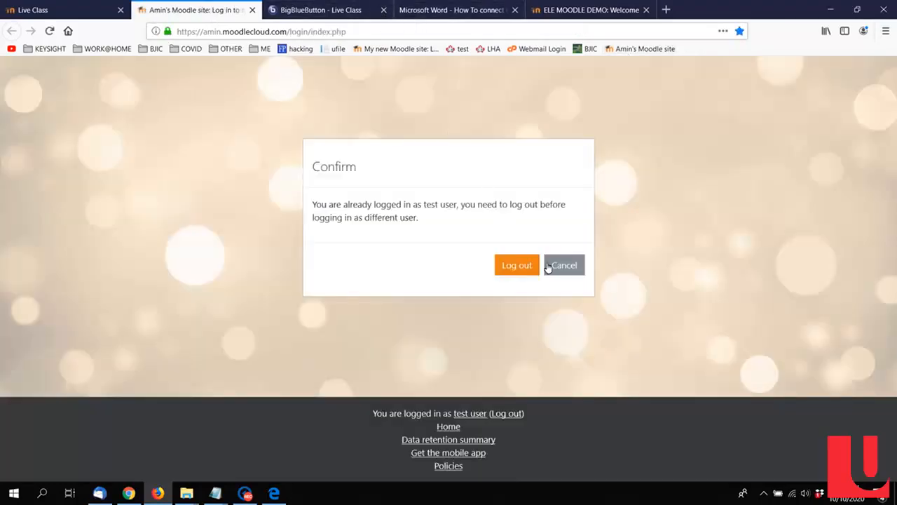
{"action": "left_click", "coordinate": [548, 267]}
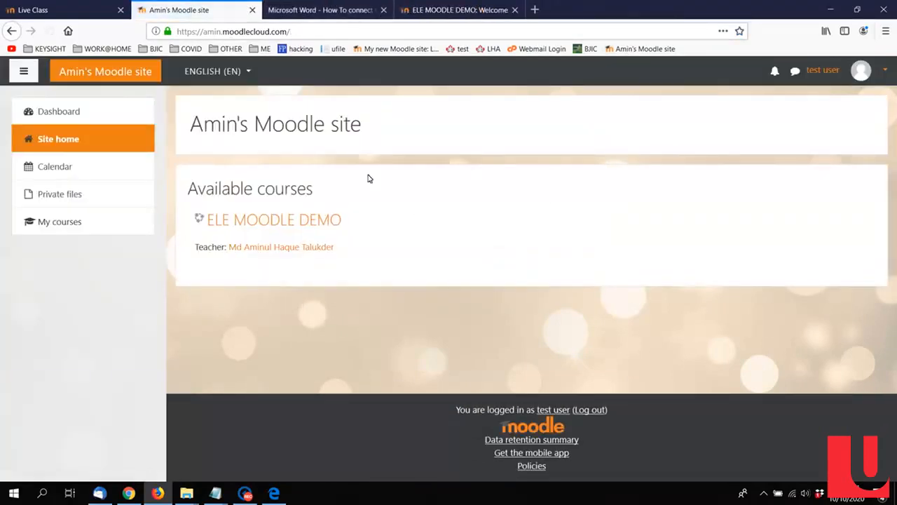
{"action": "left_click", "coordinate": [328, 218]}
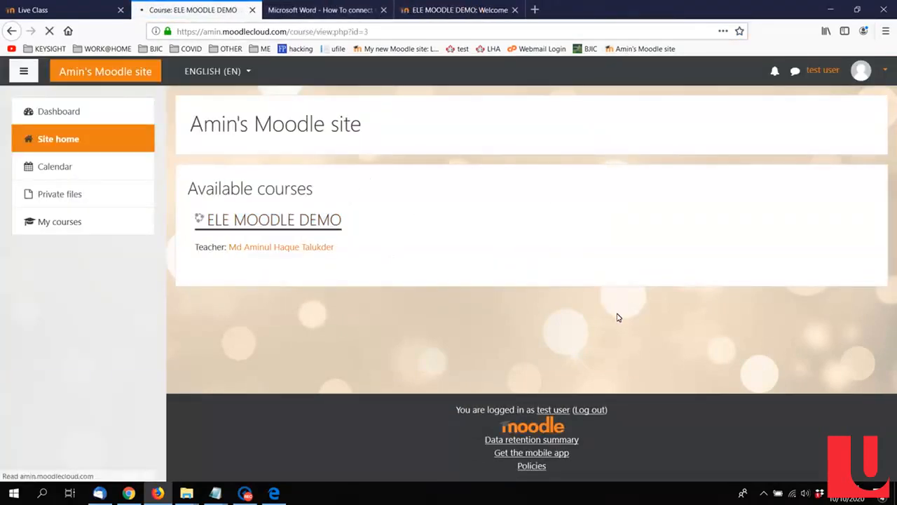
Step: Look over the course page as the student, from Announcements and Course Outline through the Live class section
{"action": "scroll", "coordinate": [593, 350], "scroll_direction": "down", "scroll_amount": 8}
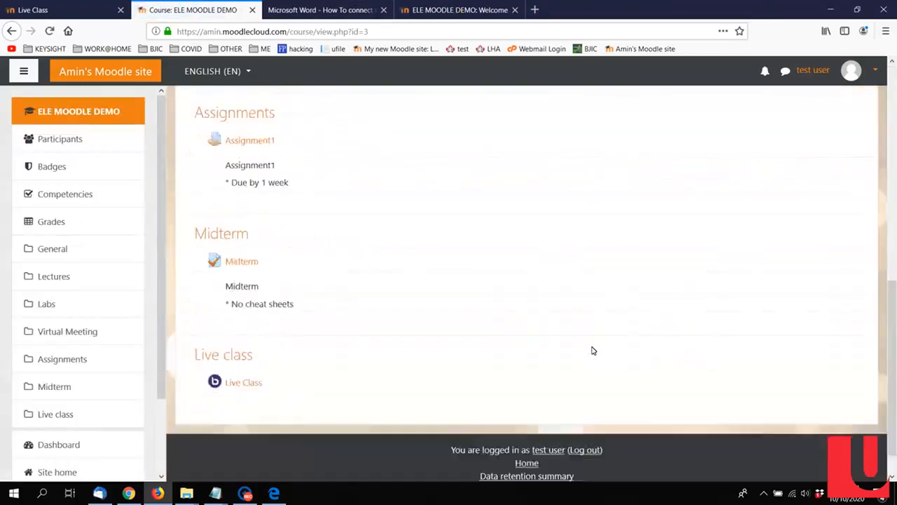
{"action": "scroll", "coordinate": [619, 291], "scroll_direction": "up", "scroll_amount": 3}
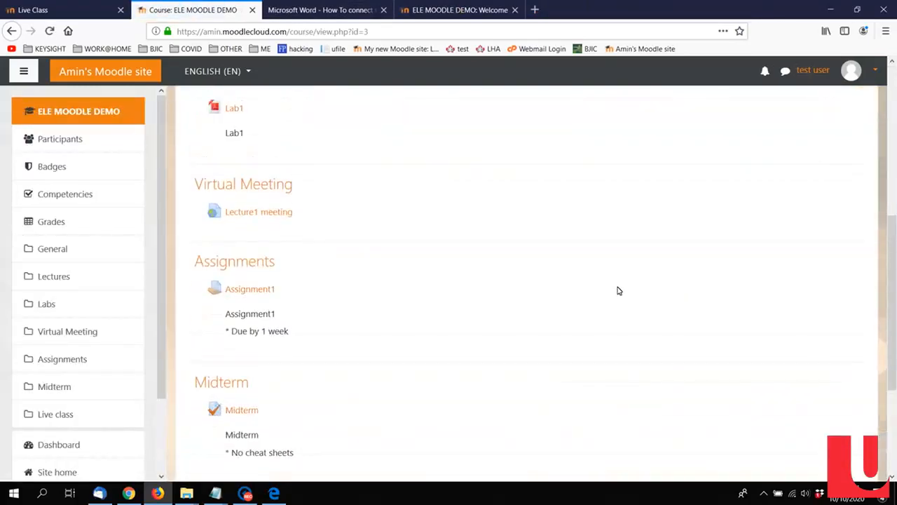
{"action": "scroll", "coordinate": [587, 300], "scroll_direction": "up", "scroll_amount": 4}
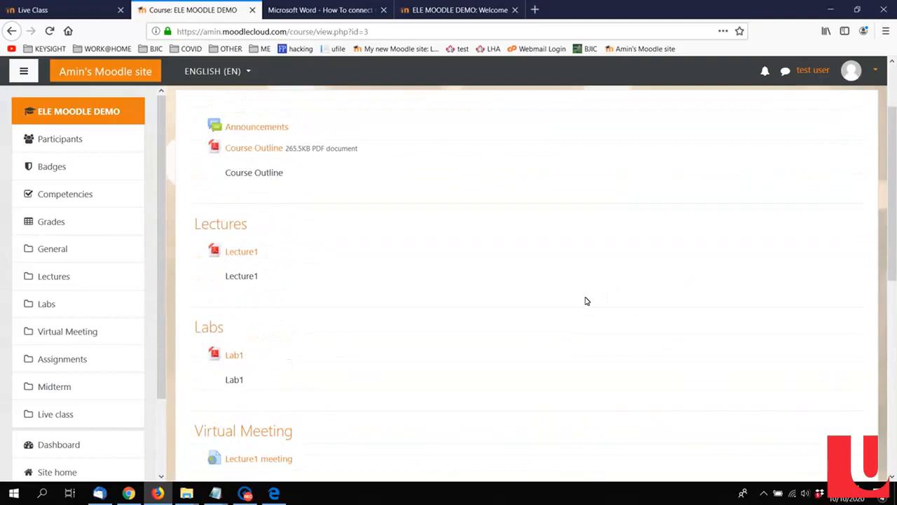
{"action": "scroll", "coordinate": [586, 301], "scroll_direction": "up", "scroll_amount": 2}
{"action": "scroll", "coordinate": [585, 301], "scroll_direction": "down", "scroll_amount": 6}
{"action": "scroll", "coordinate": [525, 313], "scroll_direction": "down", "scroll_amount": 2}
{"action": "scroll", "coordinate": [525, 313], "scroll_direction": "up", "scroll_amount": 7}
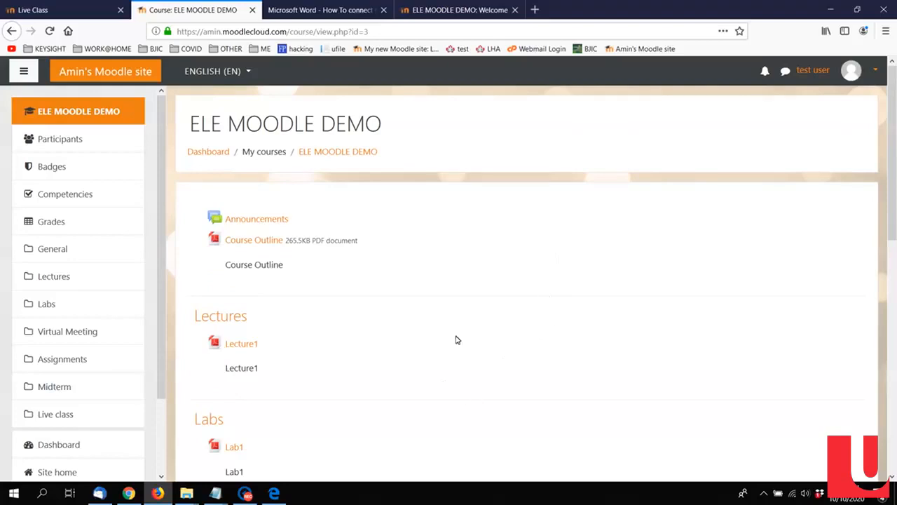
{"action": "mouse_move", "coordinate": [246, 494]}
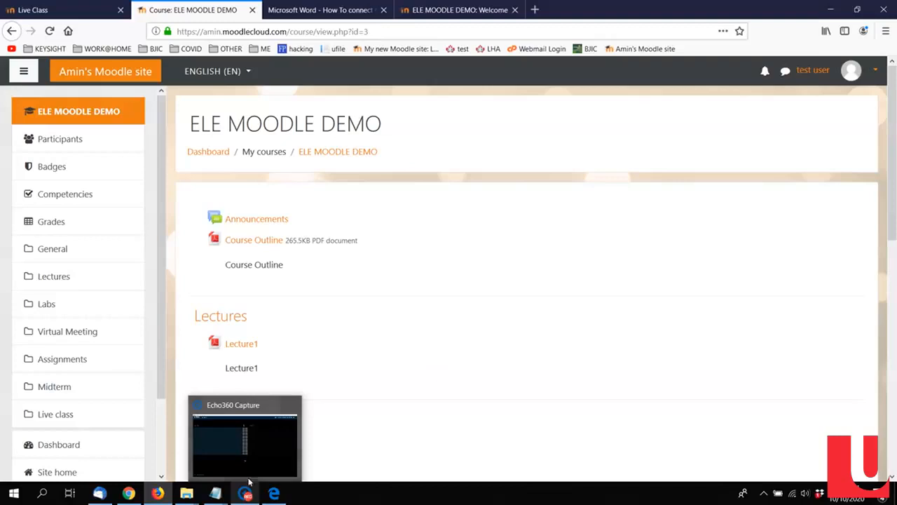
{"action": "left_click", "coordinate": [249, 447]}
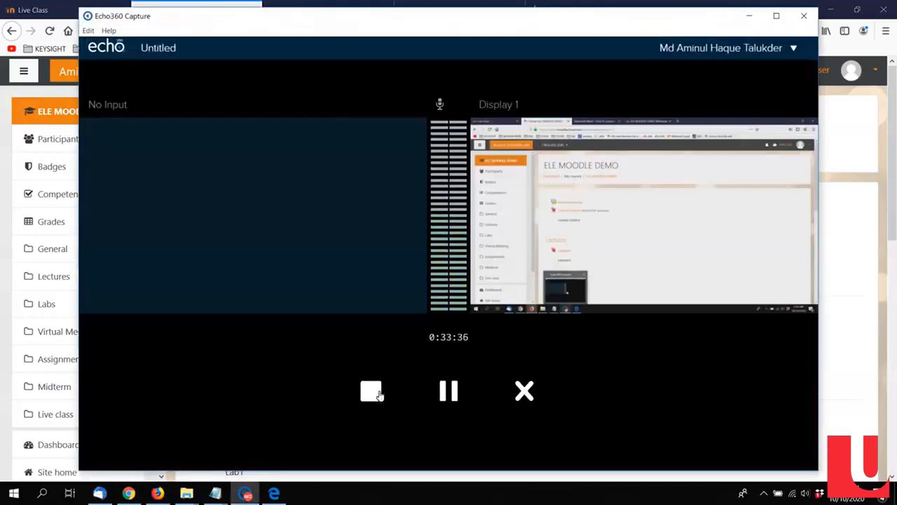